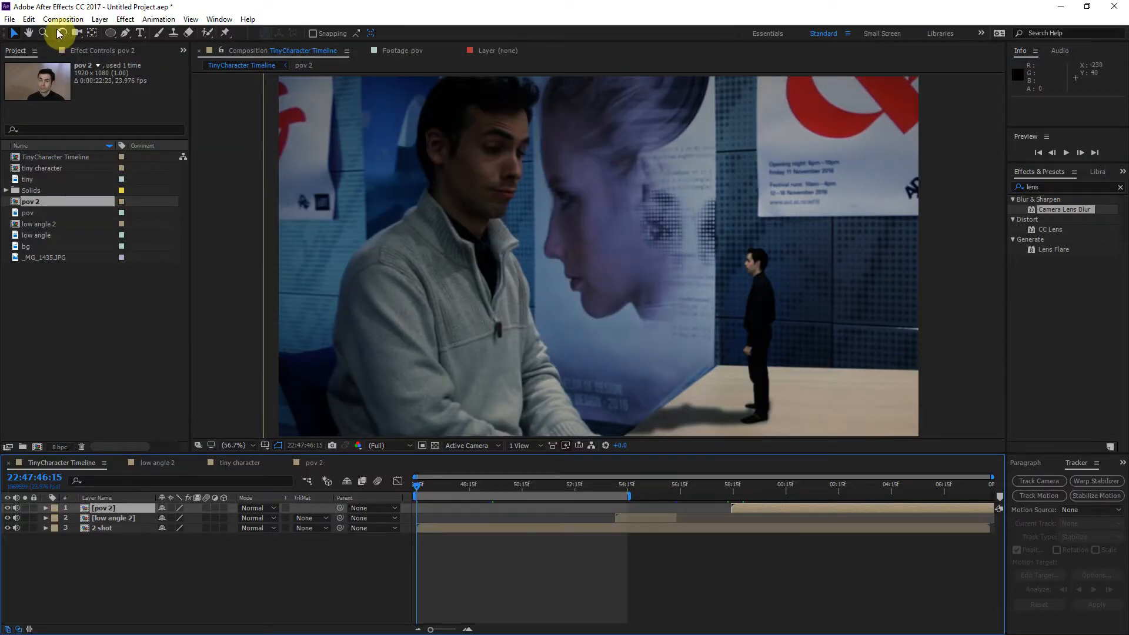
Create a new project without saving the changes to the current one
left_click(12, 19)
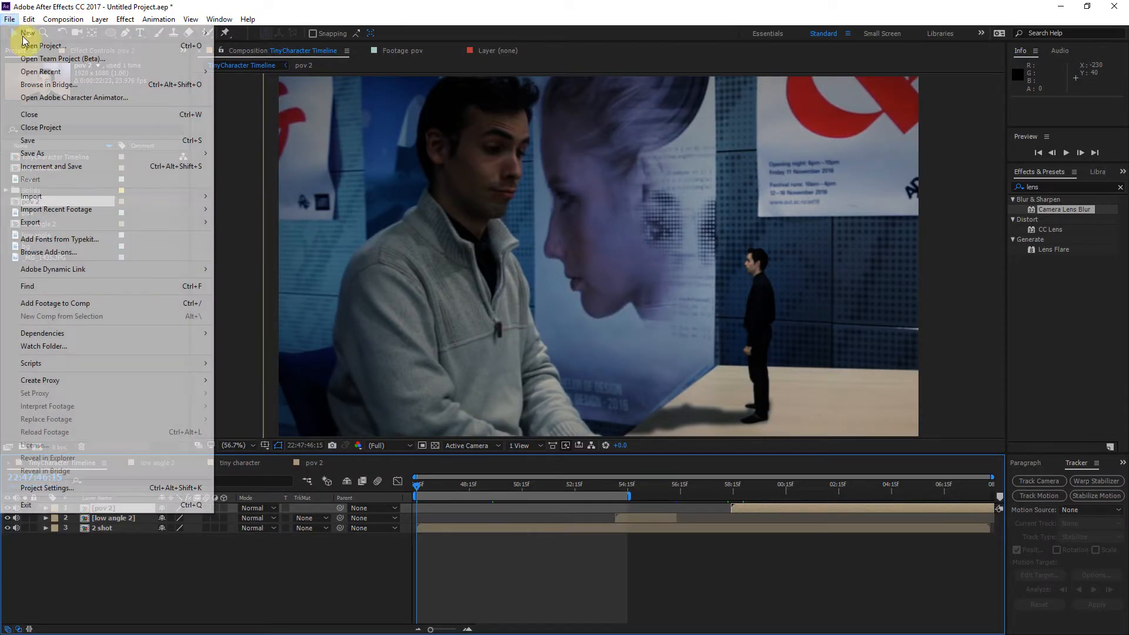
mouse_move(41, 34)
left_click(240, 33)
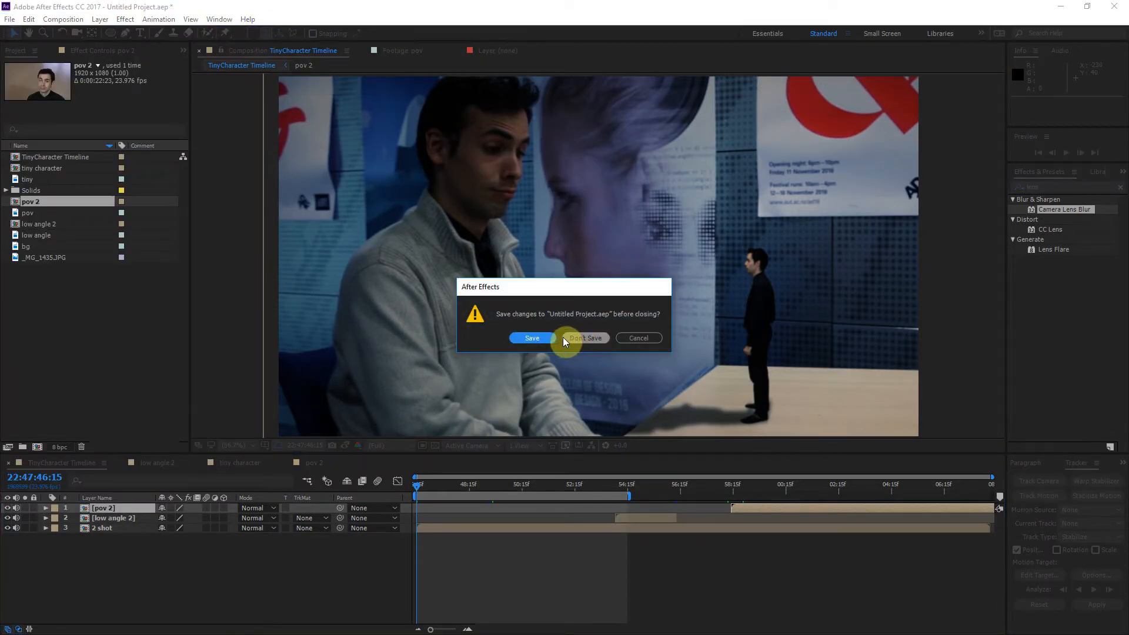
left_click(583, 338)
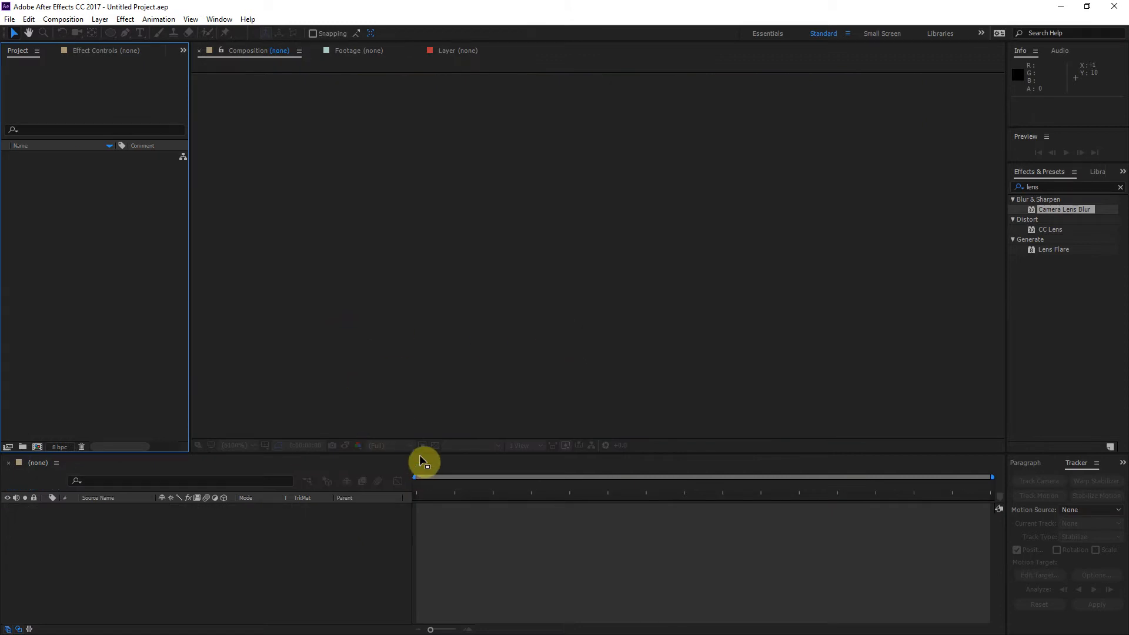
Import all ten clips, MVI_1436 to MVI_1445, from the desktop folder TinyCharacter 02 into the project
key("alt+Tab")
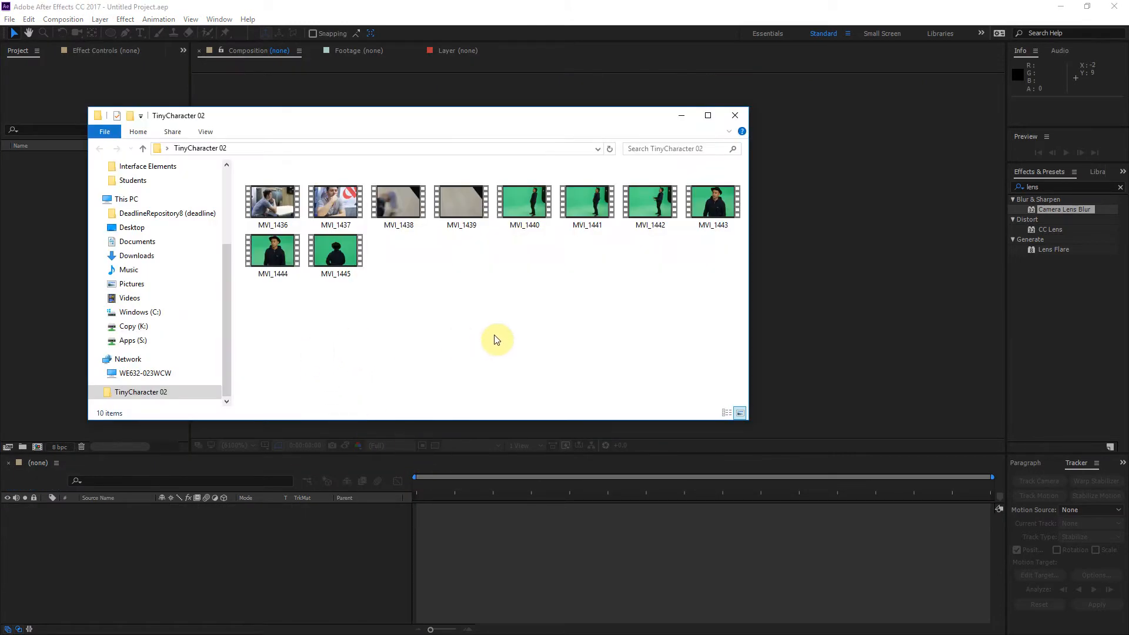
scroll(212, 225, "up", 3)
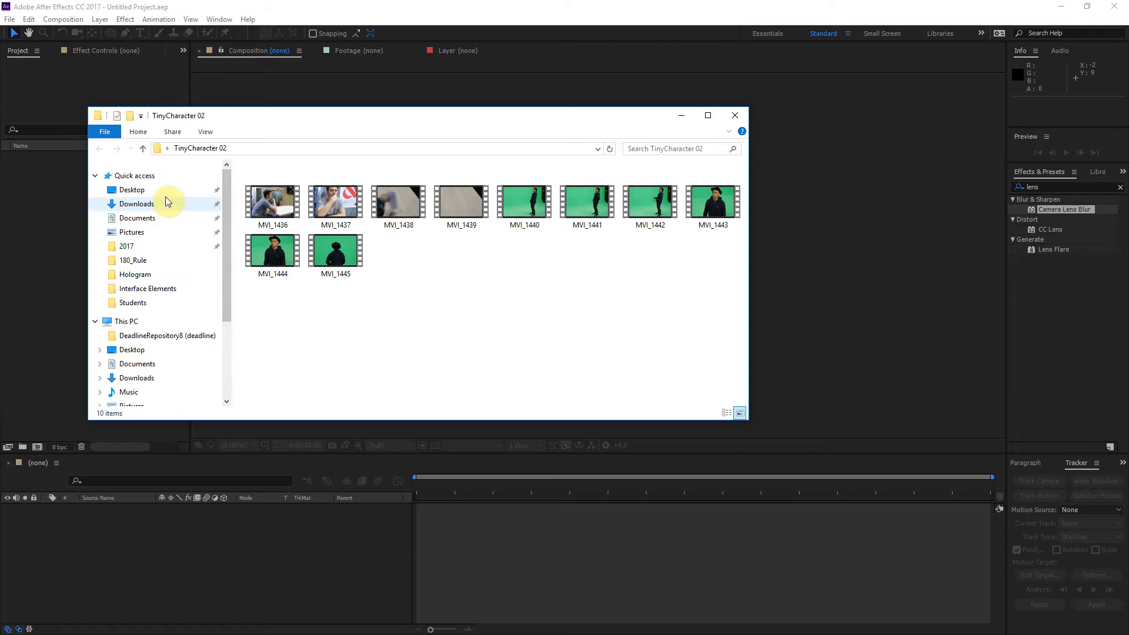
left_click(131, 350)
double_click(284, 233)
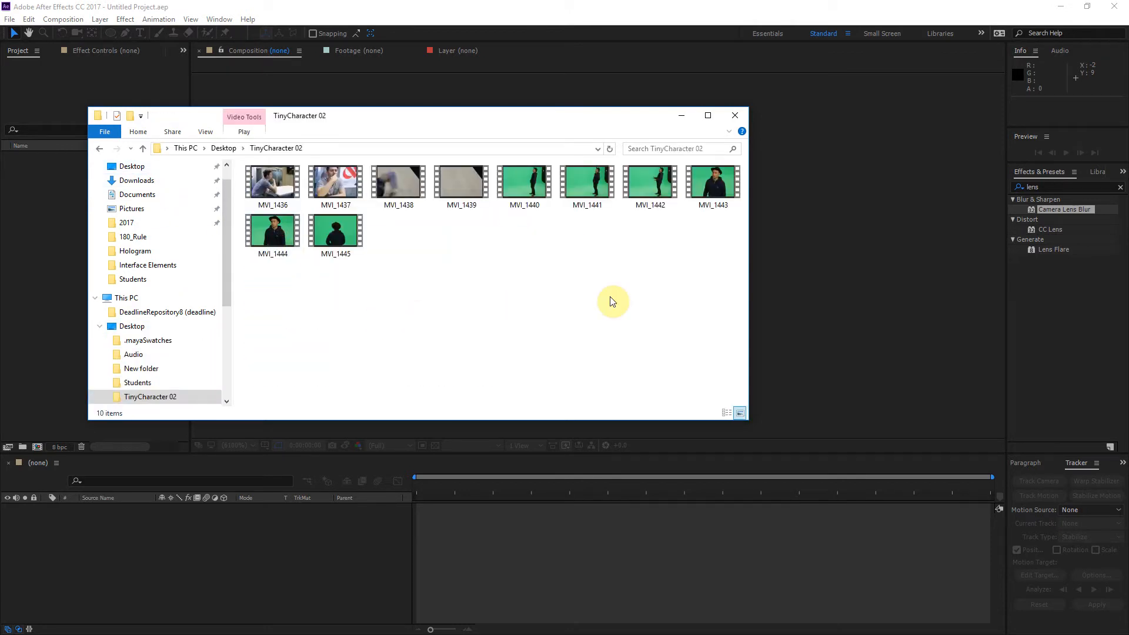
left_click_drag(720, 293, 62, 238)
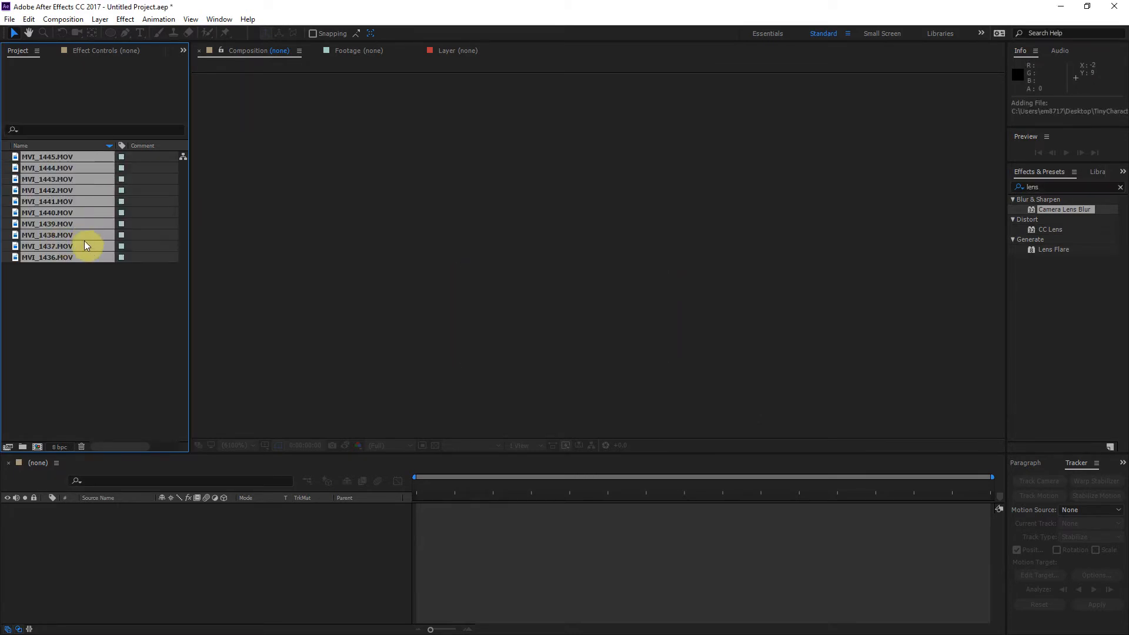
Look through the previews of the imported clips from MVI_1445.MOV down to MVI_1436.MOV
left_click(62, 156)
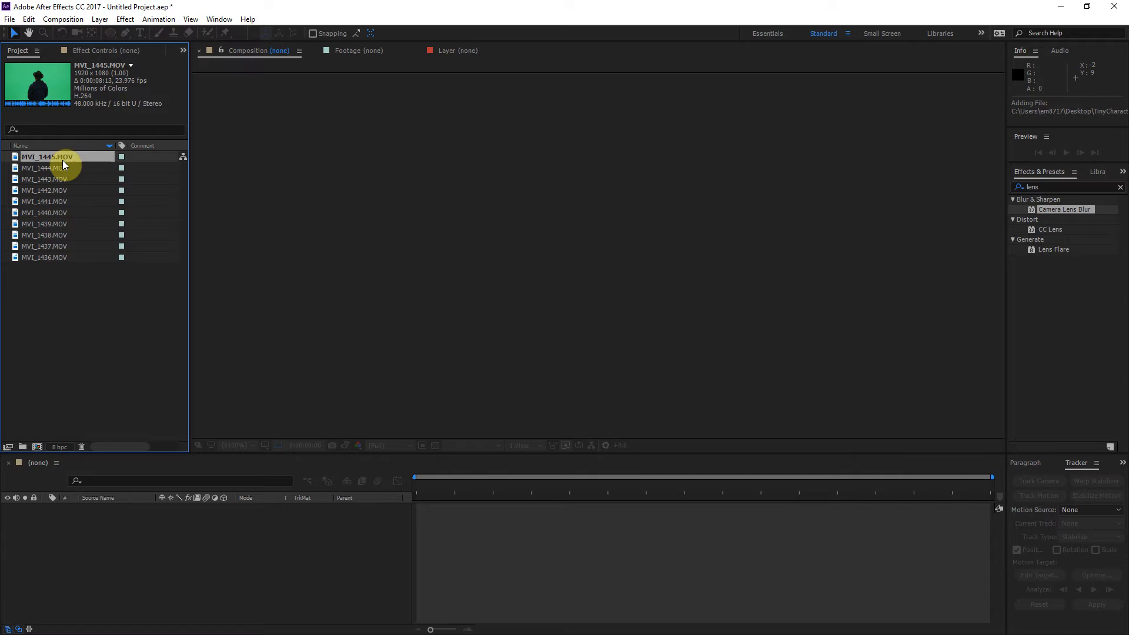
left_click(62, 168)
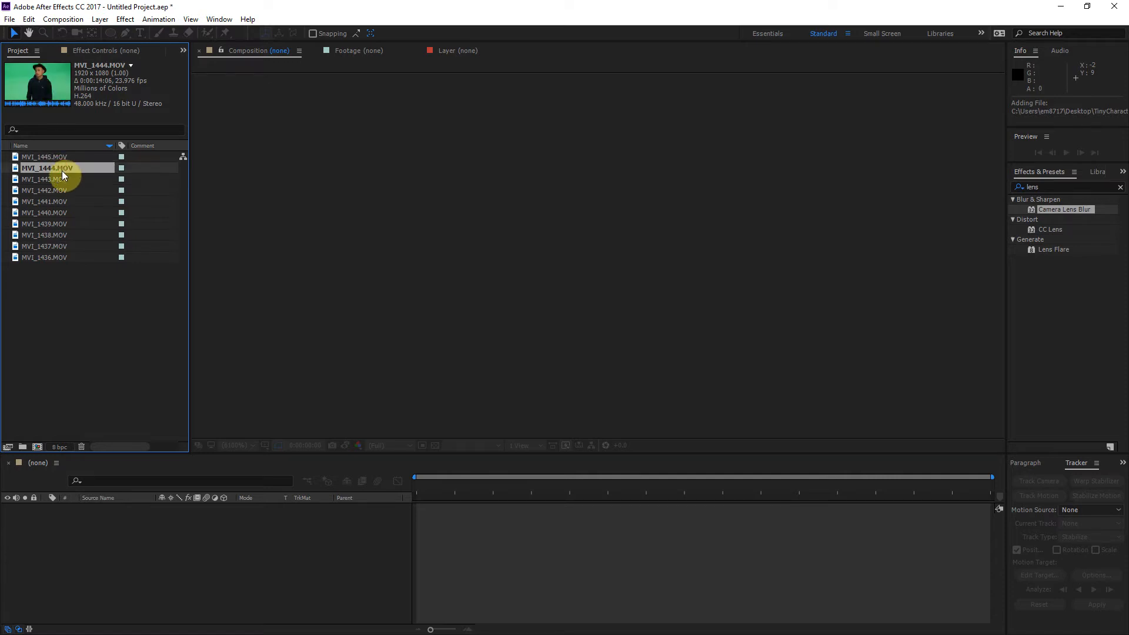
key("Down")
key("Down")
key("Down")
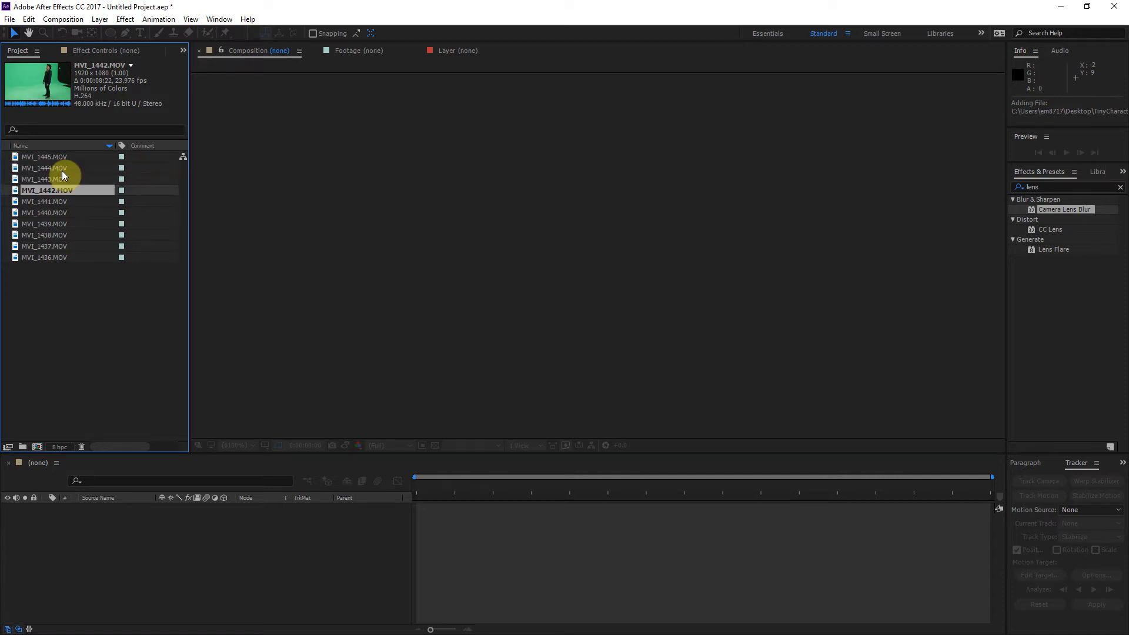
key("Down")
key("Down")
key("Down")
key("Down")
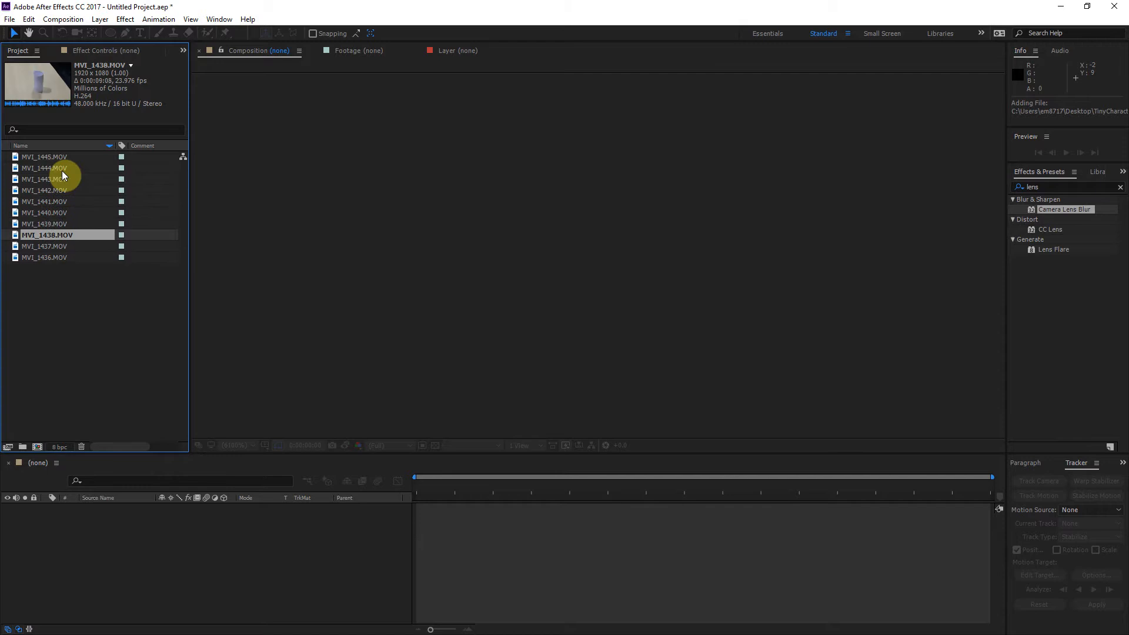
key("Down")
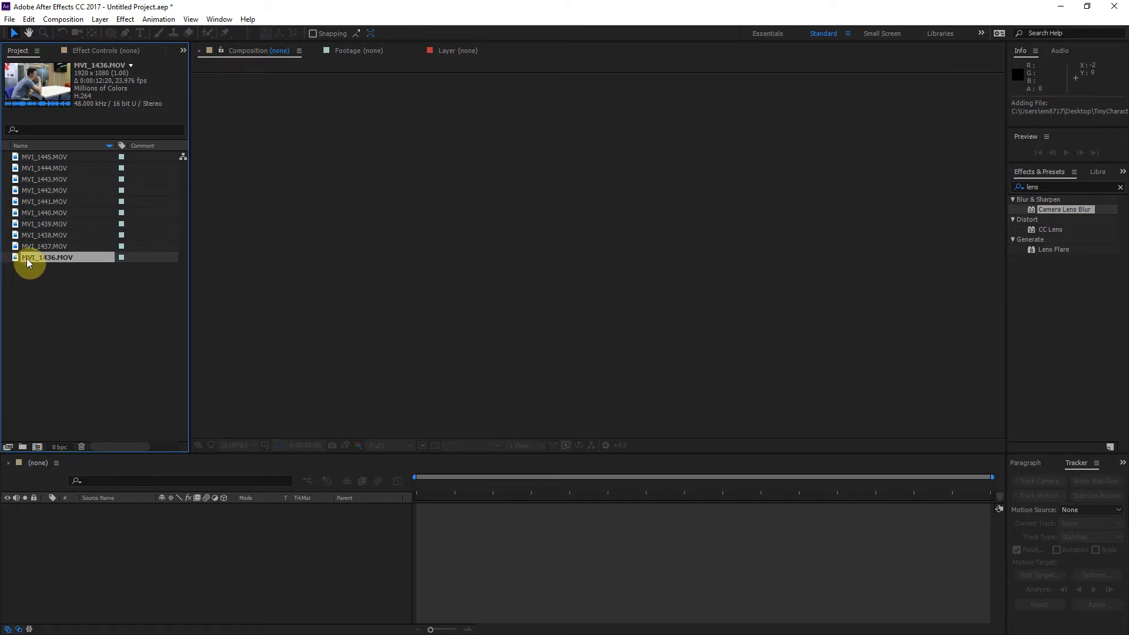
Rename the MVI_1436.MOV clip as 2 shot and create a composition from it
key("Return")
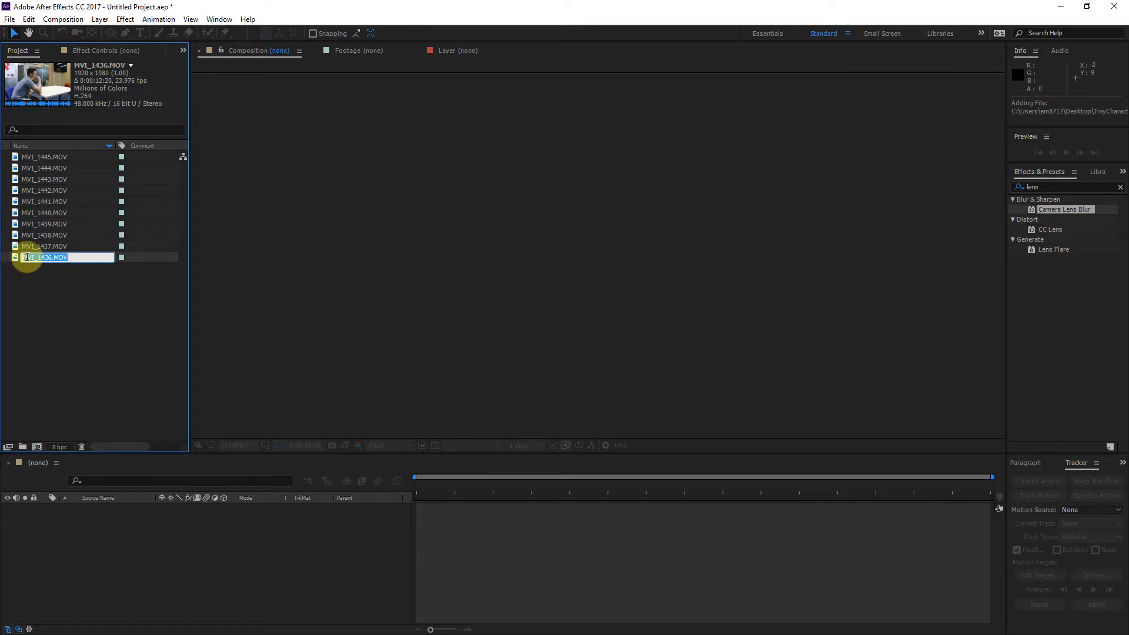
type("2 shot")
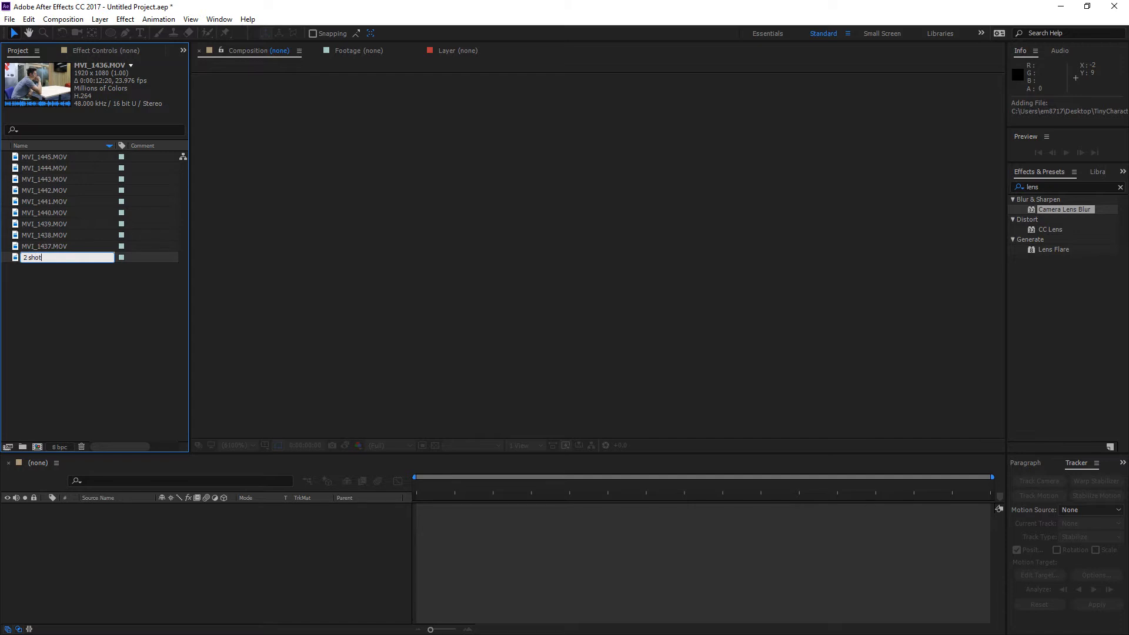
left_click(27, 259)
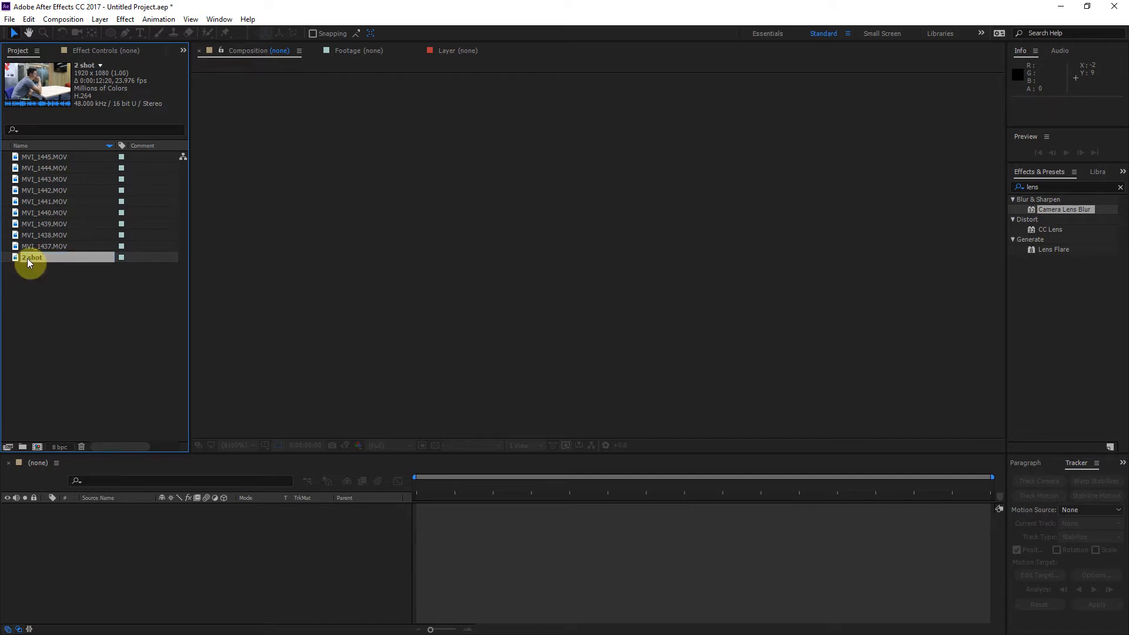
left_click_drag(27, 258, 38, 446)
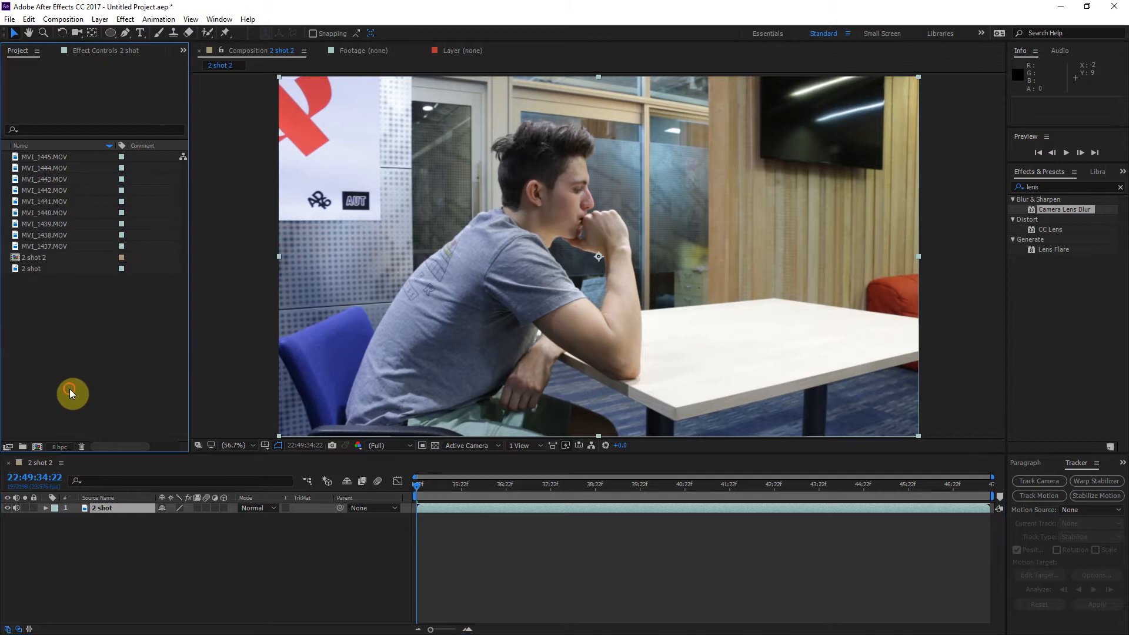
Restore the program window from full screen, move it up and enlarge it to nearly fill the desktop
left_click(1089, 10)
left_click_drag(824, 68, 769, 18)
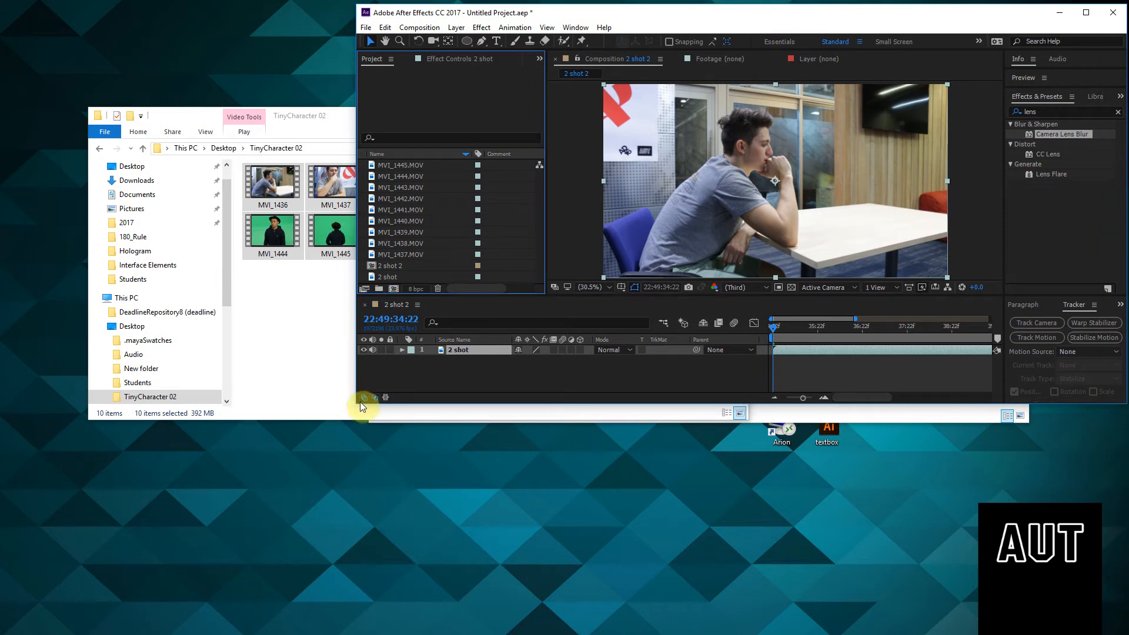
left_click_drag(357, 400, 18, 630)
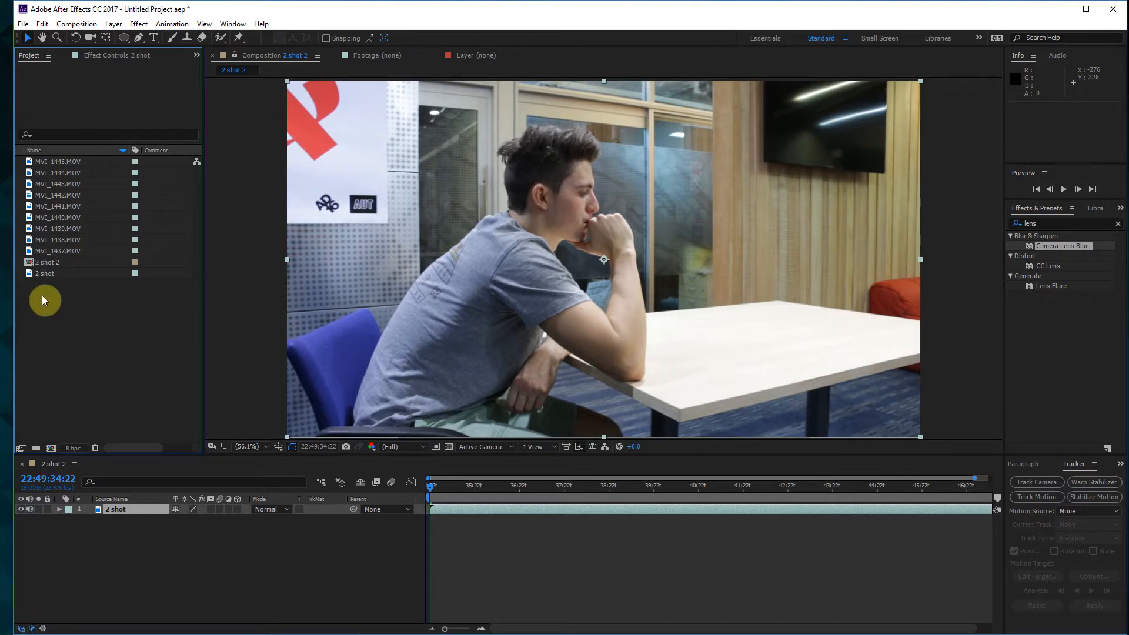
Rename the composition made from the 2 shot clip as tiny character 2 shot comp
left_click(55, 263)
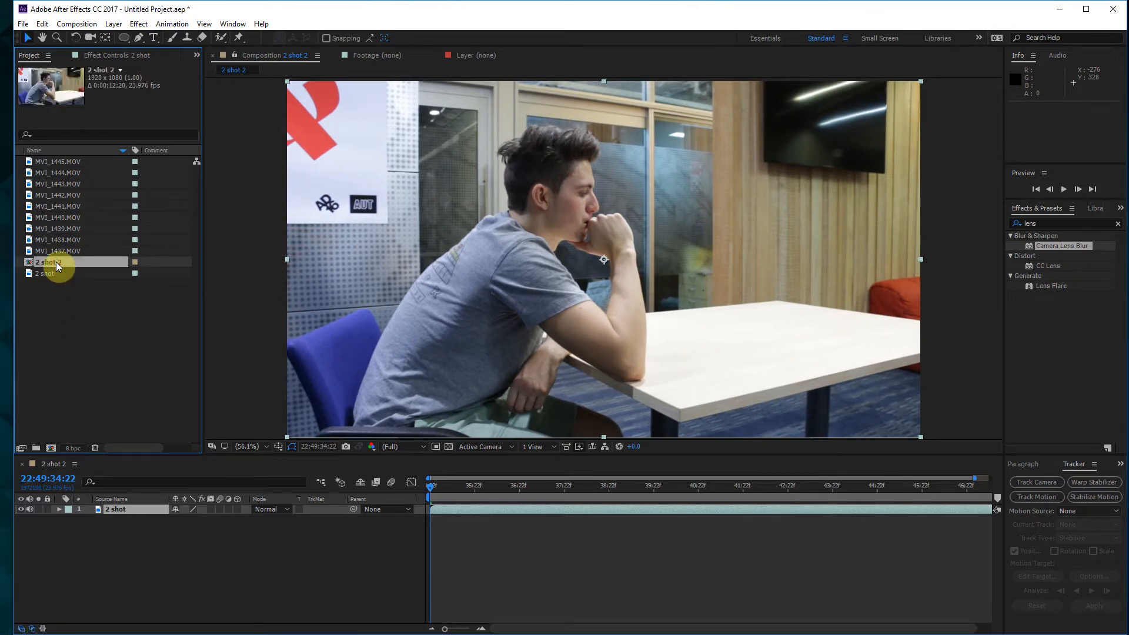
left_click(39, 274)
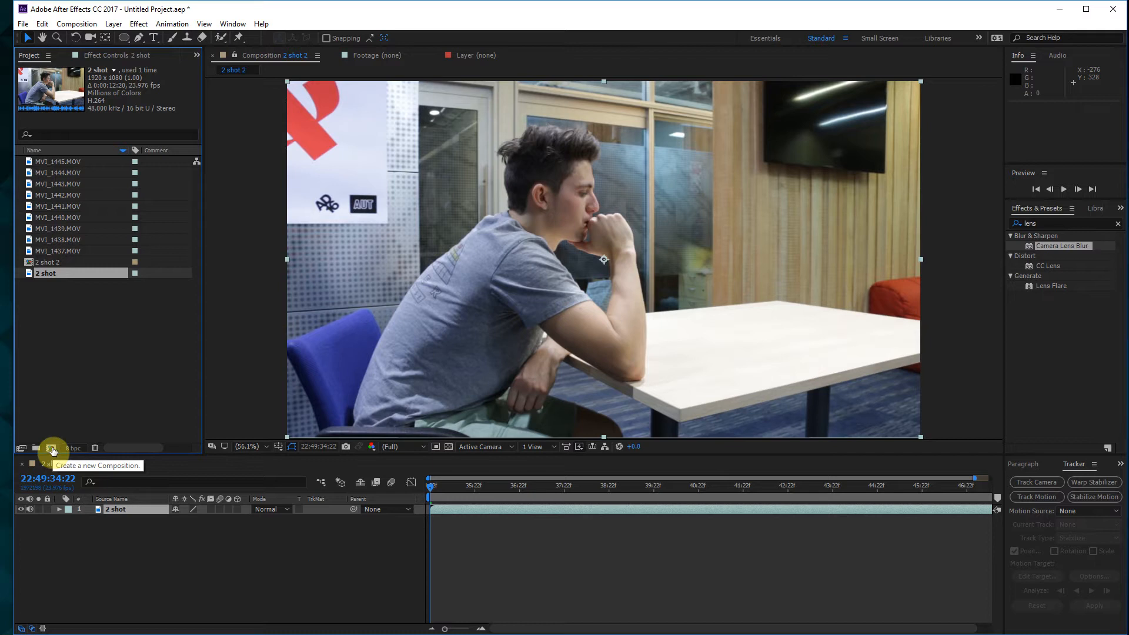
left_click(48, 262)
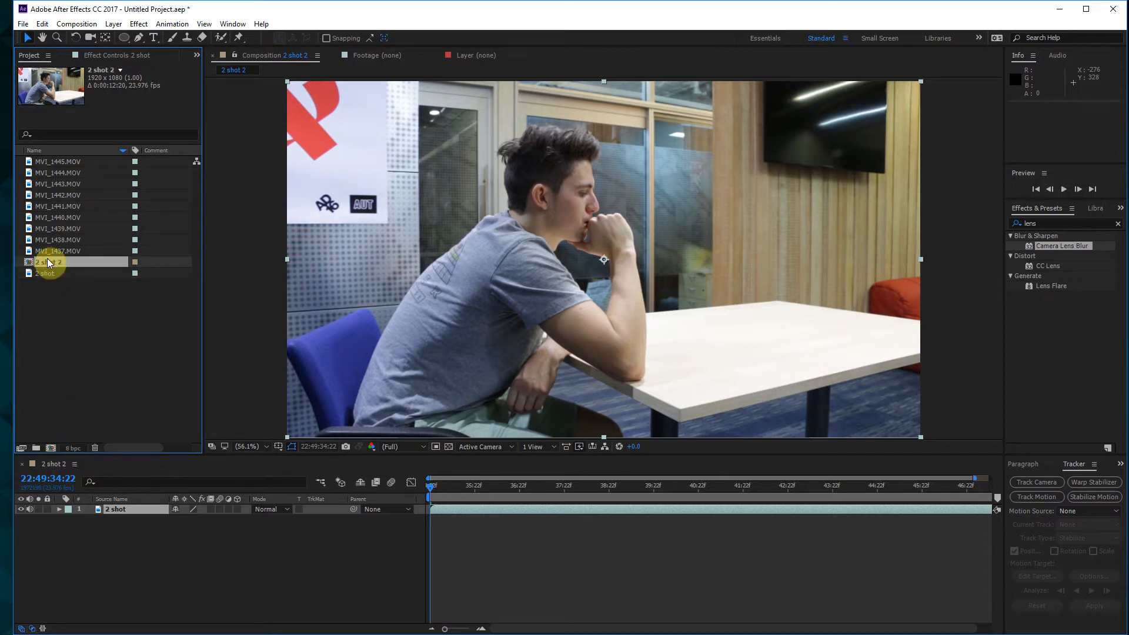
double_click(48, 262)
left_click(48, 261)
key("Return")
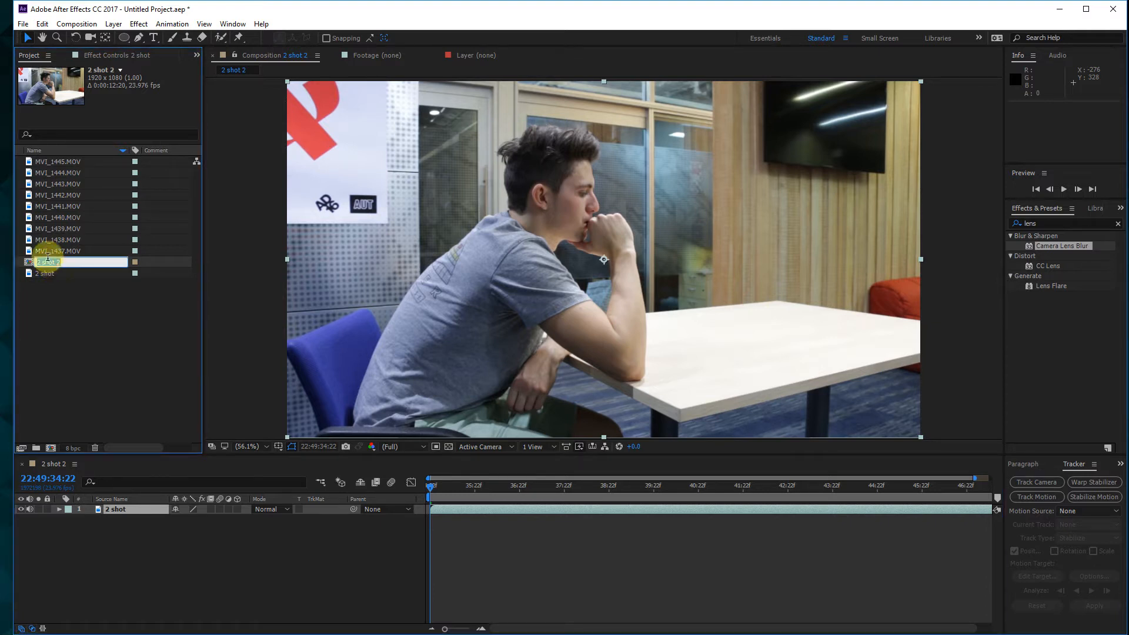
type("tiny character ")
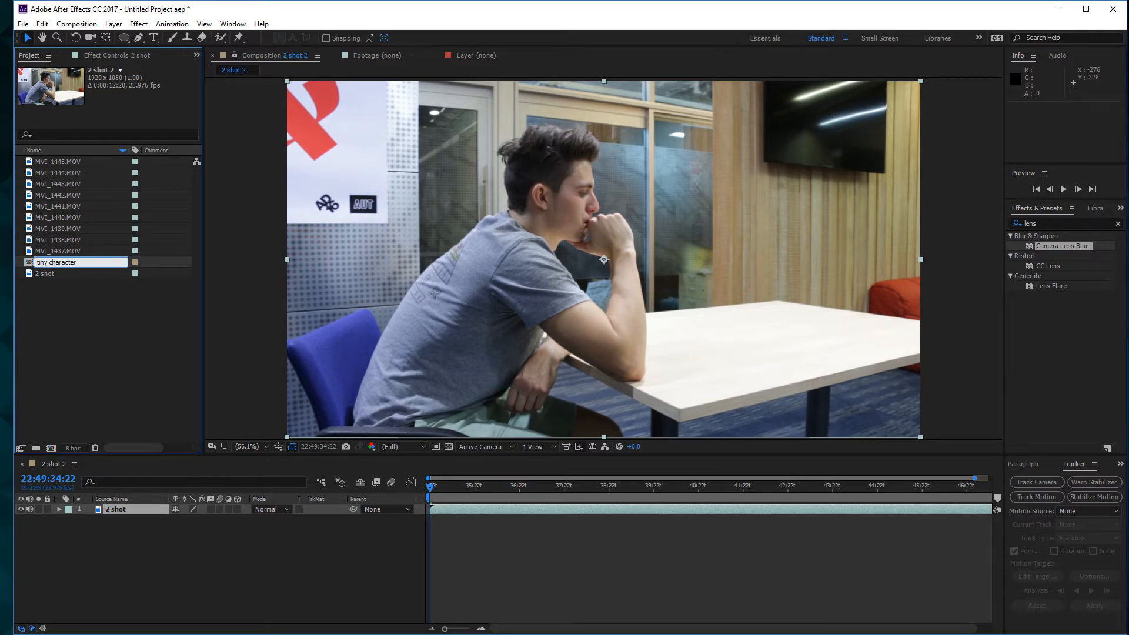
type("2 shot")
key("Return")
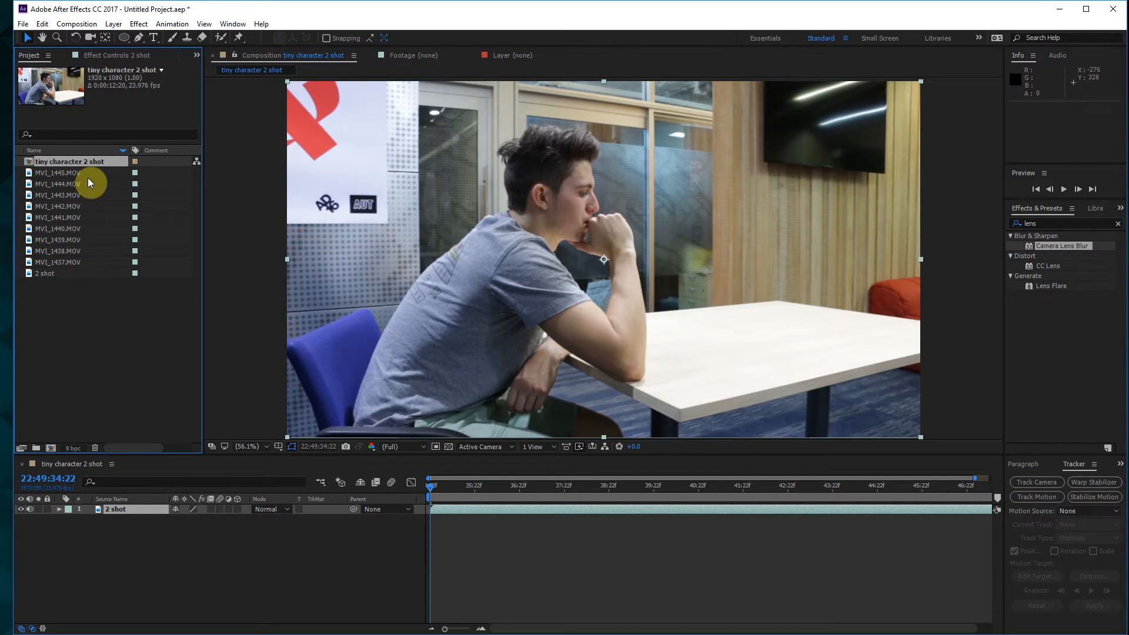
left_click(78, 163)
type("comp")
key("Return")
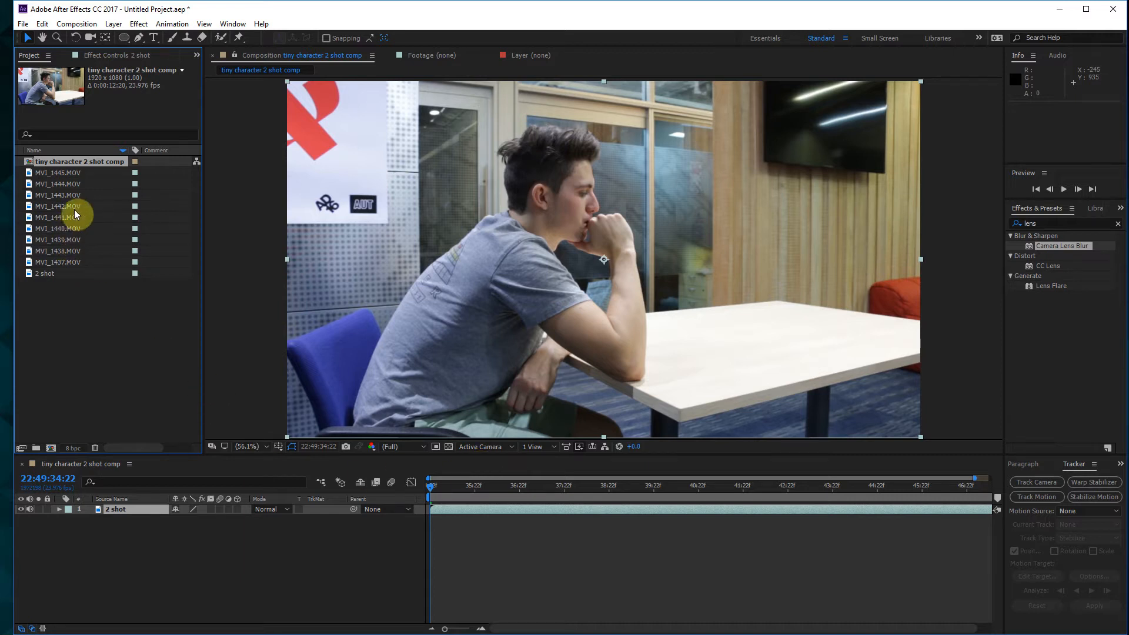
Compare the previews of the green-screen clips, especially MVI_1440.MOV to MVI_1442.MOV, to find the one for the tiny character
left_click(68, 172)
key("Down")
key("Down")
key("Down")
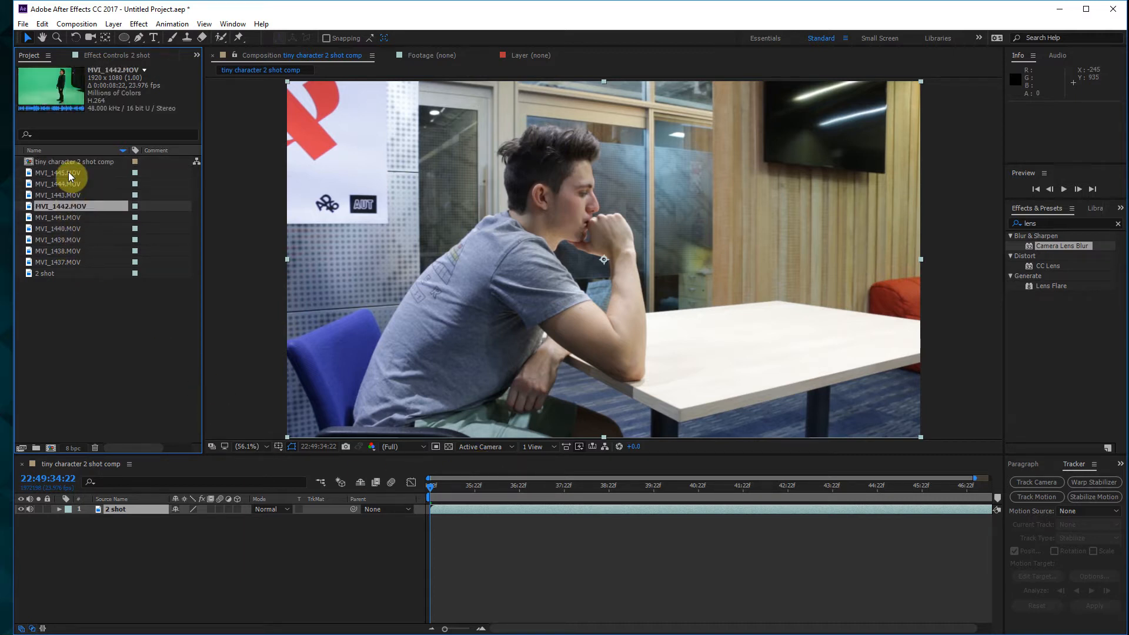
key("Down")
key("Down")
key("Down")
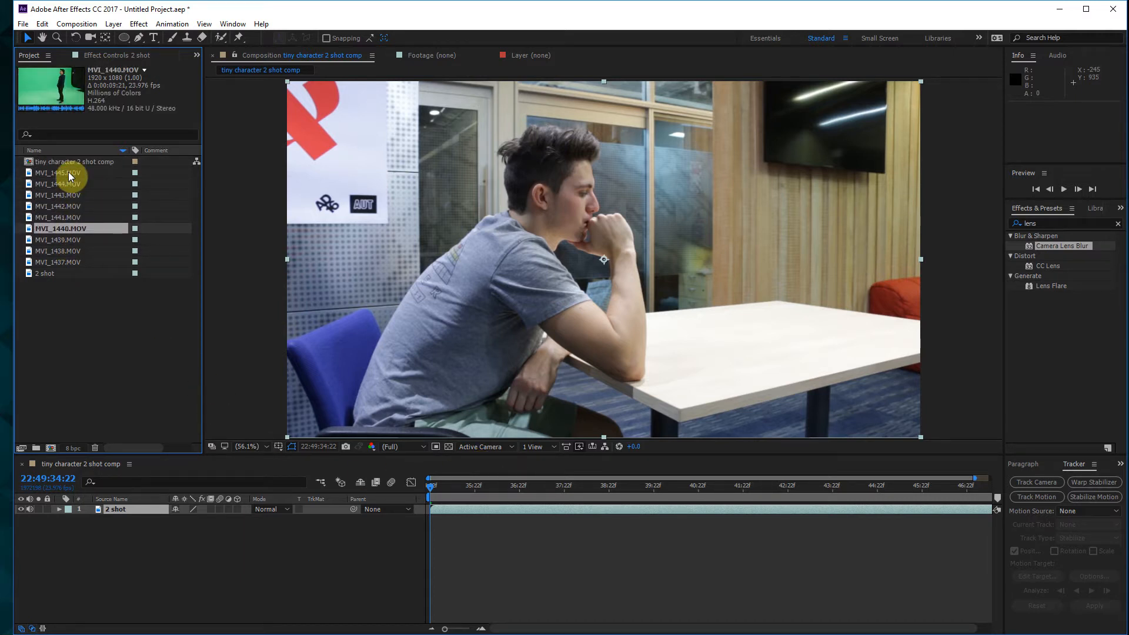
key("Up")
key("Up")
key("Up")
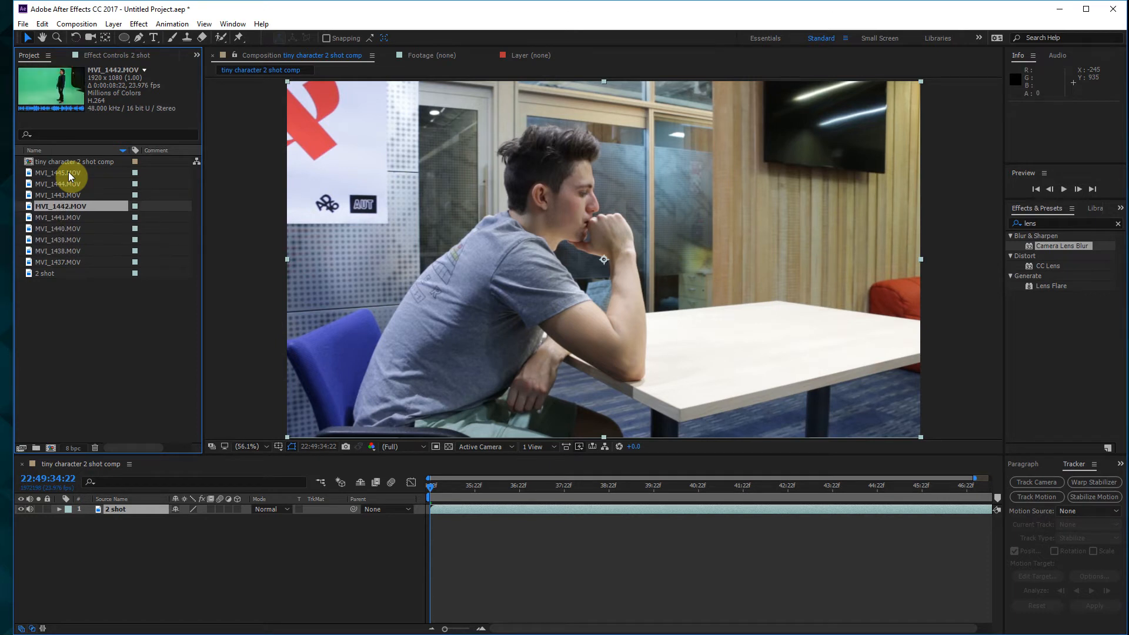
key("Down")
key("Down")
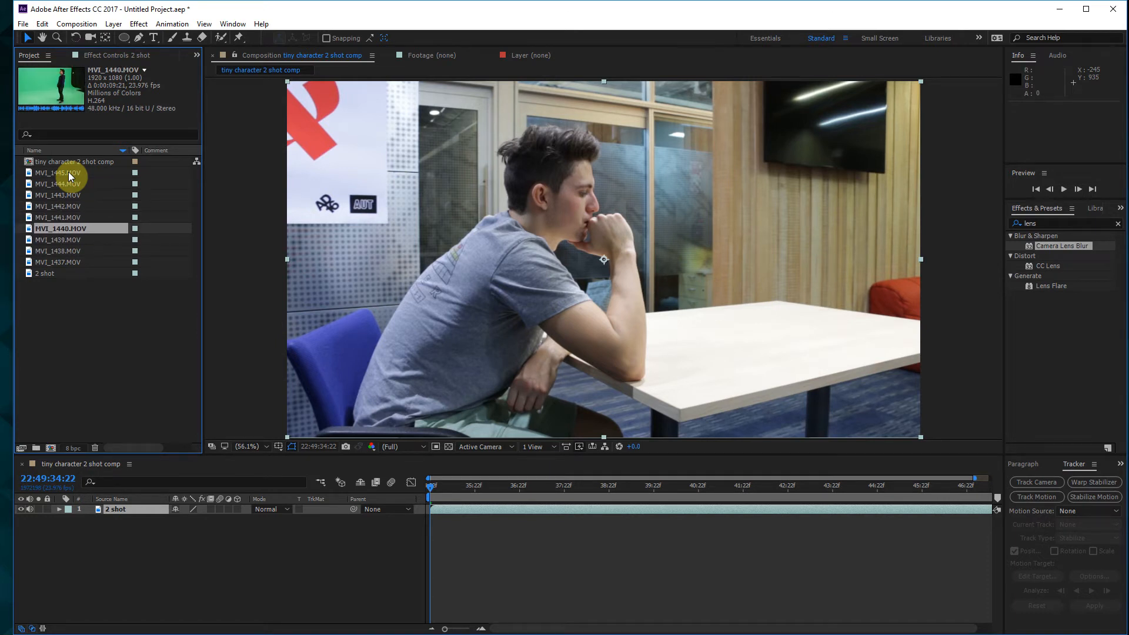
key("Up")
key("Up")
Open MVI_1442.MOV to scrub through its footage, and return to the composition view
double_click(76, 209)
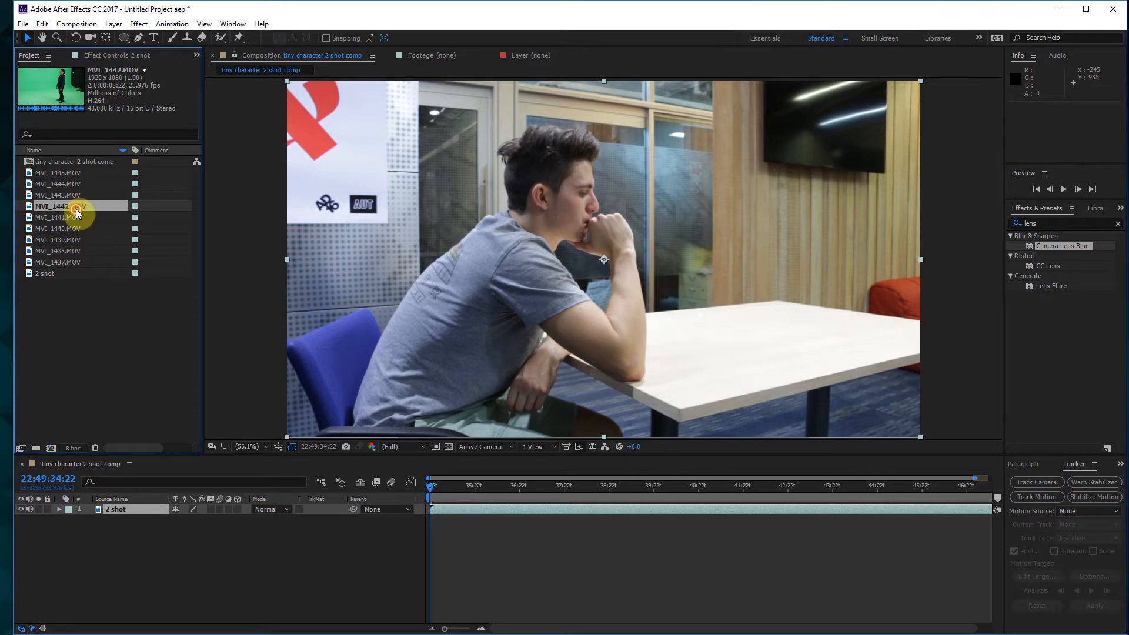
left_click_drag(352, 423, 188, 415)
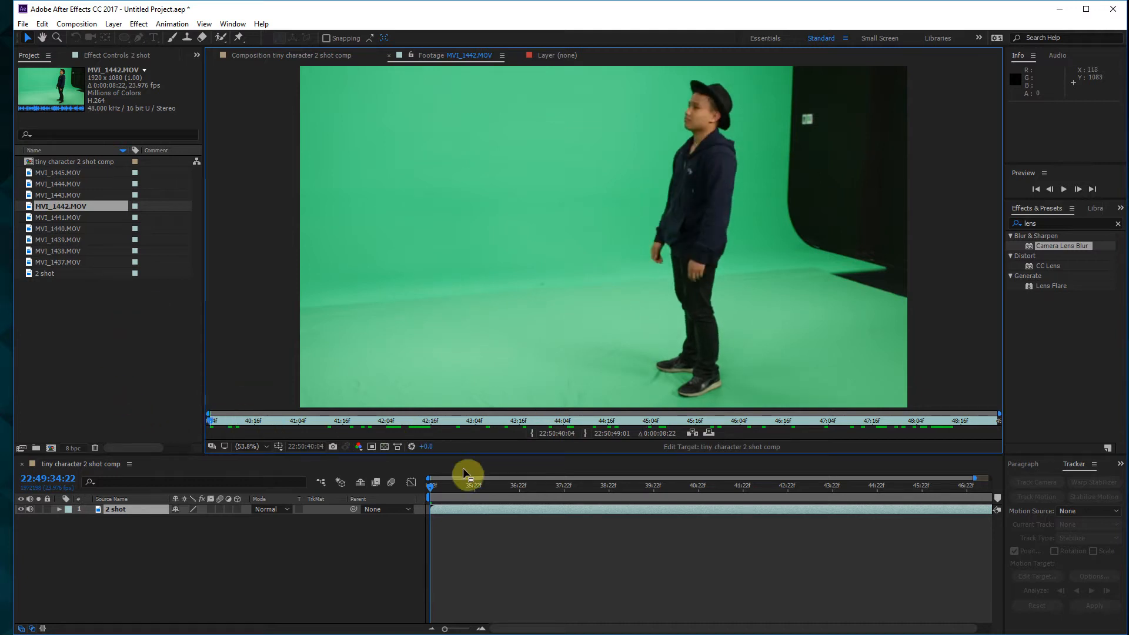
left_click(279, 56)
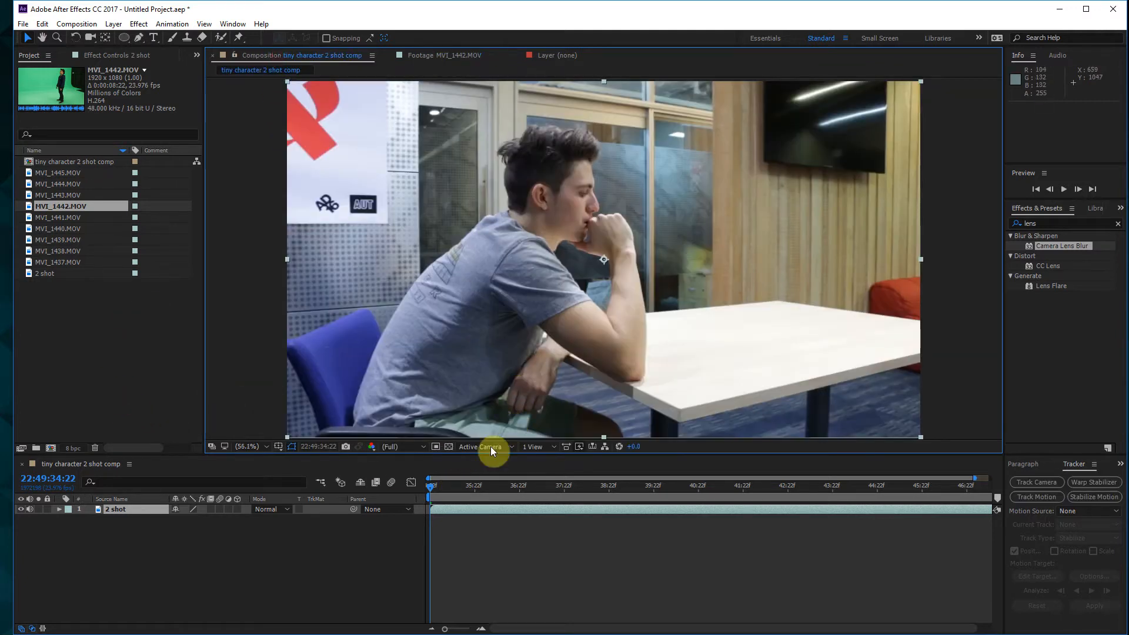
Scrub through the 2 shot footage and end the composition's work area at 22:49:44:13
left_click_drag(465, 487, 407, 506)
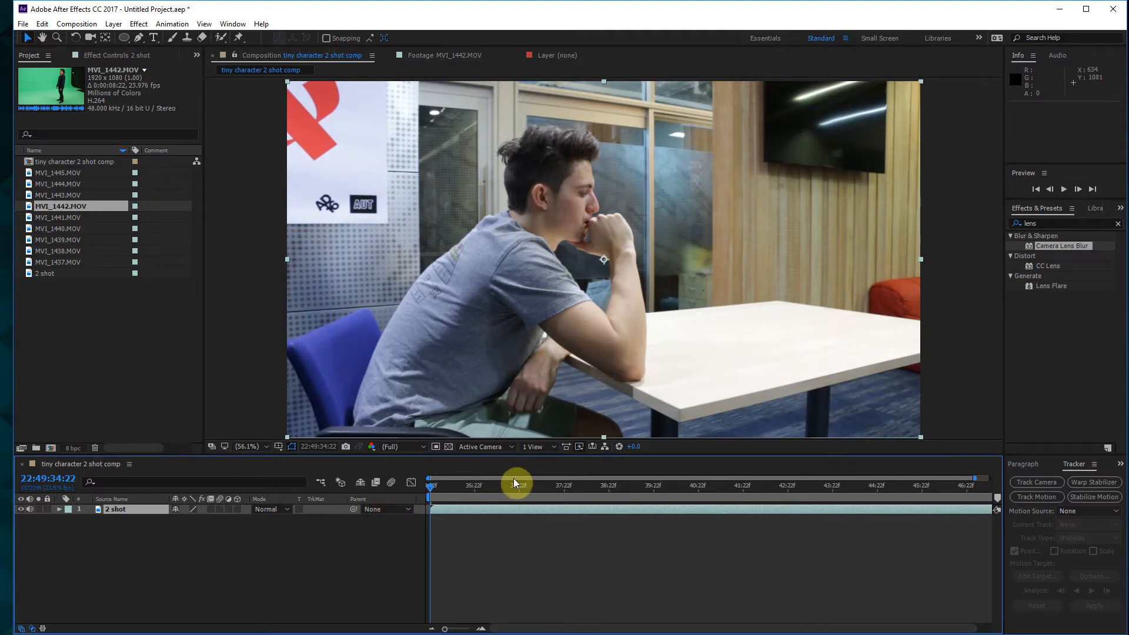
left_click_drag(472, 486, 217, 507)
left_click_drag(779, 490, 850, 509)
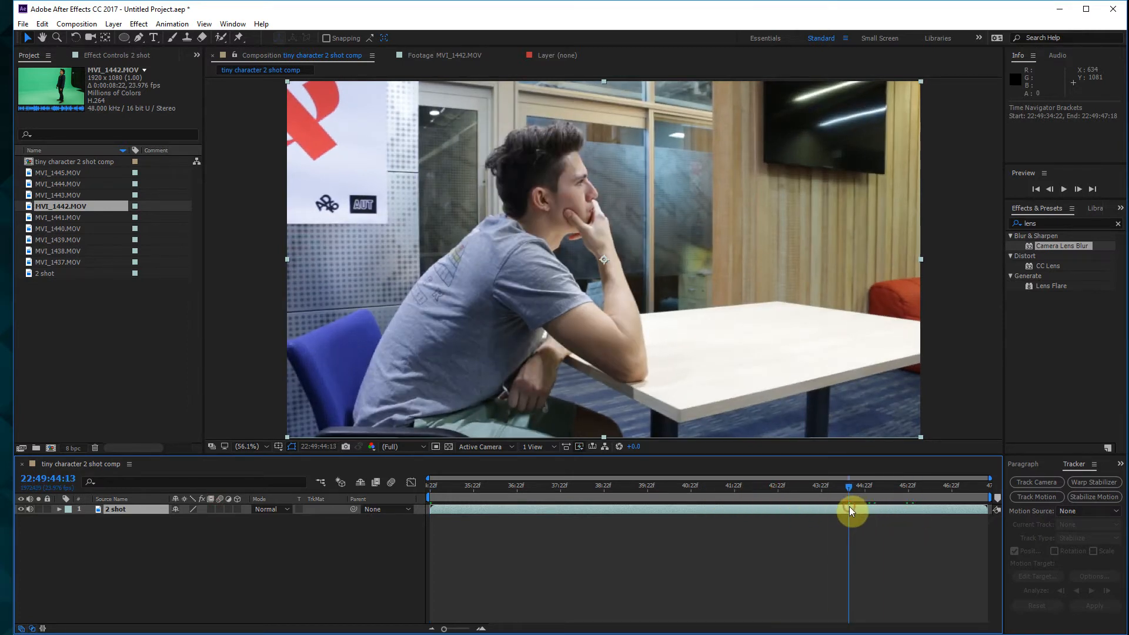
key("n")
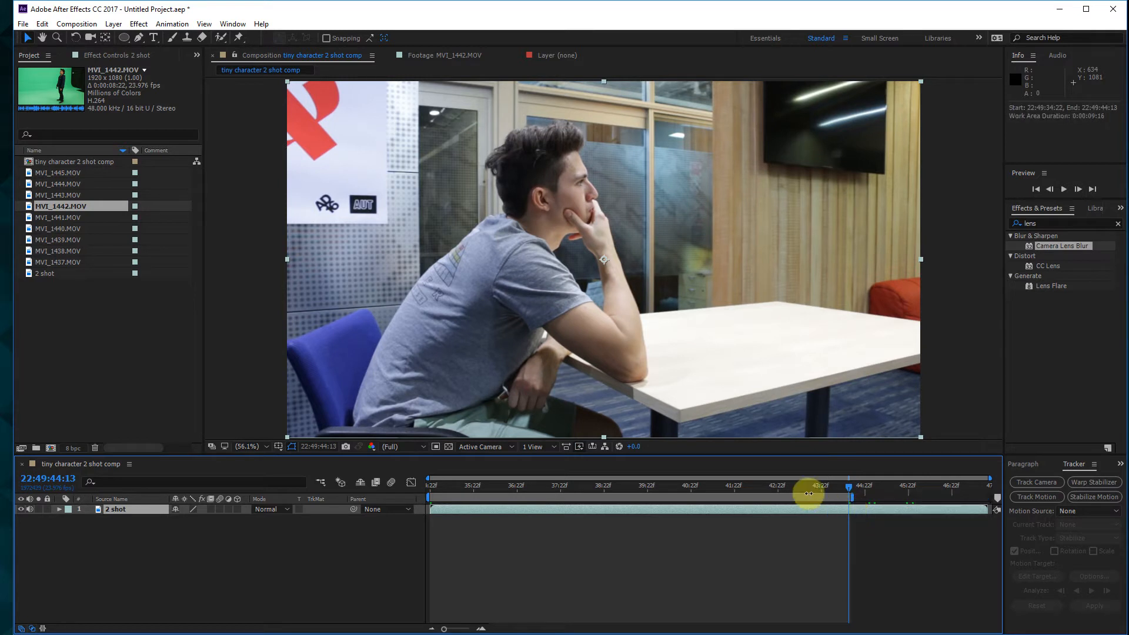
left_click_drag(595, 485, 276, 479)
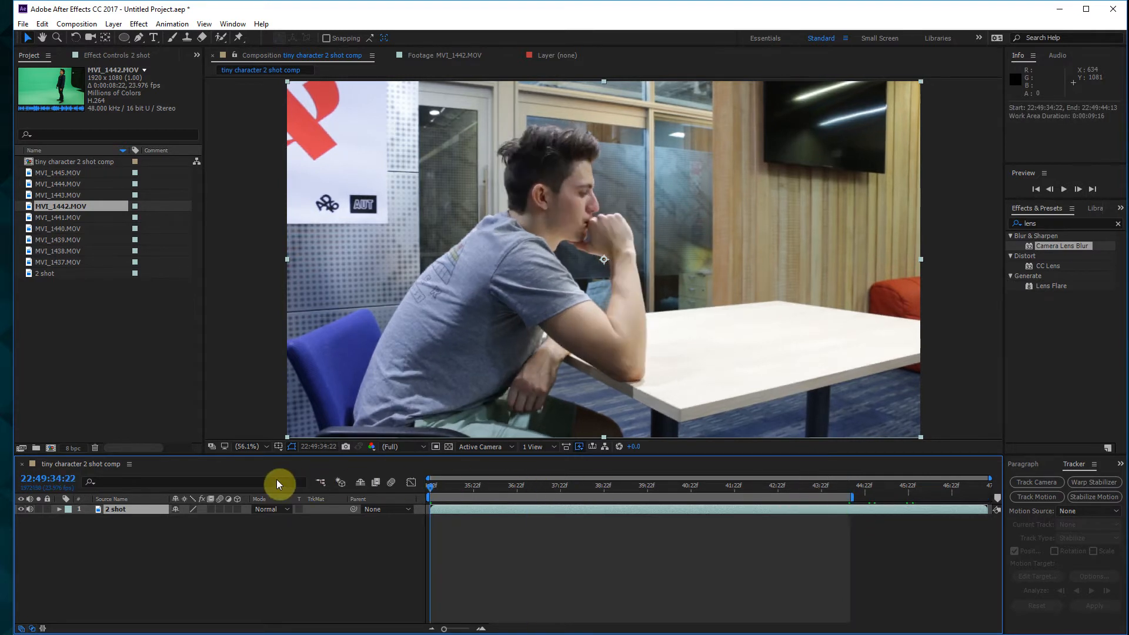
left_click_drag(496, 492, 506, 490)
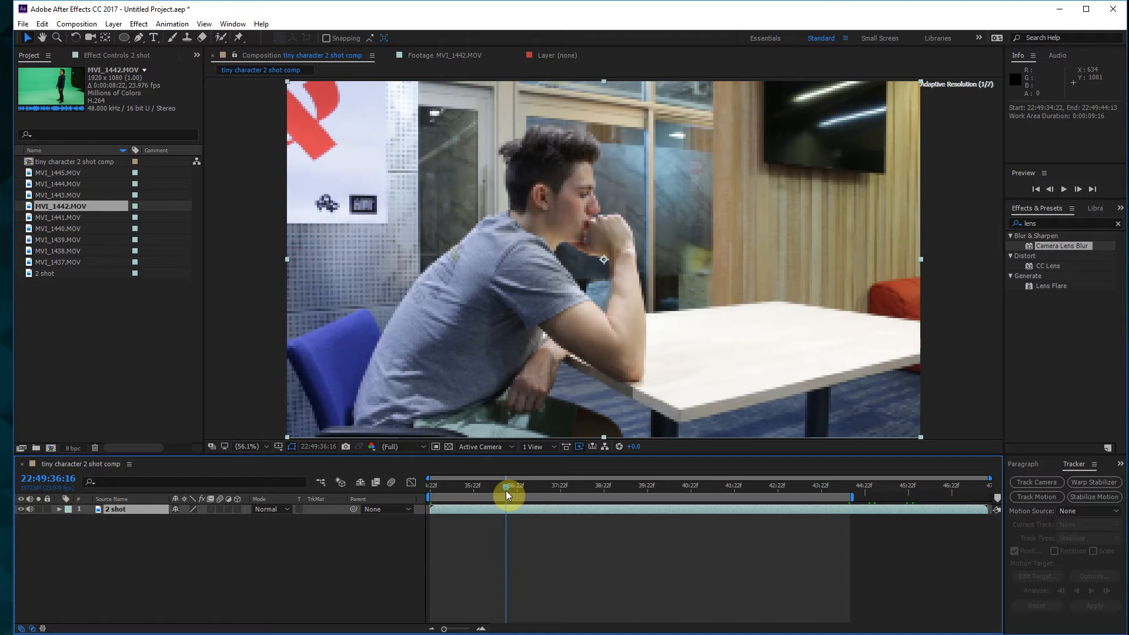
key("b")
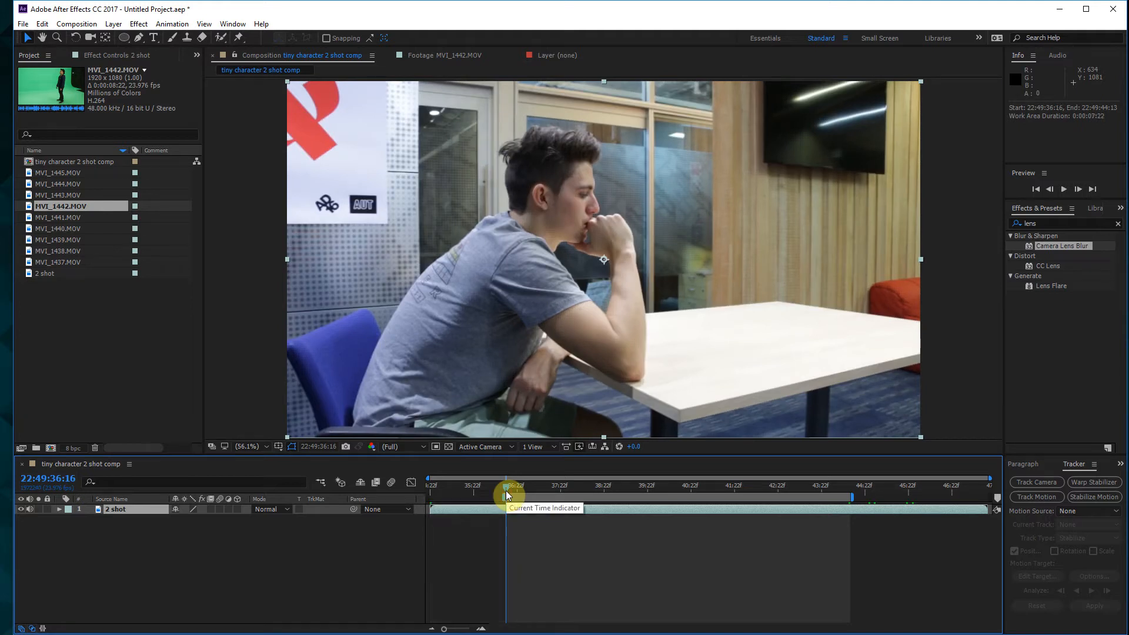
left_click_drag(507, 488, 169, 485)
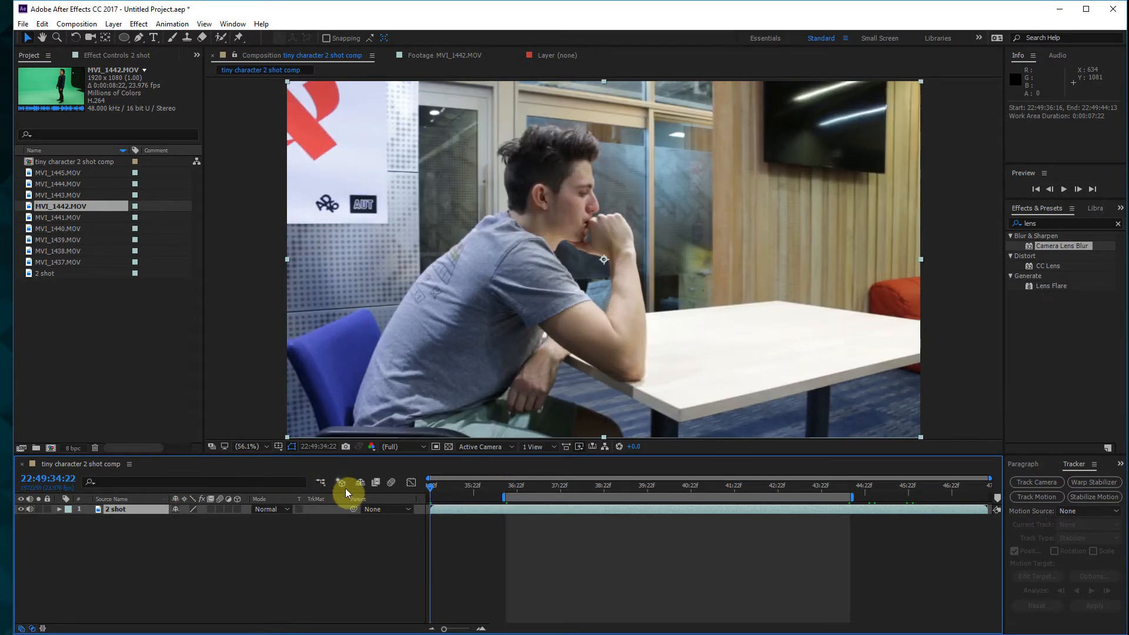
key("b")
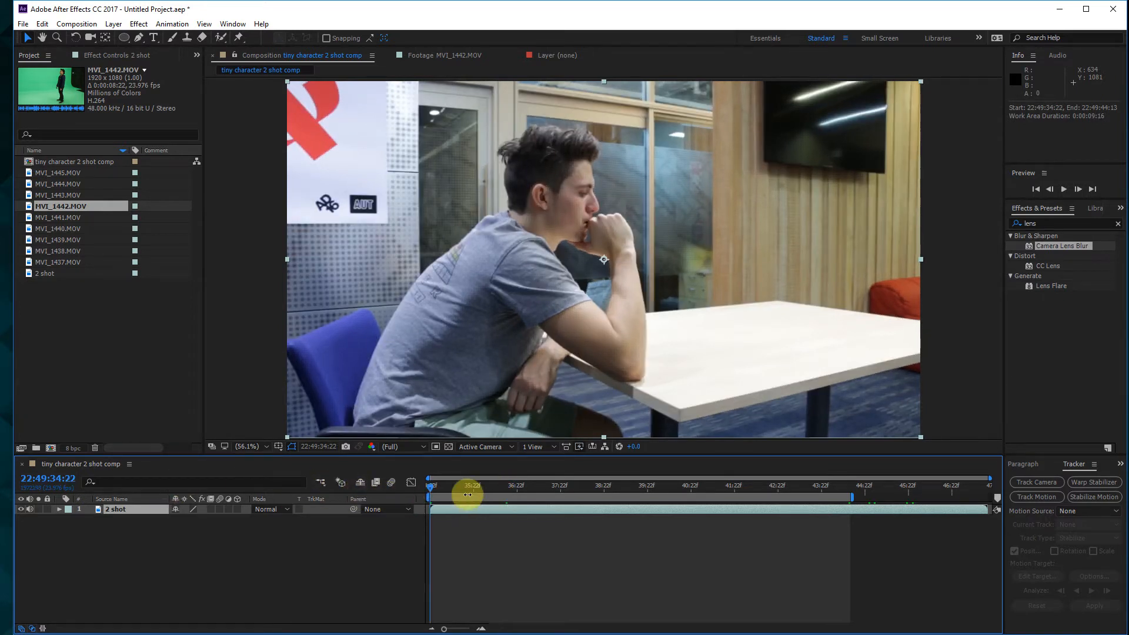
Trim the tiny character 2 shot comp to its work area and scrub through the shortened composition
right_click(807, 499)
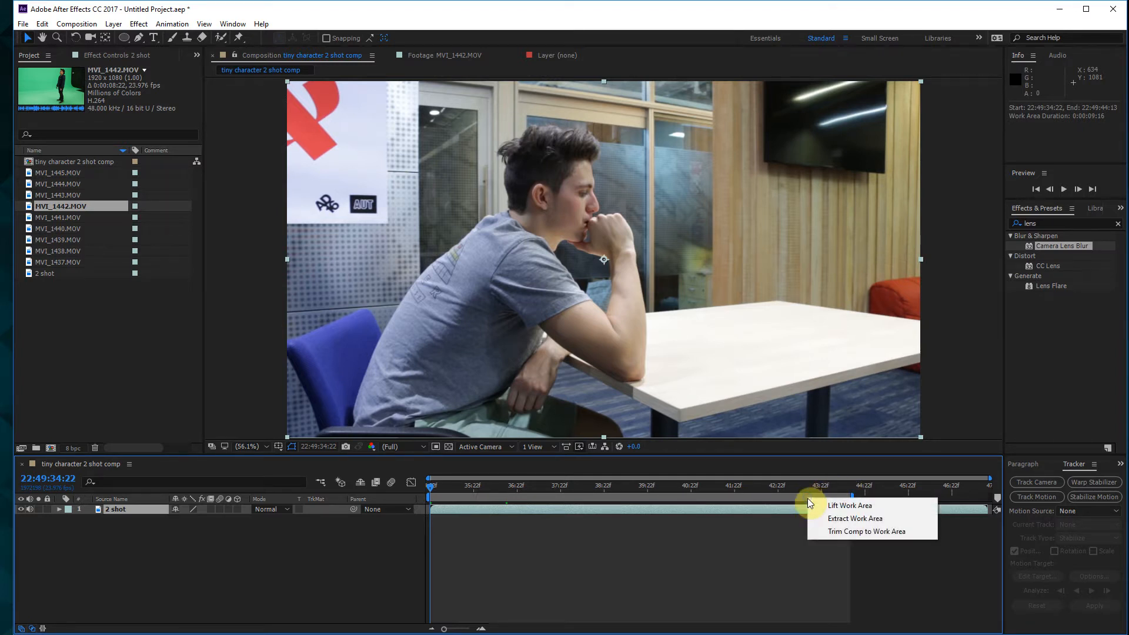
left_click(838, 529)
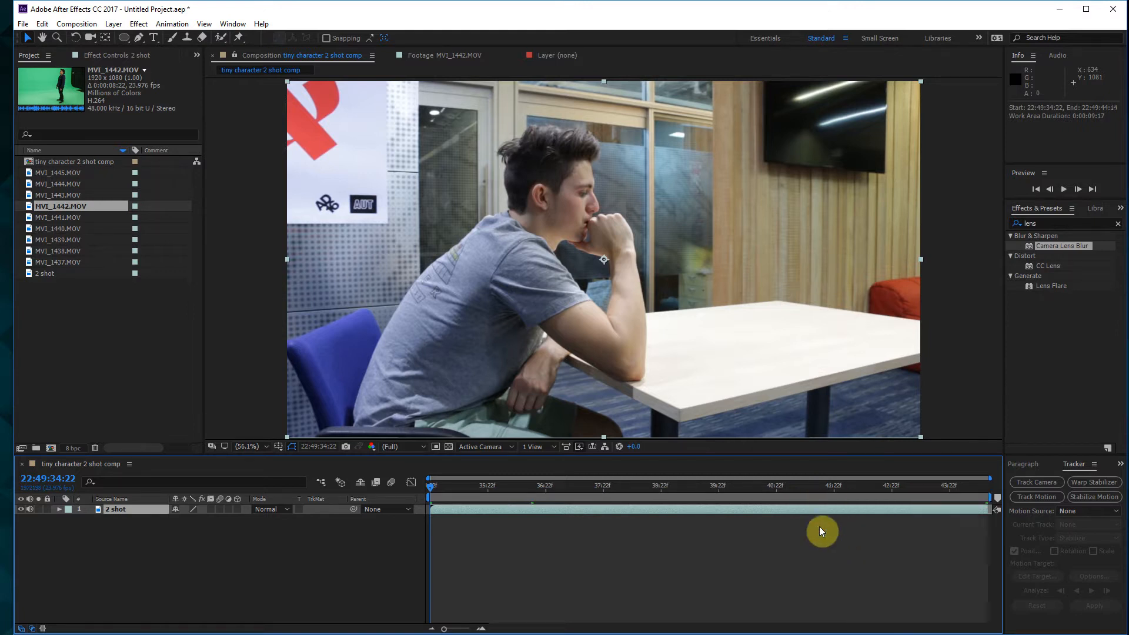
left_click_drag(522, 487, 2, 486)
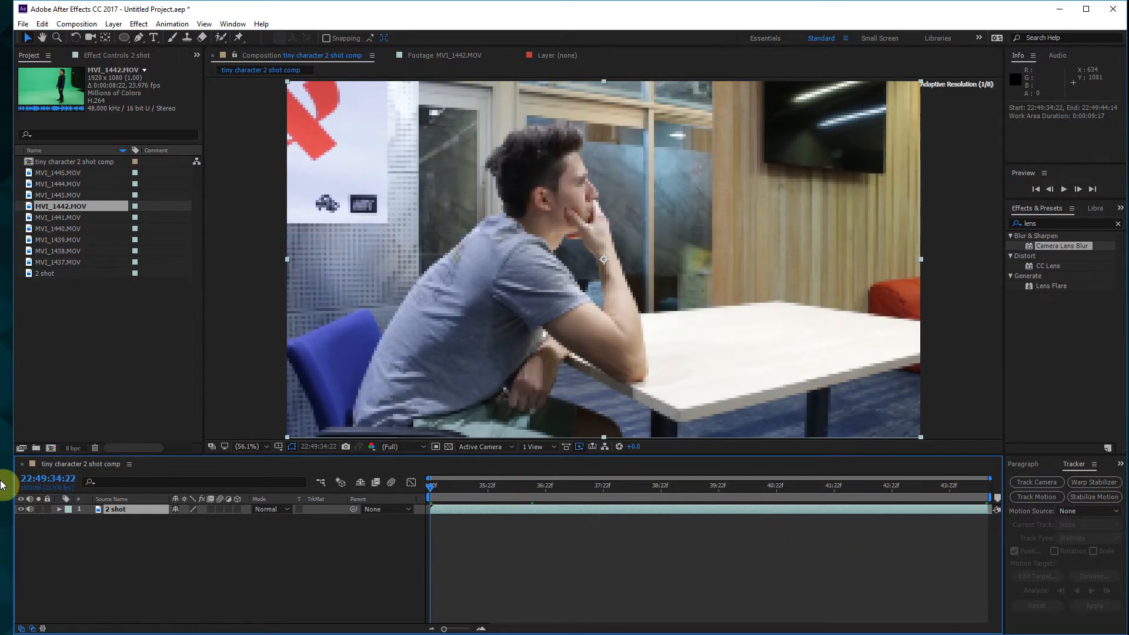
Rename the MVI_1442.MOV green-screen footage as tiny character 2 shot fg
left_click_drag(52, 208, 139, 506)
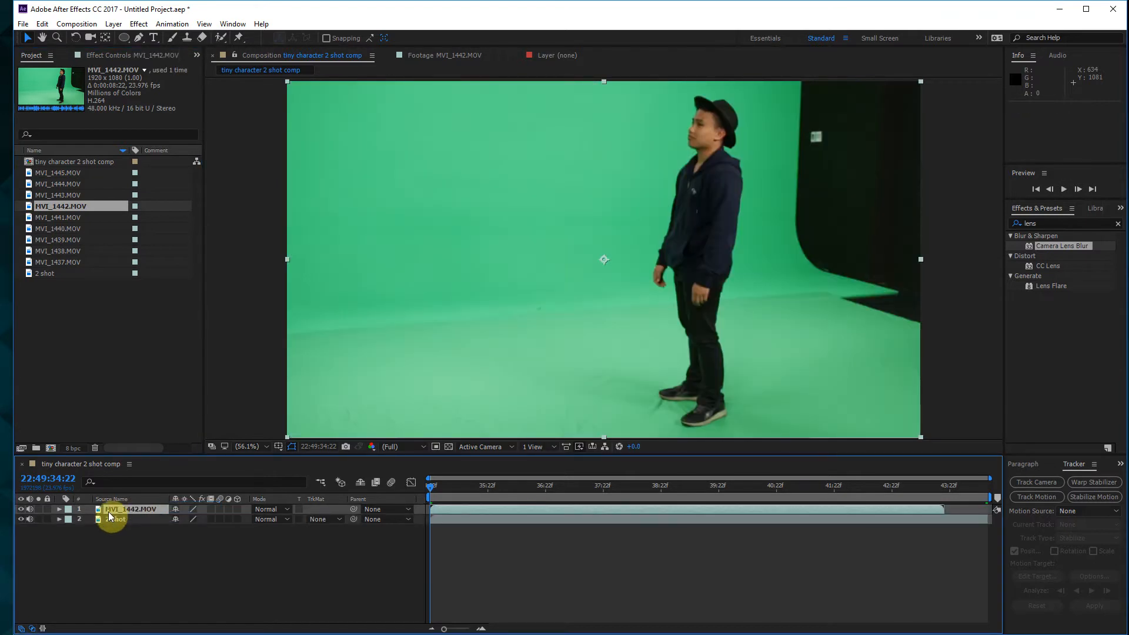
key("Delete")
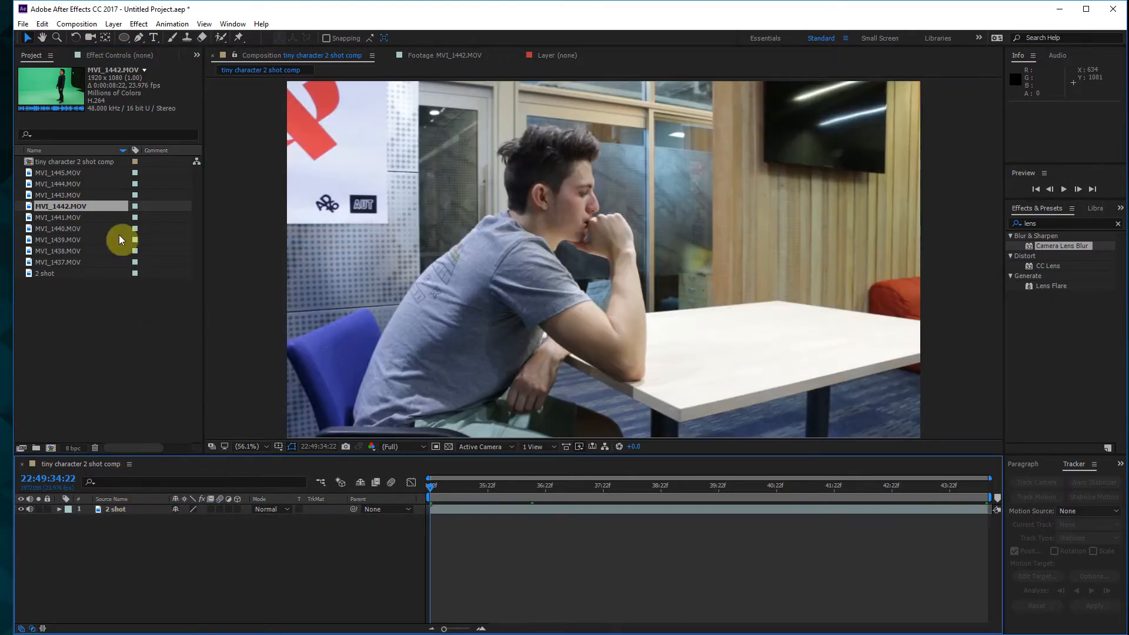
left_click(46, 205)
key("Return")
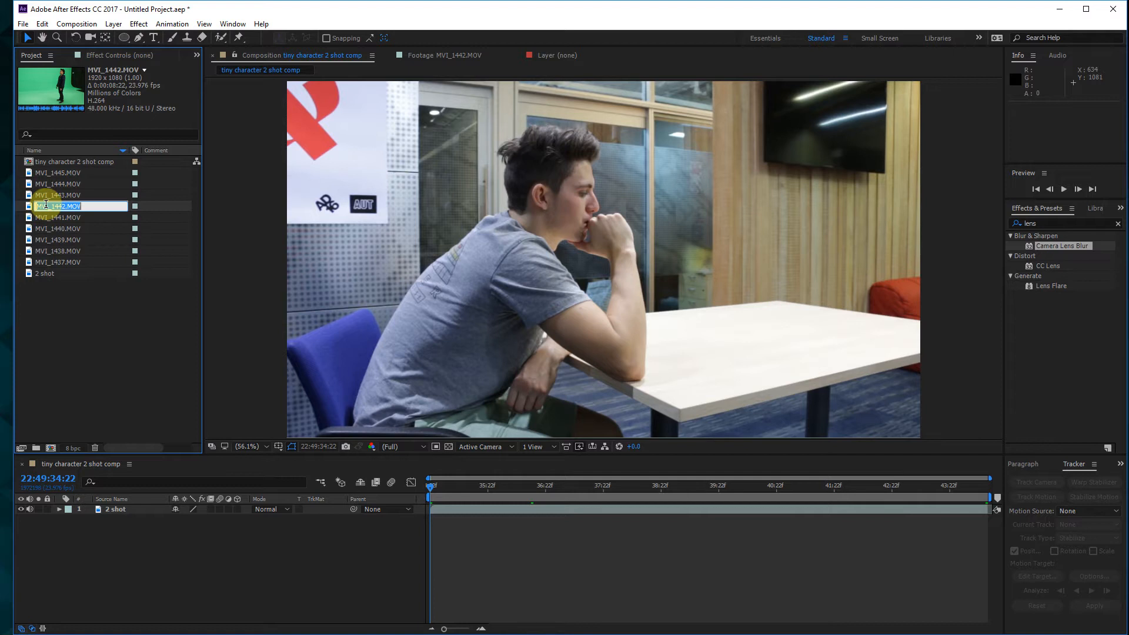
type("tiny character ")
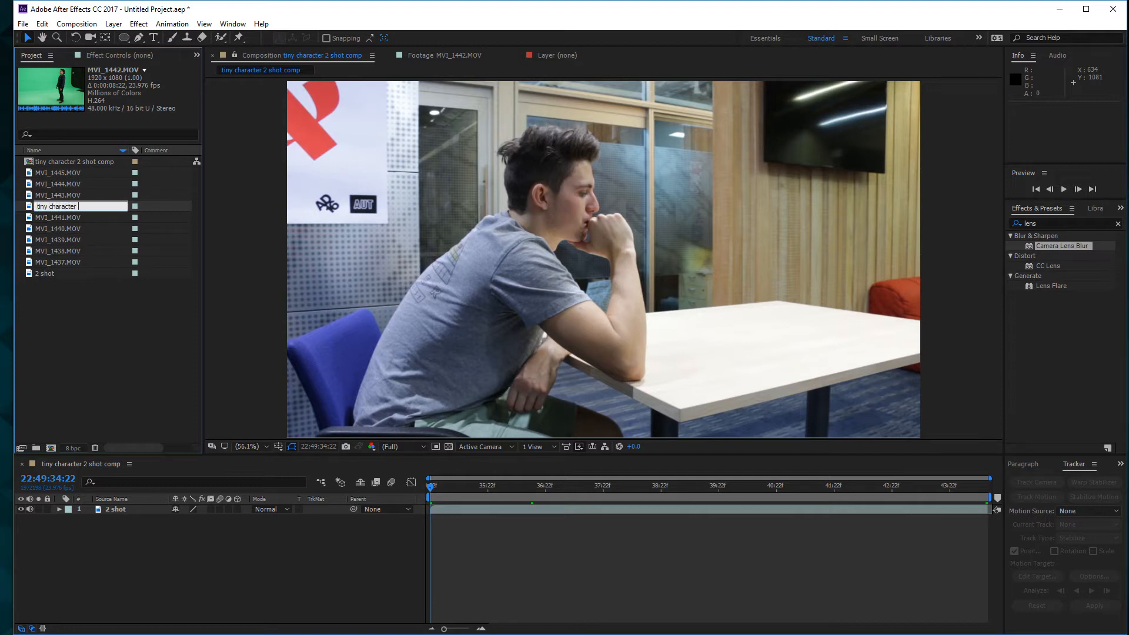
type("2 shot fg")
key("Return")
Add tiny character 2 shot fg above the 2 shot layer and slide it three frames earlier, to start at 22:49:34:19
left_click_drag(81, 162, 91, 516)
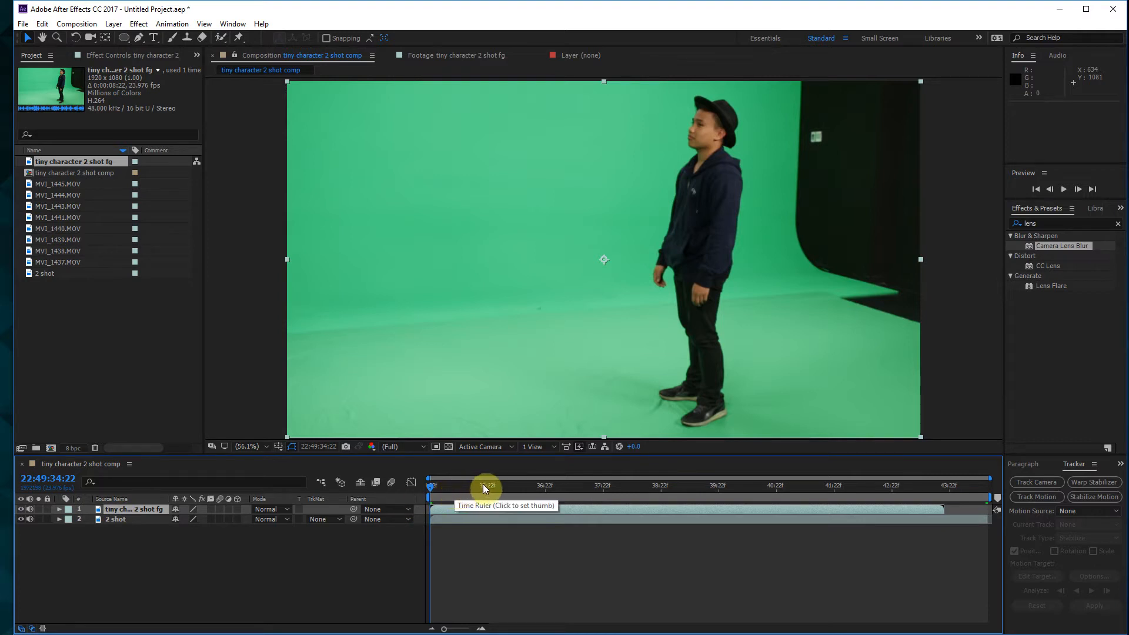
left_click_drag(460, 486, 543, 489)
key("Home")
left_click_drag(455, 505, 841, 524)
End the work area at 22:49:41:12 and trim the composition to it
left_click_drag(820, 524, 810, 522)
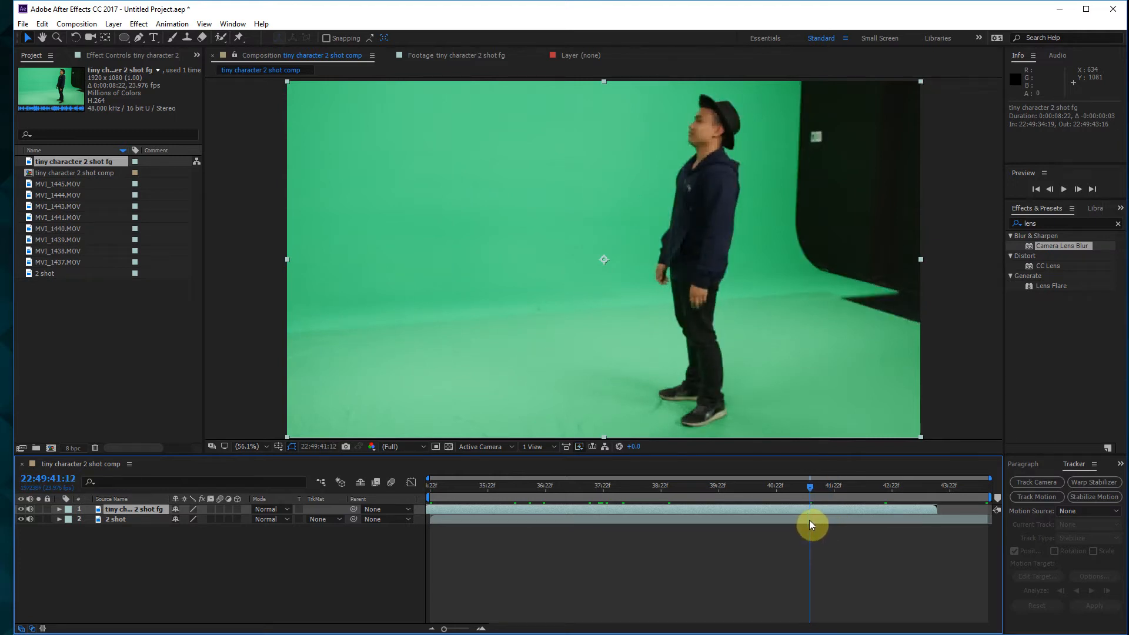
key("n")
right_click(765, 498)
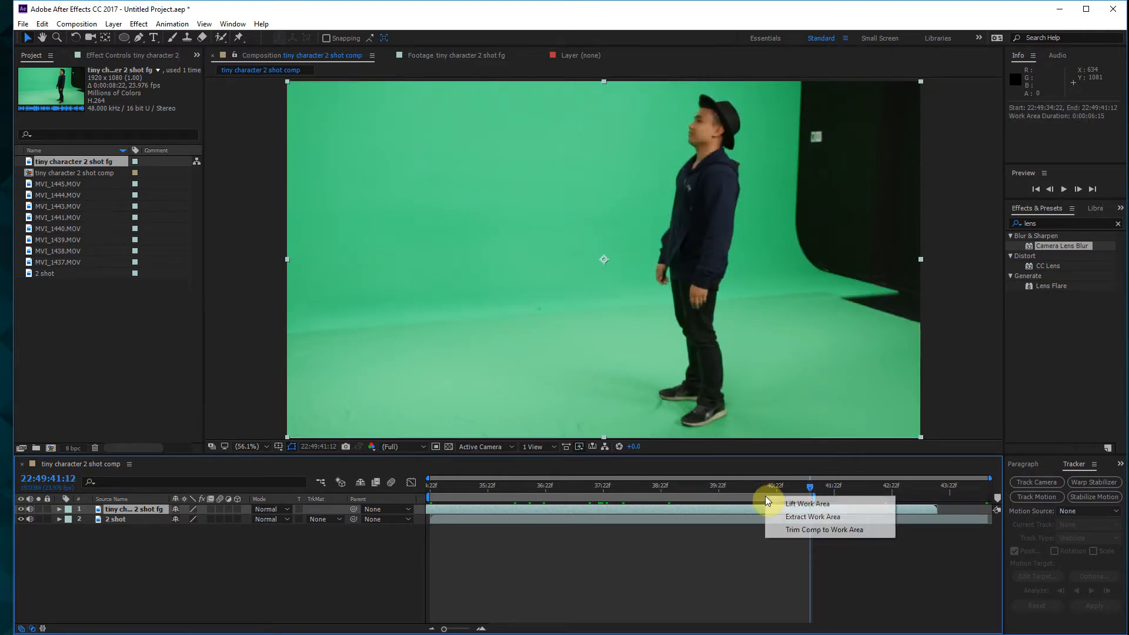
left_click(783, 529)
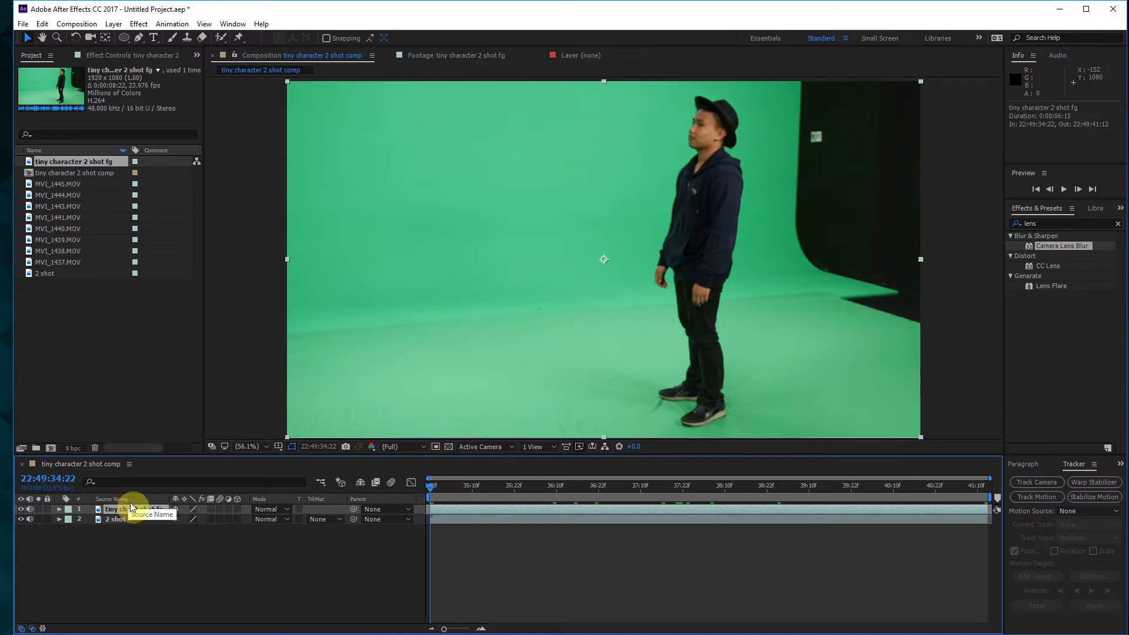
With the tiny character layer at 27% opacity, scale it to about 32% and position it so the actor stands on the tabletop
key("t")
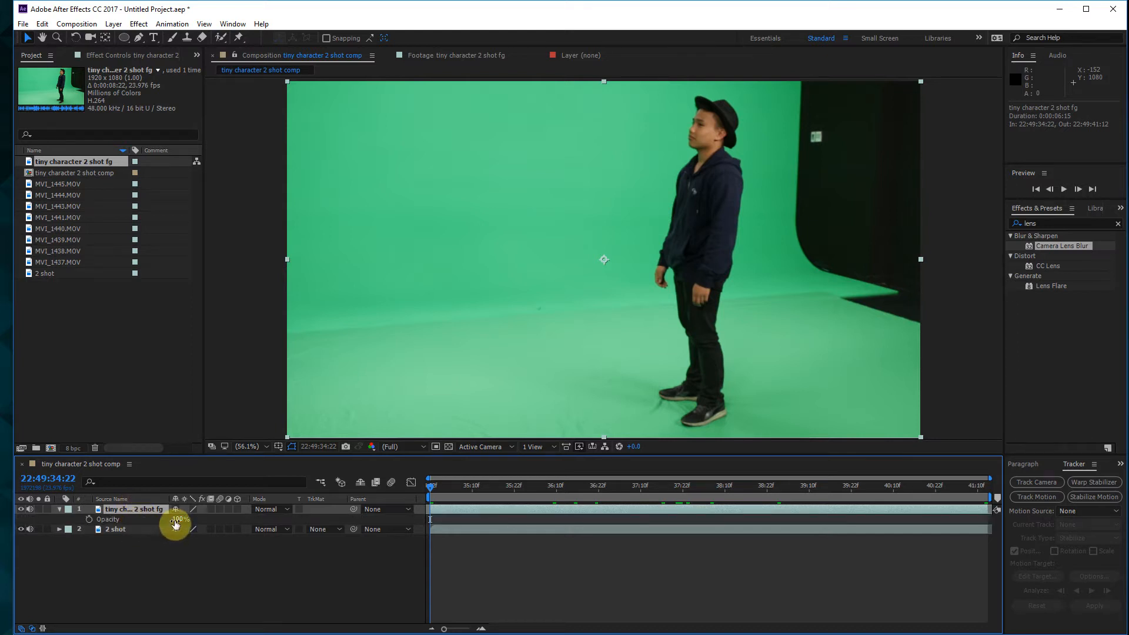
left_click_drag(175, 524, 138, 524)
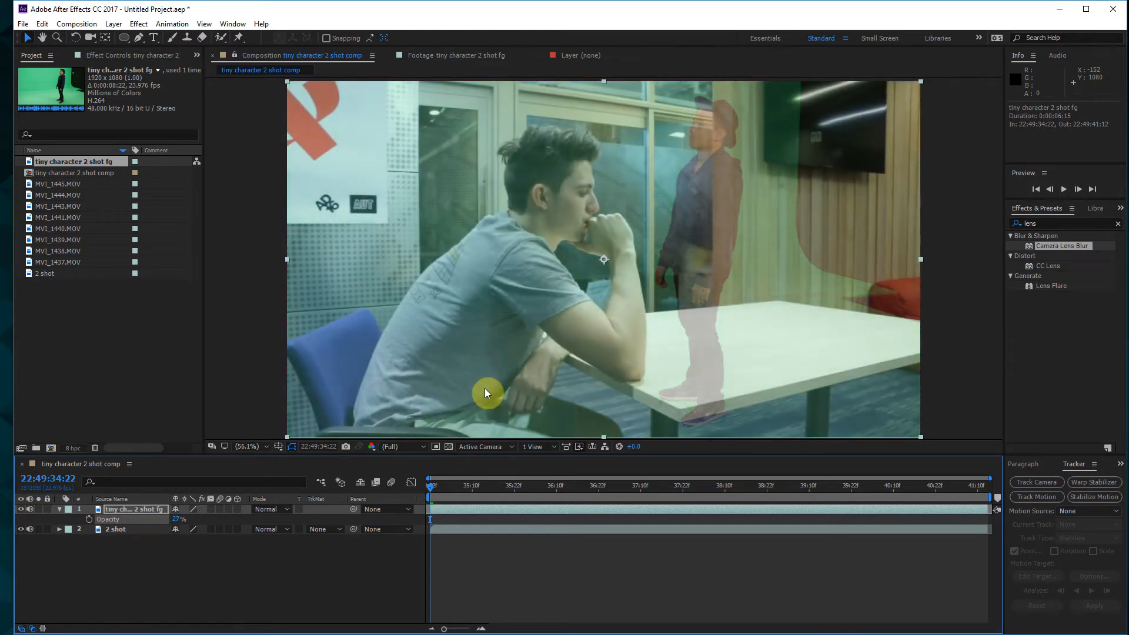
left_click_drag(923, 82, 807, 190)
left_click_drag(661, 285, 758, 297)
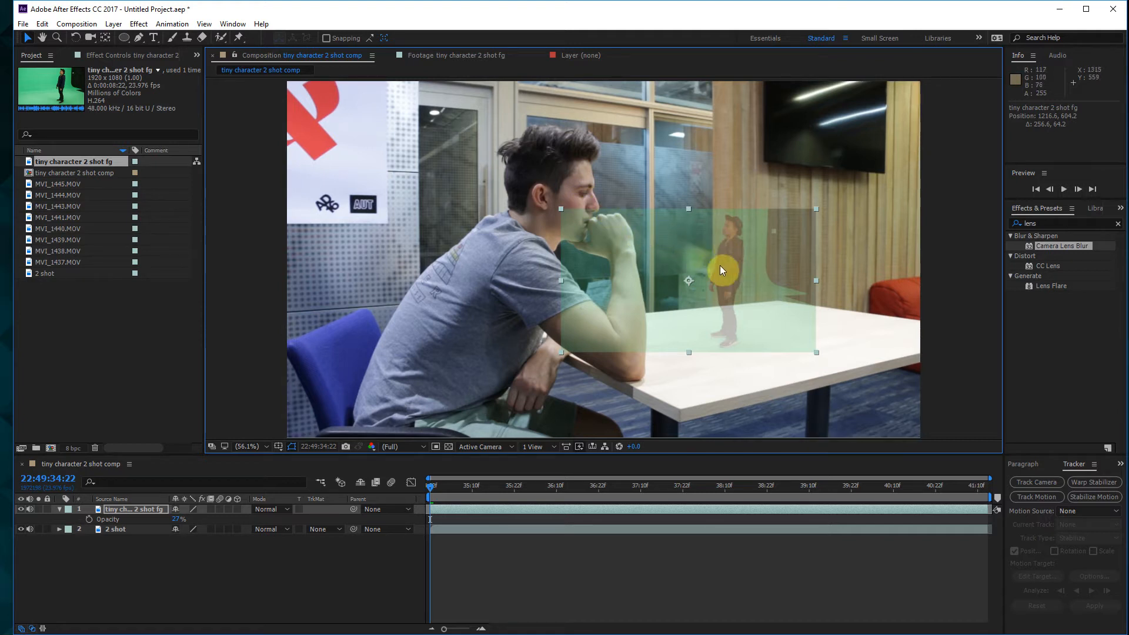
left_click_drag(731, 257, 740, 273)
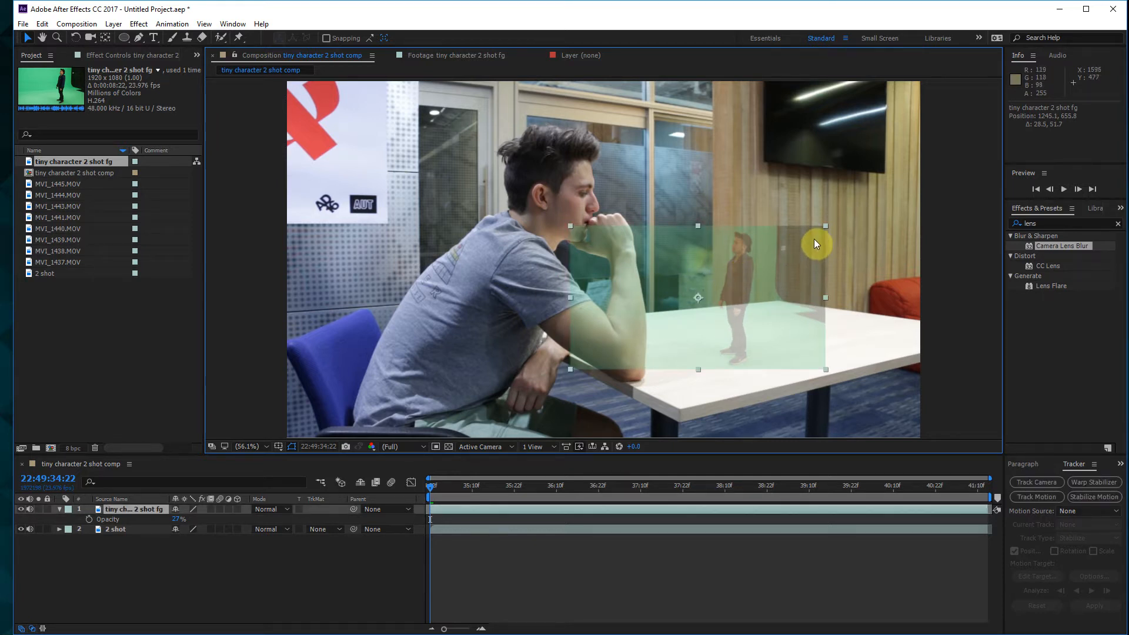
left_click_drag(825, 226, 809, 241)
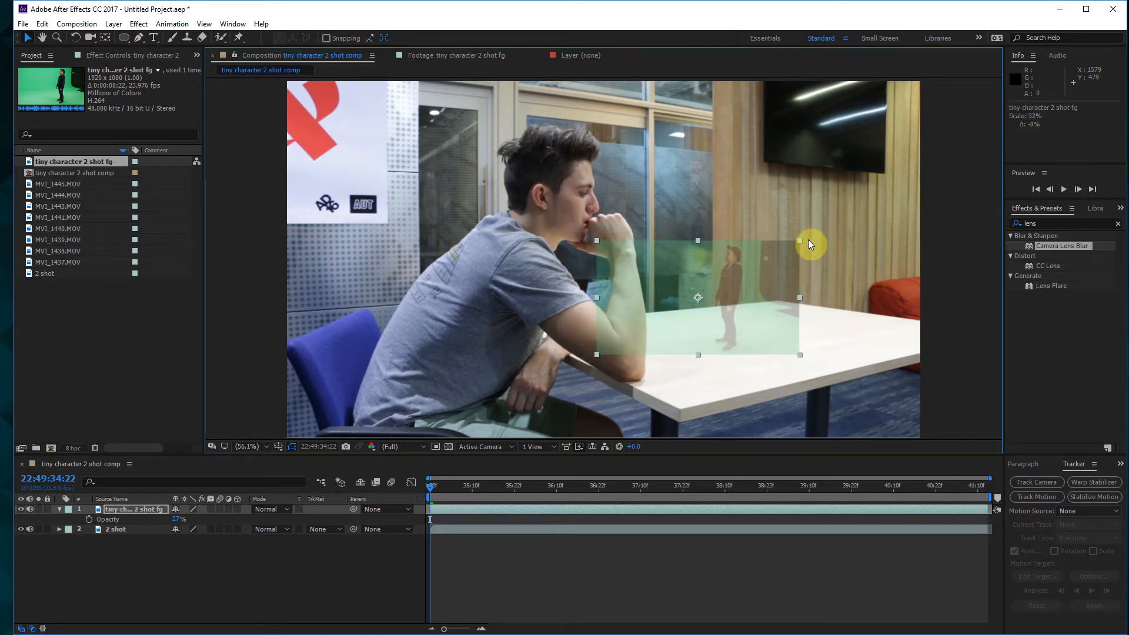
left_click_drag(746, 272, 740, 274)
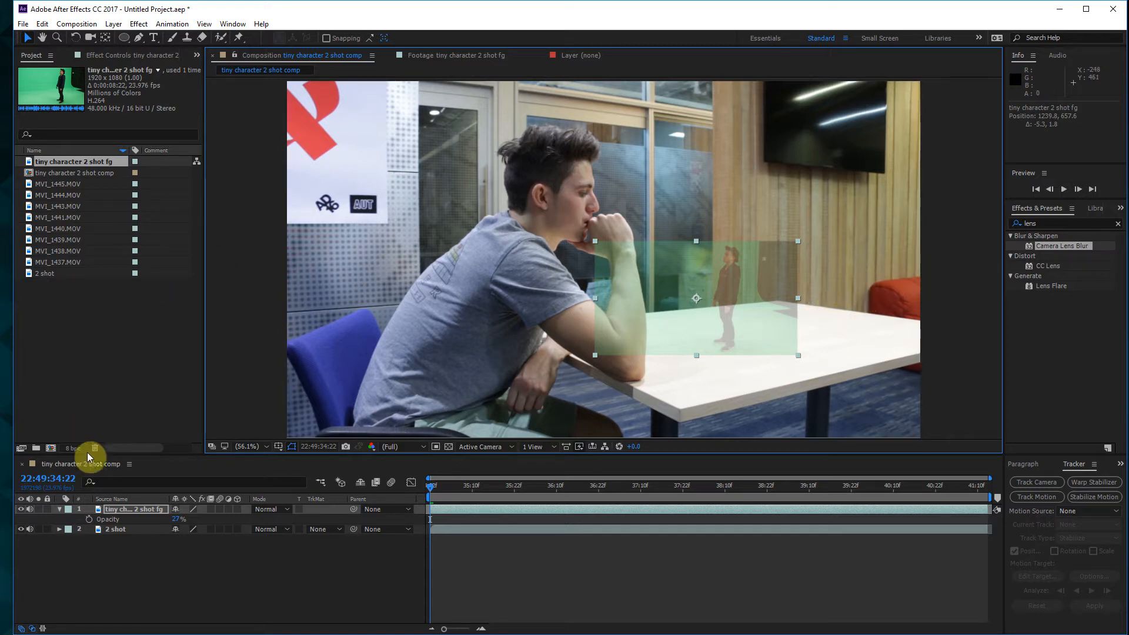
Set the tiny character layer's opacity to 100%
left_click(125, 509)
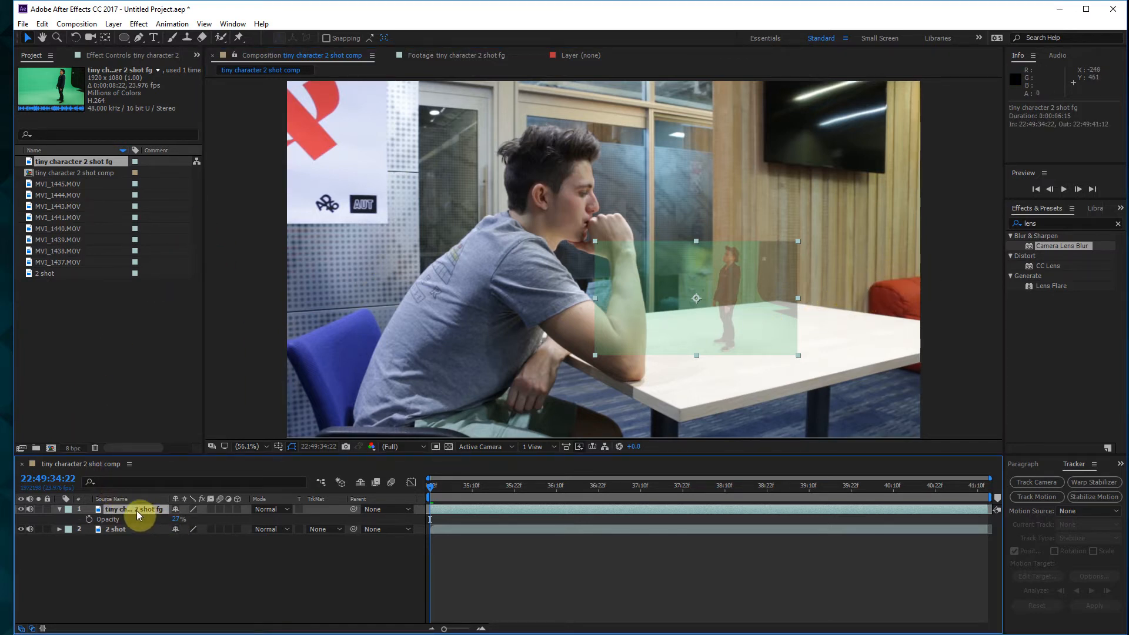
left_click_drag(174, 523, 323, 522)
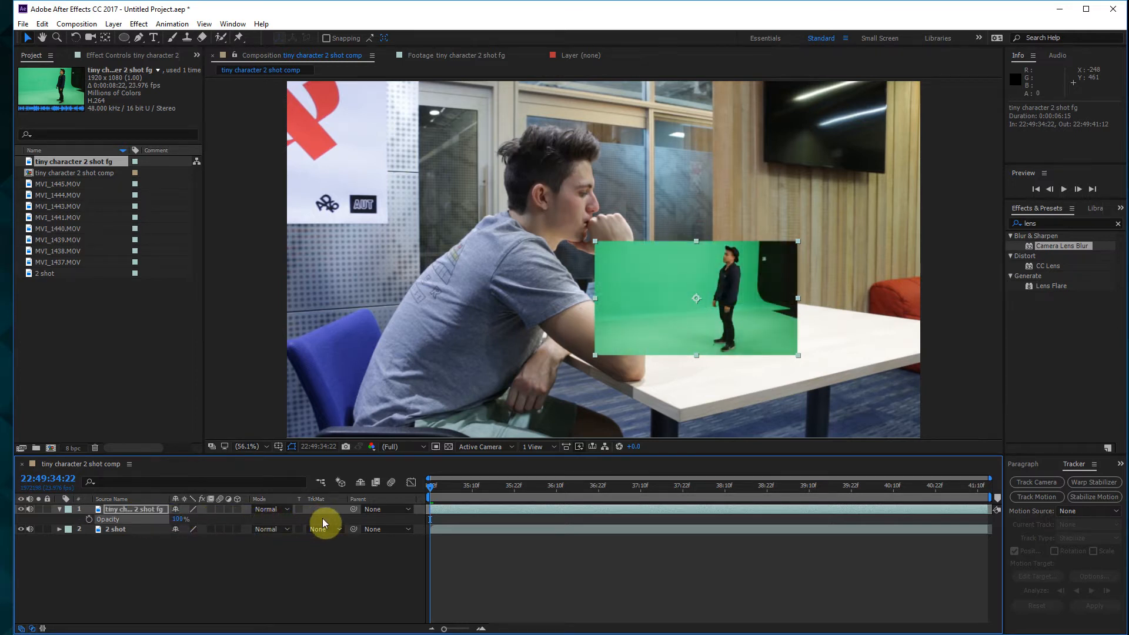
left_click(935, 312)
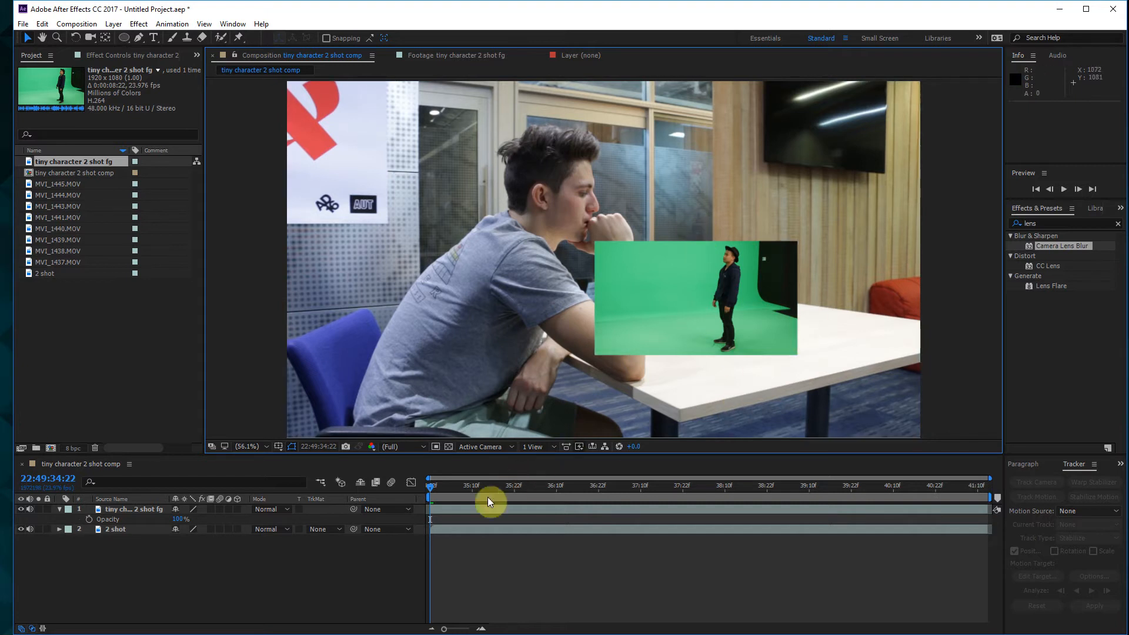
Draw a closed eight-point mask with the Pen tool loosely around the actor on the tiny character layer
left_click(467, 511)
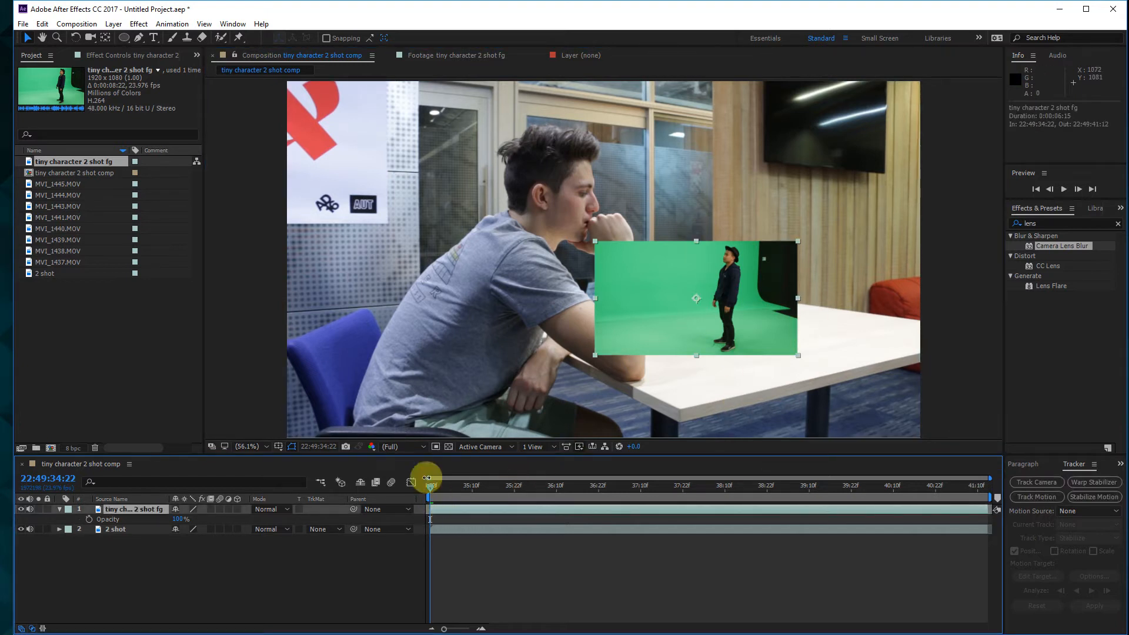
left_click(139, 38)
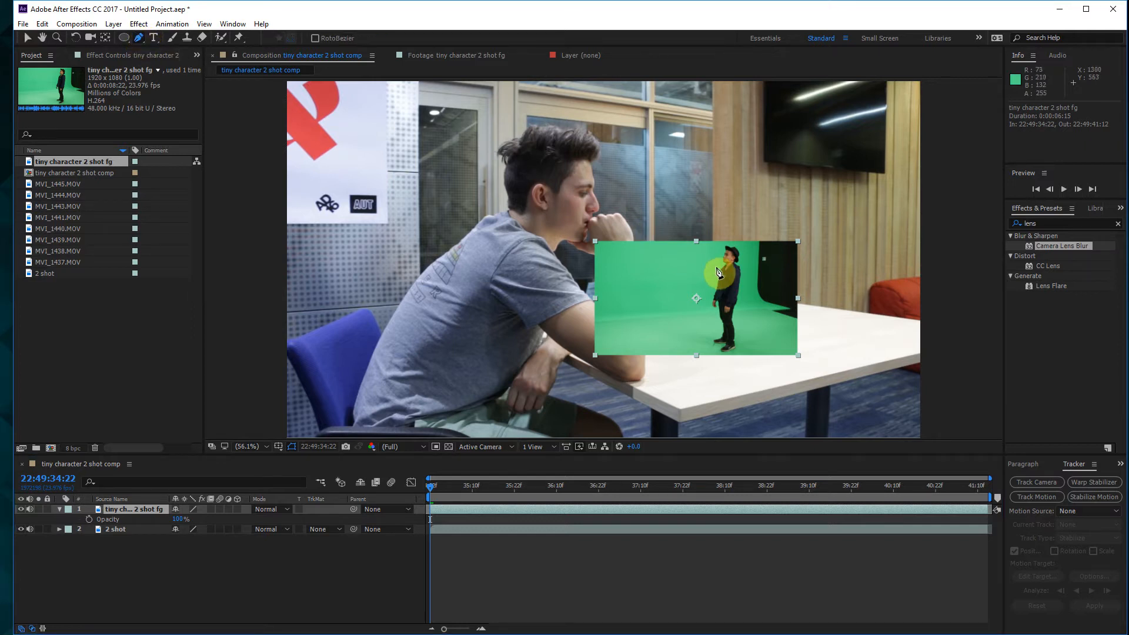
scroll(739, 285, "up", 1)
left_click_drag(742, 282, 644, 221)
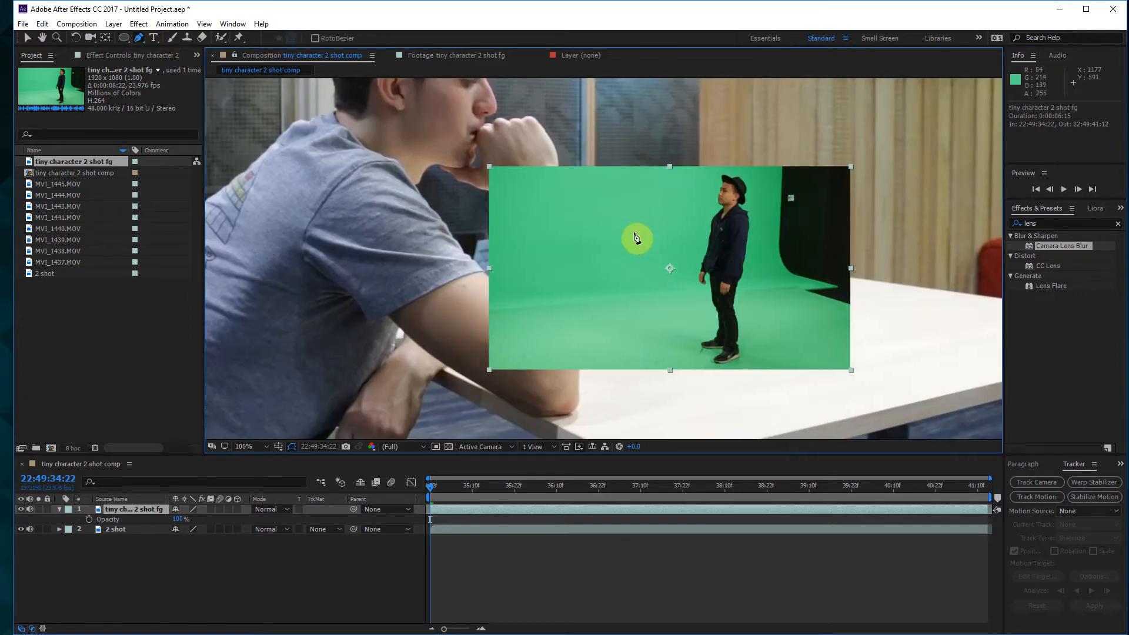
left_click(686, 159)
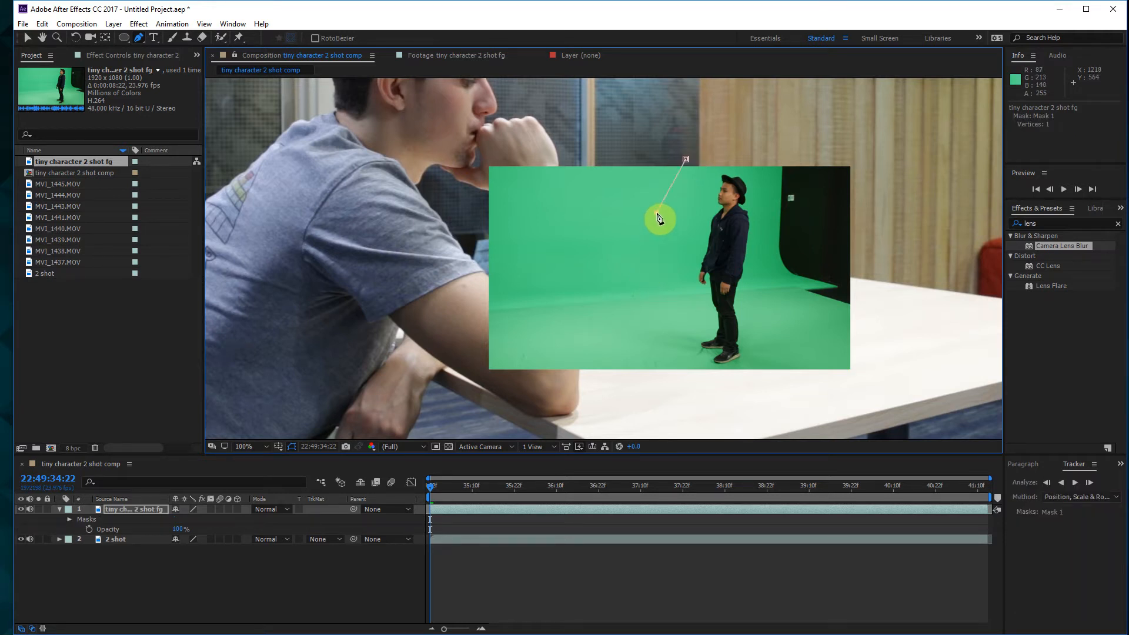
left_click(657, 212)
left_click(651, 299)
left_click(687, 381)
left_click(772, 376)
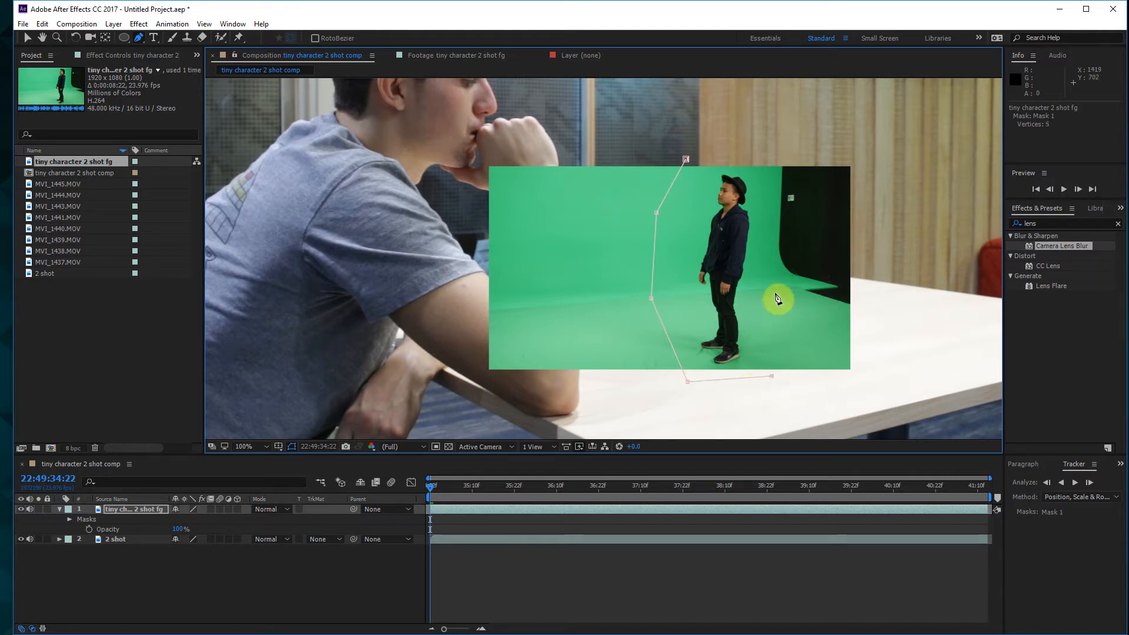
left_click(773, 289)
left_click(766, 212)
left_click(753, 144)
left_click(687, 160)
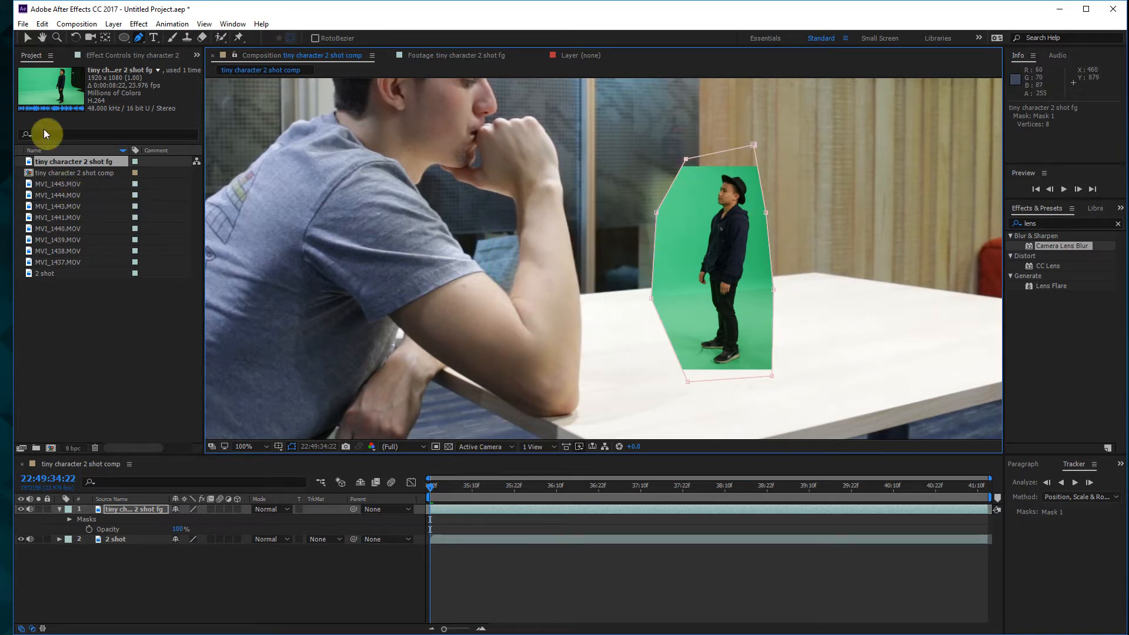
left_click(27, 38)
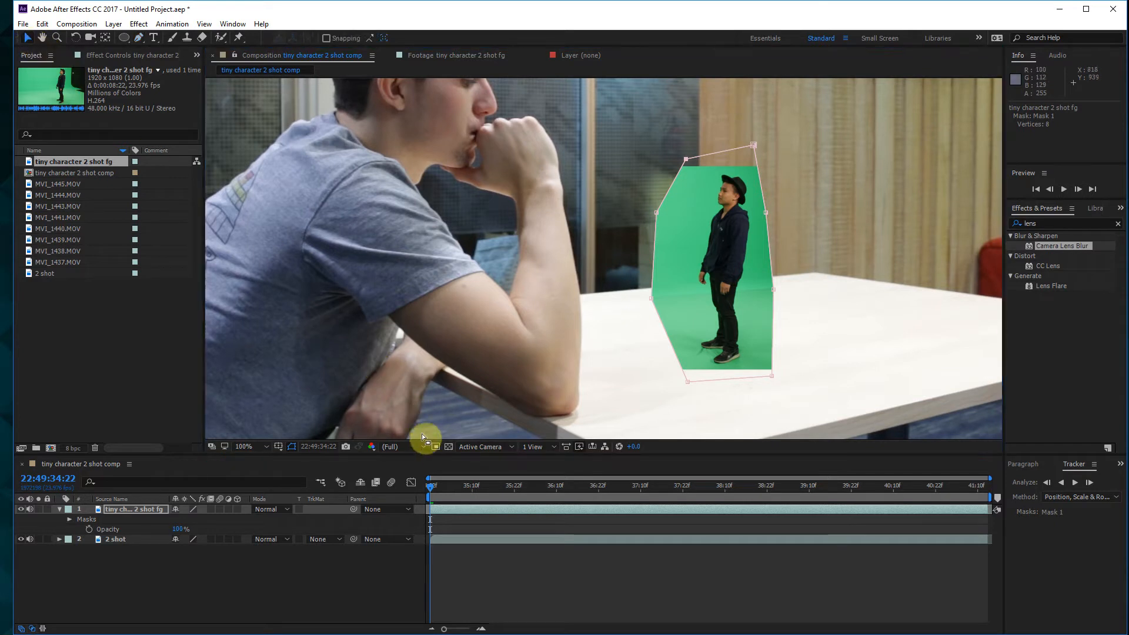
Scrub through the actor's movement and pull the mask's two middle points on his front side closer, leaving room for his outstretched hand
left_click_drag(442, 489, 1000, 520)
left_click_drag(652, 298, 669, 297)
left_click_drag(655, 214, 674, 217)
left_click_drag(583, 485, 535, 484)
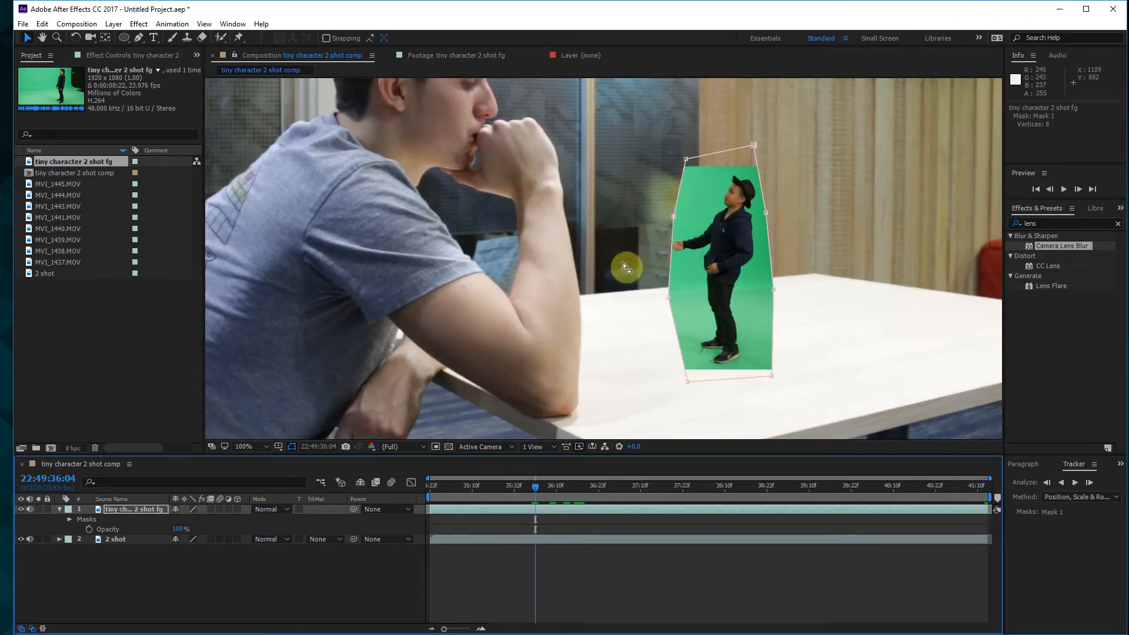
left_click_drag(673, 216, 665, 217)
left_click_drag(537, 494, 126, 503)
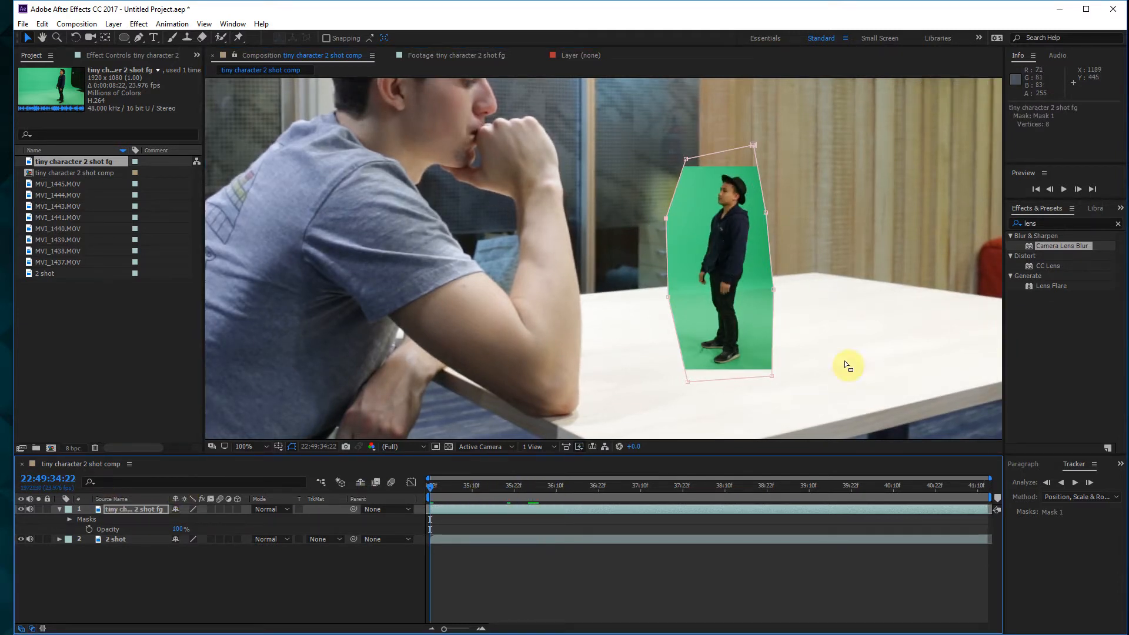
key("alt+Tab")
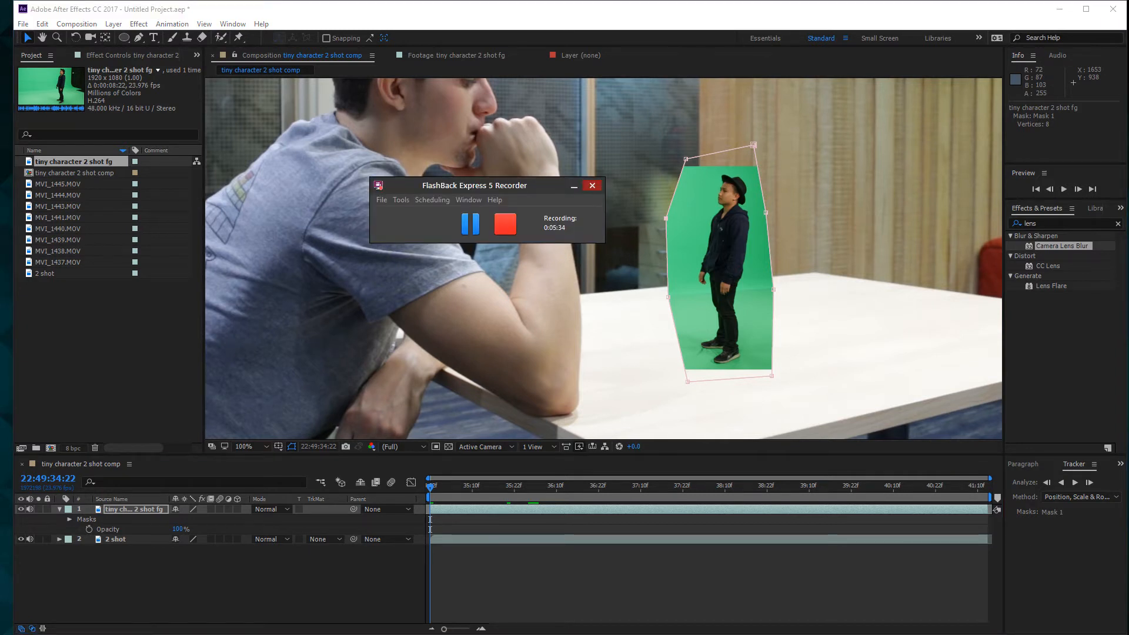
Find the Keylight (1.2) effect and apply it to the tiny character layer
left_click_drag(496, 189, 1128, 232)
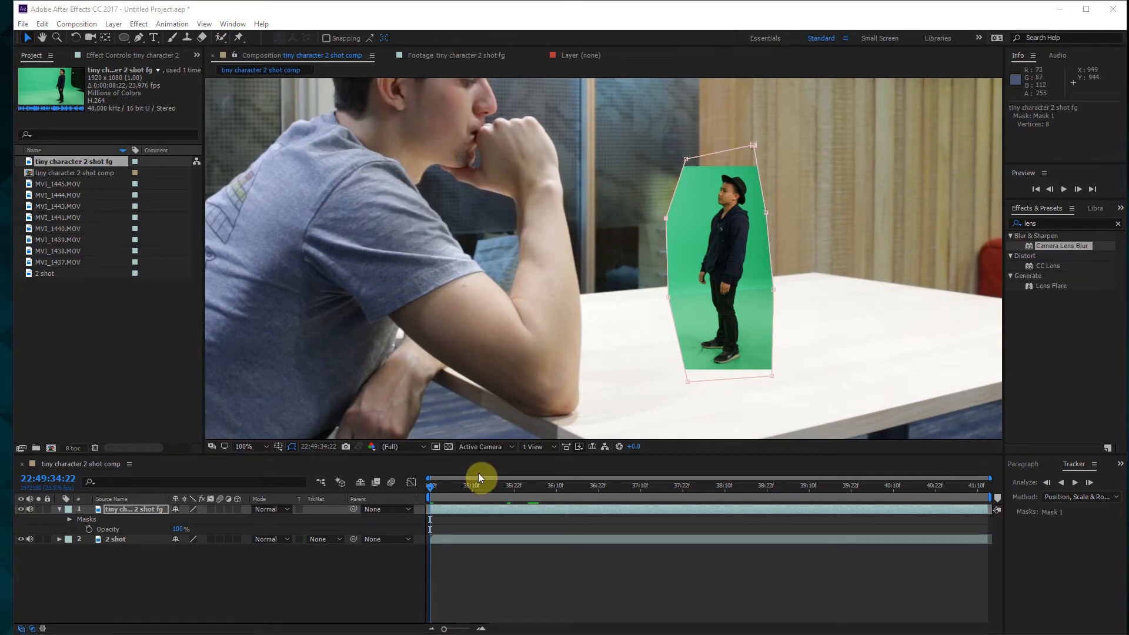
left_click(1118, 223)
left_click(1095, 224)
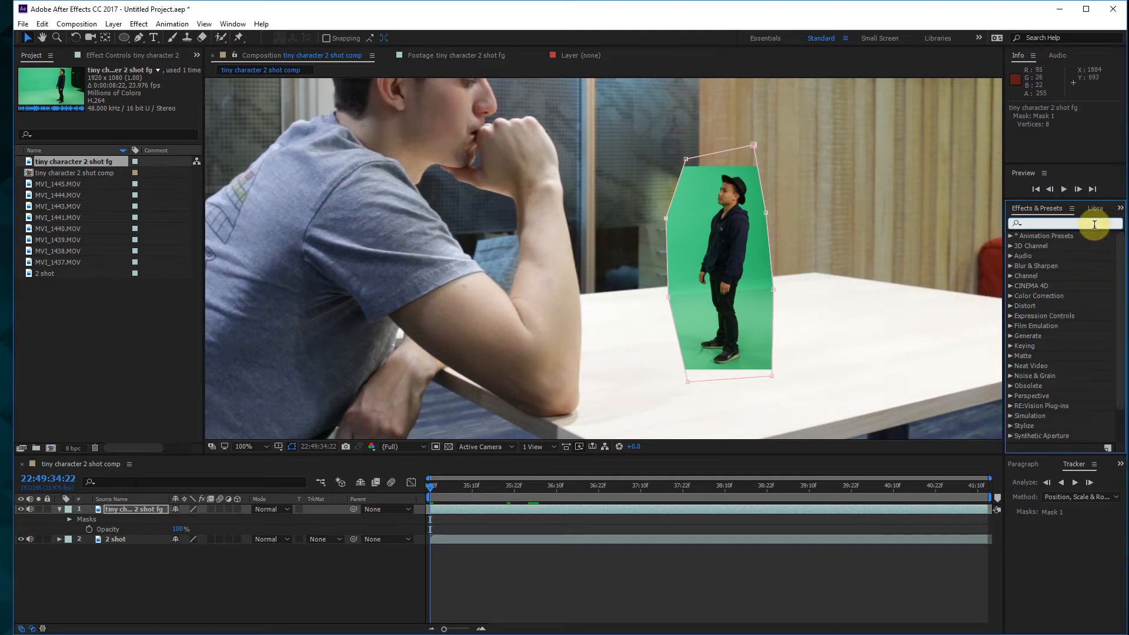
type("keyl")
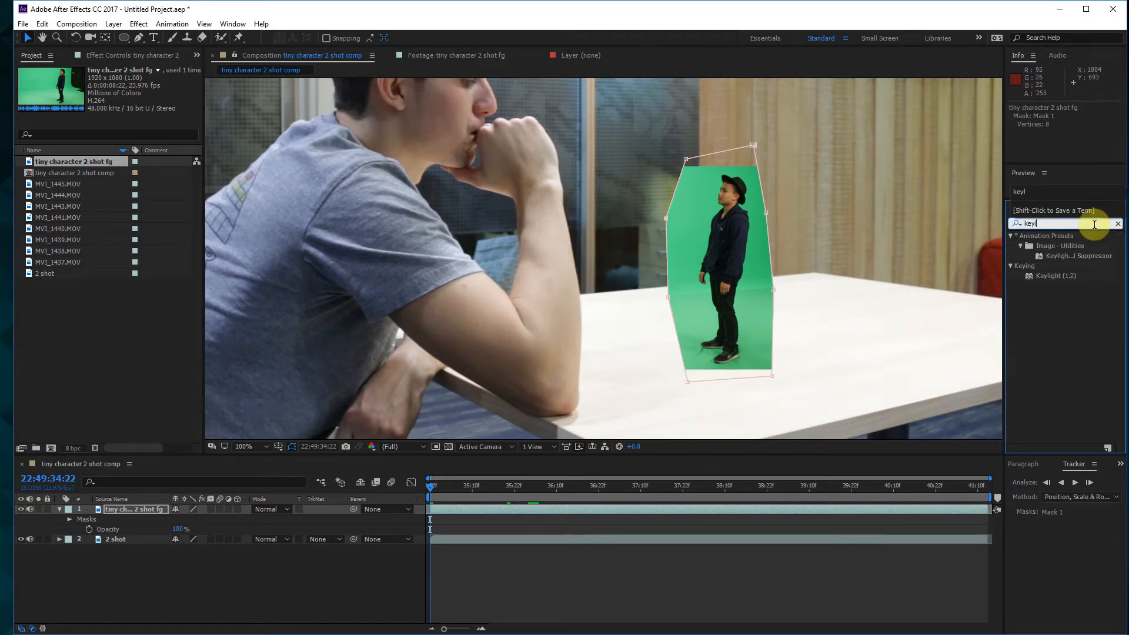
left_click_drag(1056, 276, 745, 292)
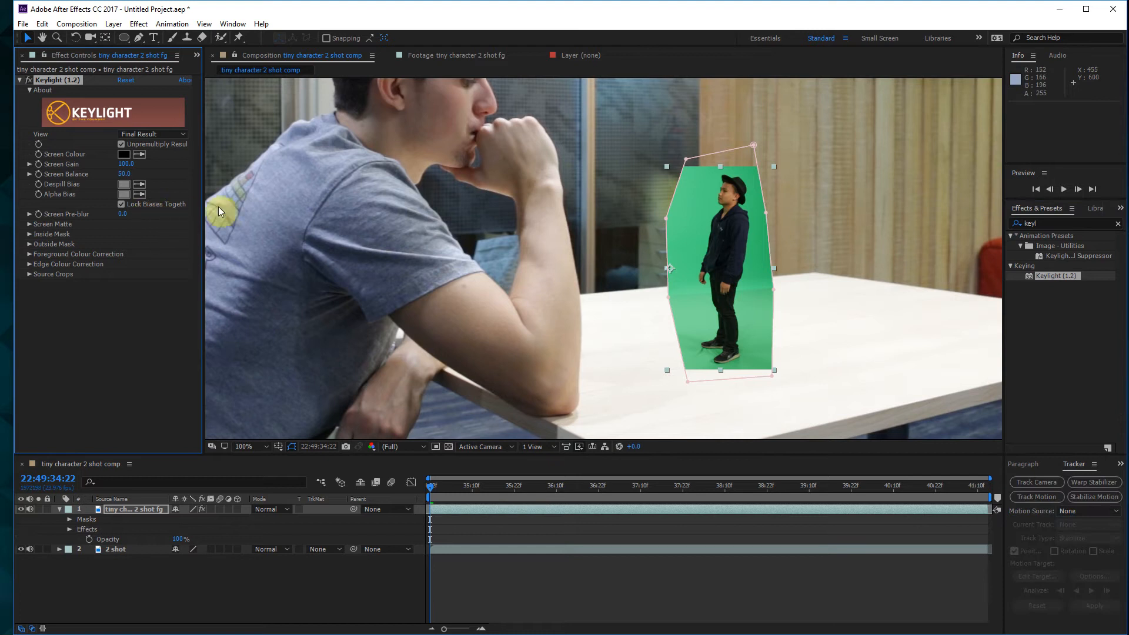
Sample the green backdrop beside the actor's legs as Keylight's Screen Colour
scroll(738, 289, "up", 1)
left_click_drag(731, 294, 693, 256)
scroll(693, 256, "up", 1)
scroll(738, 260, "down", 2)
scroll(739, 260, "up", 2)
left_click_drag(753, 270, 621, 242)
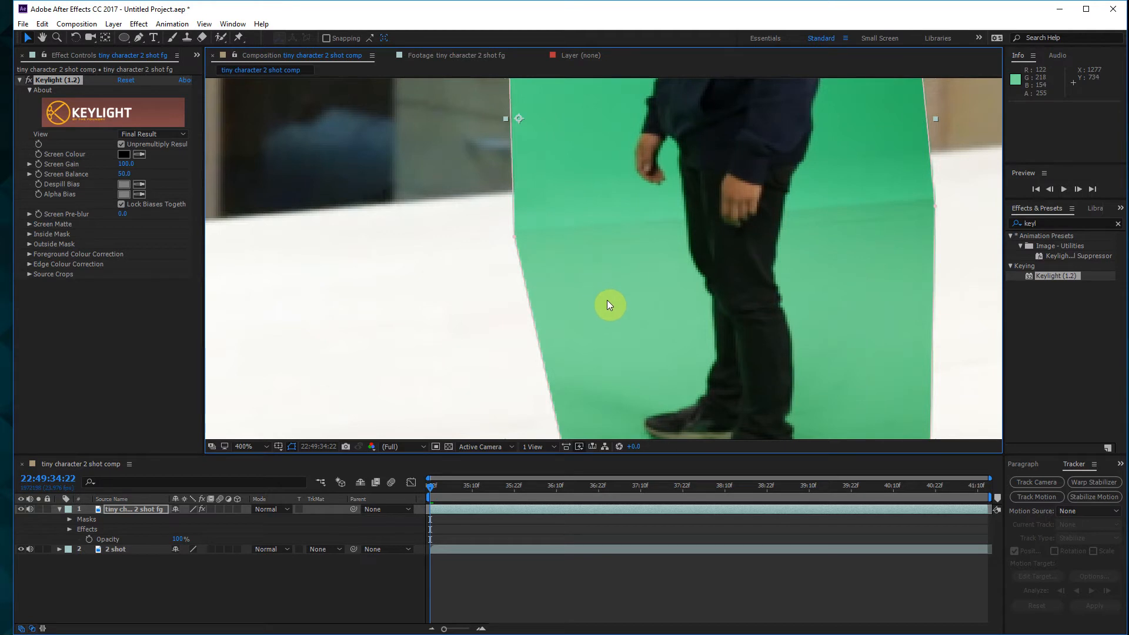
scroll(608, 300, "down", 3)
scroll(620, 231, "up", 1)
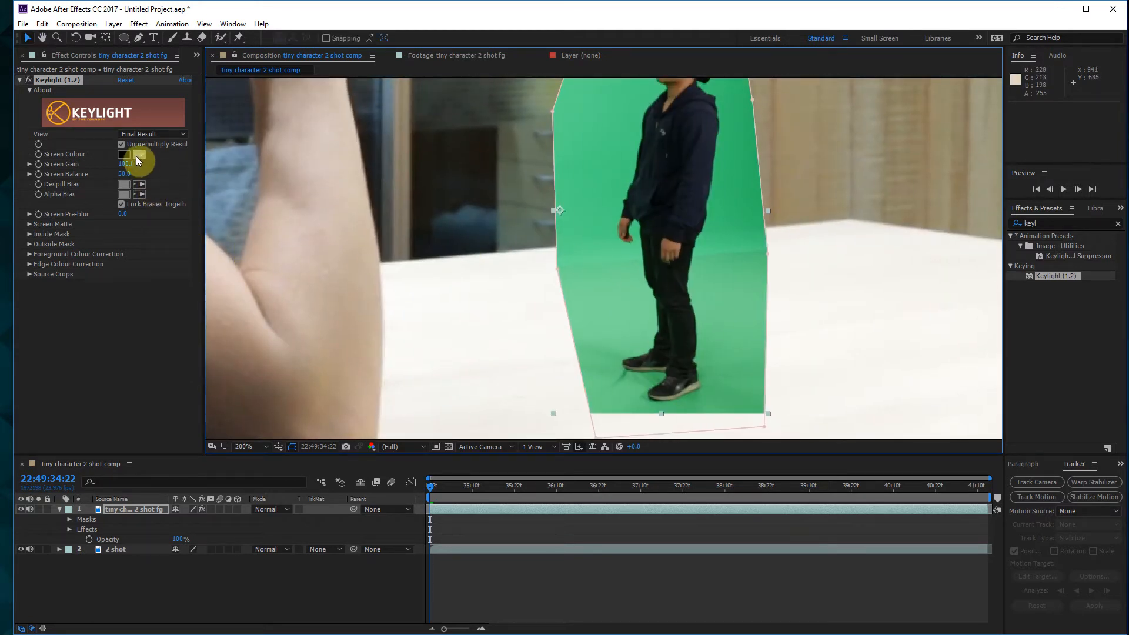
left_click(137, 153)
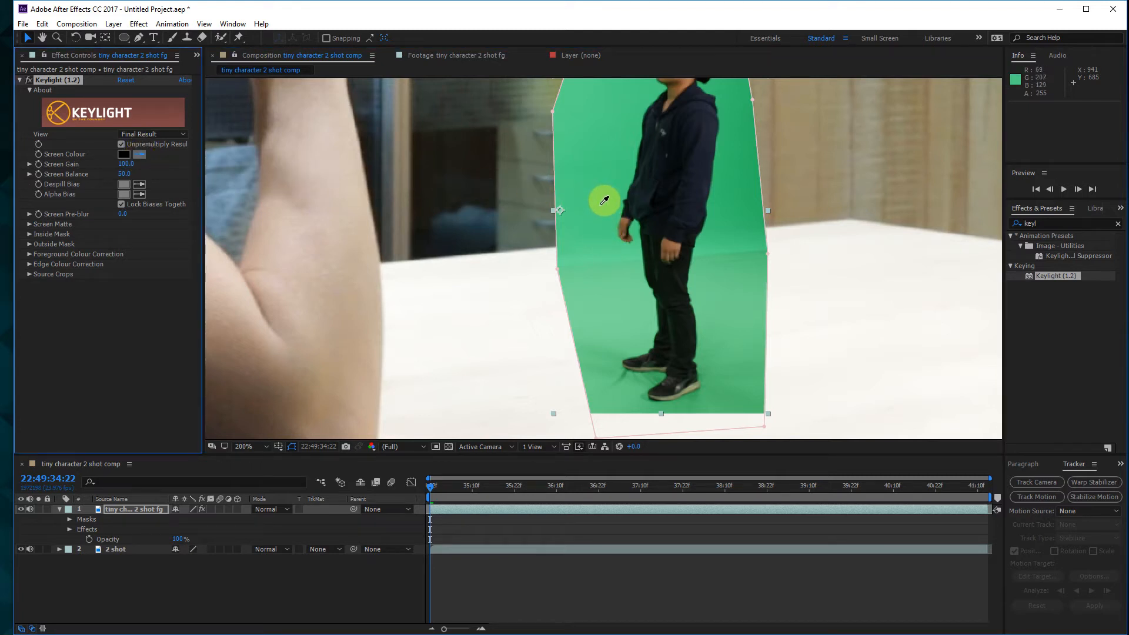
left_click(606, 329)
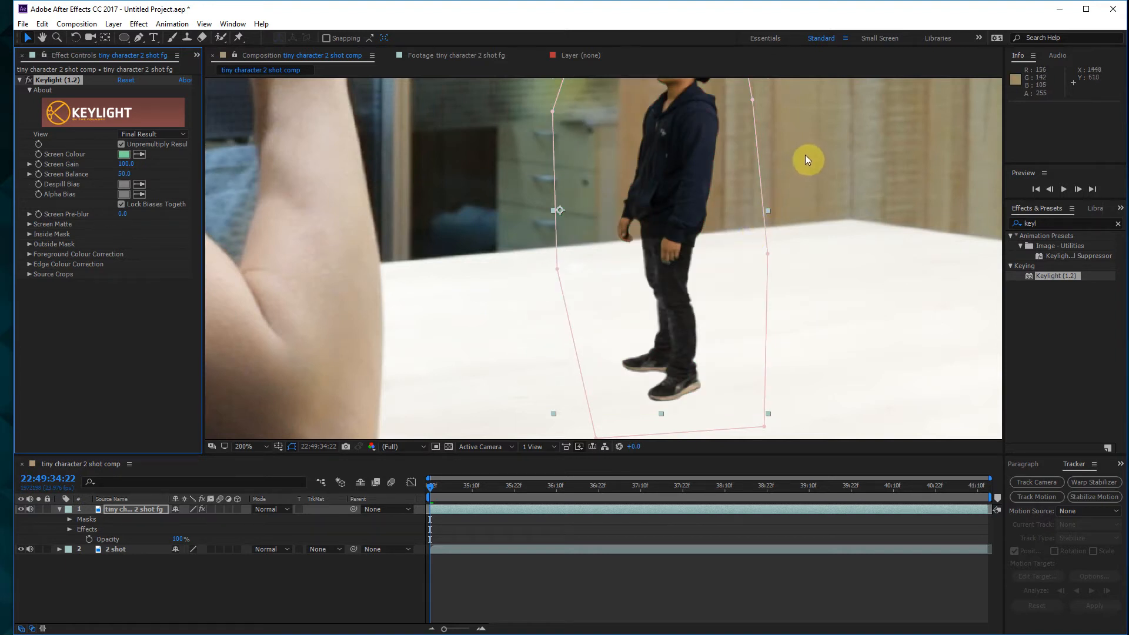
Set Keylight's view to Screen Matte and examine the actor's silhouette for grey areas and the backdrop for remaining noise
left_click_drag(805, 155, 802, 198)
scroll(781, 204, "down", 2)
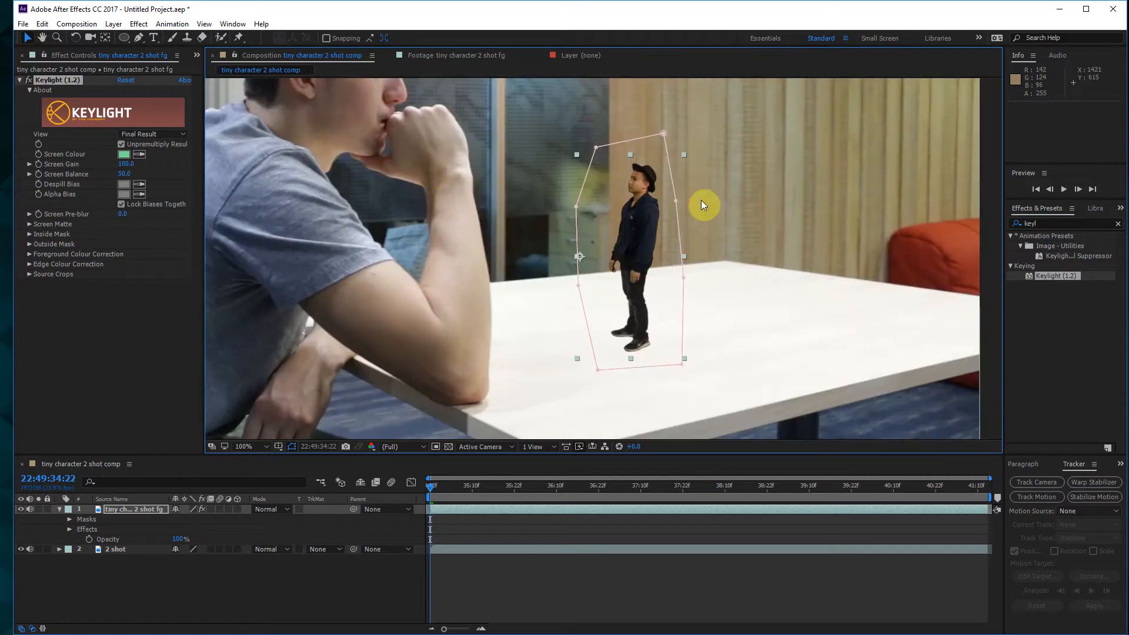
left_click(167, 134)
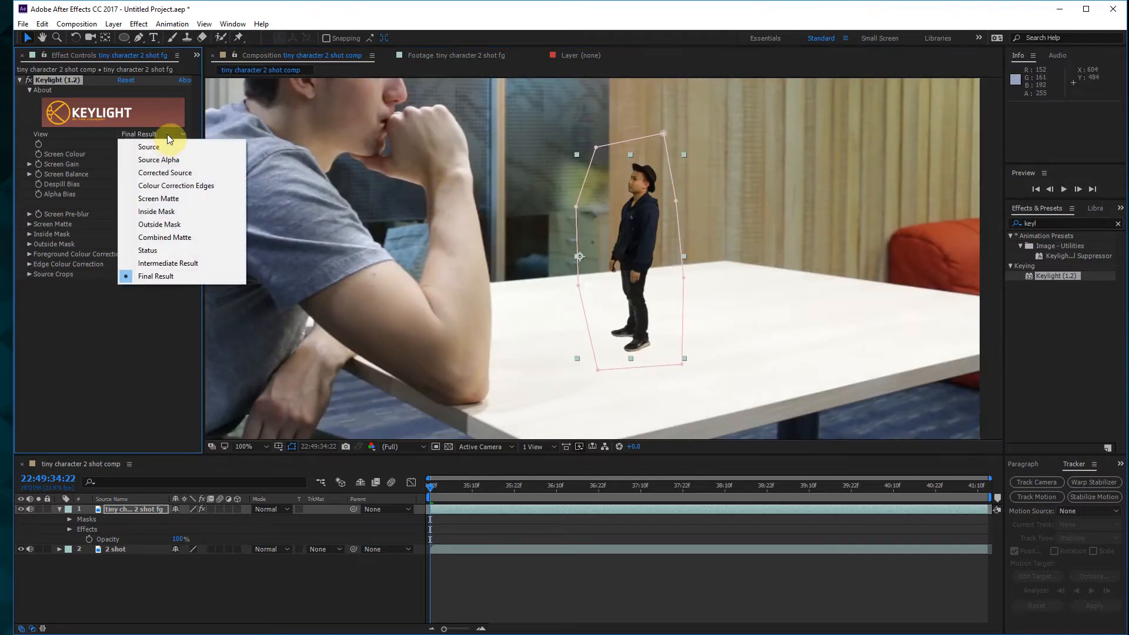
left_click(159, 200)
scroll(660, 276, "up", 2)
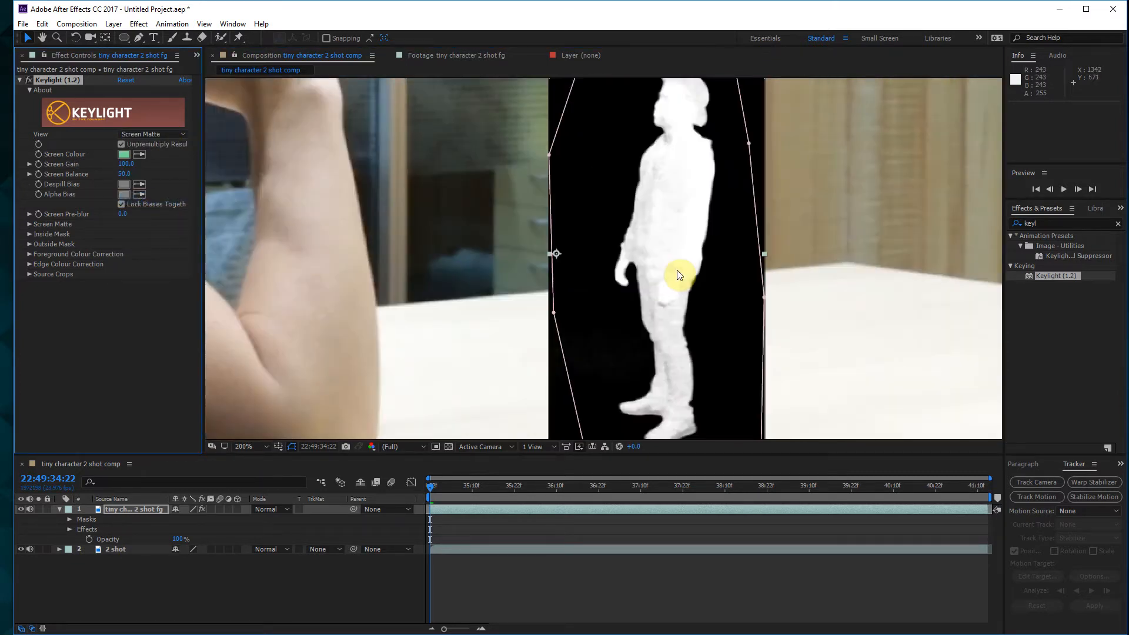
scroll(676, 287, "up", 2)
scroll(682, 285, "down", 2)
key("grave")
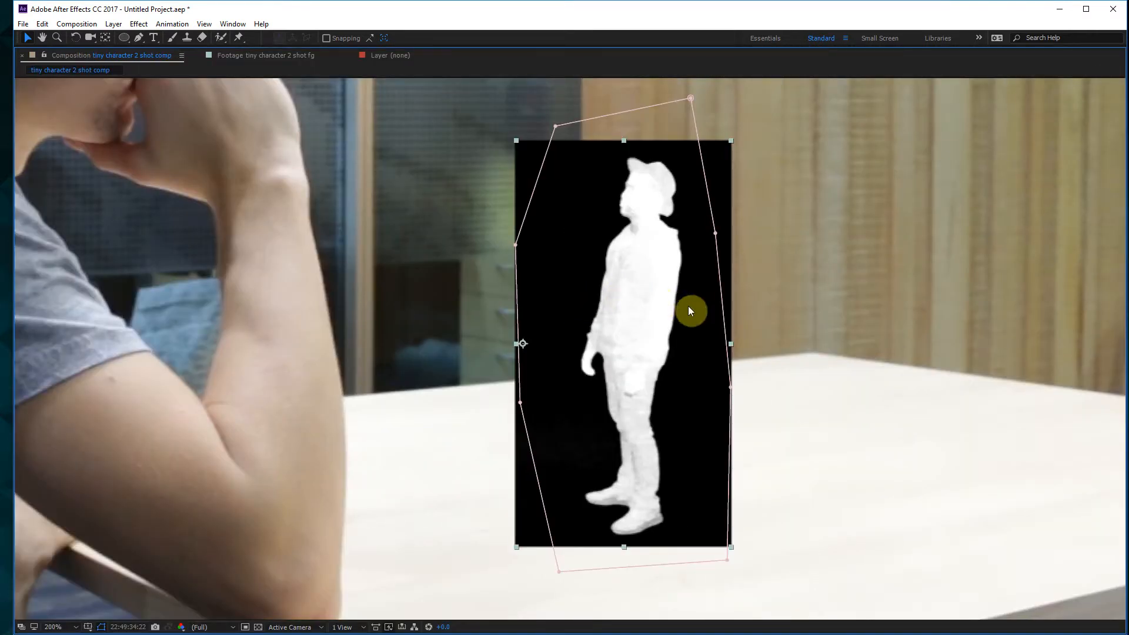
scroll(618, 530, "up", 1)
scroll(621, 492, "down", 1)
scroll(694, 265, "up", 1)
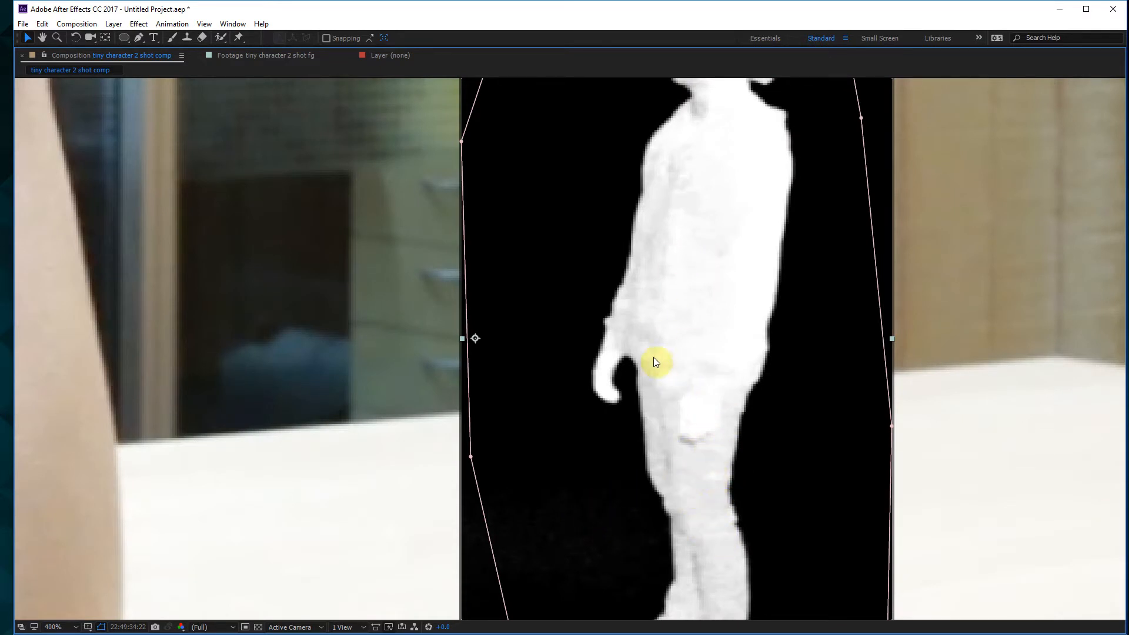
scroll(696, 405, "down", 1)
scroll(492, 243, "up", 1)
key("grave")
Return Keylight's view to Final Result and inspect the keyed edges around the actor's hands and body
left_click(151, 134)
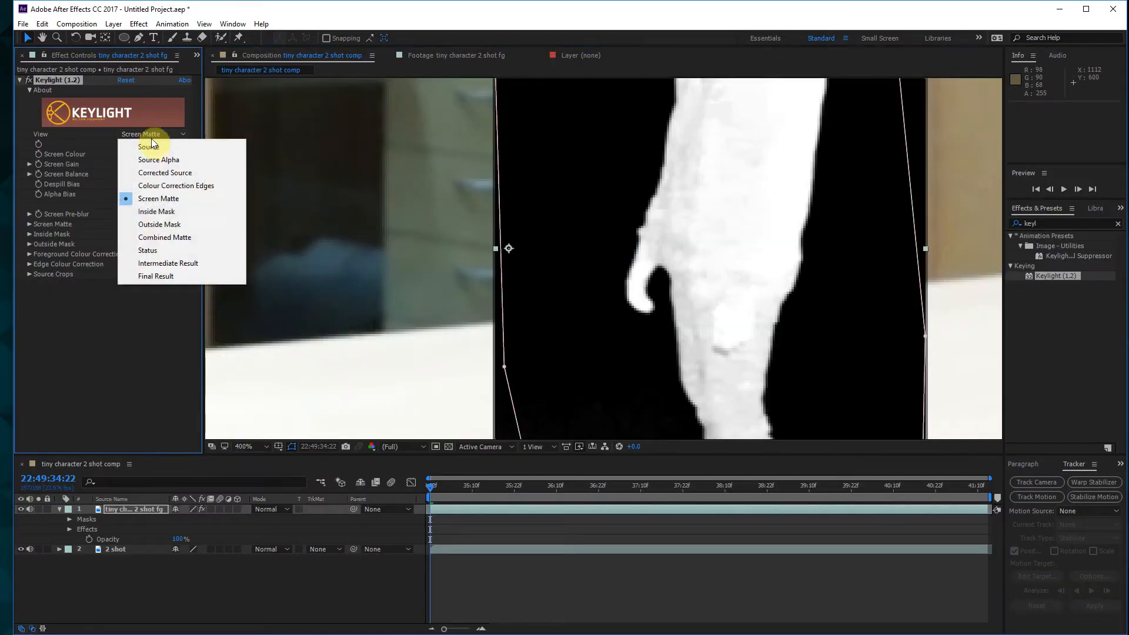
left_click(163, 263)
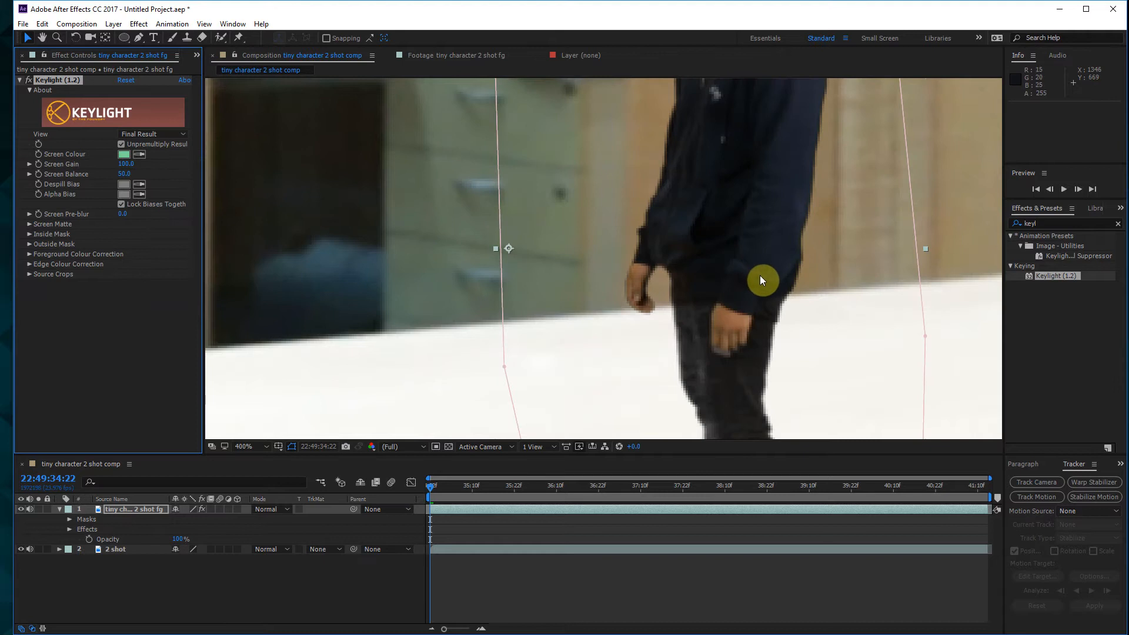
key("grave")
key("period")
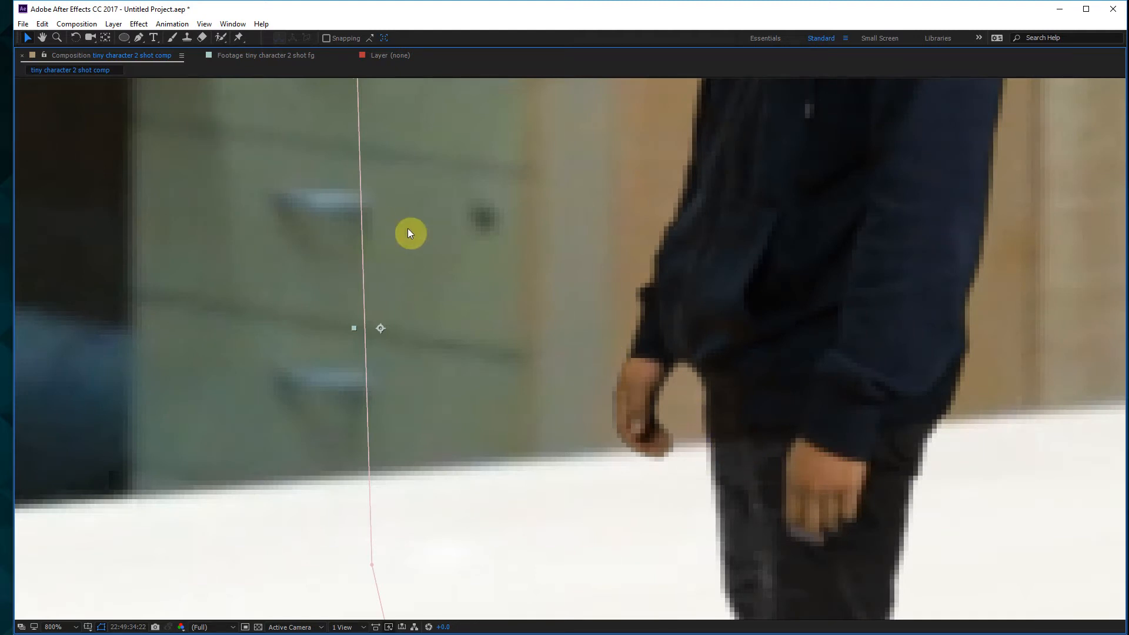
key("grave")
key("comma")
key("comma")
key("comma")
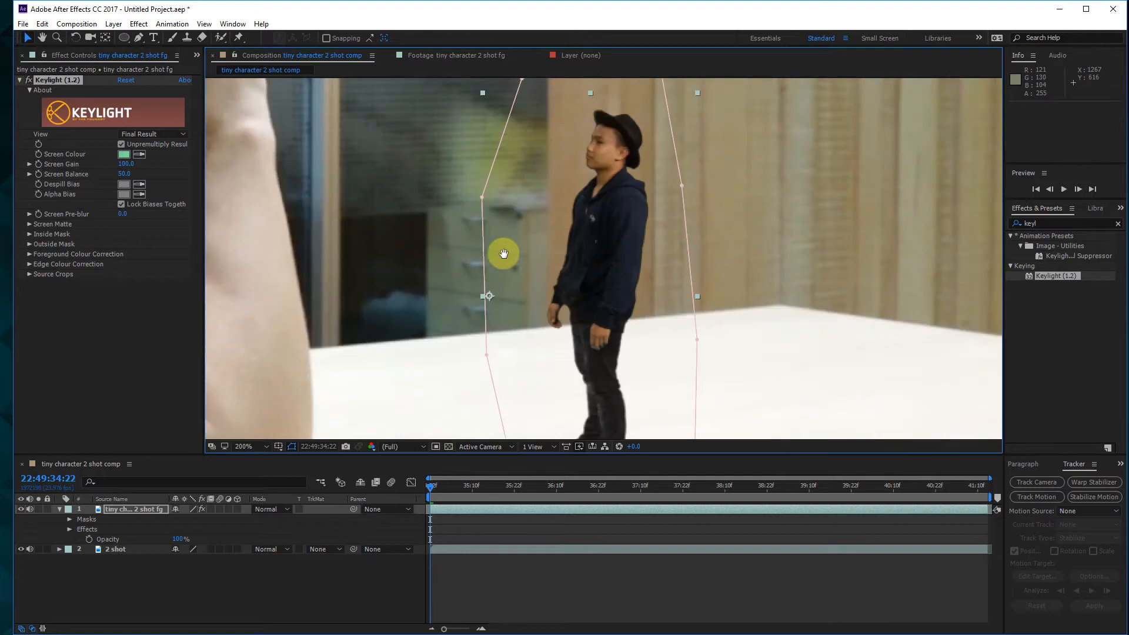
Show the Screen Matte again and set Keylight's Screen Gain to 98.7
left_click(165, 135)
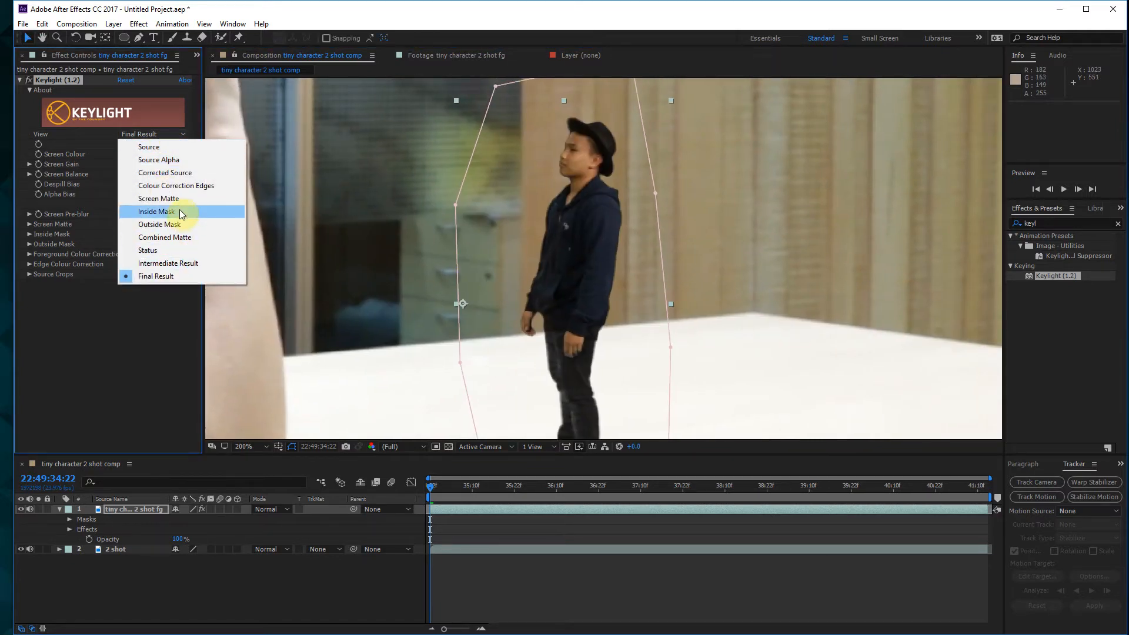
left_click(159, 199)
left_click_drag(556, 293, 557, 211)
left_click(29, 164)
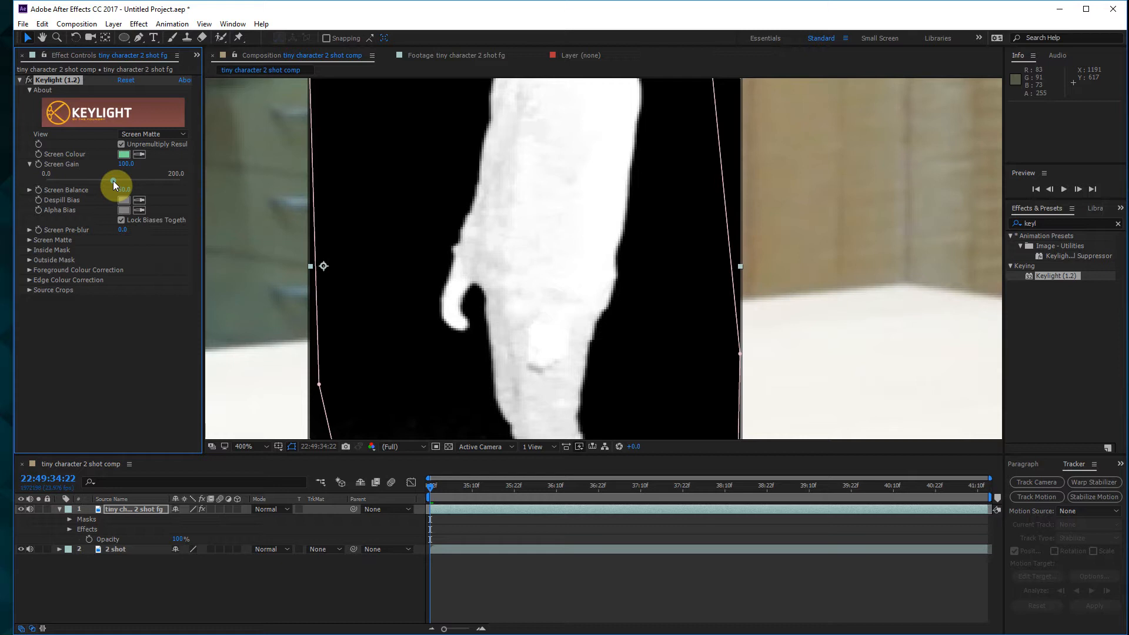
left_click_drag(113, 183, 114, 180)
left_click_drag(530, 274, 518, 179)
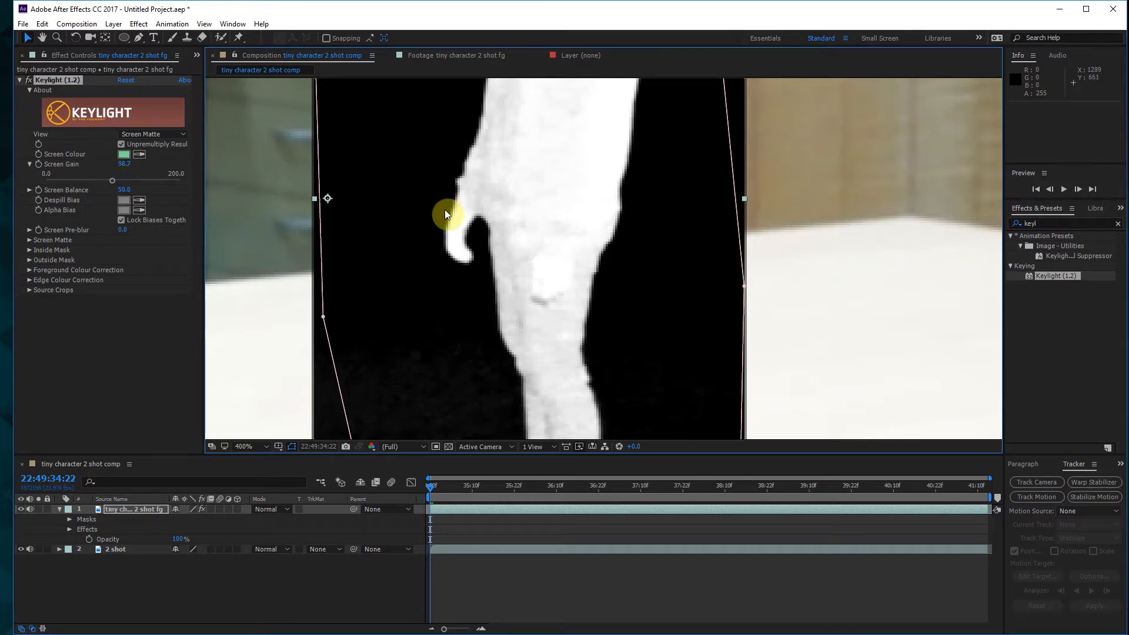
left_click_drag(117, 181, 112, 182)
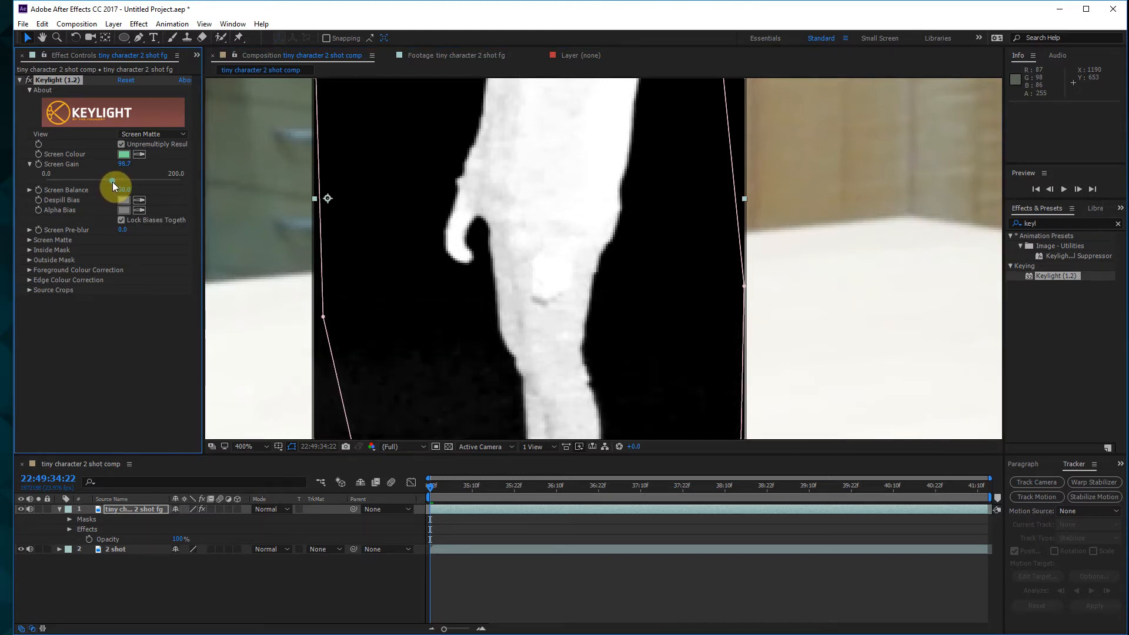
key("ctrl+z")
Raise the Screen Matte's Clip Black to 4.8 to clean up the noise beside the actor's legs
left_click_drag(476, 171, 456, 219)
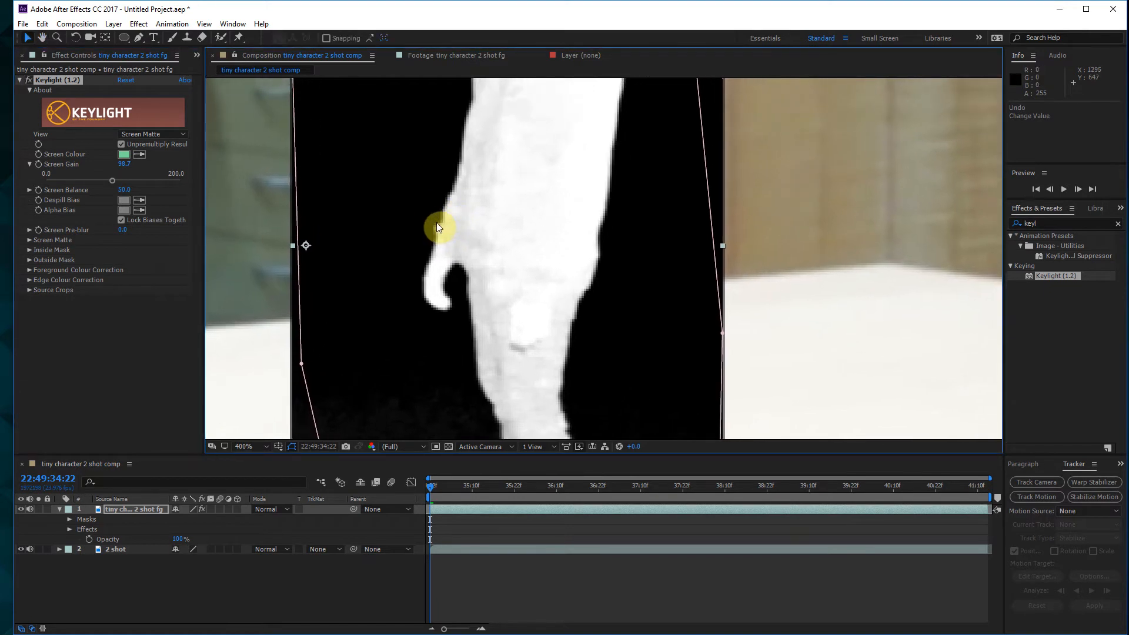
key("comma")
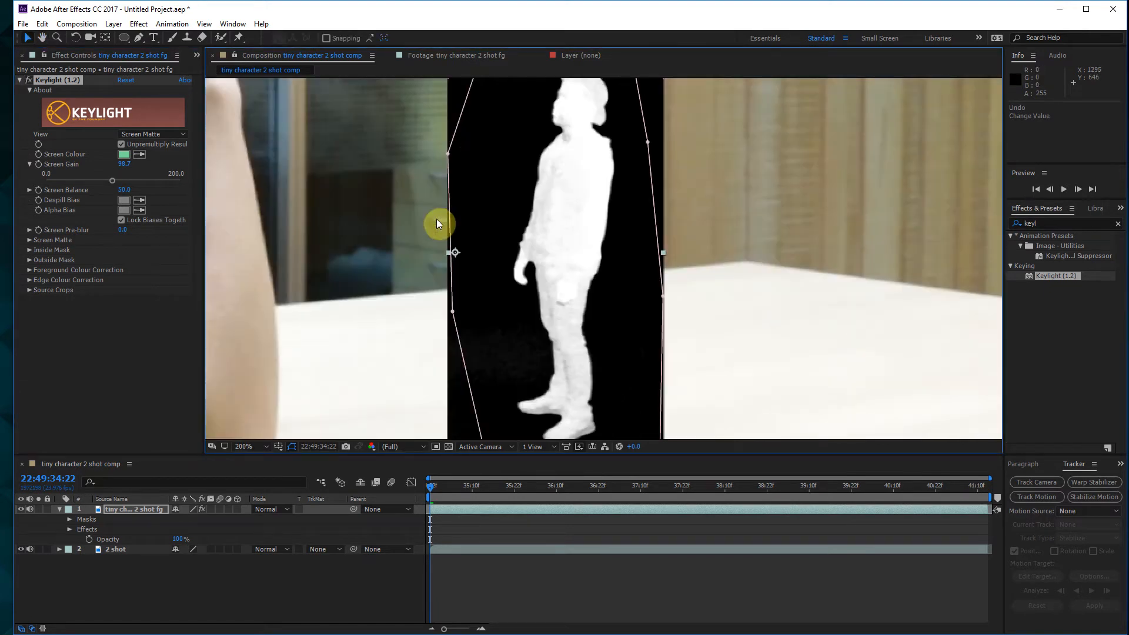
left_click(29, 240)
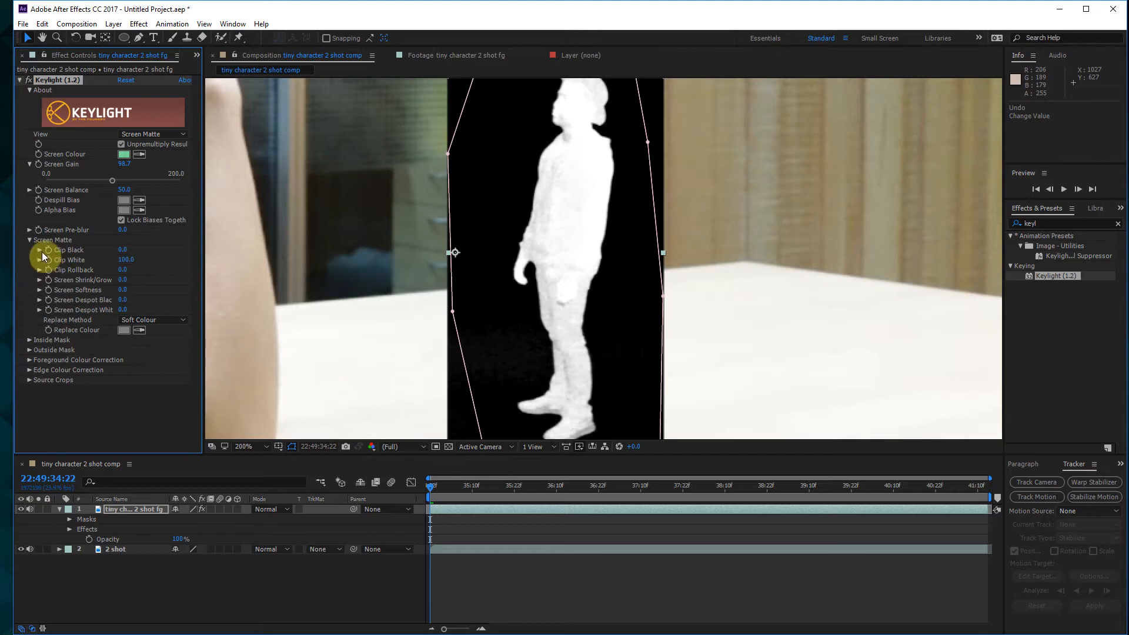
left_click(40, 275)
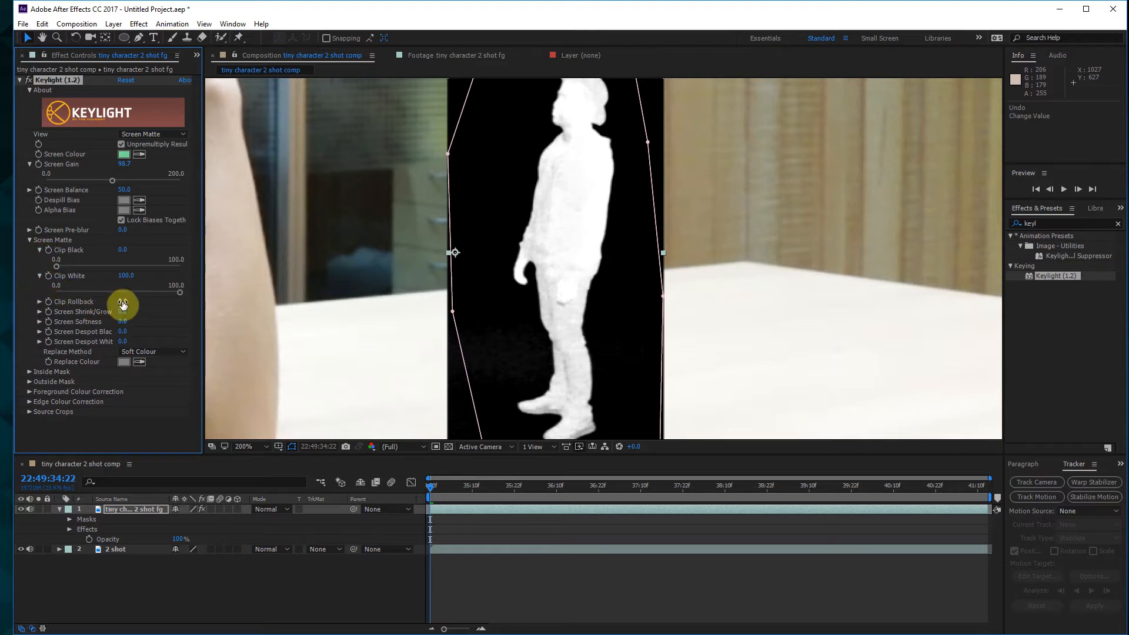
scroll(509, 382, "down", 3)
key("period")
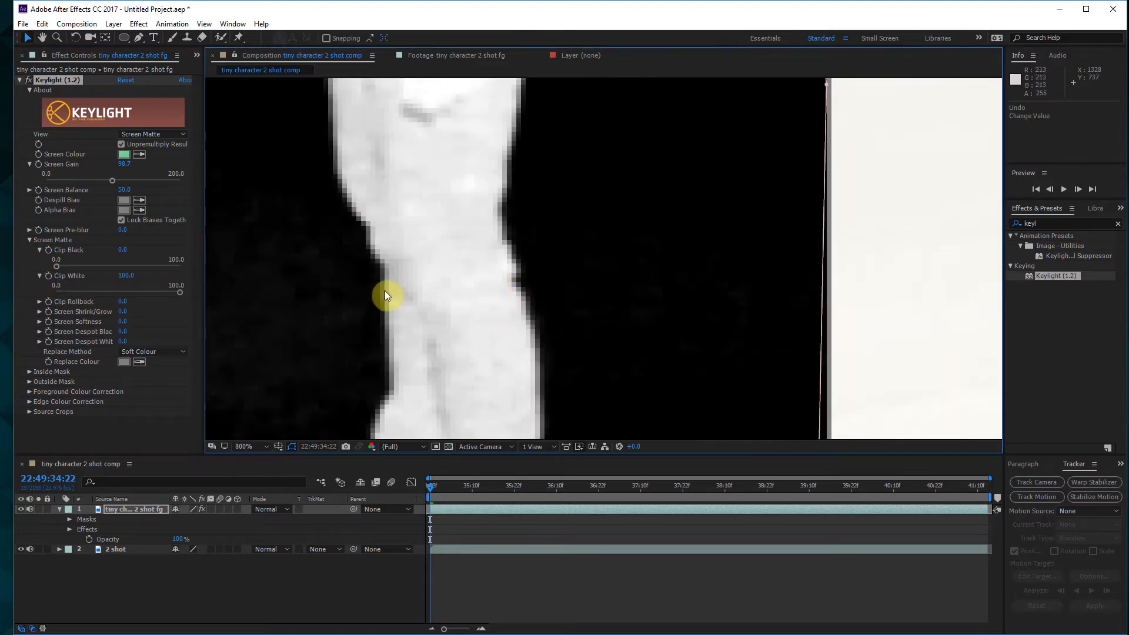
left_click_drag(377, 290, 549, 223)
scroll(424, 264, "up", 1)
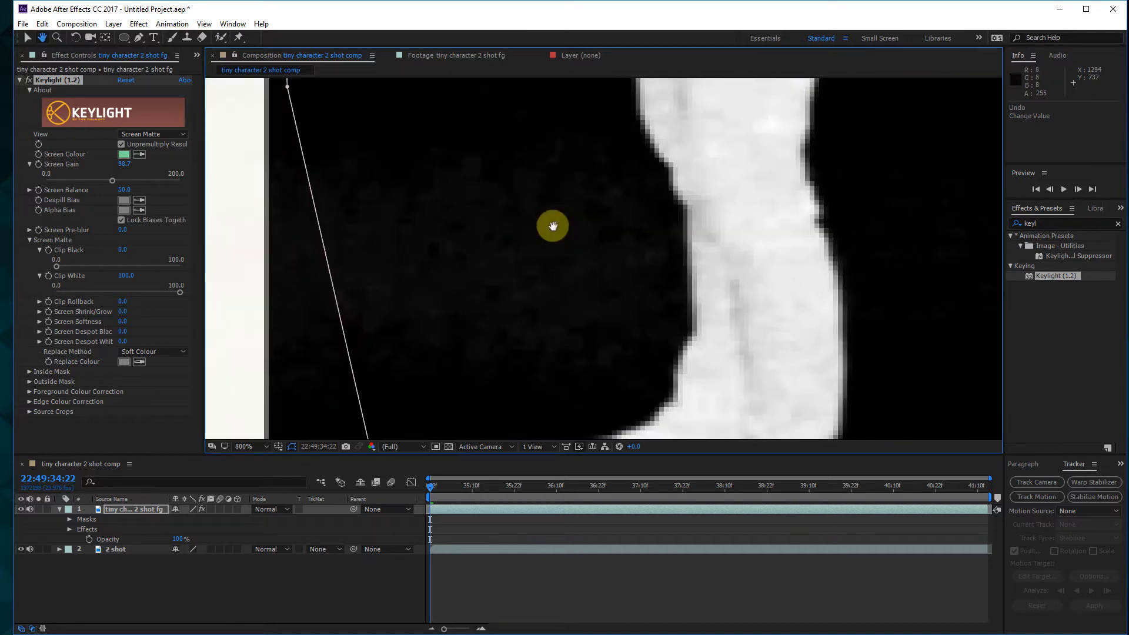
scroll(517, 227, "down", 2)
scroll(508, 210, "up", 1)
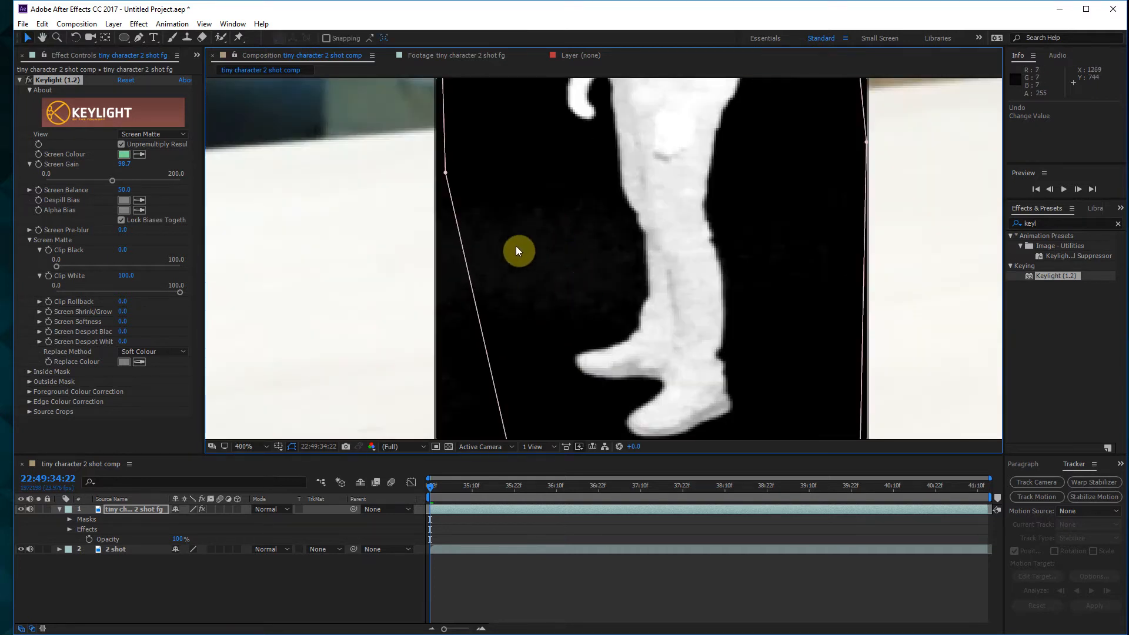
scroll(541, 302, "up", 1)
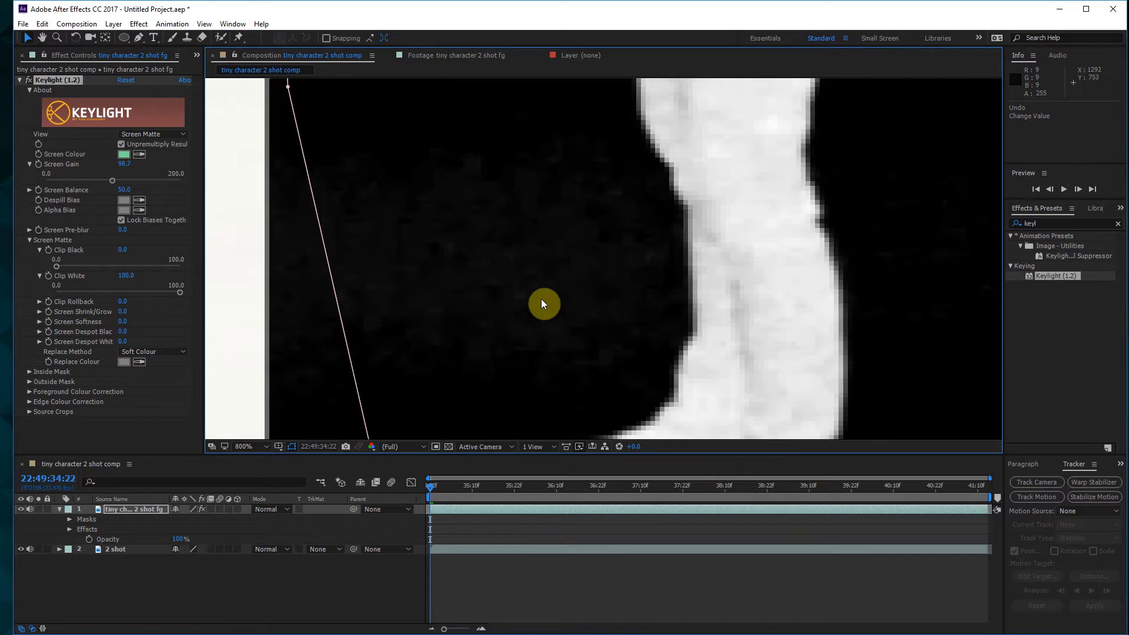
left_click_drag(52, 270, 62, 271)
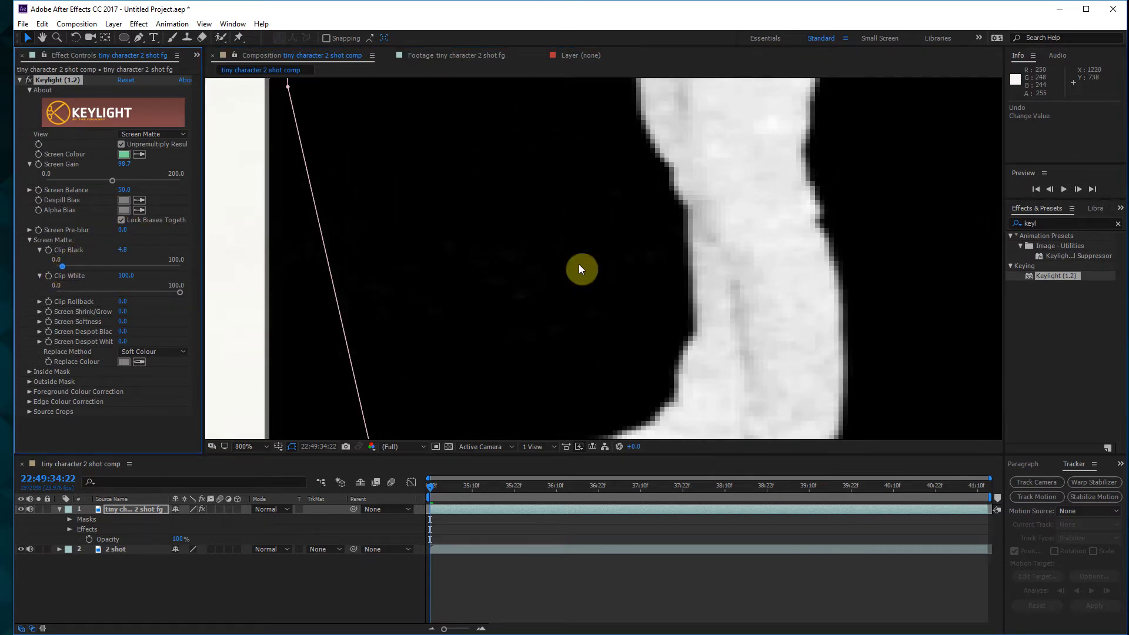
Lower the Screen Matte's Clip White to 89.0 to fill the actor's silhouette, and return Keylight's view to Final Result
scroll(578, 264, "down", 1)
left_click_drag(732, 257, 600, 327)
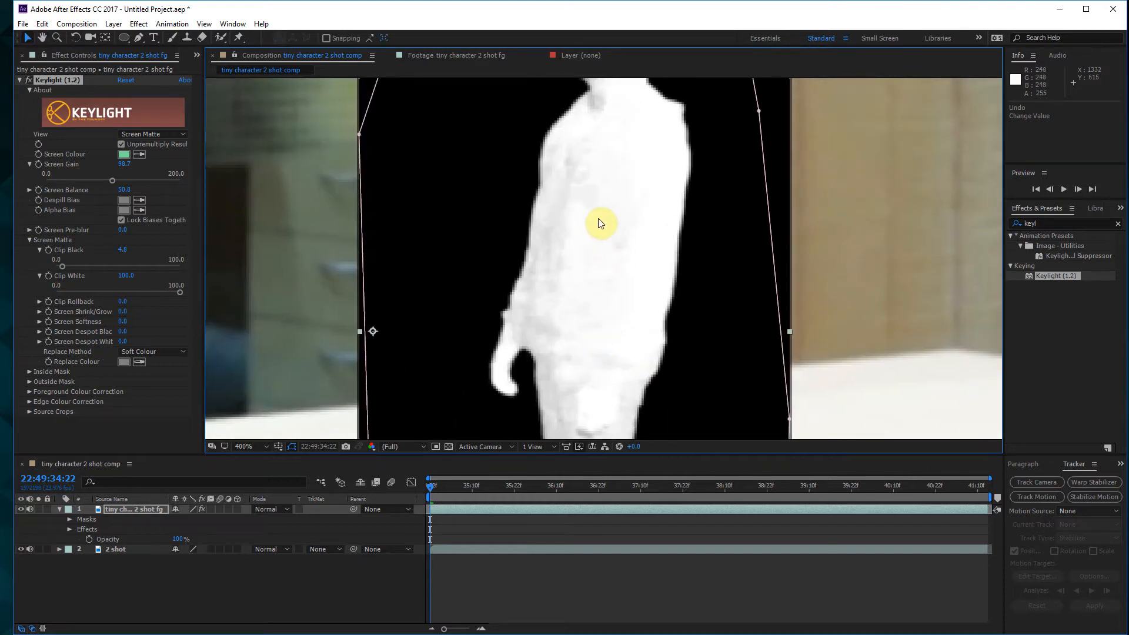
left_click_drag(606, 186, 590, 286)
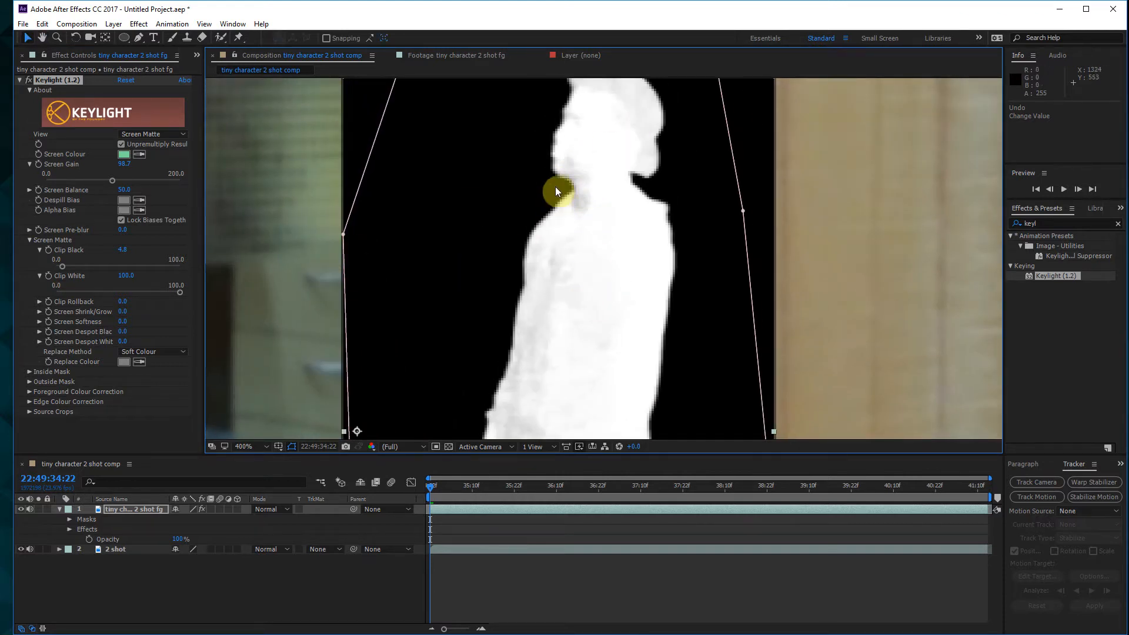
scroll(555, 186, "up", 1)
left_click_drag(555, 143, 585, 226)
scroll(585, 224, "down", 1)
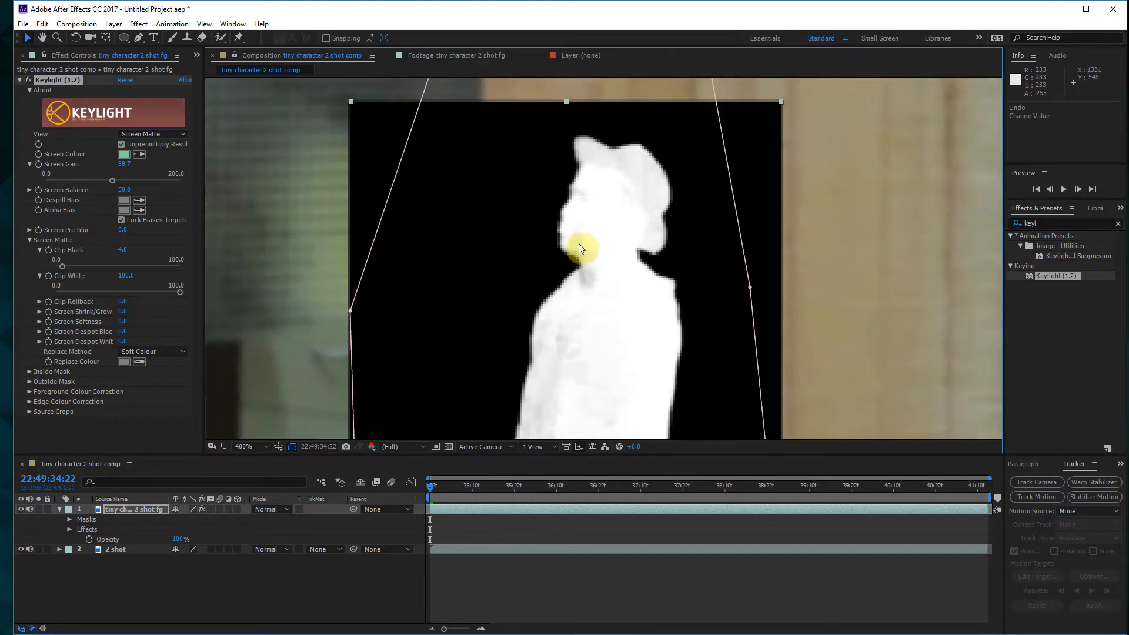
mouse_move(183, 290)
left_mouse_down()
mouse_move(171, 294)
mouse_move(197, 296)
mouse_move(168, 301)
left_mouse_up()
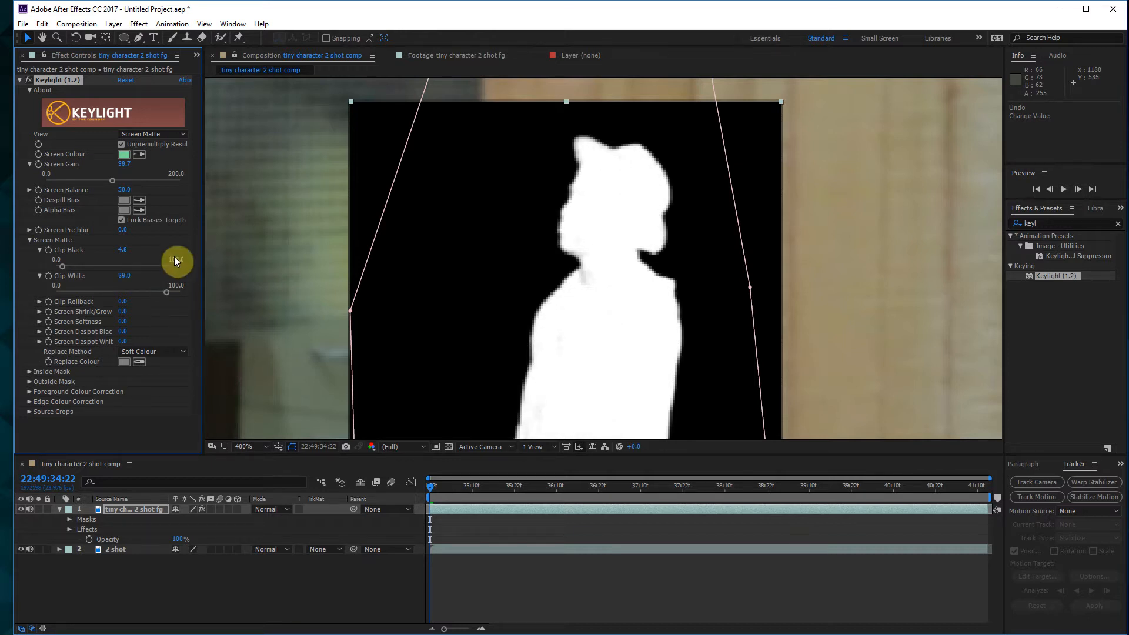
left_click(169, 134)
left_click(161, 280)
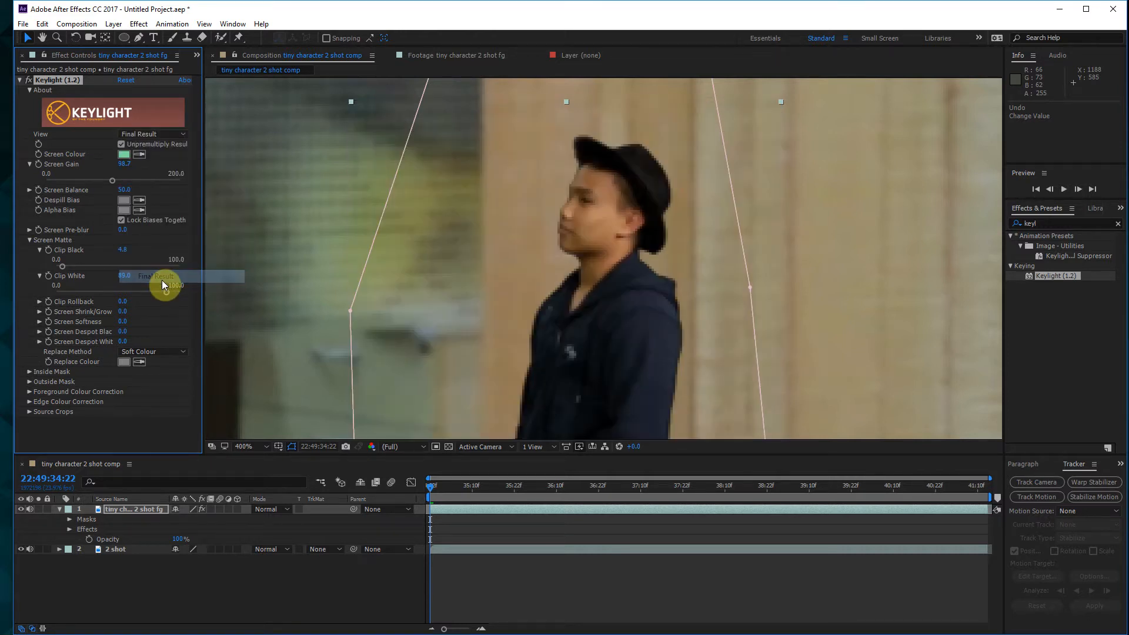
Play back the composite from the start to check the keyed actor standing on the table
scroll(562, 323, "down", 1)
scroll(605, 340, "down", 1)
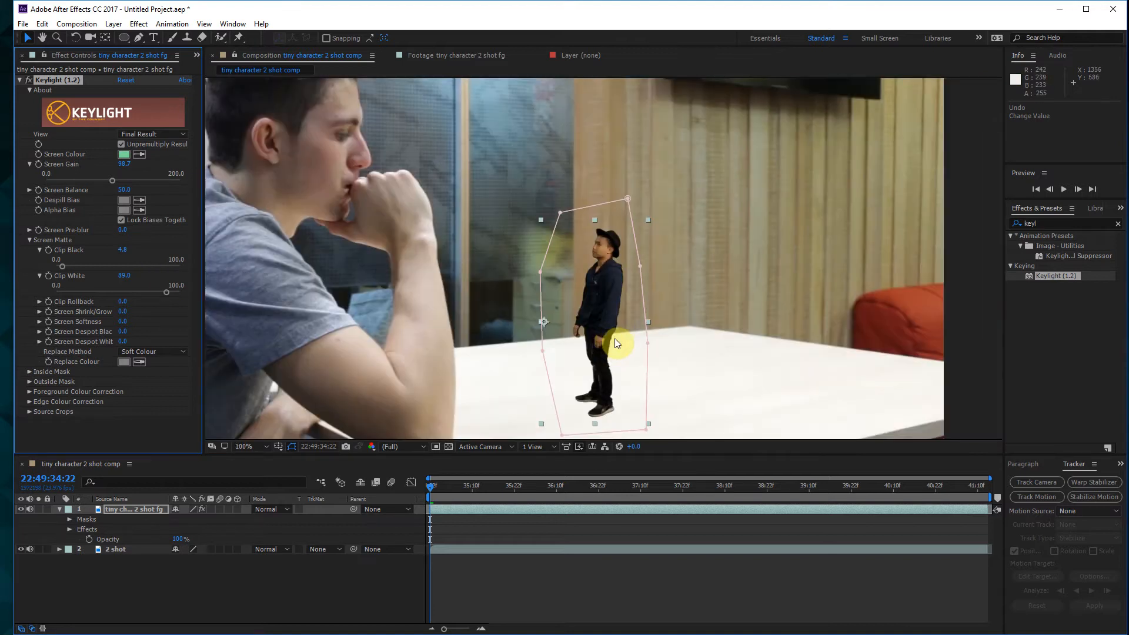
left_click_drag(441, 486, 372, 487)
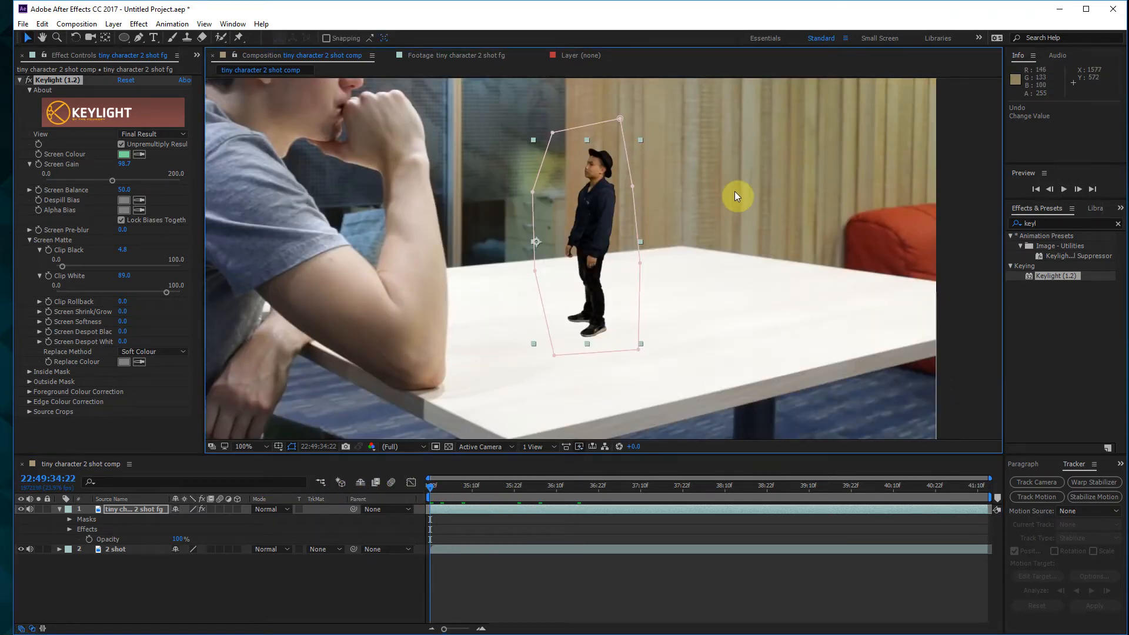
left_click(982, 157)
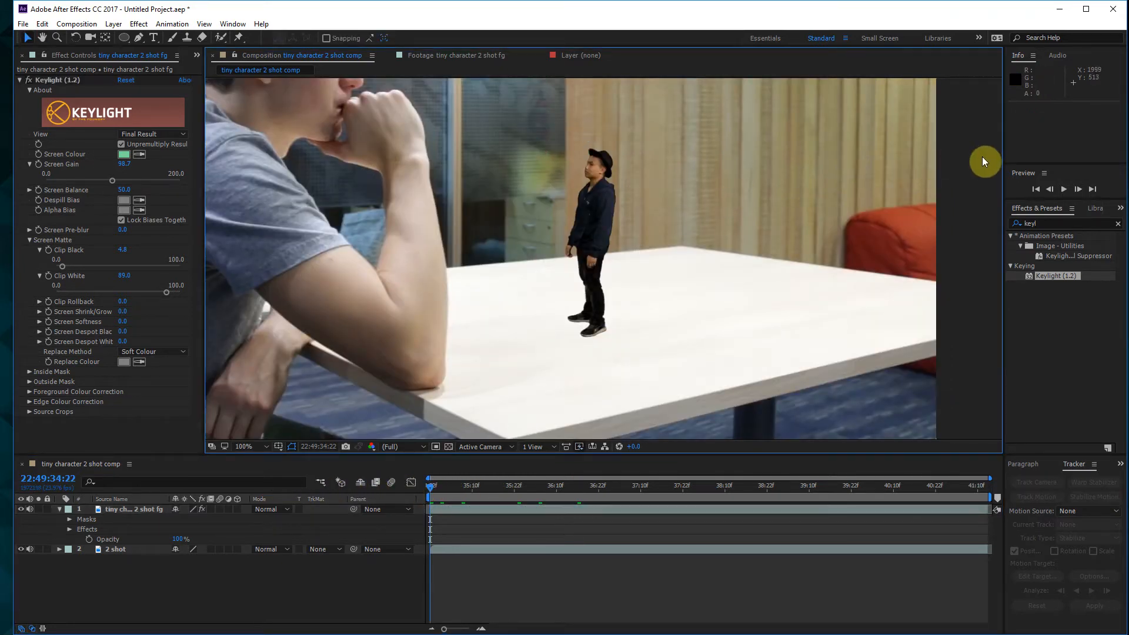
key("comma")
key("space")
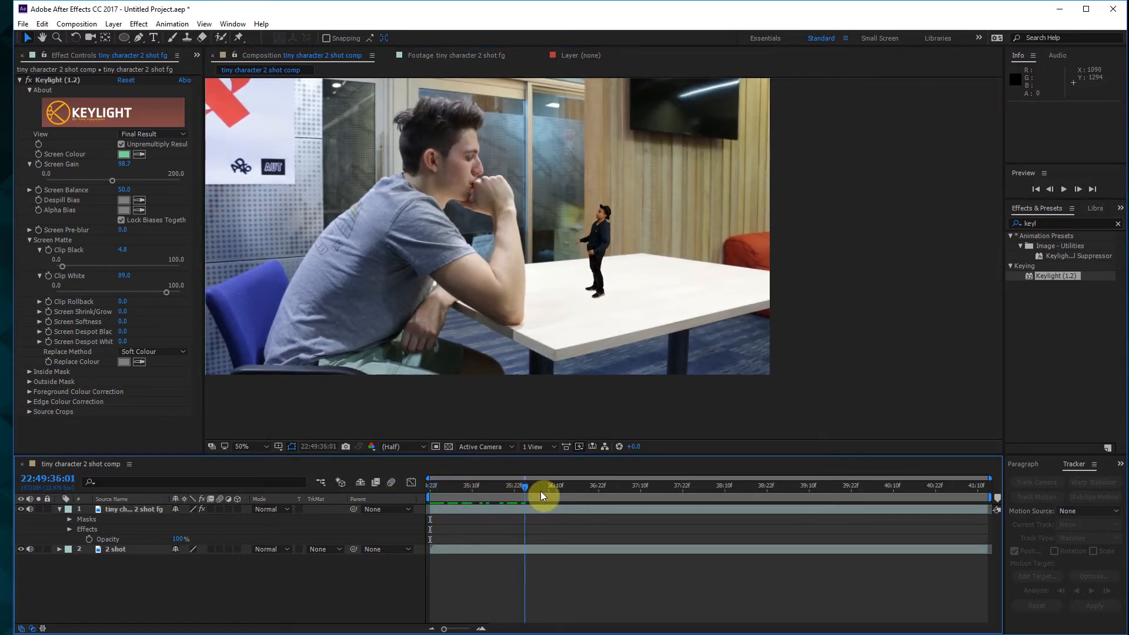
key("space")
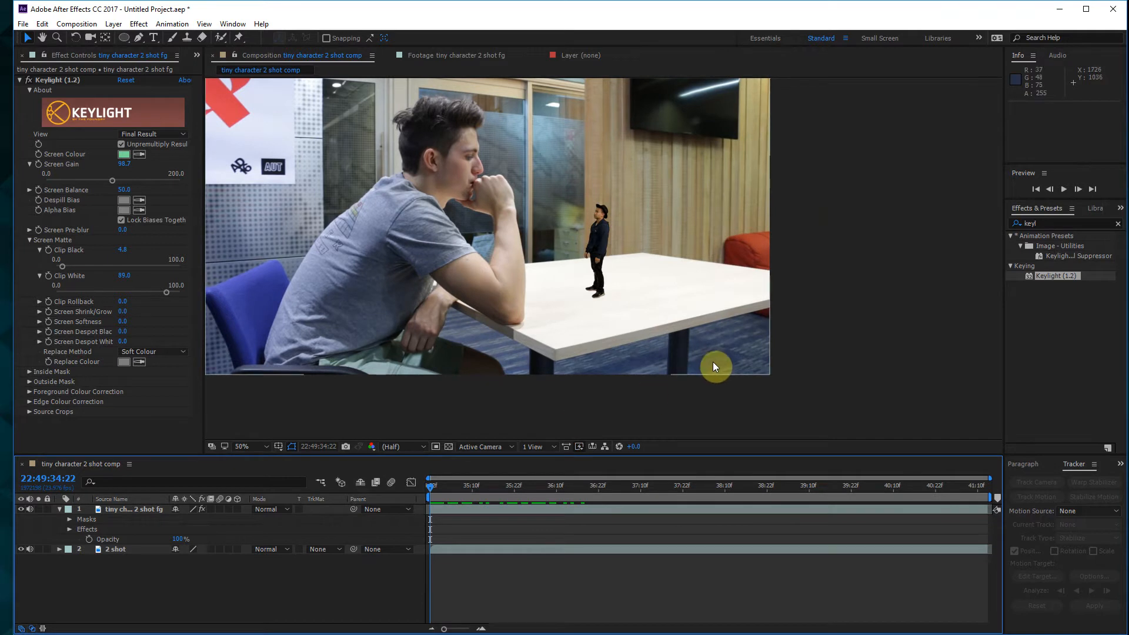
scroll(713, 366, "up", 2)
left_click(441, 487)
left_click_drag(441, 486, 400, 483)
scroll(633, 317, "up", 2)
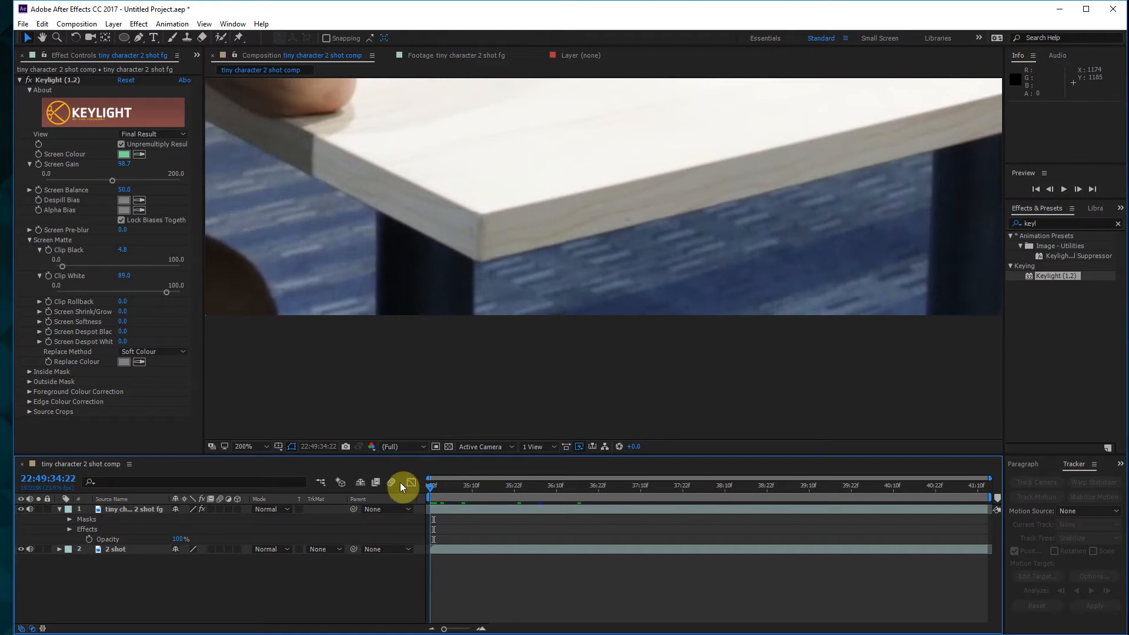
scroll(665, 252, "down", 4)
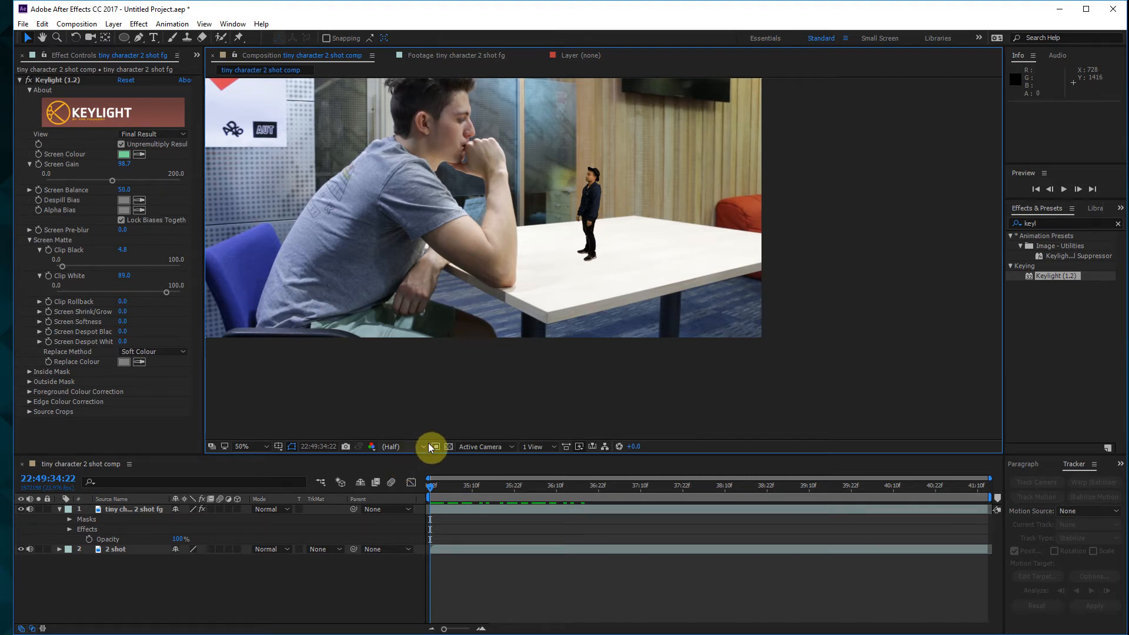
left_click(478, 509)
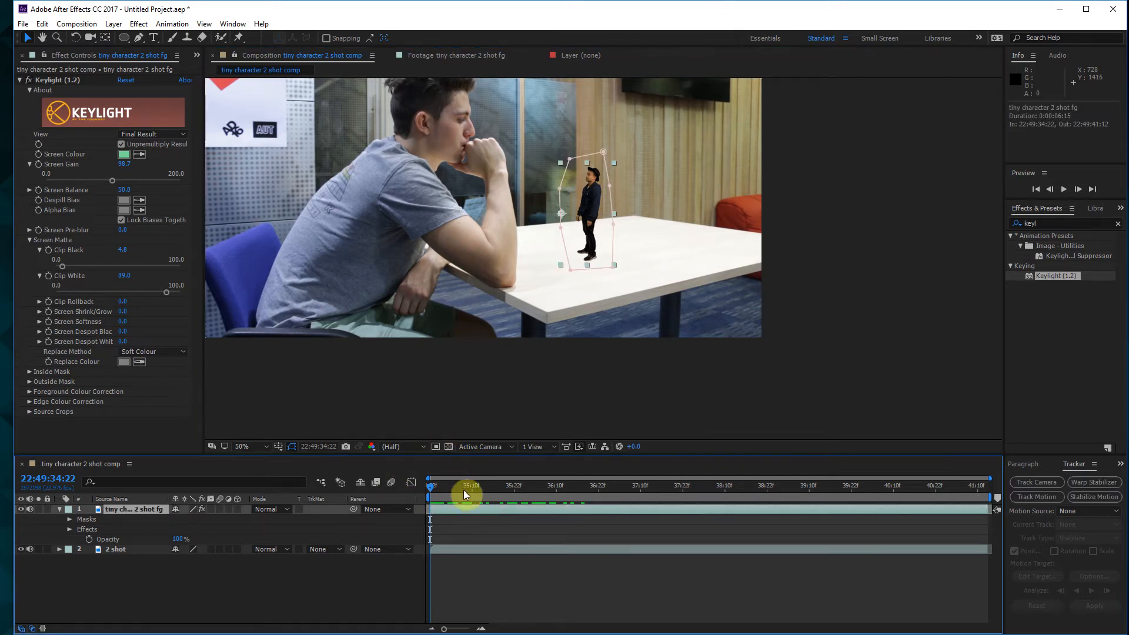
left_click(781, 341)
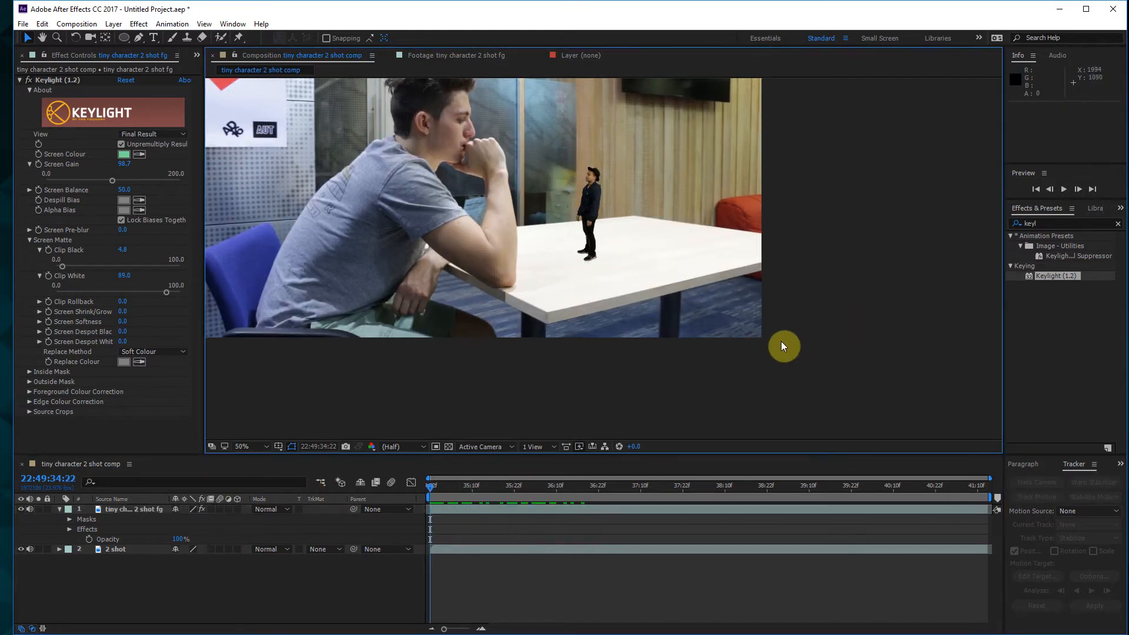
left_click_drag(832, 217, 844, 281)
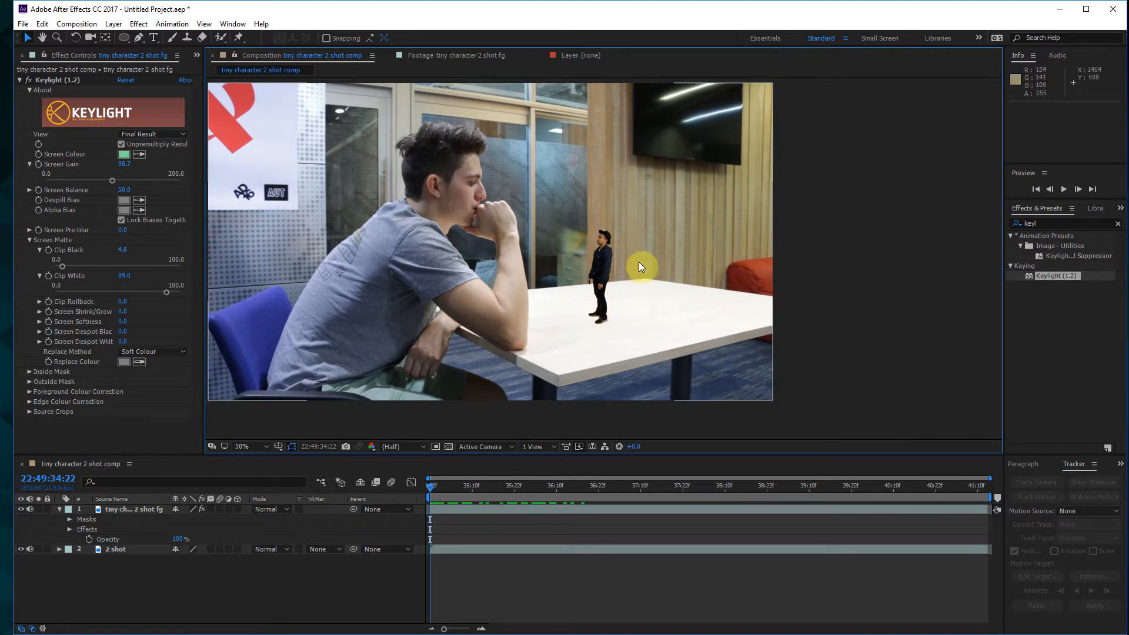
Collapse the Keylight settings and examine the brightness of the white poster on the background wall
left_click(19, 80)
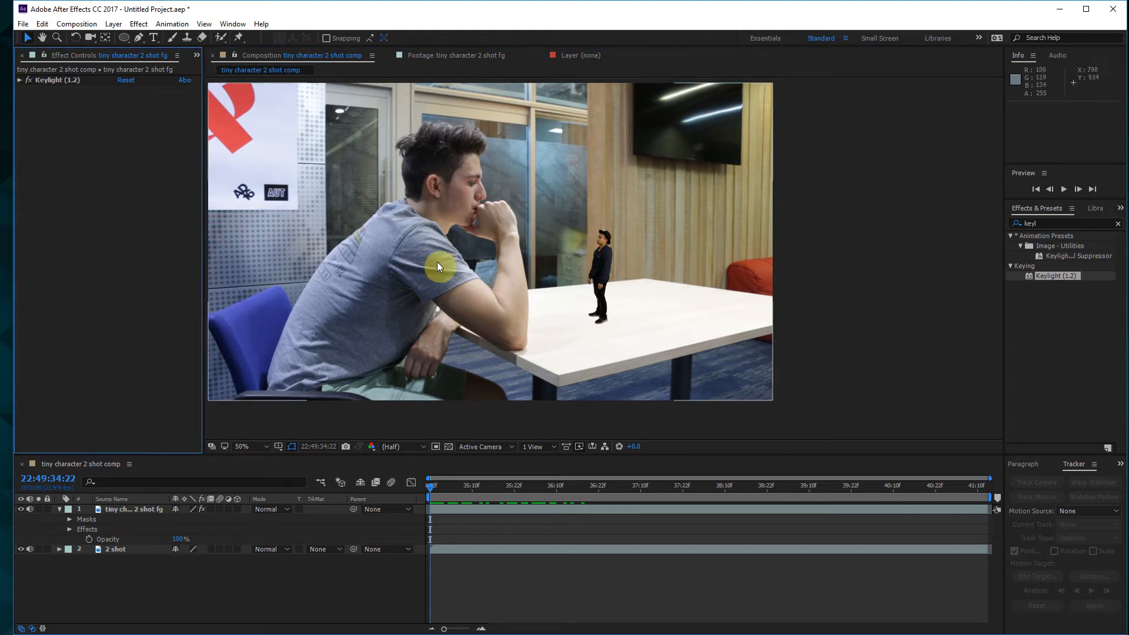
scroll(269, 157, "up", 2)
scroll(263, 160, "down", 1)
left_click_drag(493, 260, 903, 394)
left_click_drag(436, 187, 579, 248)
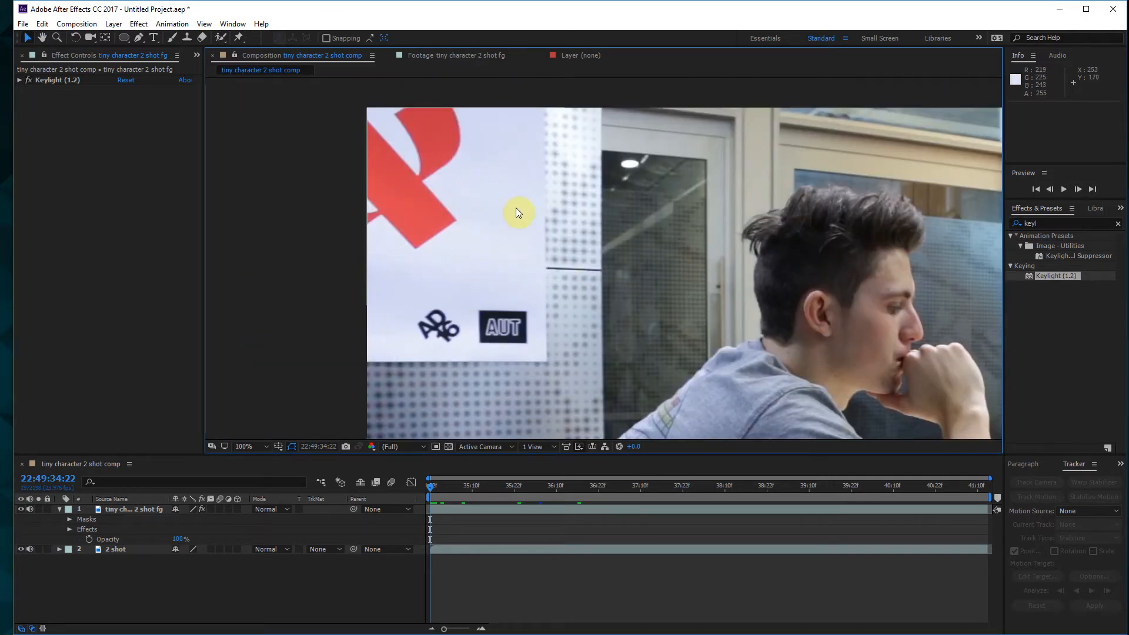
Draw a white-filled rectangle as a new shape layer between the wall poster and the seated man's head
left_click(151, 587)
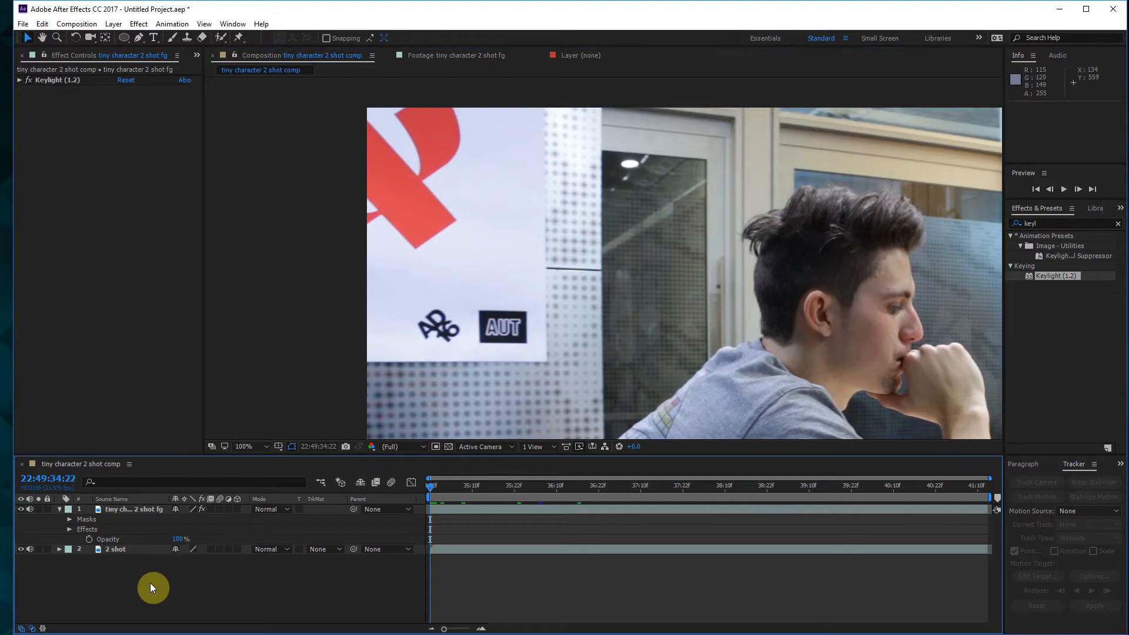
mouse_move(127, 43)
left_mouse_down()
mouse_move(154, 52)
mouse_move(161, 41)
left_mouse_up()
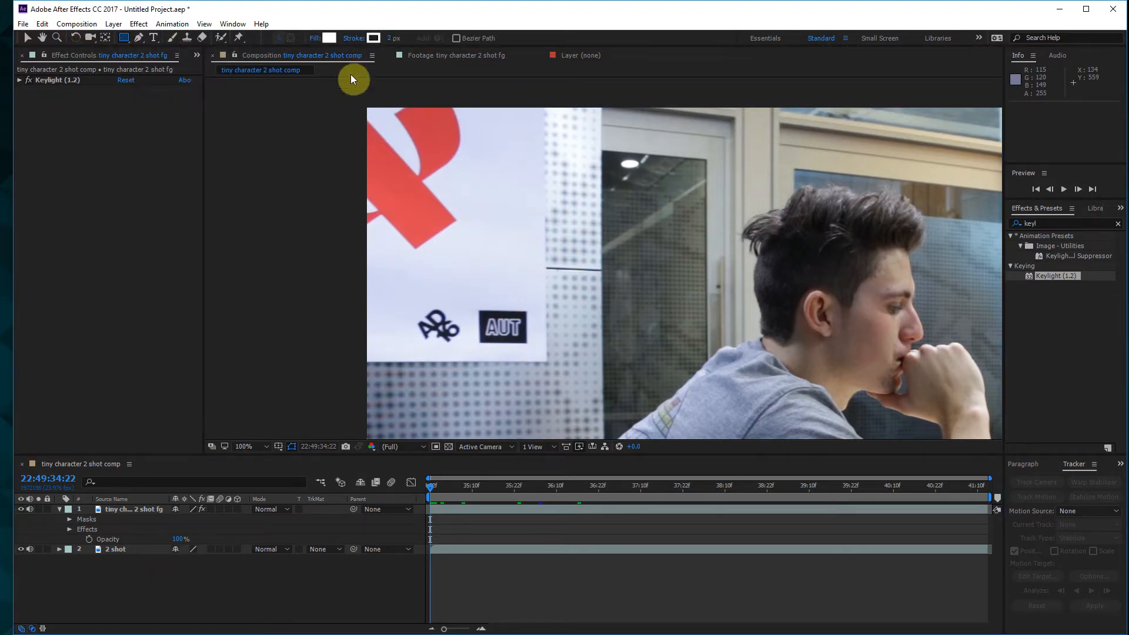
left_click_drag(558, 202, 683, 285)
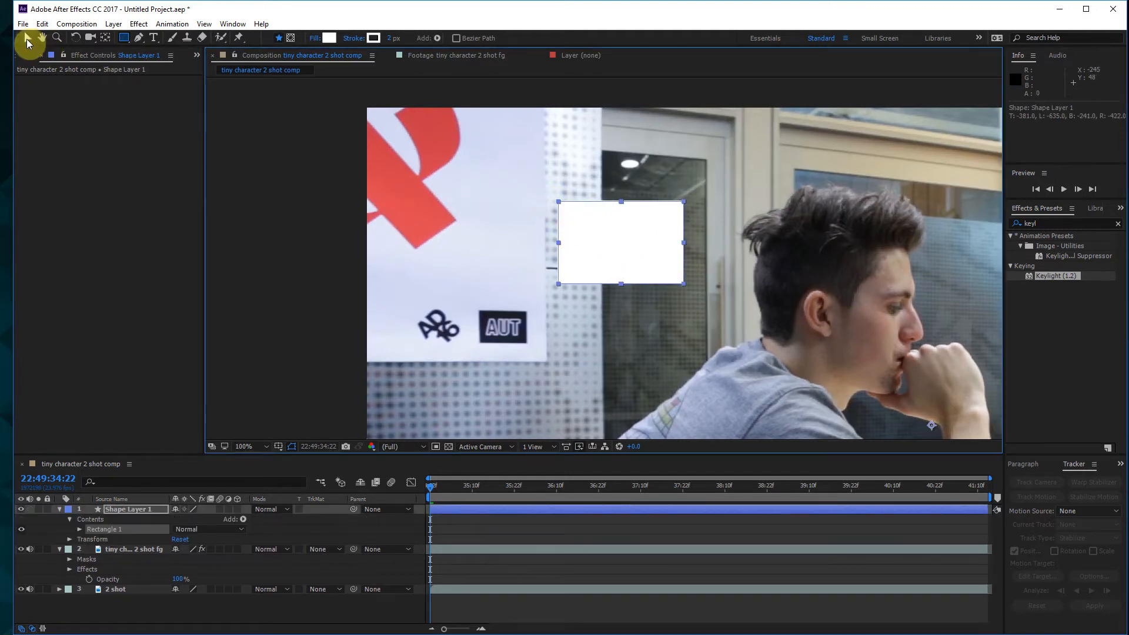
left_click(27, 39)
left_click(616, 234)
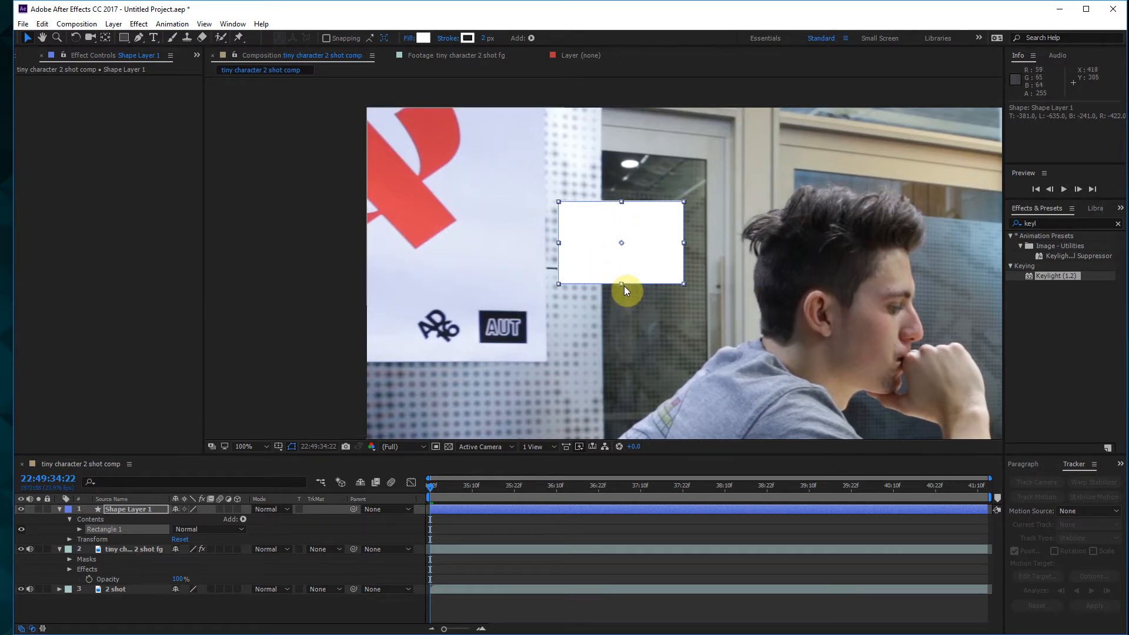
Compare the white rectangle with the poster and the rest of the scene, and delete its shape layer
scroll(670, 299, "down", 4)
scroll(686, 297, "up", 2)
left_click_drag(720, 281, 557, 170)
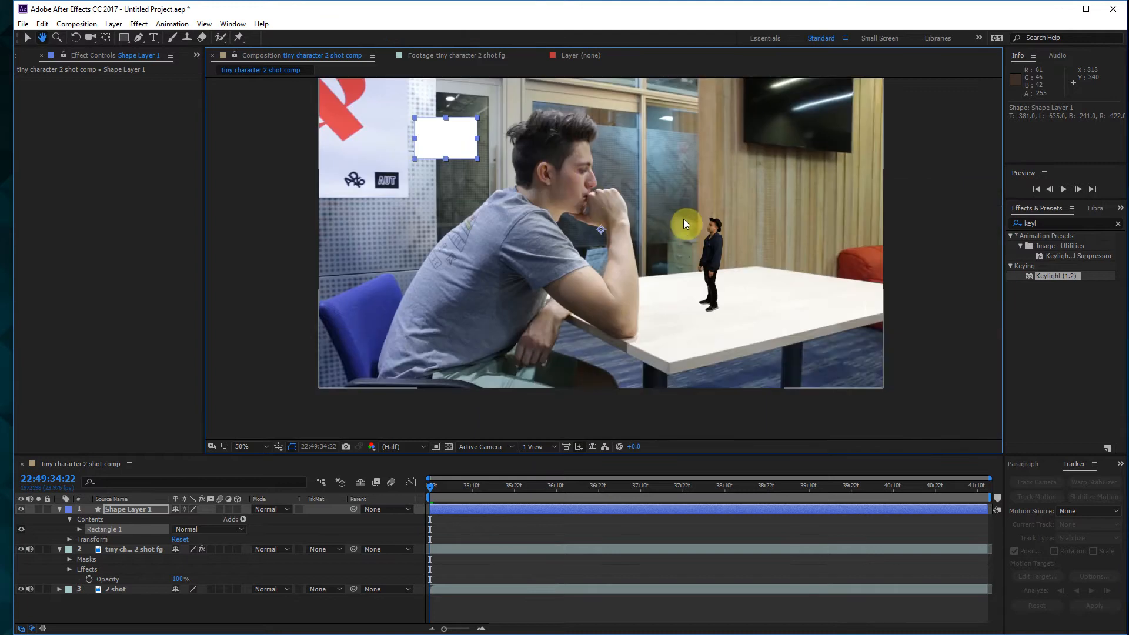
scroll(777, 183, "up", 1)
scroll(823, 223, "down", 1)
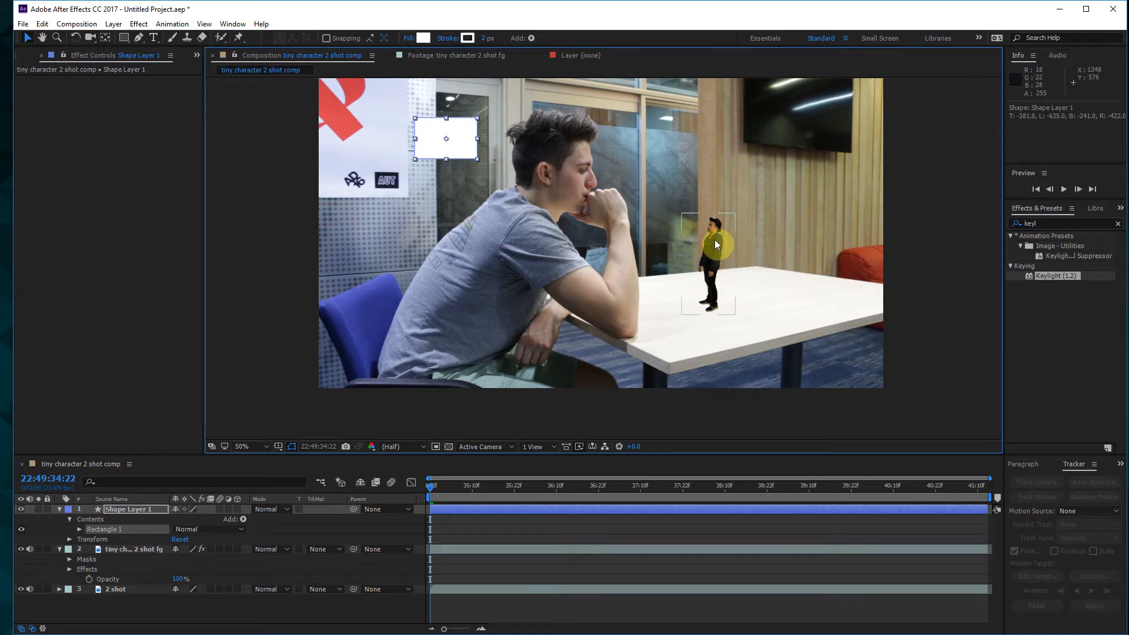
key("period")
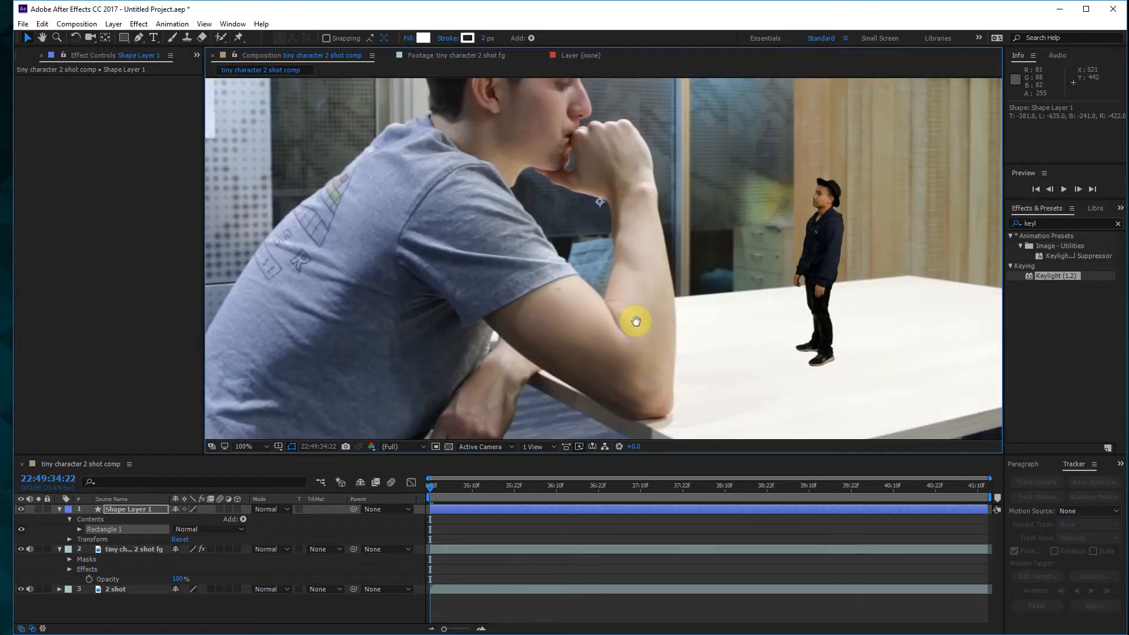
left_click_drag(341, 145, 636, 321)
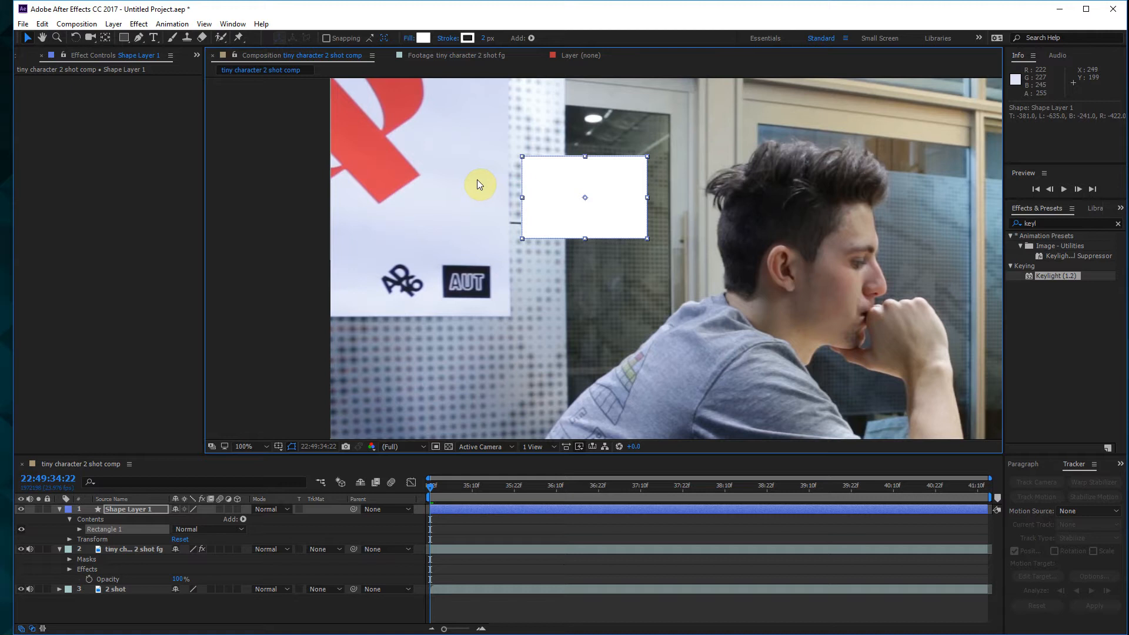
left_click_drag(811, 322, 666, 270)
left_click(128, 507)
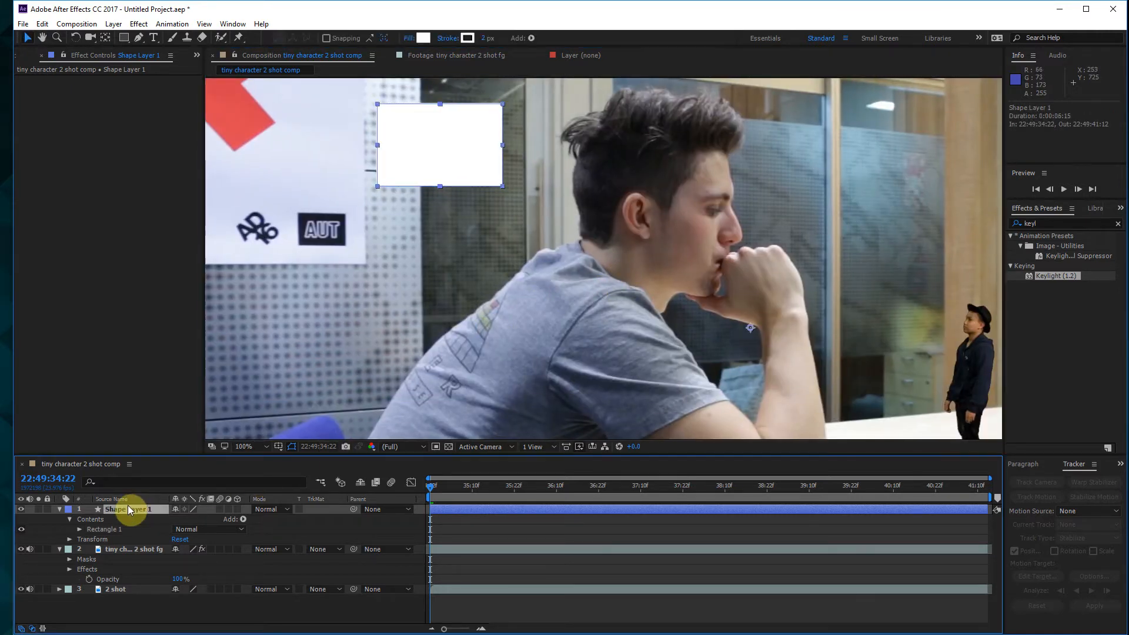
key("Delete")
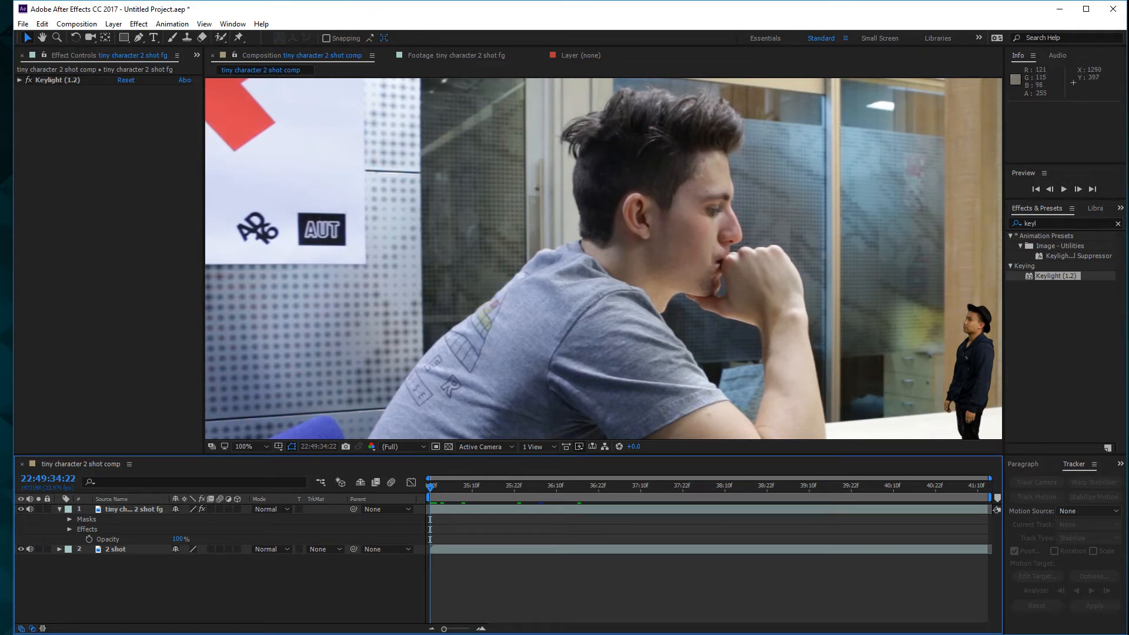
Search the effects for "curve" and apply the Curves effect to the tiny character 2 shot fg layer
left_click(672, 313)
left_click_drag(672, 313, 669, 313)
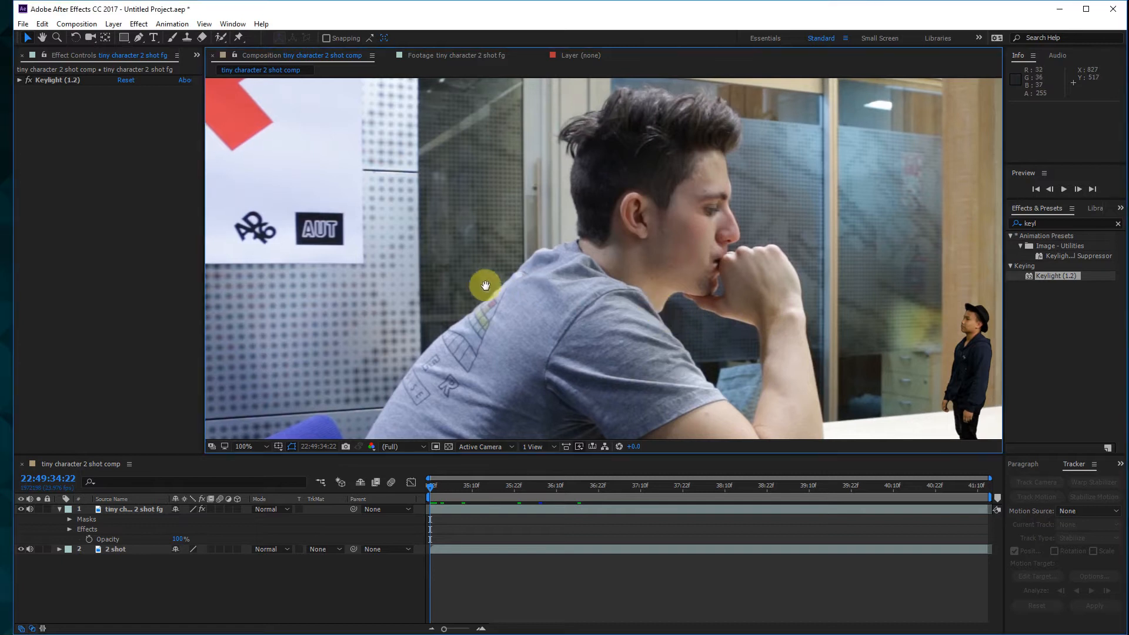
scroll(562, 306, "down", 2)
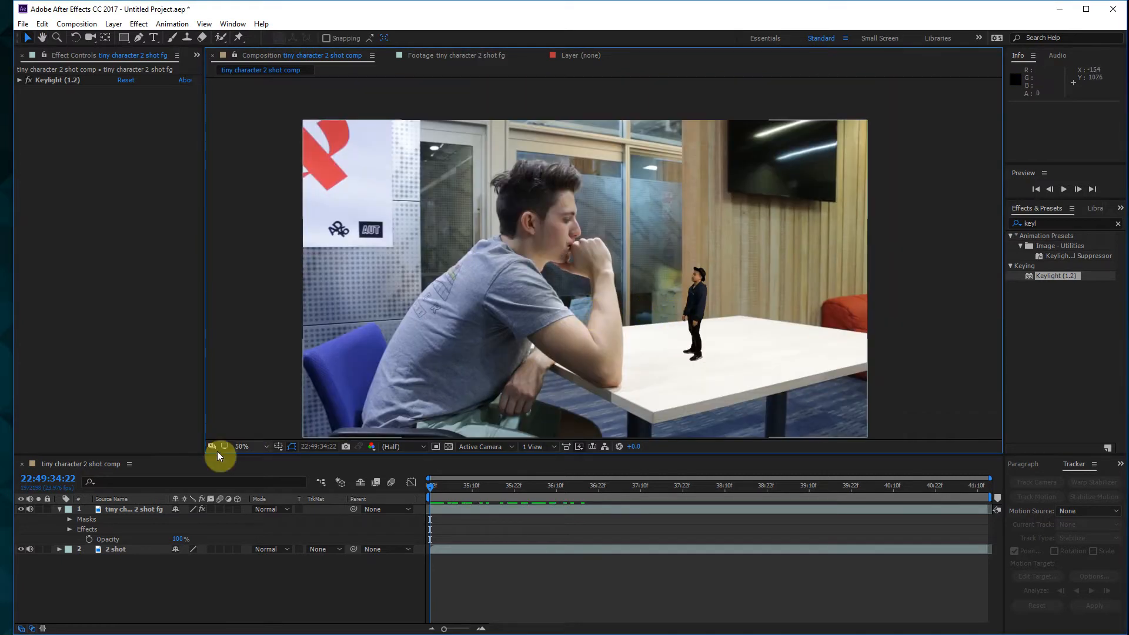
left_click(1067, 224)
double_click(1067, 224)
type("curve")
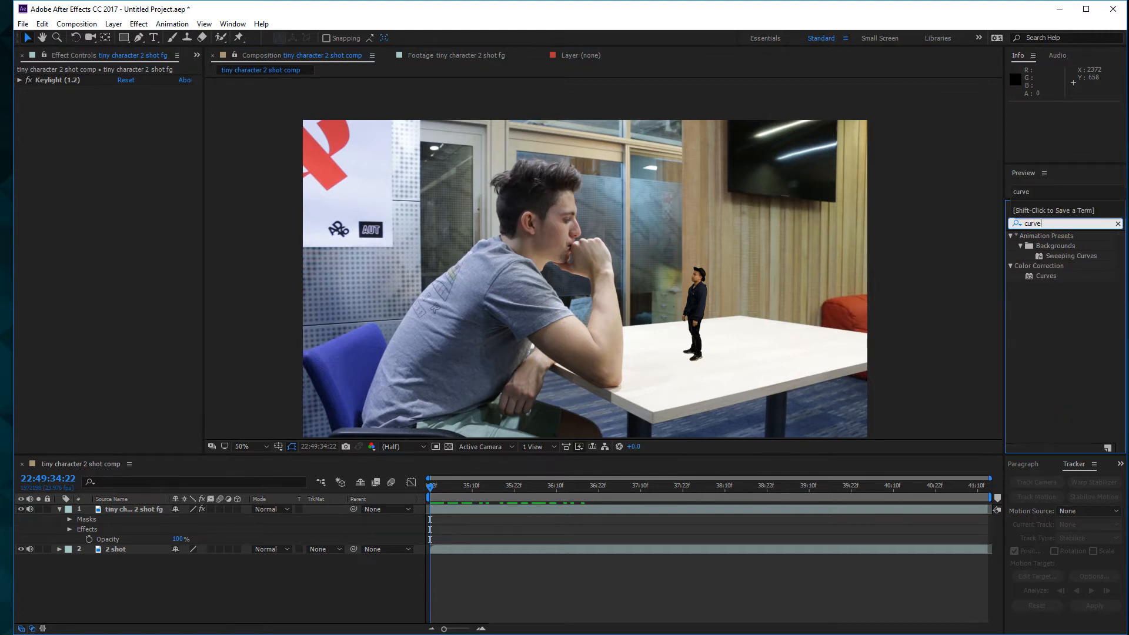
left_click_drag(1067, 278, 121, 510)
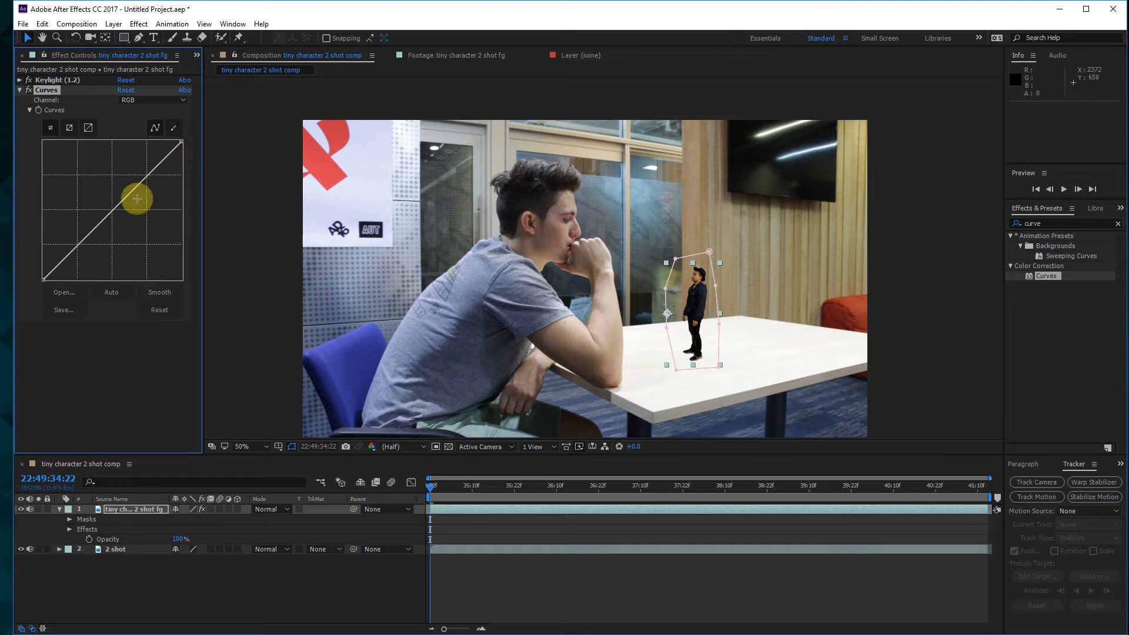
Try a raised and an S-shaped RGB curve on the actor, and remove the added curve points
left_click_drag(114, 207, 89, 188)
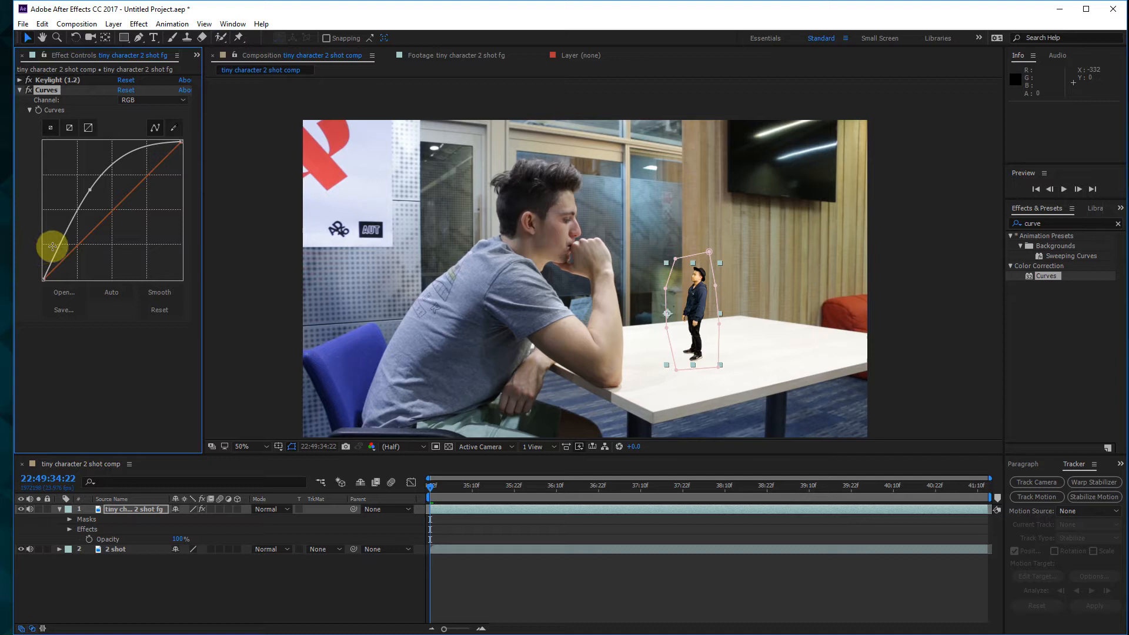
left_click_drag(90, 188, 92, 239)
mouse_move(151, 176)
left_mouse_down()
mouse_move(126, 169)
mouse_move(151, 157)
mouse_move(144, 165)
left_mouse_up()
left_click(101, 290)
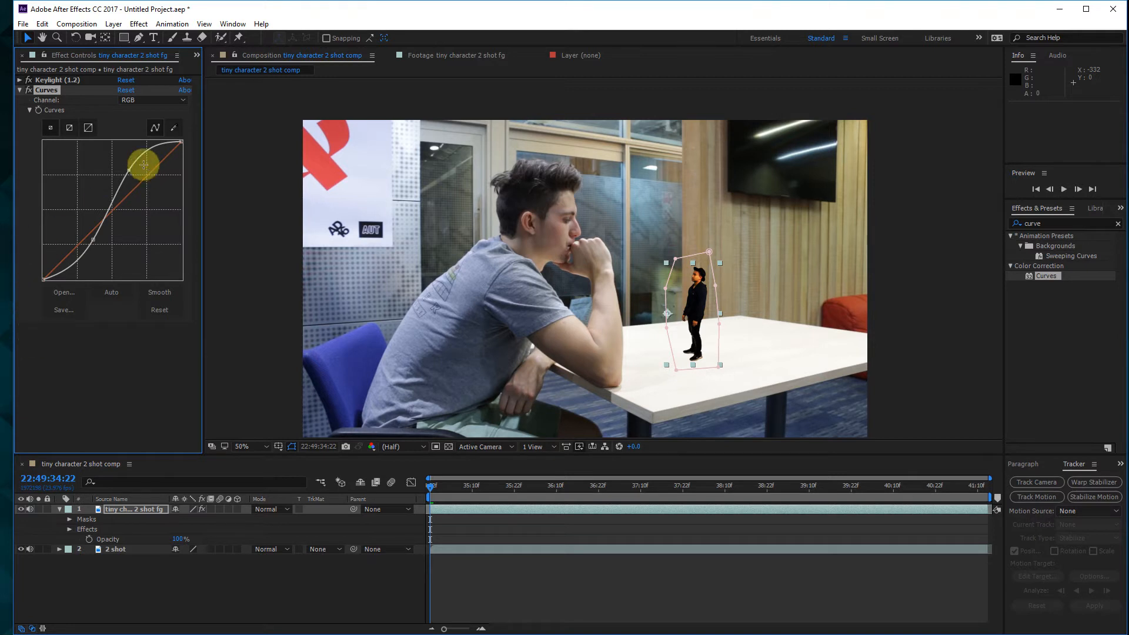
left_click_drag(129, 170, 0, 100)
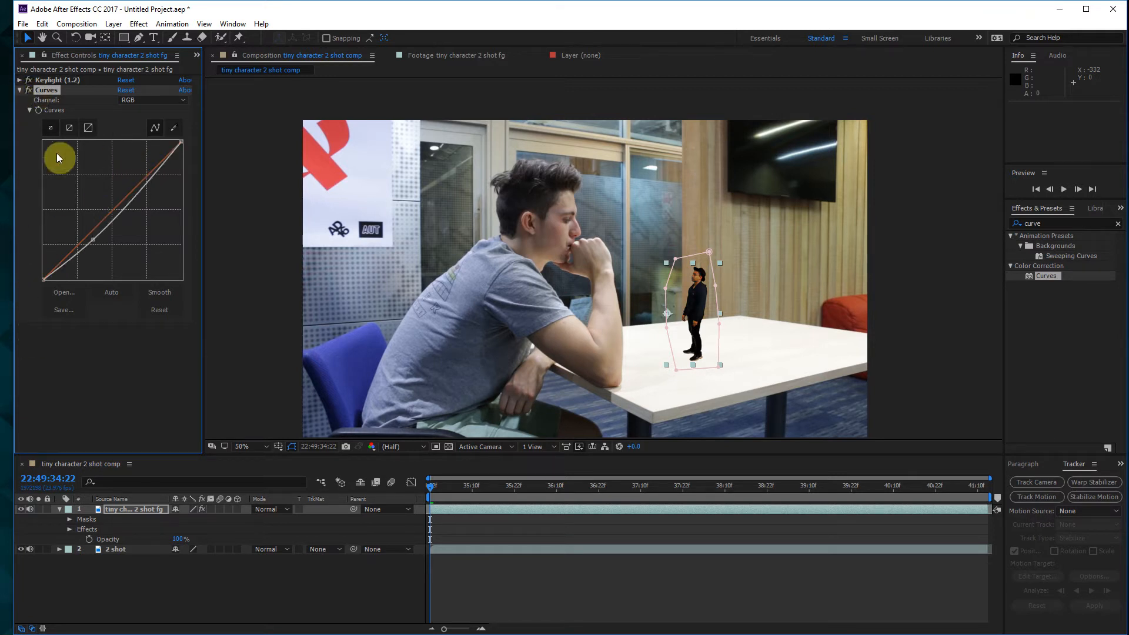
left_click_drag(93, 239, 11, 147)
Raise the midpoint of the RGB curve moderately to brighten the actor, and compare him with the seated man
left_click_drag(116, 207, 120, 181)
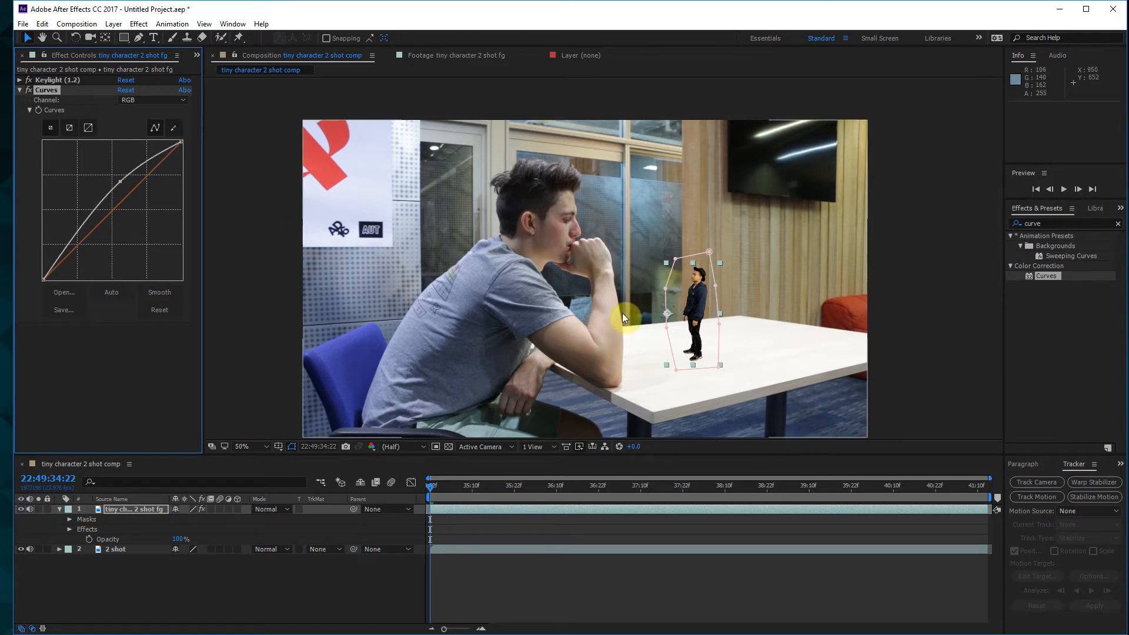
scroll(750, 326, "up", 1)
key("space")
left_click_drag(728, 315, 623, 232)
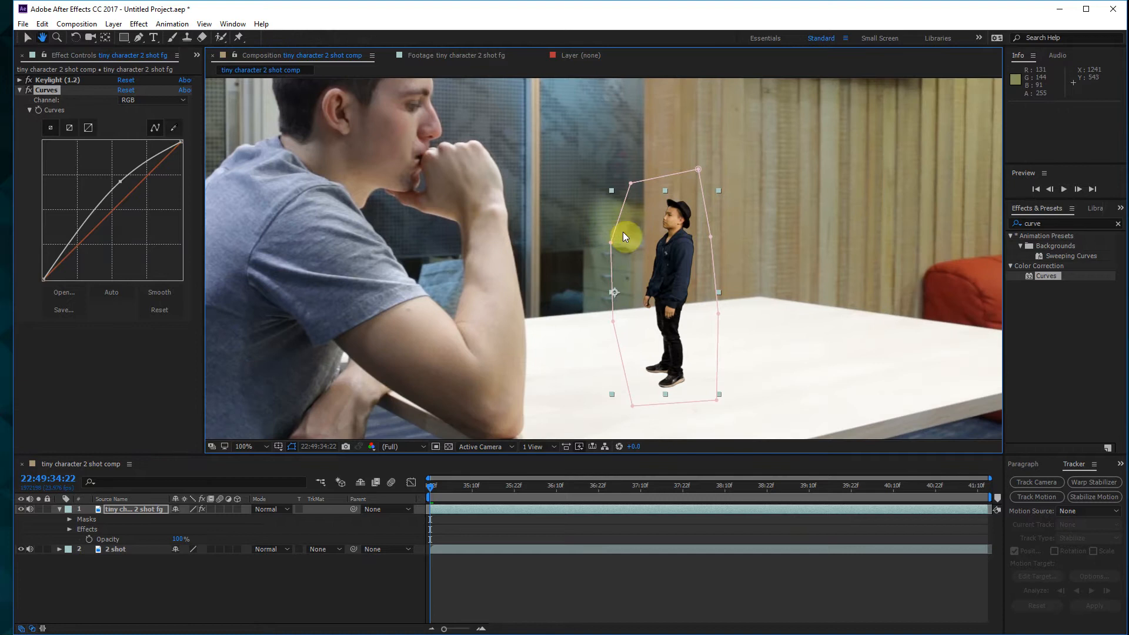
scroll(699, 270, "up", 1)
scroll(725, 261, "down", 2)
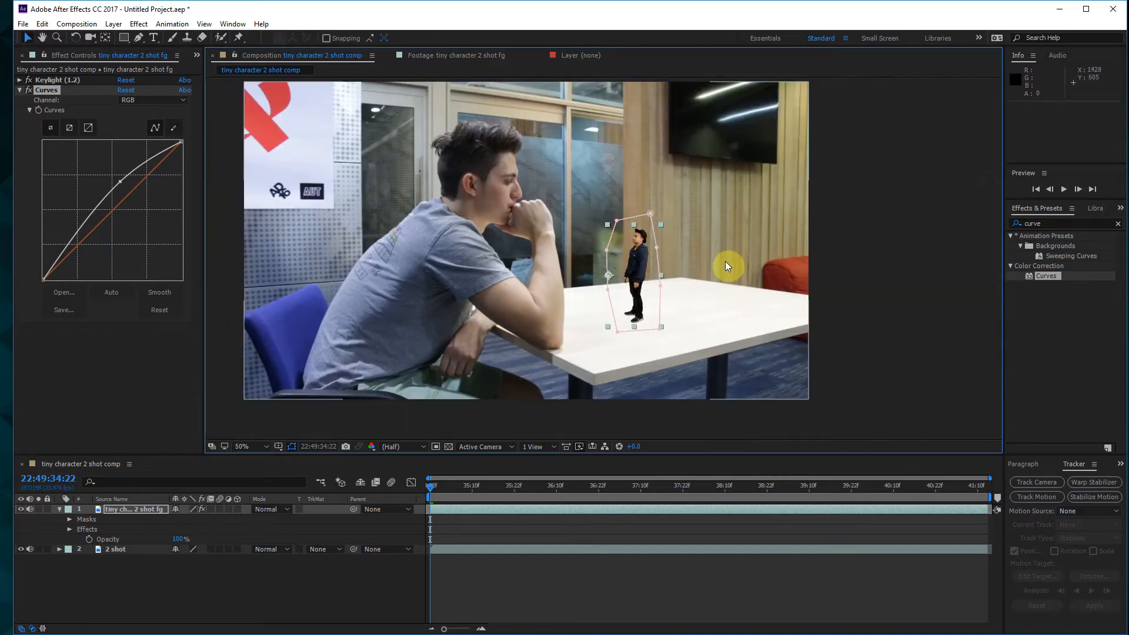
scroll(721, 262, "up", 1)
key("space")
left_click_drag(680, 252, 641, 234)
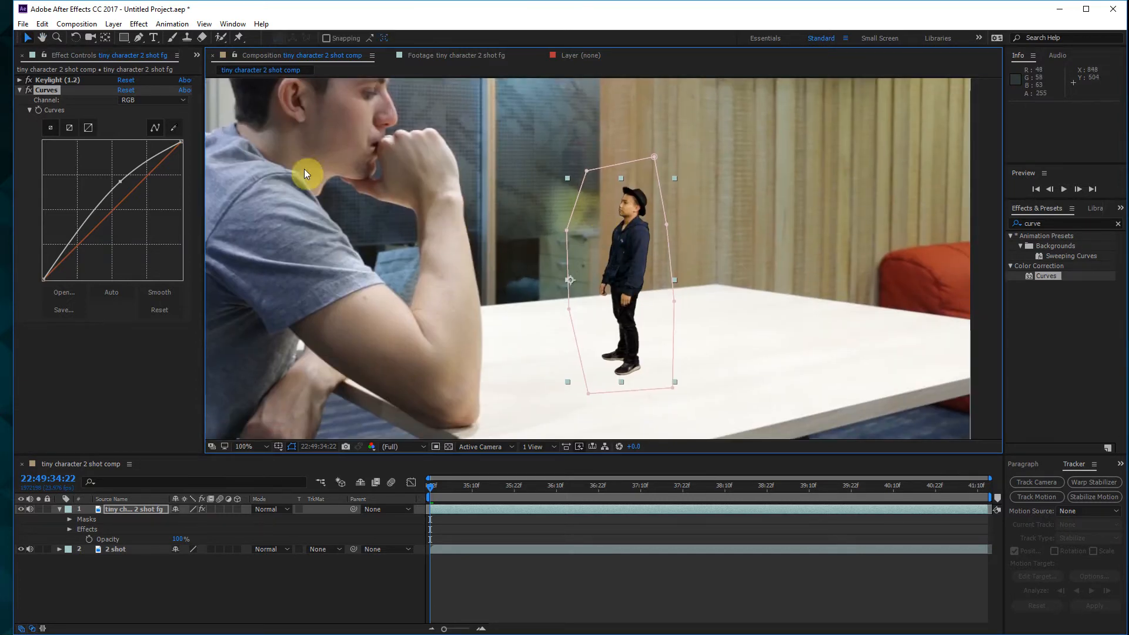
Switch Curves to the Red channel and lower the curve's midpoint slightly to reduce red in the actor
left_click(157, 99)
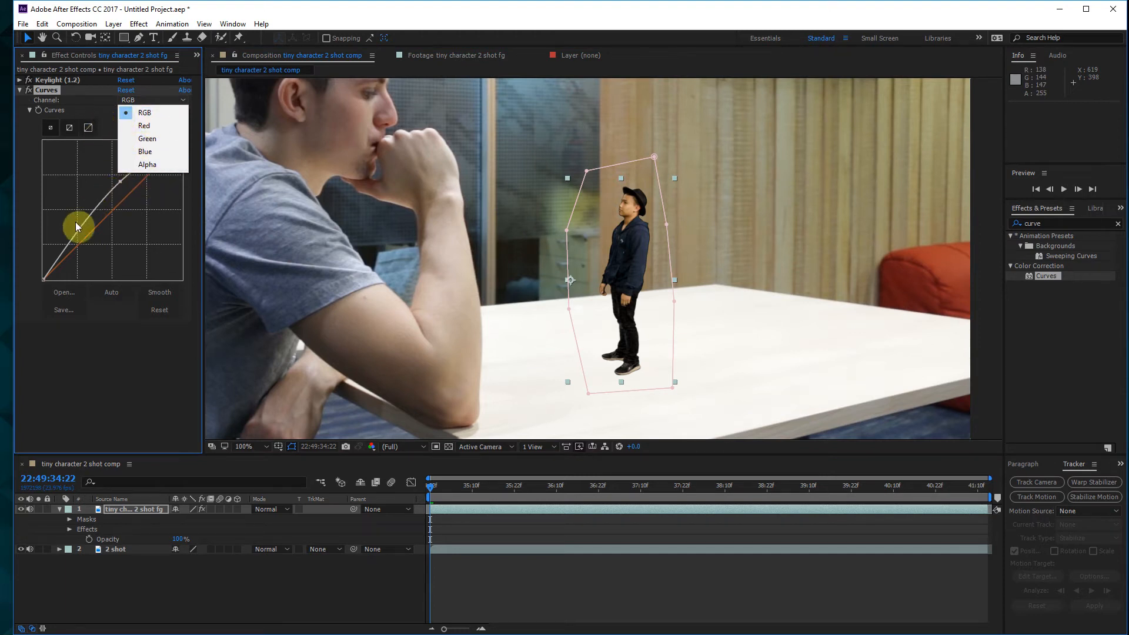
left_click(152, 129)
left_click_drag(123, 199, 130, 209)
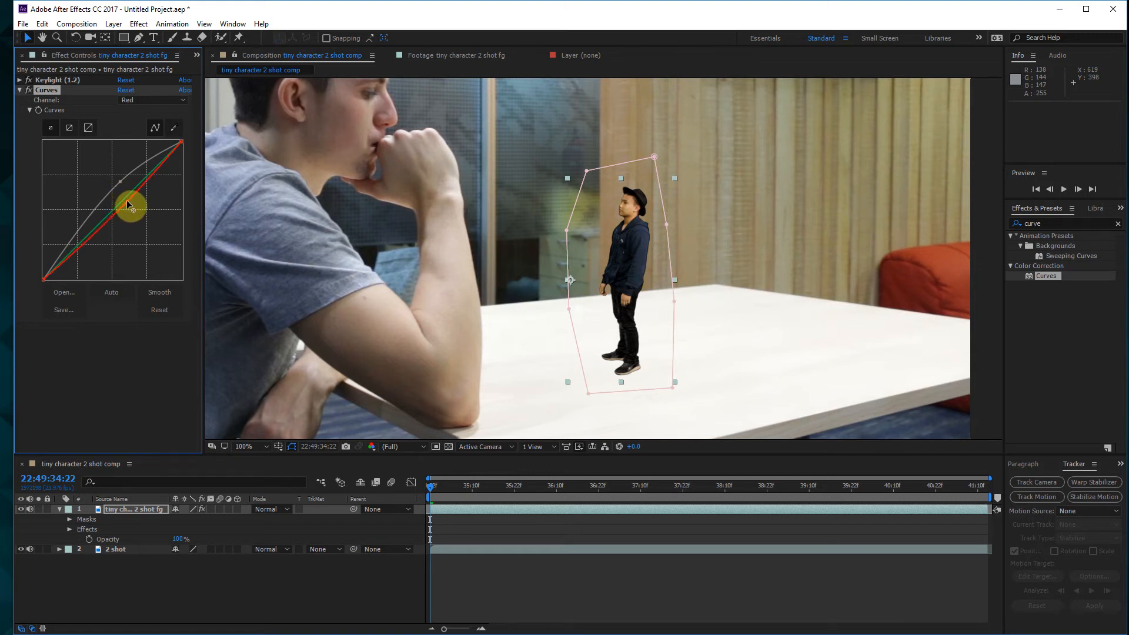
Switch Curves to the Green channel and lower the curve's midpoint slightly to reduce green in the actor
key("space")
left_click_drag(508, 262, 625, 331)
left_click(151, 101)
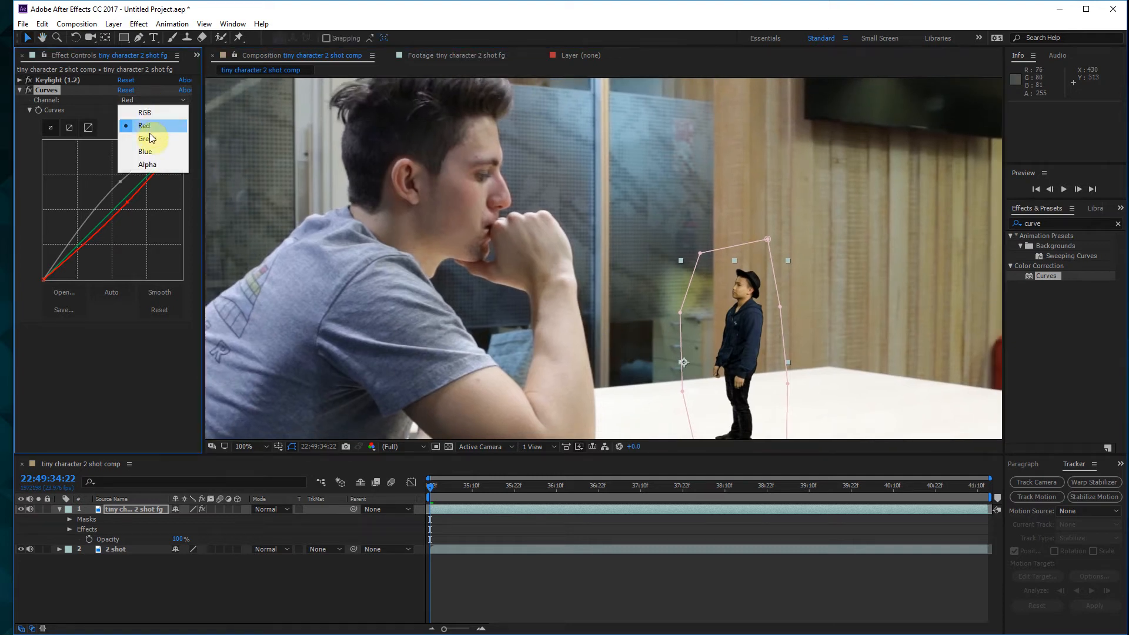
left_click(145, 138)
left_click_drag(118, 202, 124, 203)
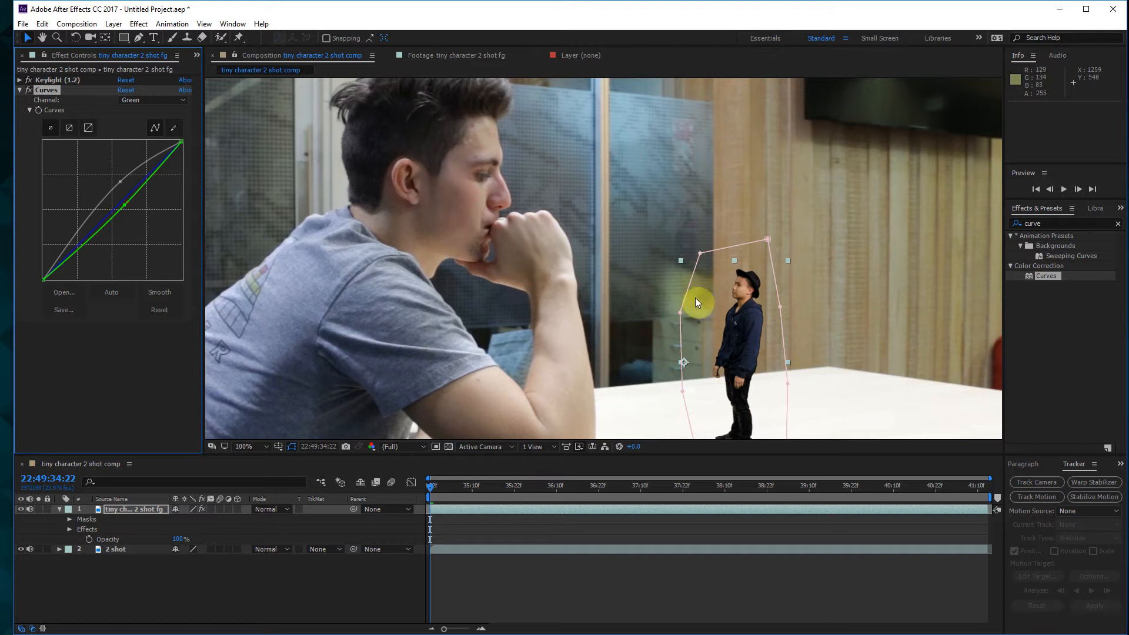
Compare the actor's colours with the seated man and the room, both close up and in the full frame
key("comma")
key("comma")
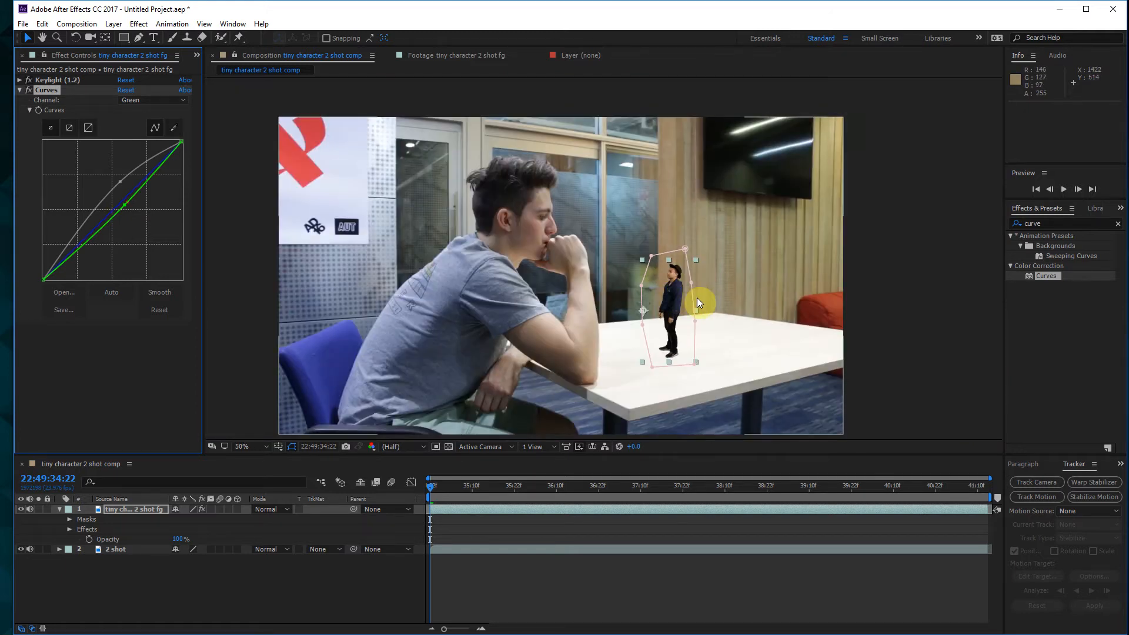
key("period")
key("period")
key("h")
left_click_drag(827, 336, 668, 124)
key("v")
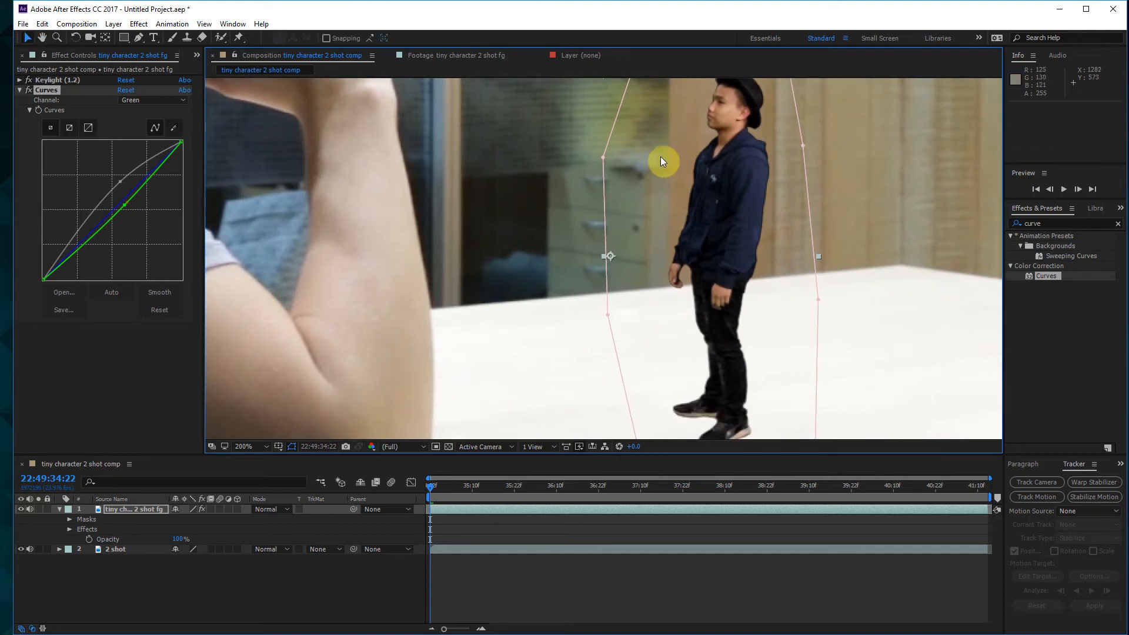
key("comma")
key("comma")
left_click(828, 301)
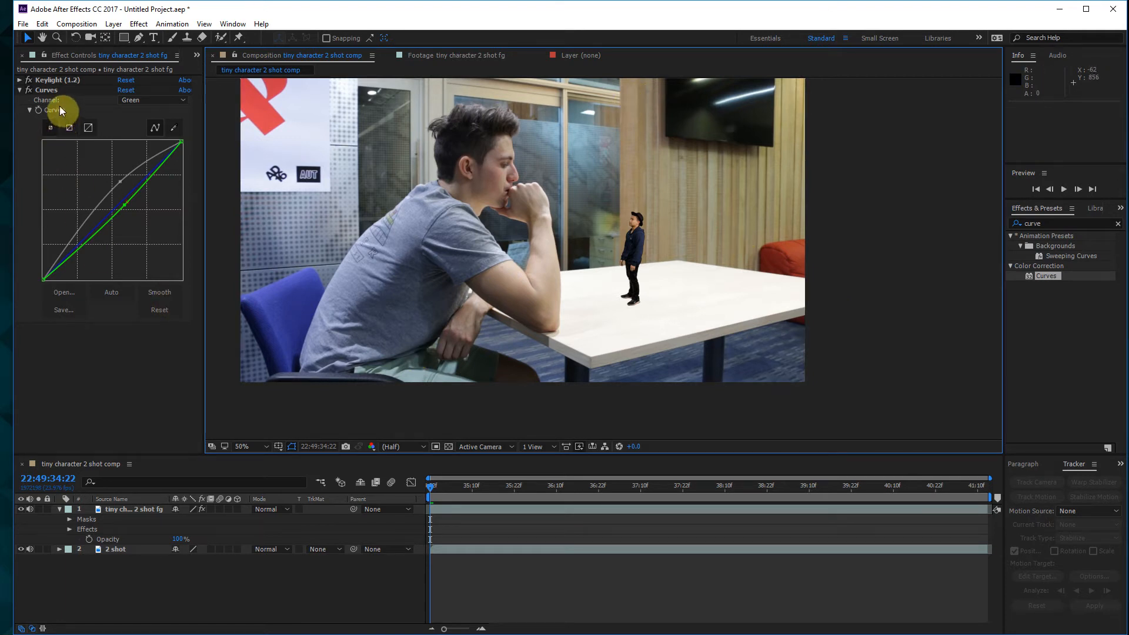
Switch Curves back to the RGB channel and move its curve point down into the shadows to lift the actor's dark areas
left_click(173, 100)
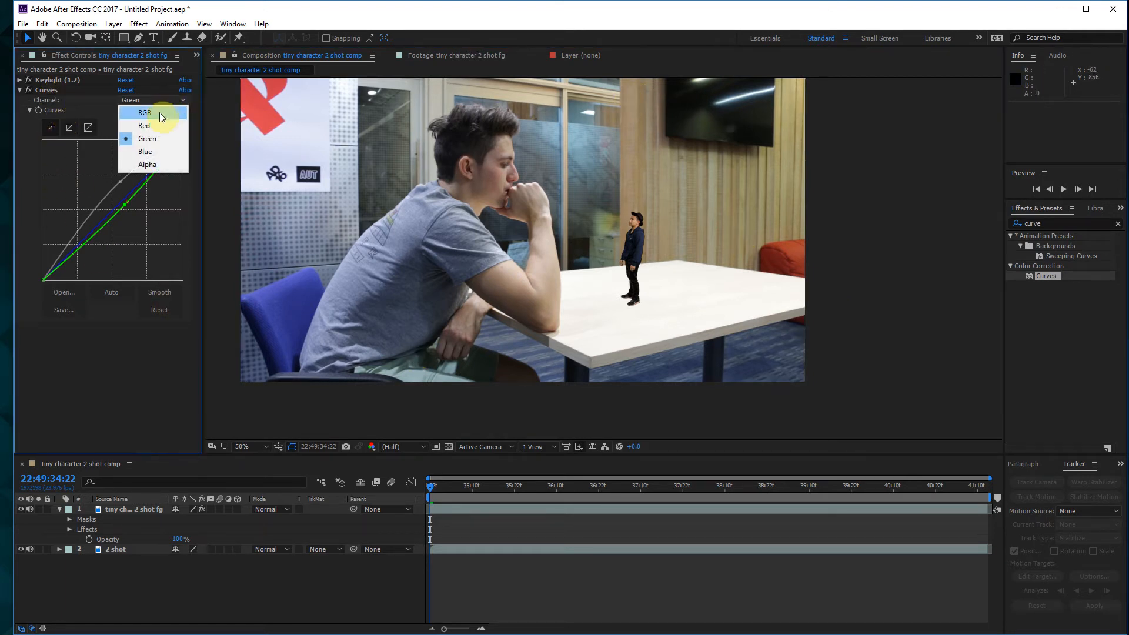
left_click(159, 108)
left_click_drag(122, 180, 62, 241)
left_click(862, 335)
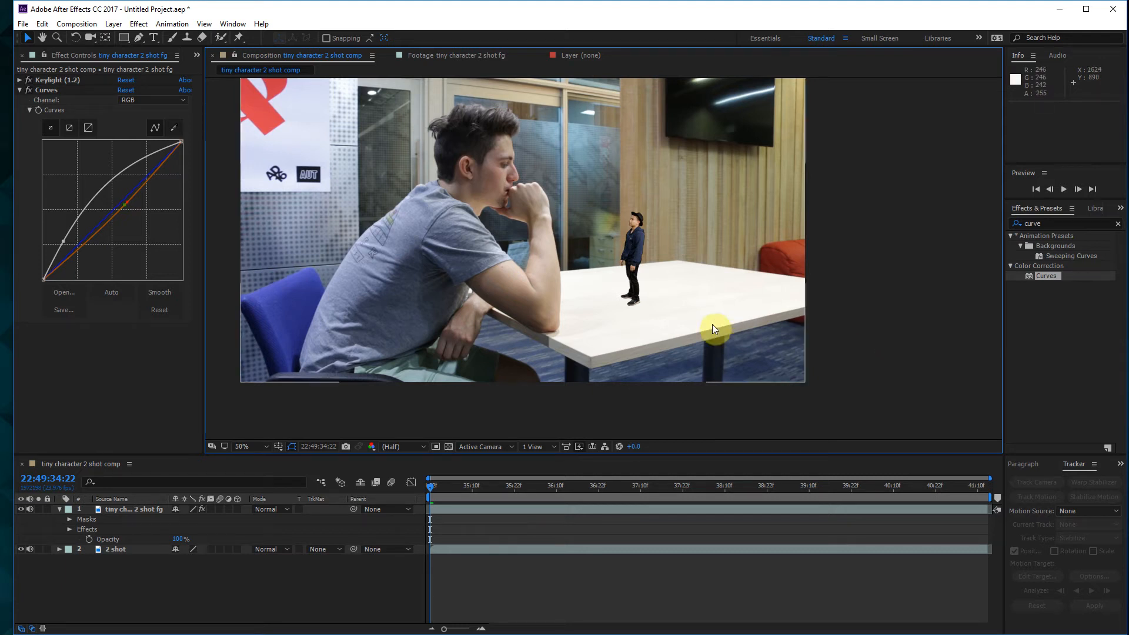
Compare the brightness and sharpness of the tiny actor with the seated man's arm and shirt
left_click(635, 248)
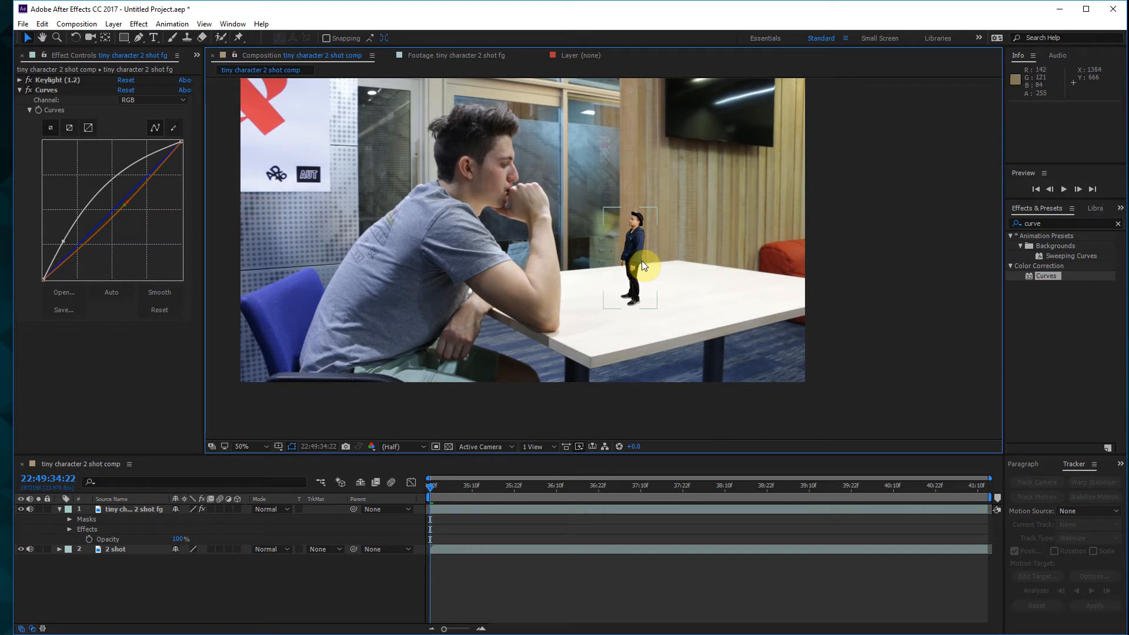
scroll(634, 268, "up", 2)
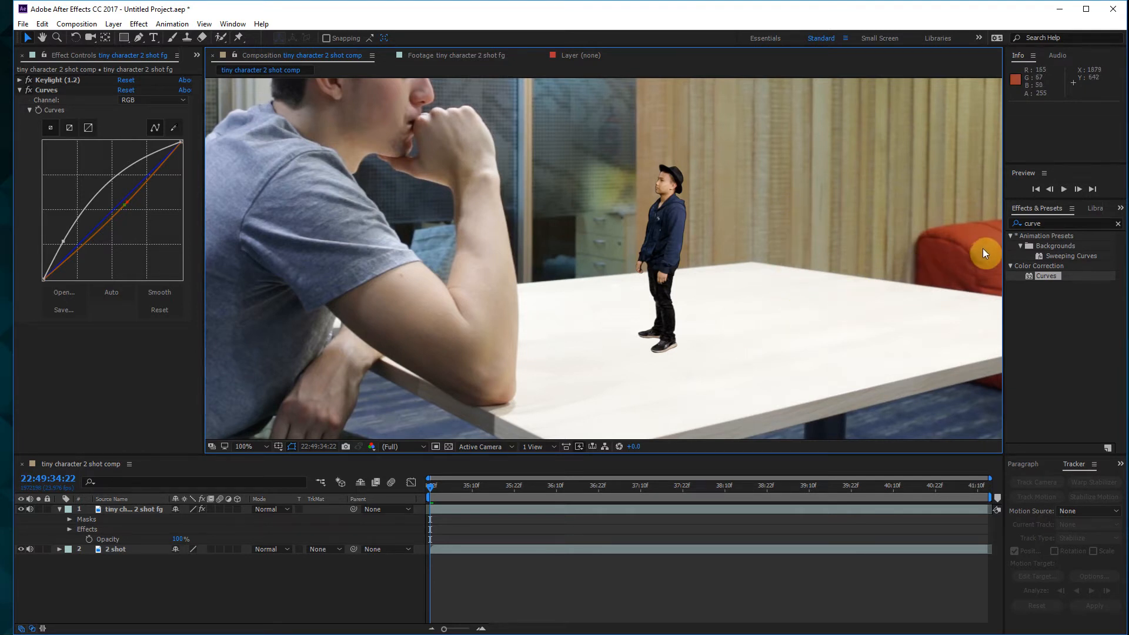
left_click_drag(511, 242, 704, 264)
scroll(724, 266, "up", 1)
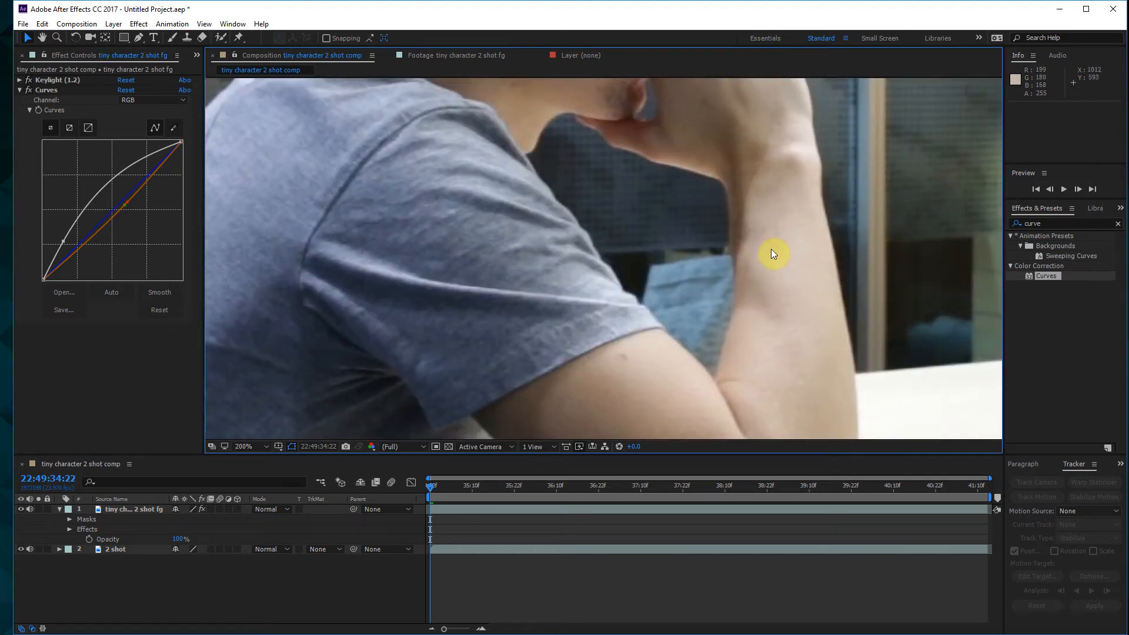
scroll(820, 266, "down", 1)
left_click_drag(813, 266, 613, 236)
key("v")
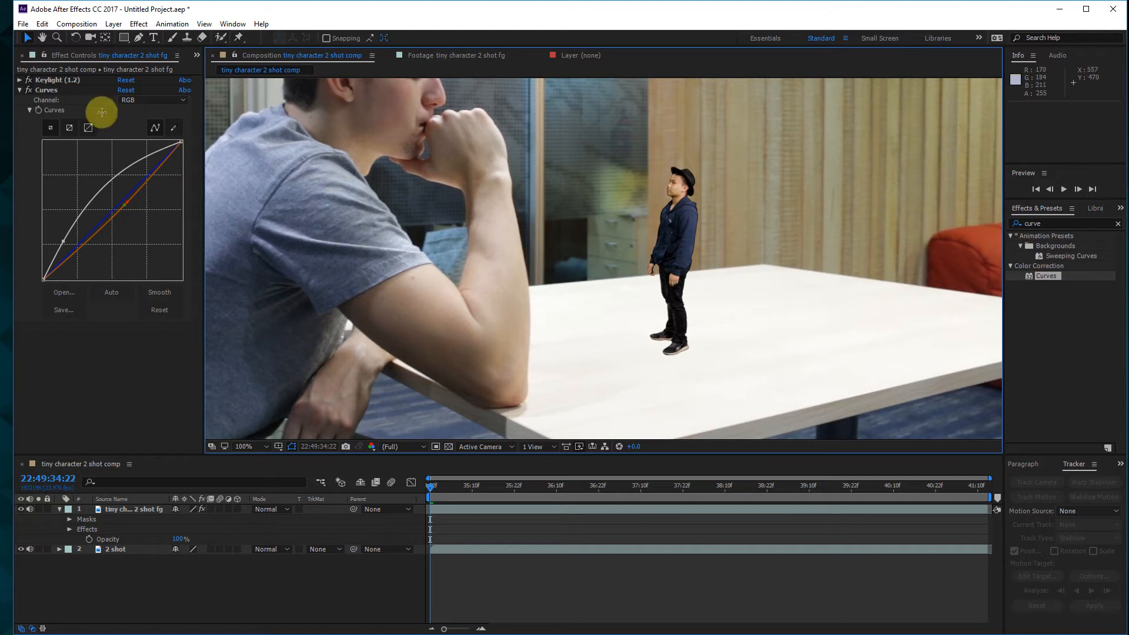
Collapse Curves, search the effects for "fast" and apply Fast Blur to the actor
left_click(20, 90)
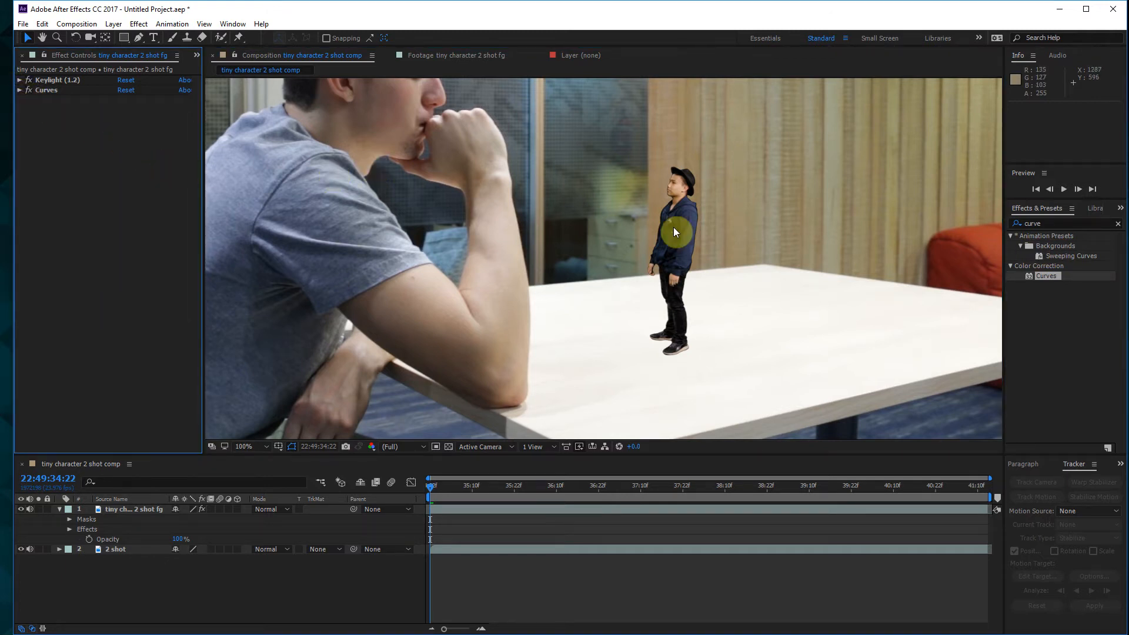
left_click(1118, 224)
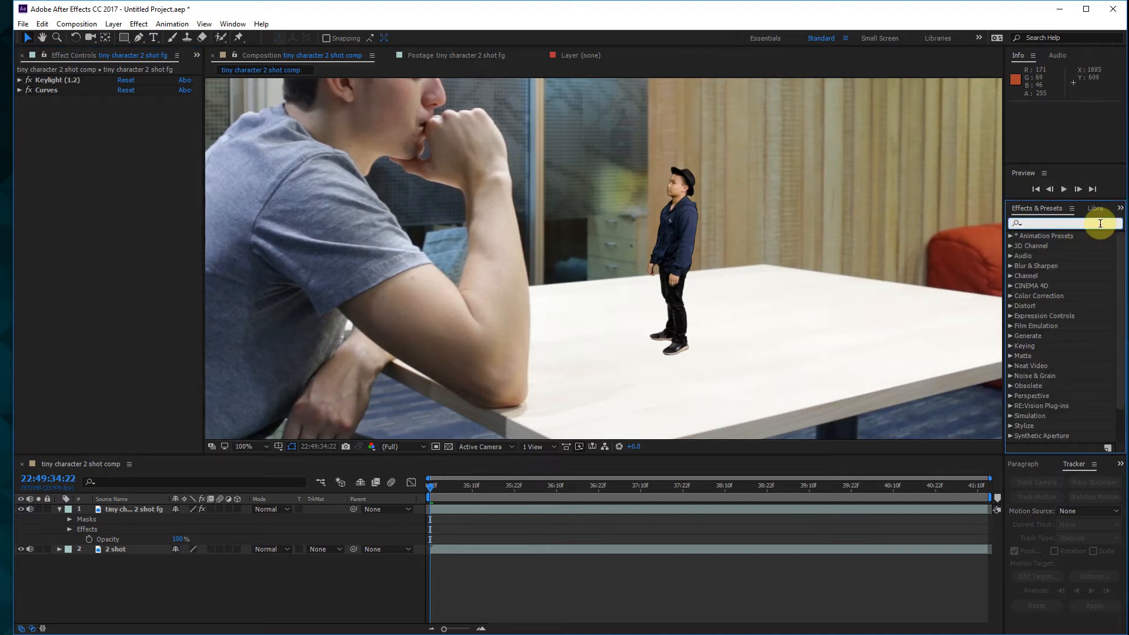
type("fast")
left_click_drag(1050, 306, 676, 260)
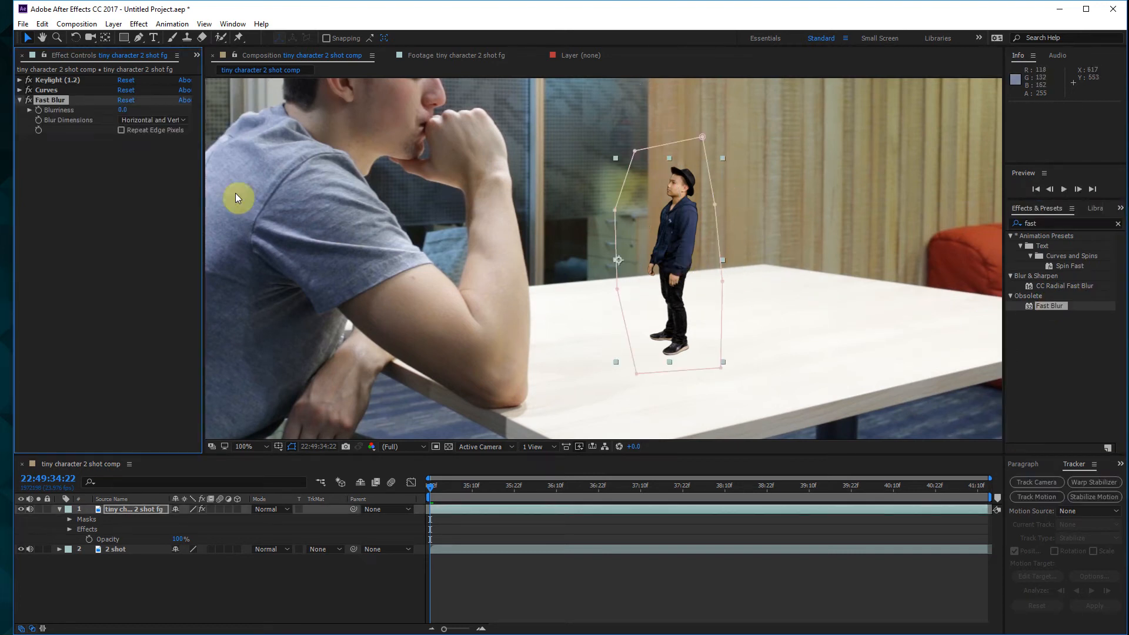
Try a Fast Blur blurriness of 2 on the actor, and raise it to 3
left_click(123, 110)
type("2")
key("Return")
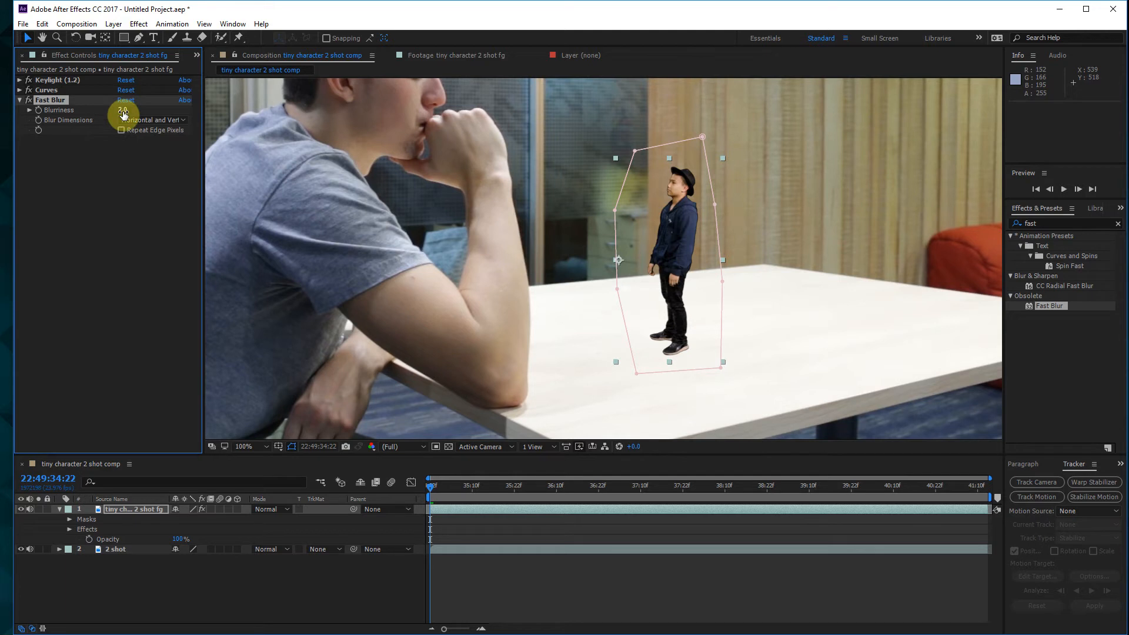
left_click(122, 110)
type("3")
key("Return")
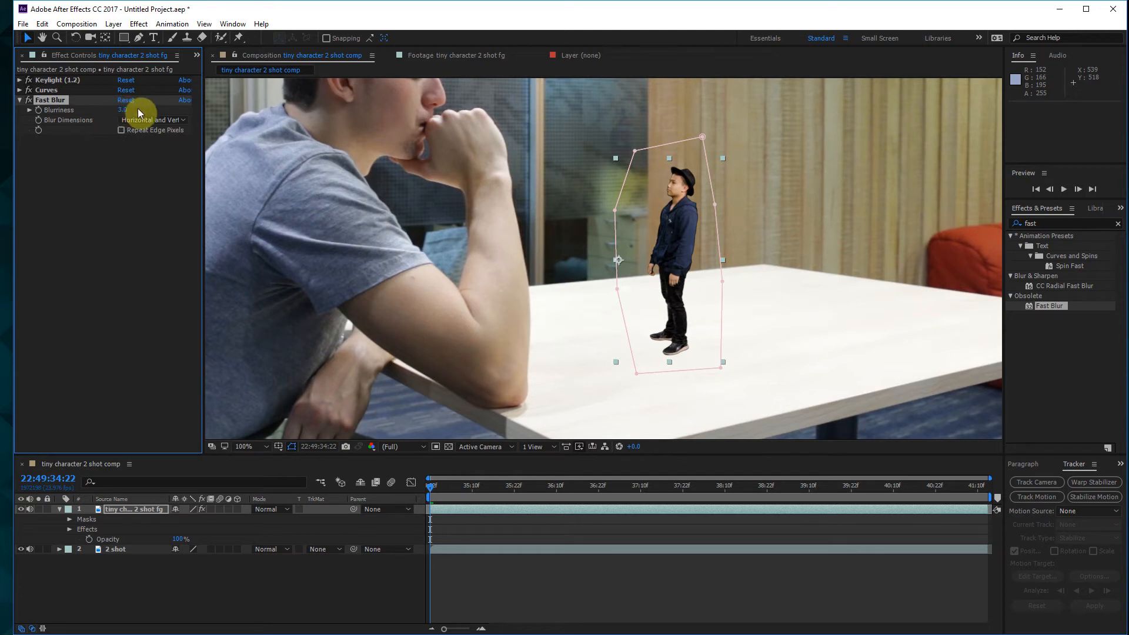
Examine the Fast Blur's effect on the actor close up and in the full frame against the background
left_click(966, 402)
scroll(713, 315, "down", 2)
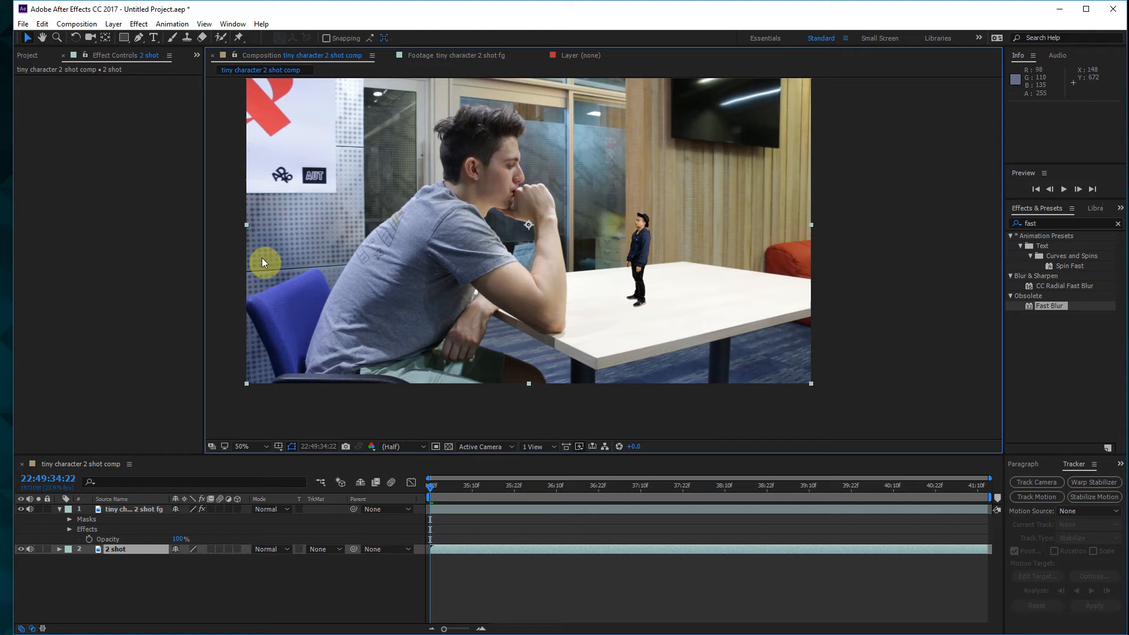
left_click(124, 509)
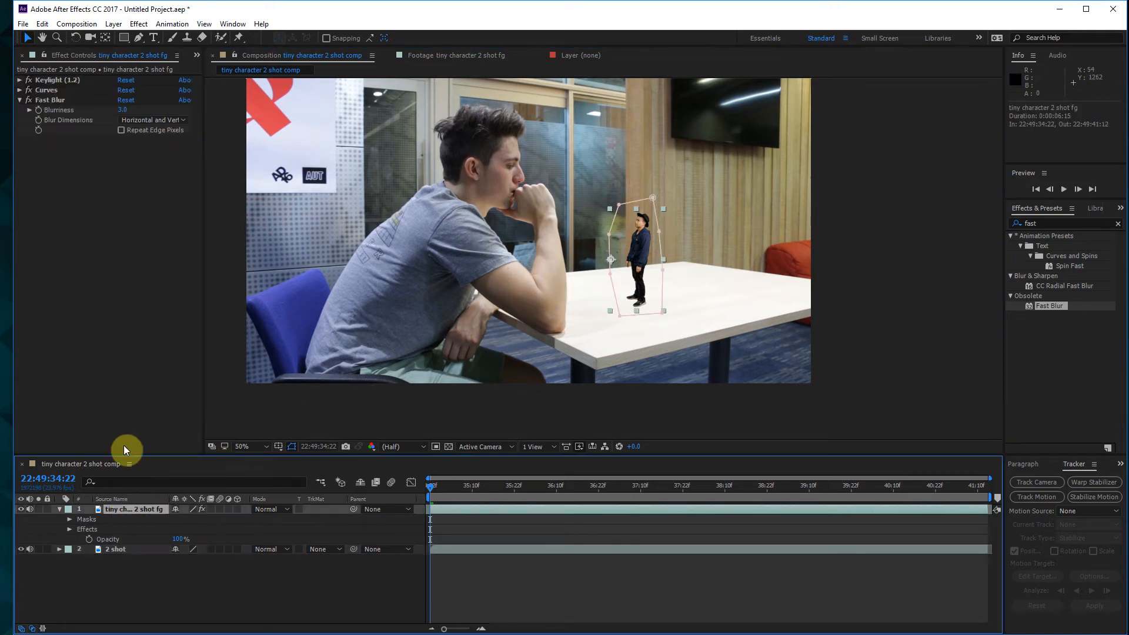
left_click(24, 101)
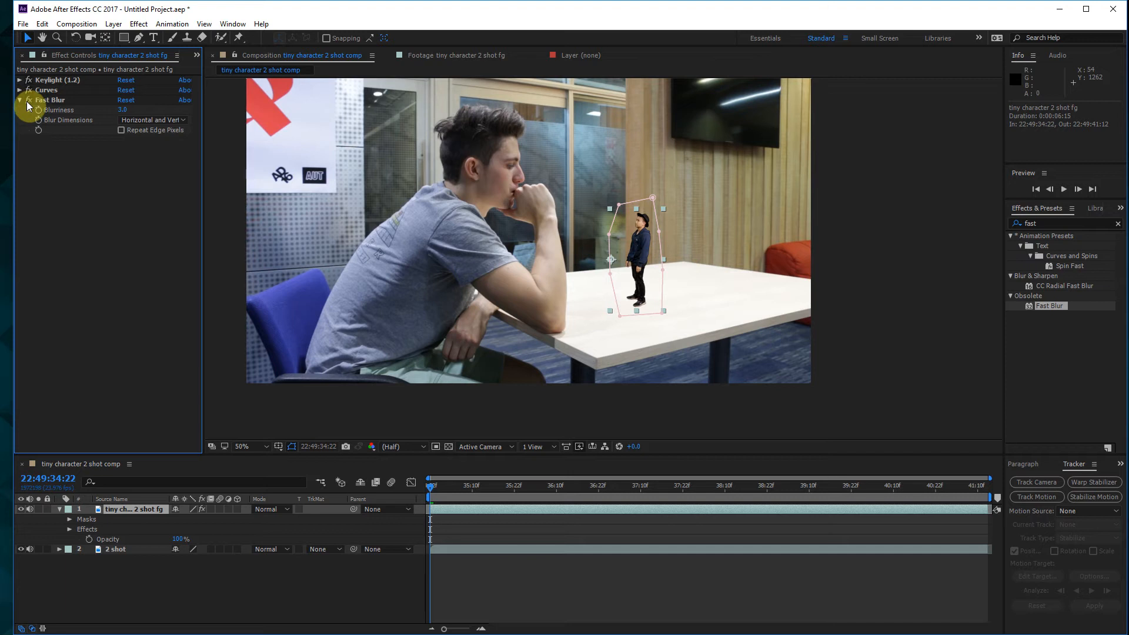
scroll(711, 260, "up", 2)
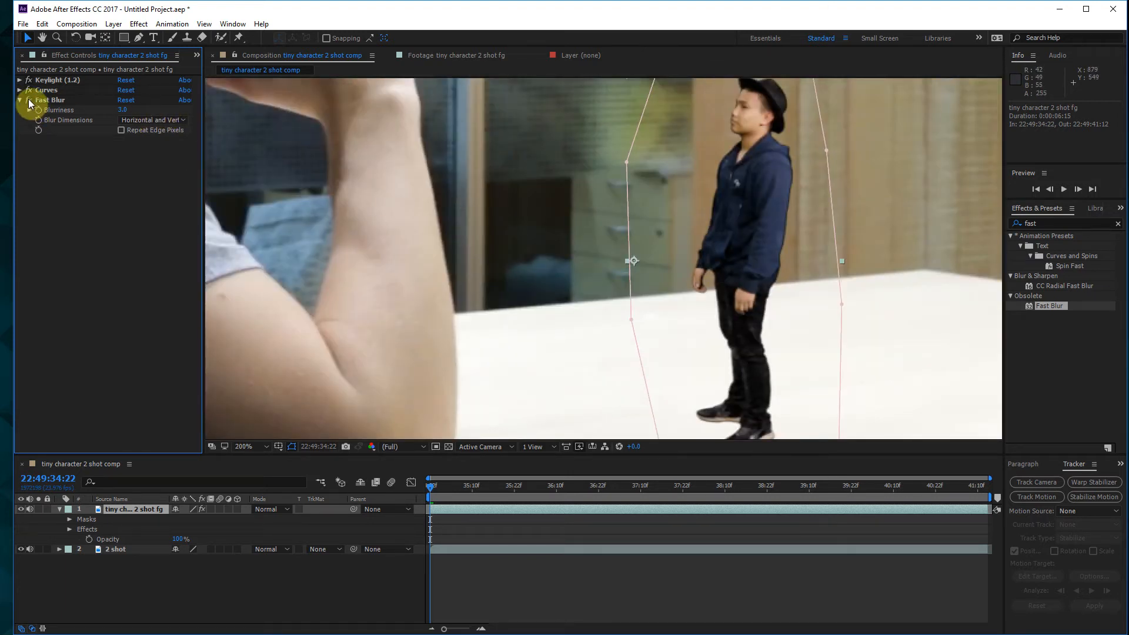
scroll(454, 180, "down", 1)
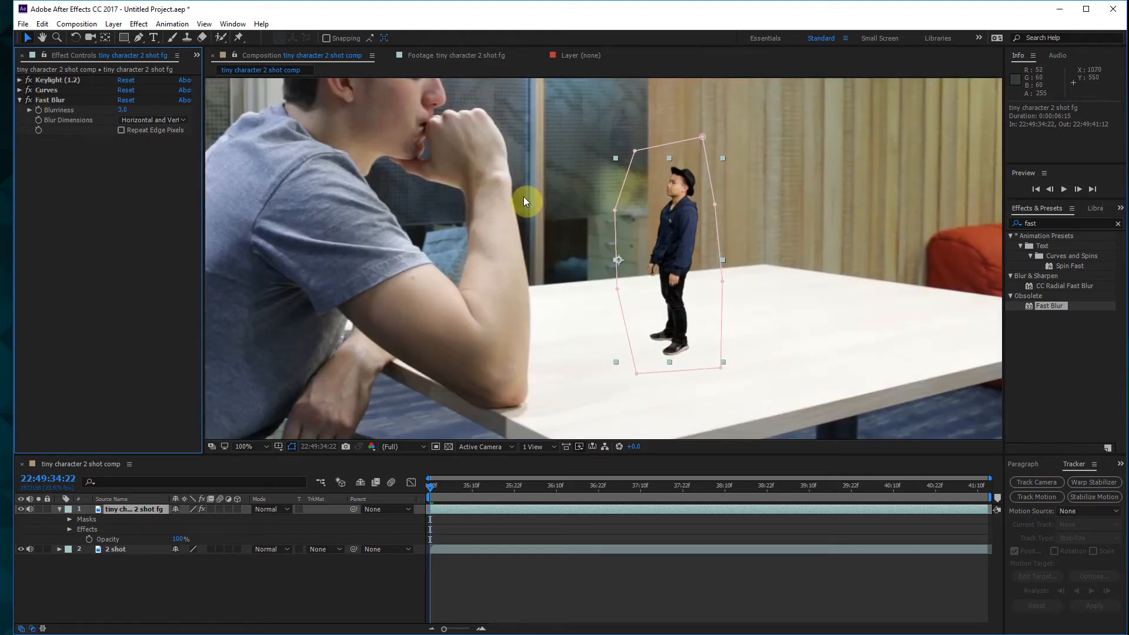
scroll(532, 197, "down", 2)
scroll(533, 198, "up", 1)
left_click(857, 204)
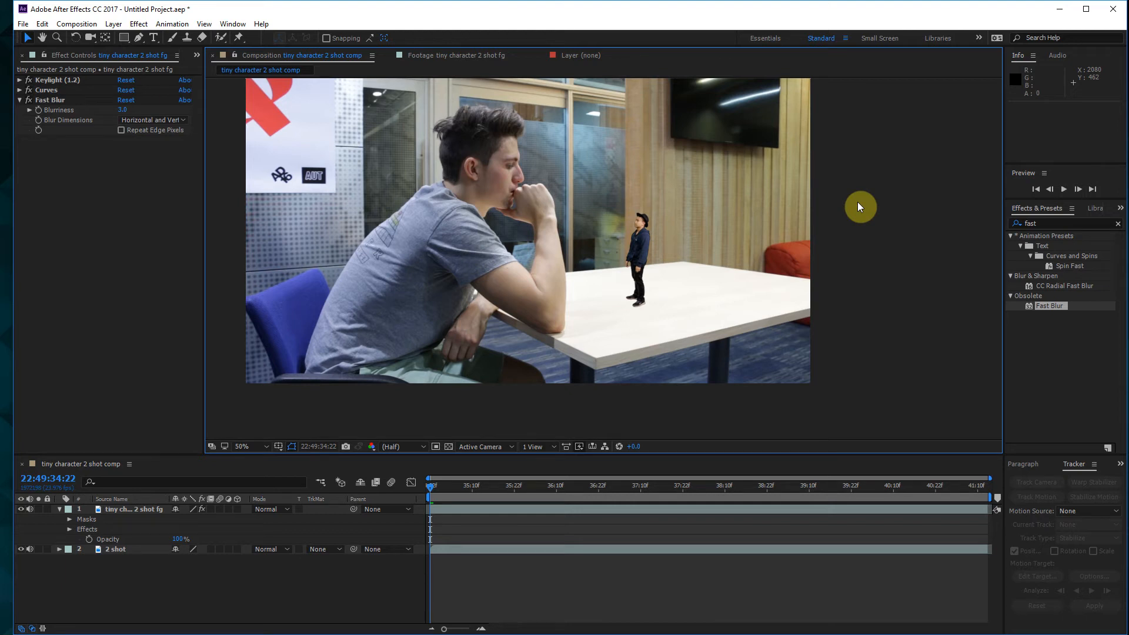
Set the opacity of the tiny character 2 shot fg layer to 98%
left_click(149, 508)
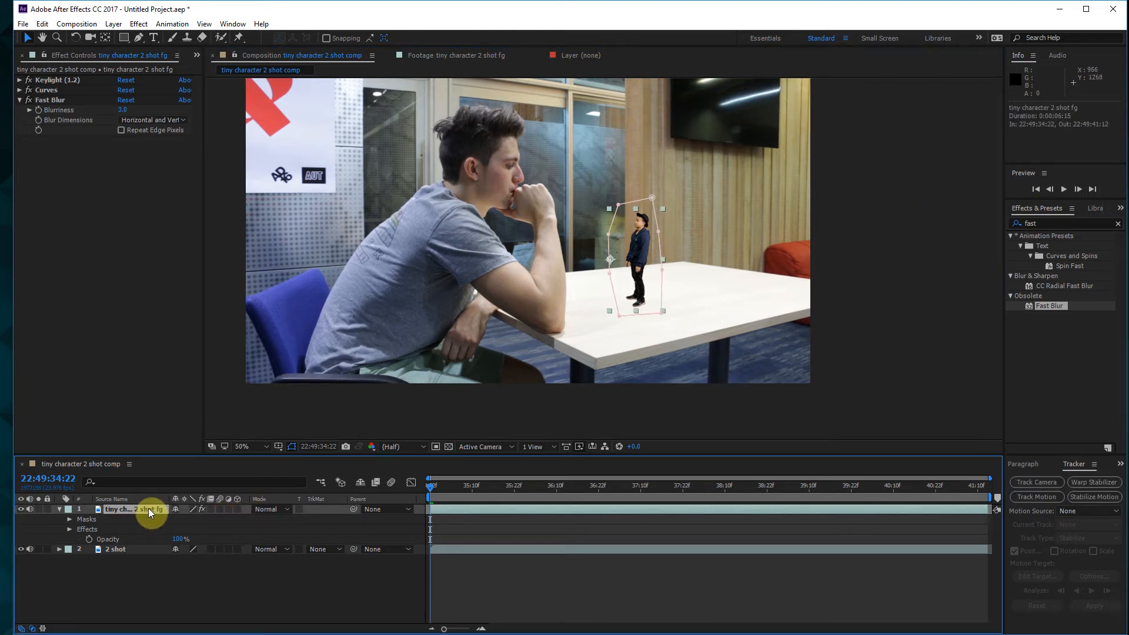
key("u")
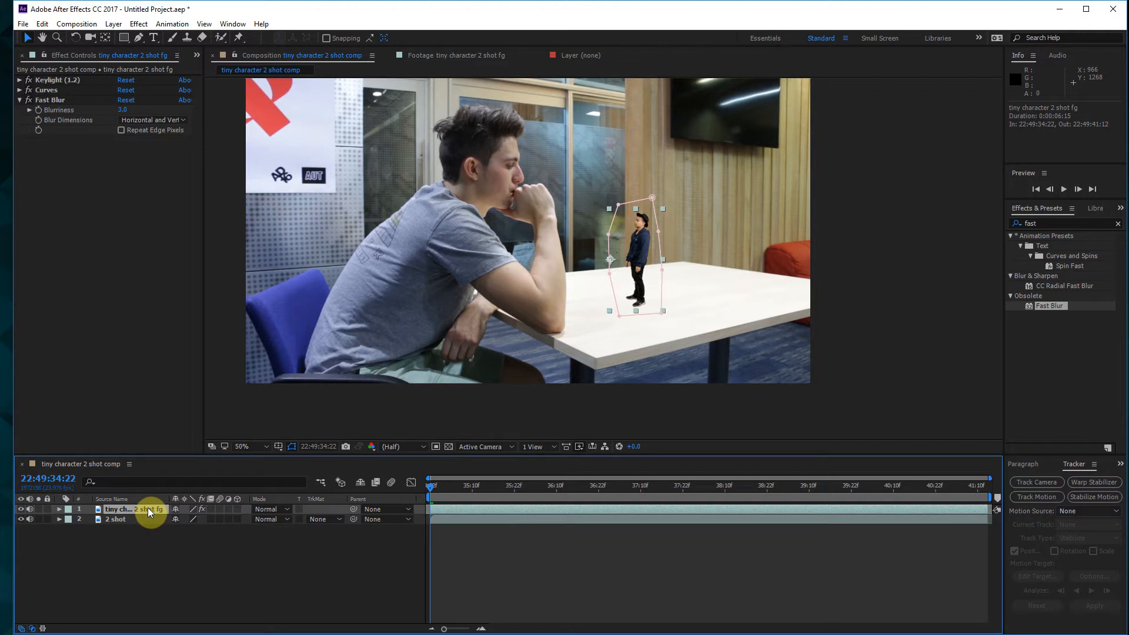
key("t")
left_click(180, 519)
type("9")
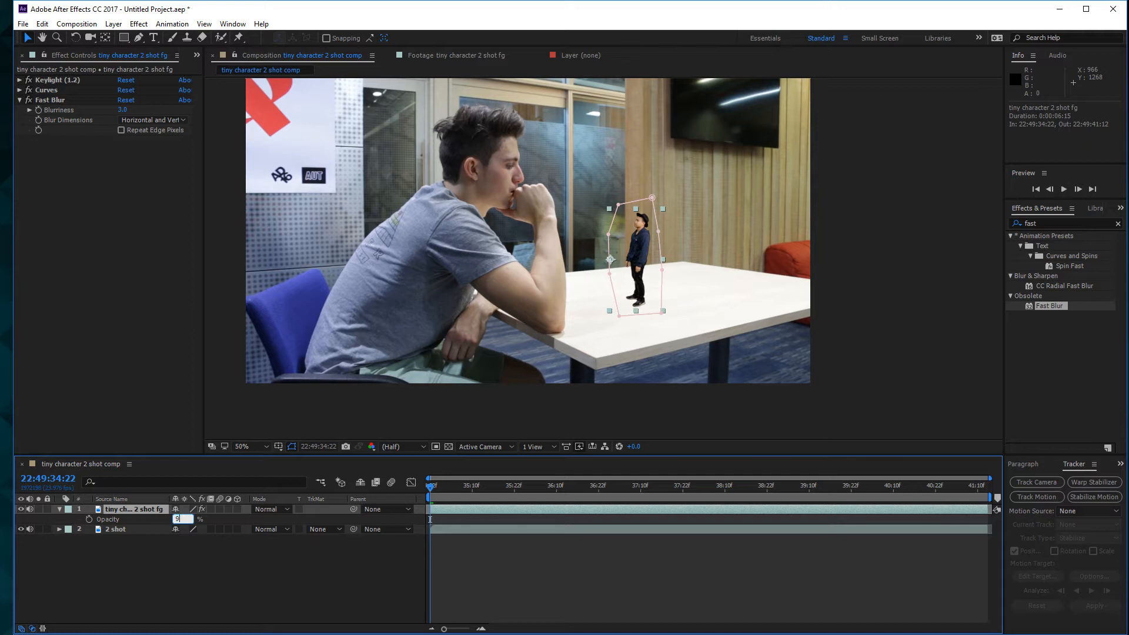
type("8")
left_click(246, 581)
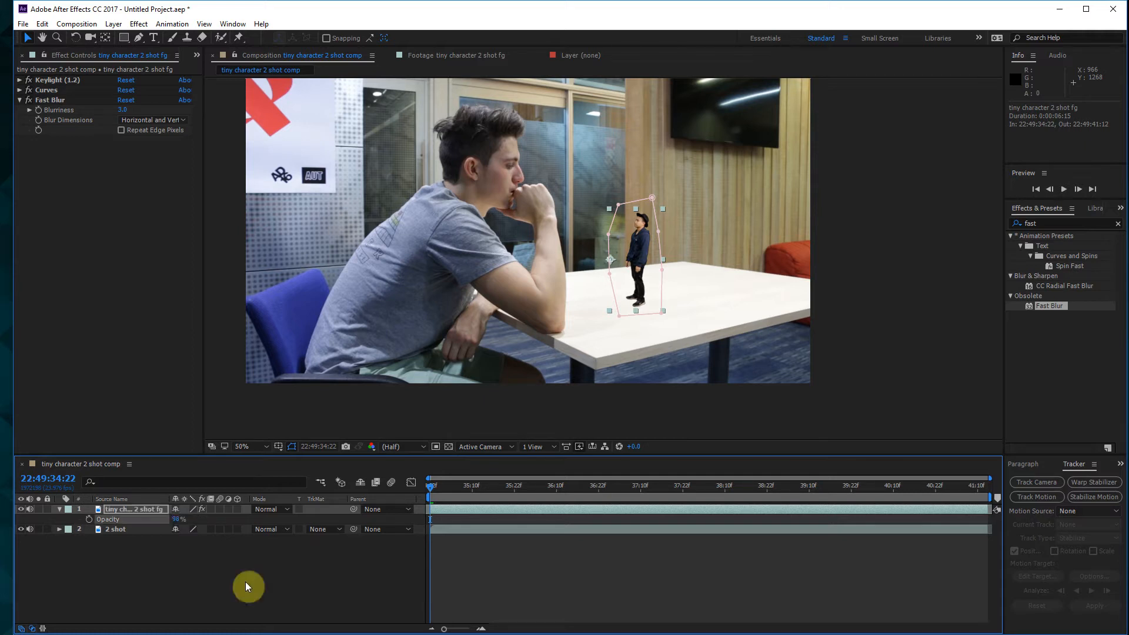
left_click(826, 409)
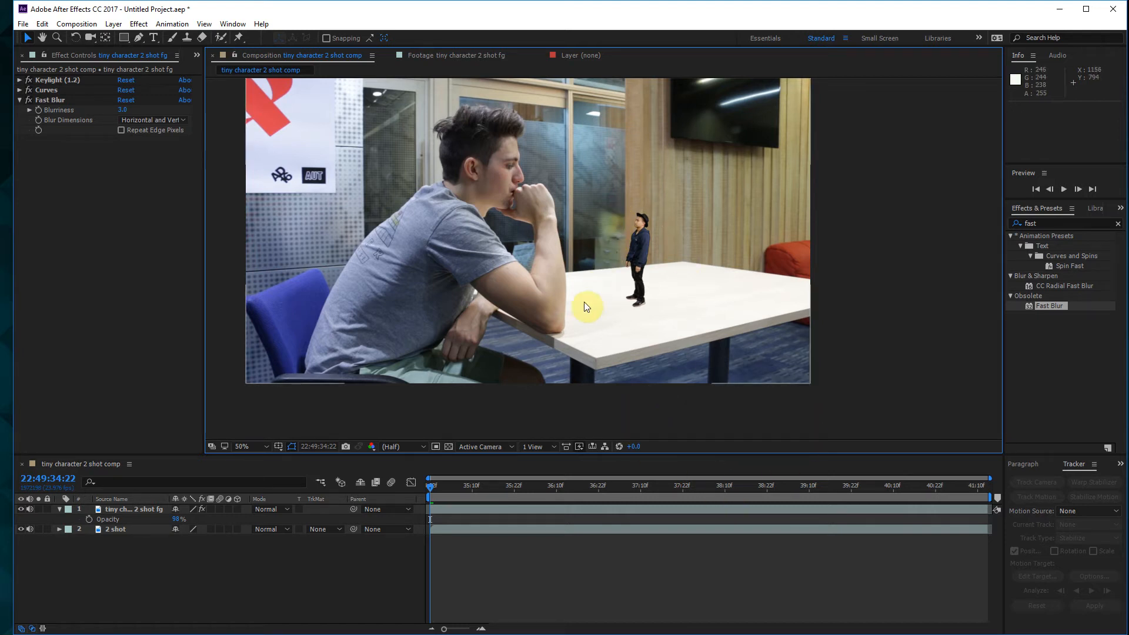
Expand Keylight on the tiny character 2 shot fg layer and reveal its Screen Pre-blur slider, with the actor's edges in close-up
left_click_drag(592, 265, 608, 222)
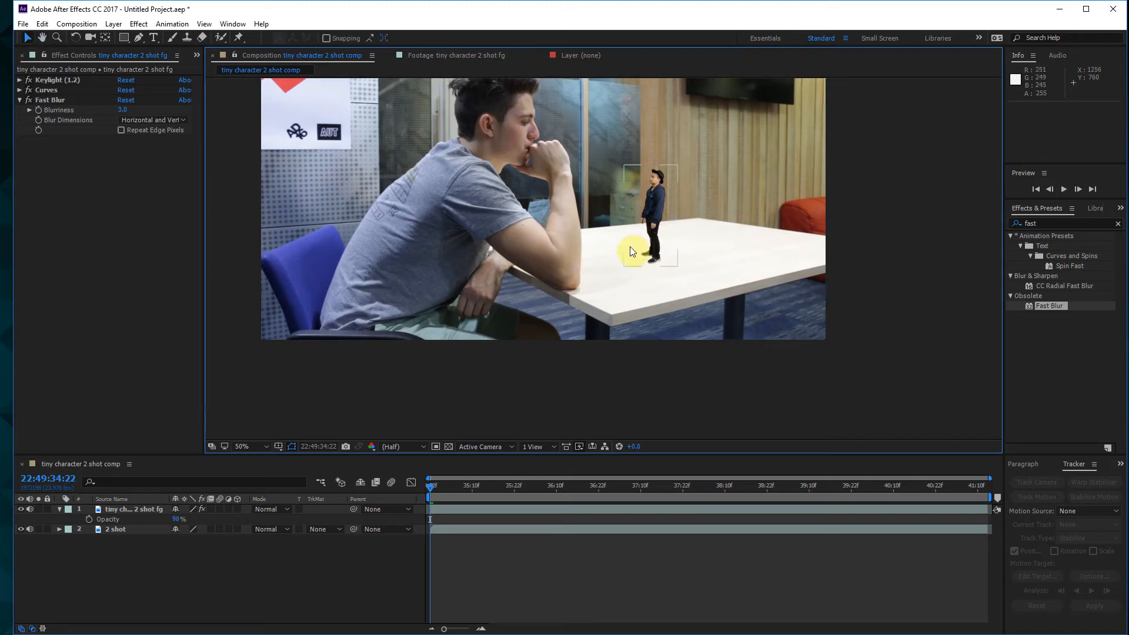
left_click(649, 227)
scroll(620, 251, "up", 4)
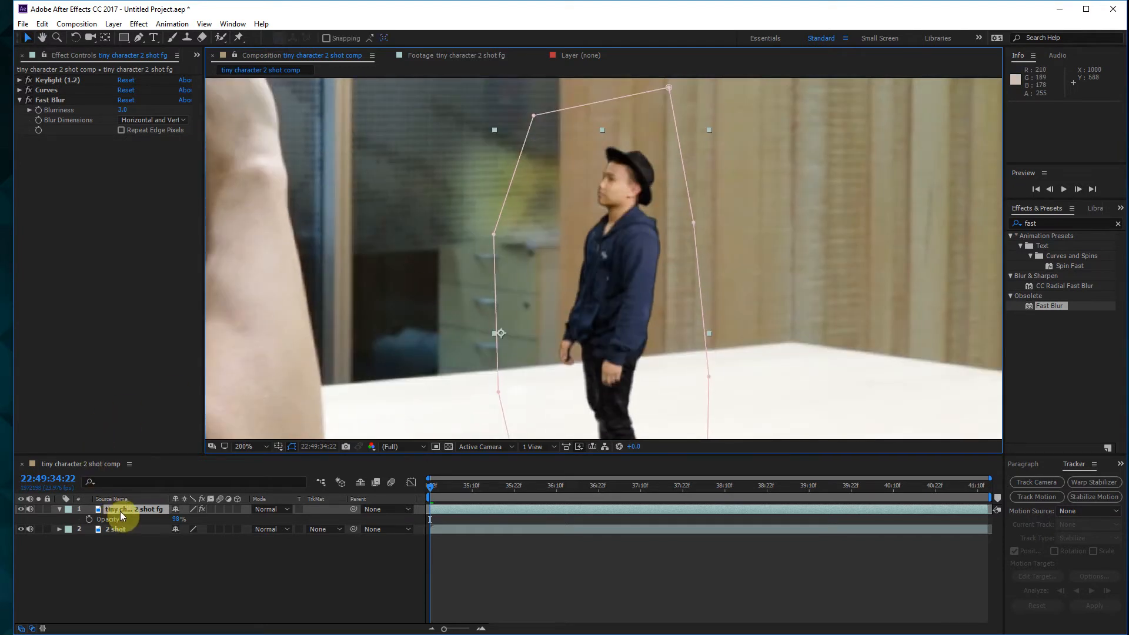
left_click(19, 80)
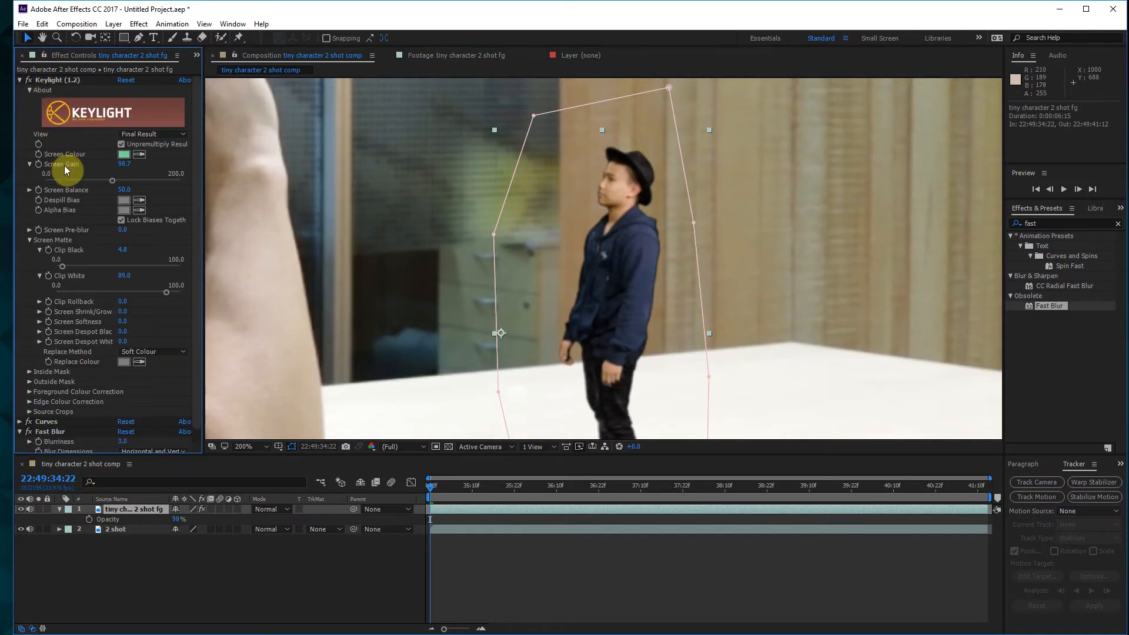
left_click(30, 230)
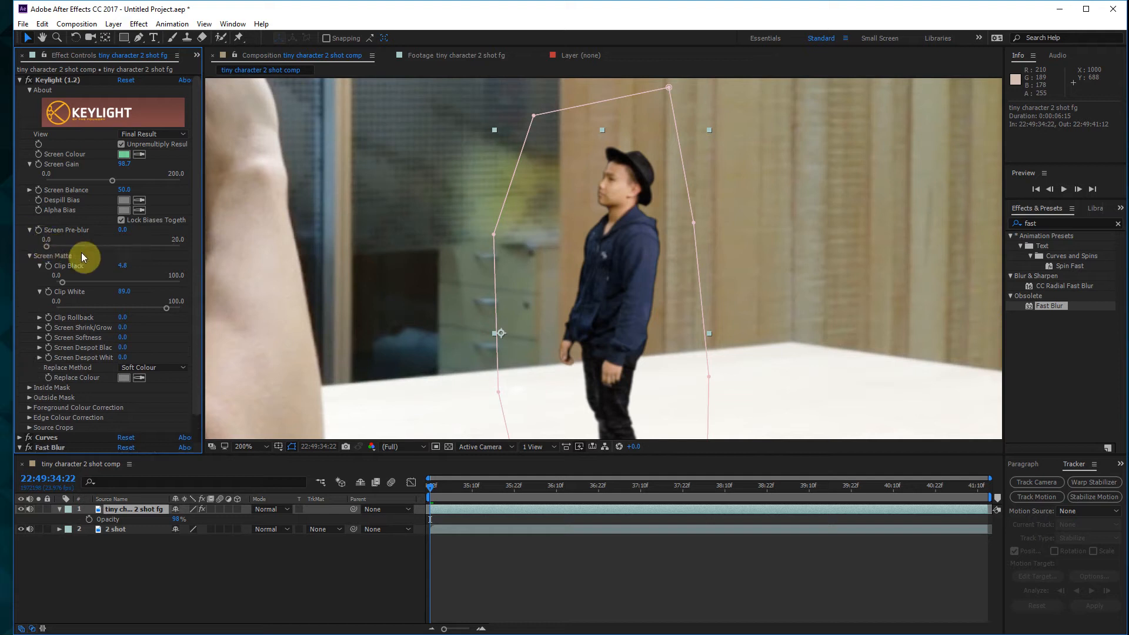
left_click_drag(47, 246, 0, 247)
scroll(719, 262, "up", 2)
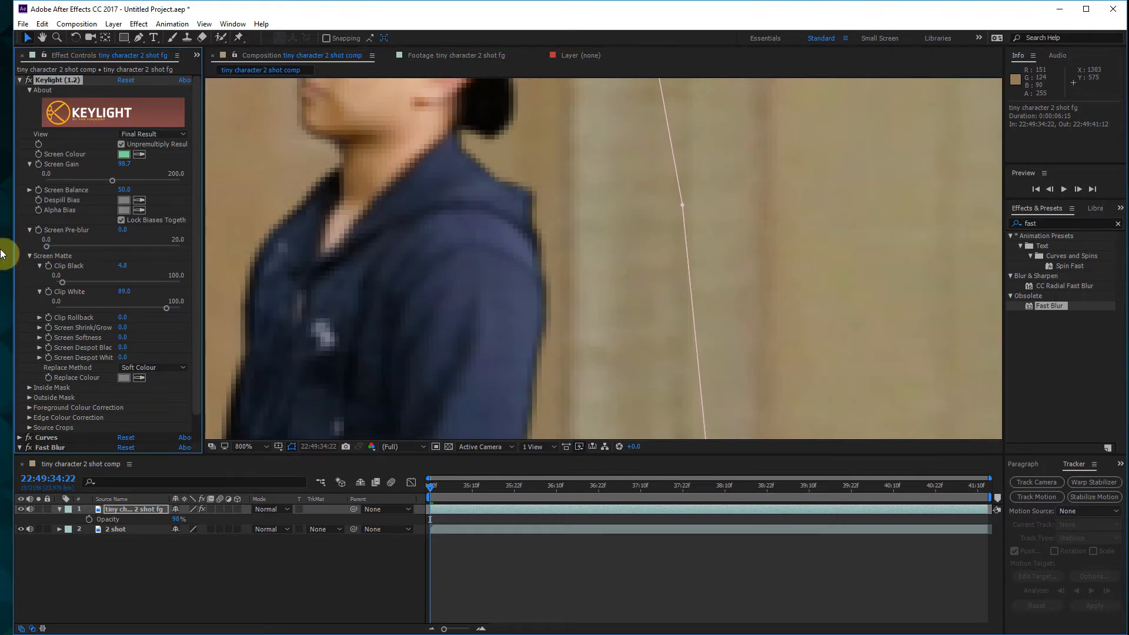
Compare low and high Keylight Screen Pre-blur values on the actor's edges, such as 4.8, 0, 18 and 0.8
left_click(78, 247)
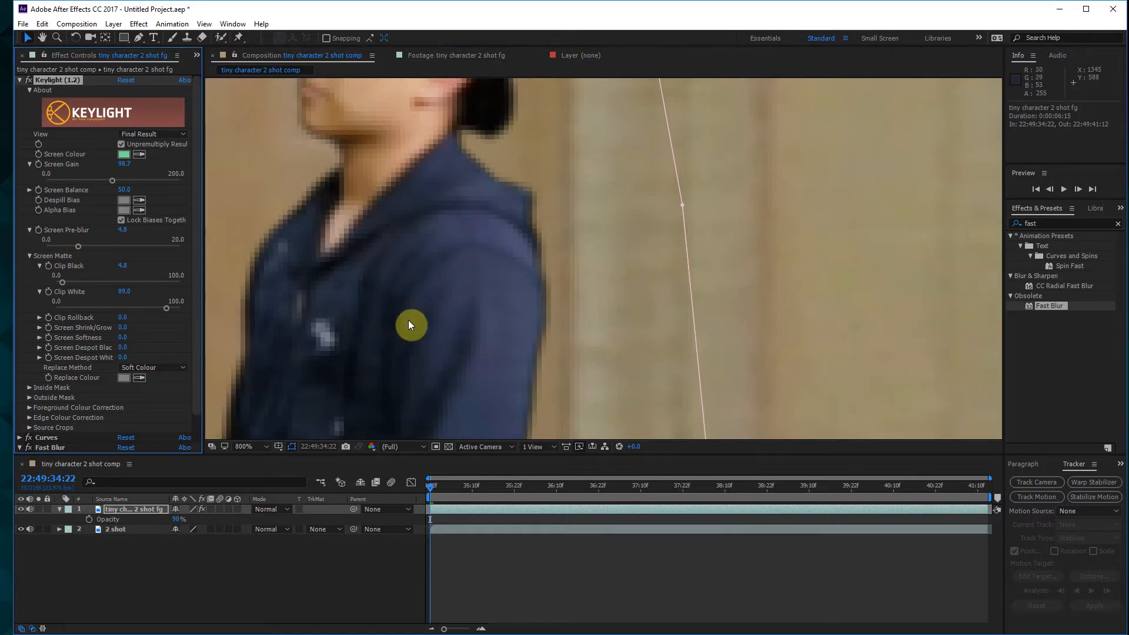
left_click_drag(69, 250, 10, 246)
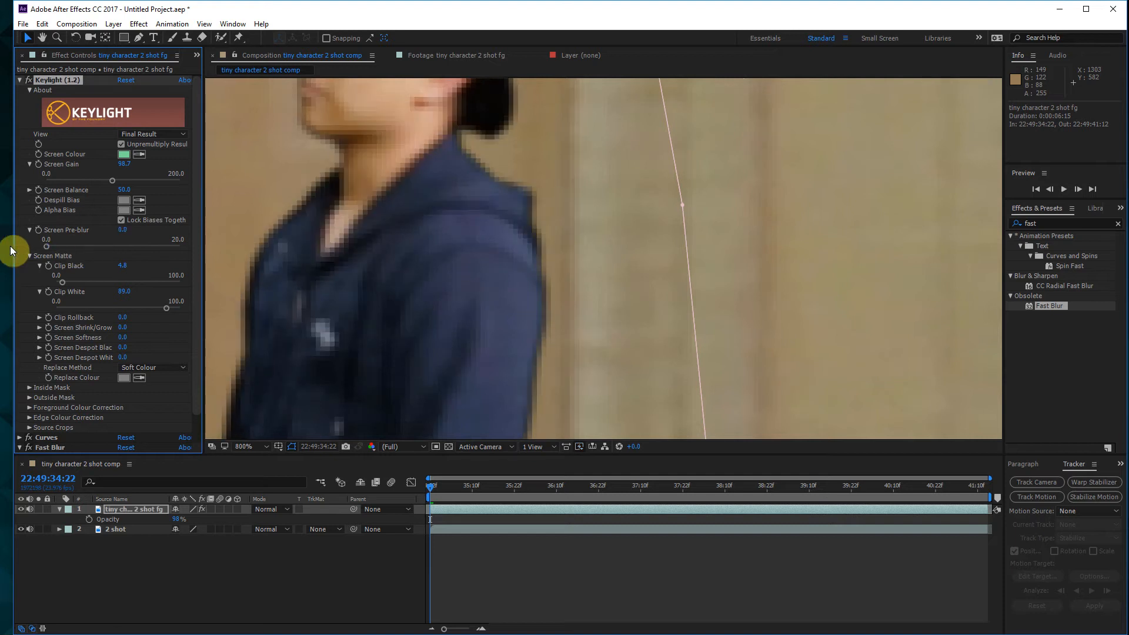
left_click(167, 246)
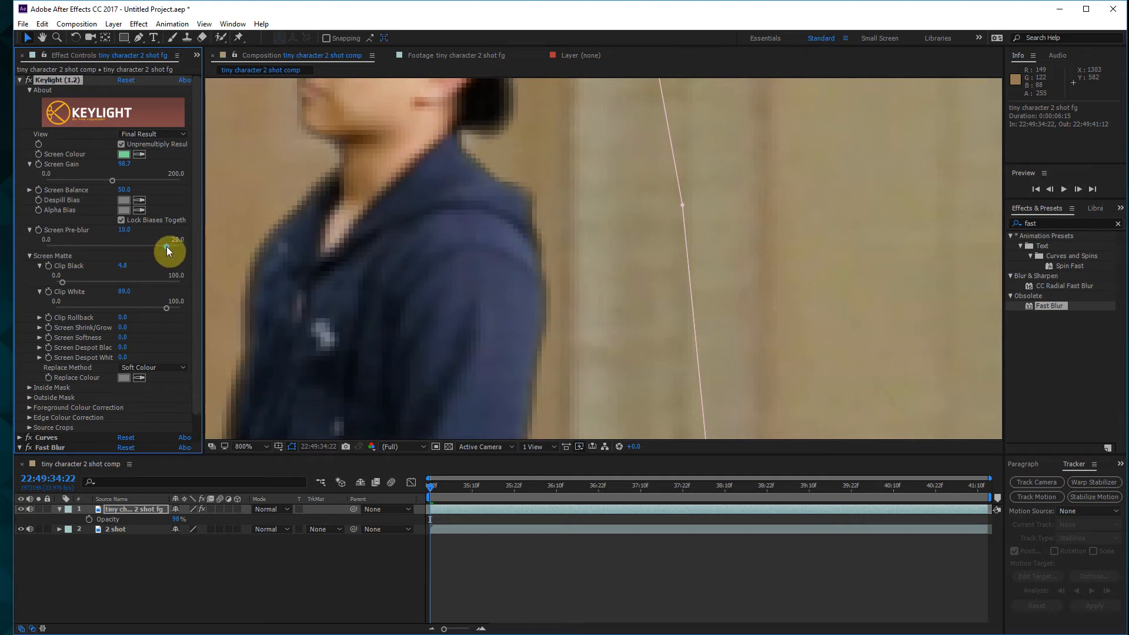
left_click(51, 246)
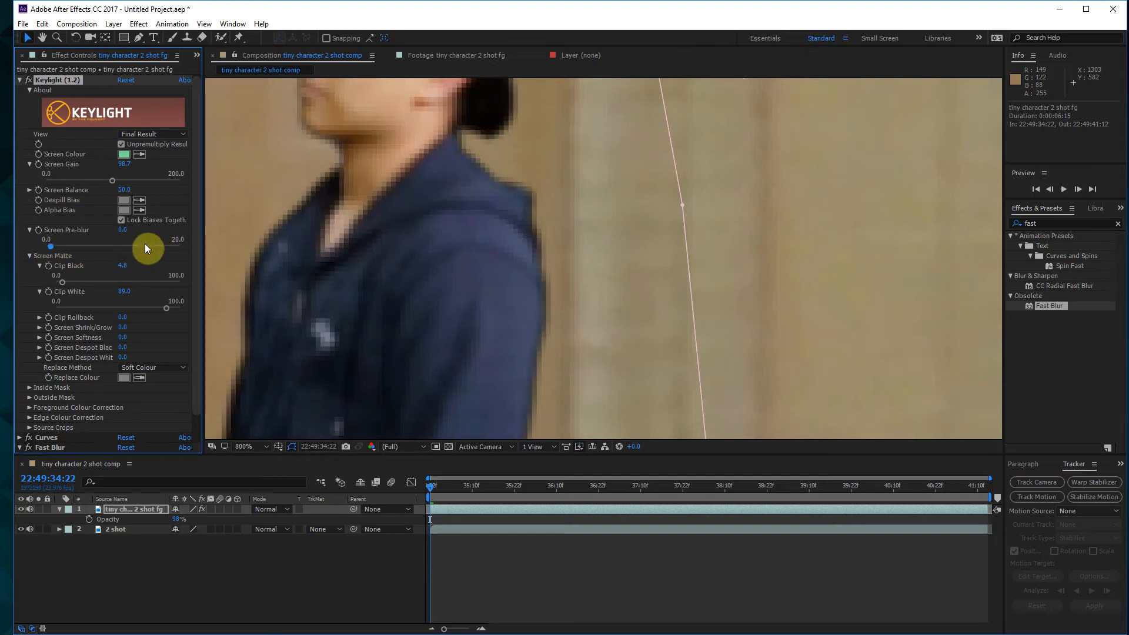
left_click(167, 246)
left_click(52, 247)
Set Keylight's Screen Pre-blur on the actor to 15.1 and check him against the whole shot with his layer deselected
left_click(168, 246)
scroll(509, 228, "down", 3)
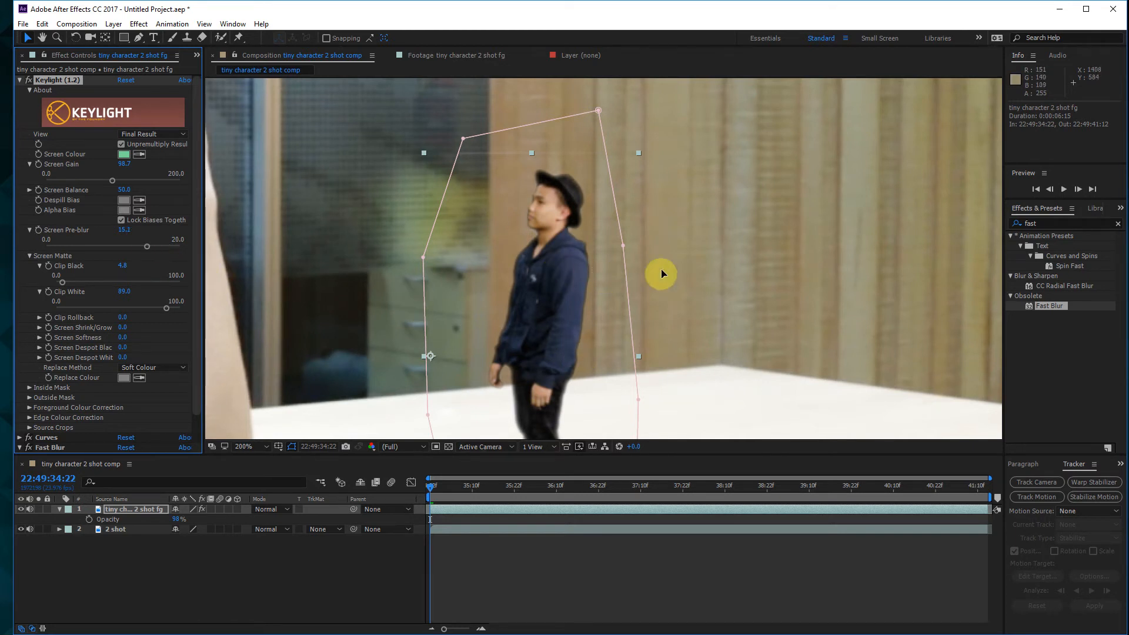
left_click(753, 267)
scroll(754, 267, "down", 4)
scroll(753, 265, "up", 1)
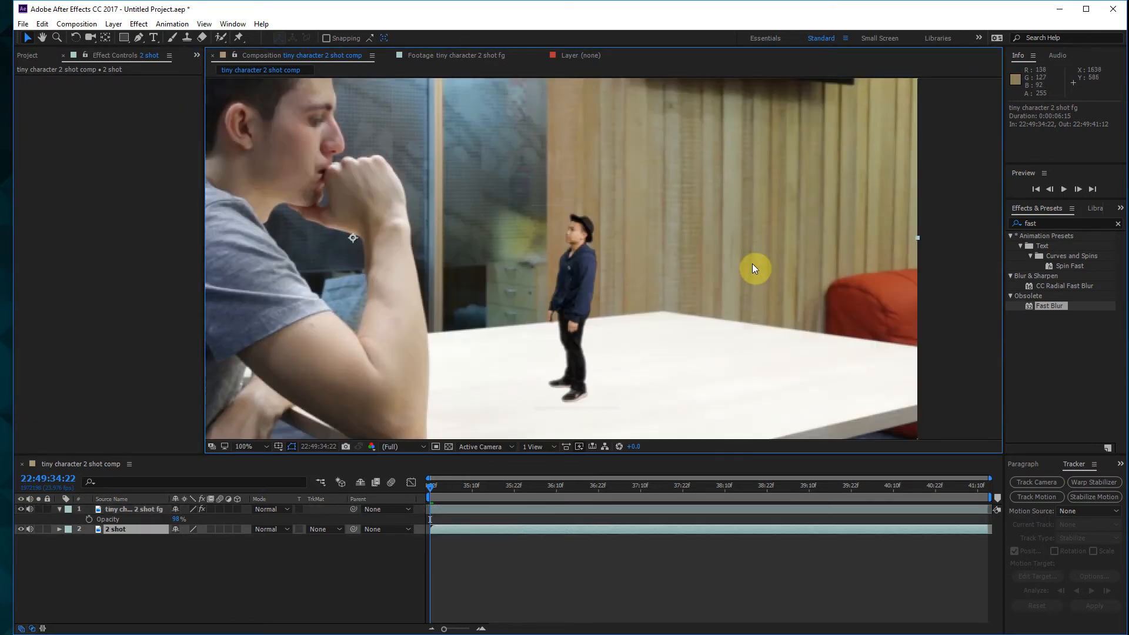
scroll(847, 240, "down", 1)
left_click(858, 238)
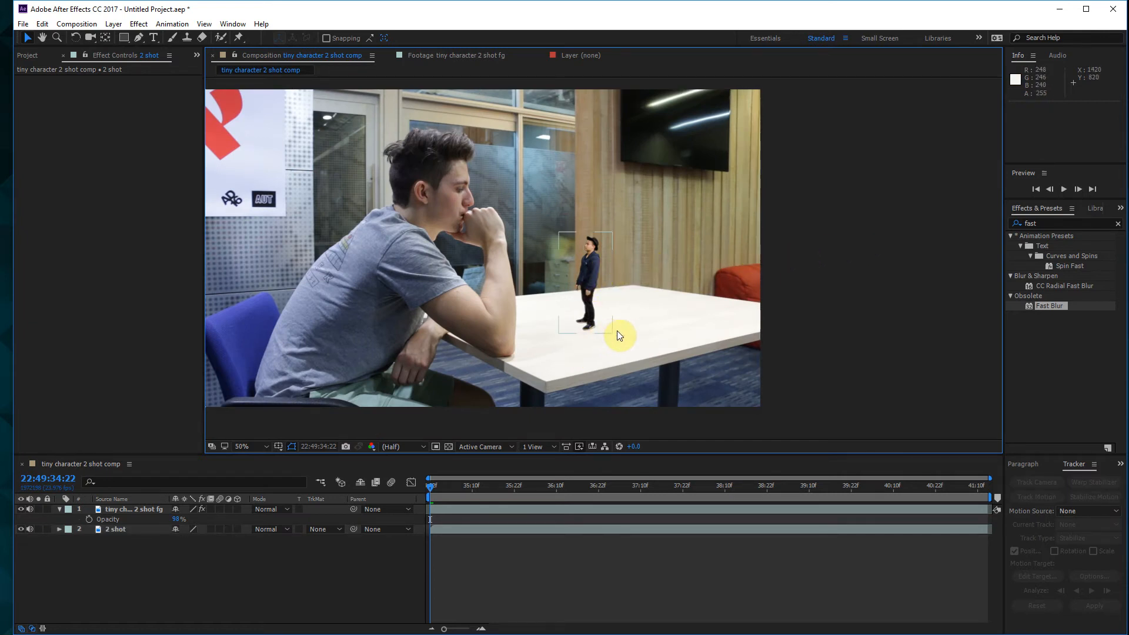
Raise the two lower vertices of the actor's mask to just beneath his shoes to cut off the faint line on the table
scroll(669, 320, "up", 3)
left_click_drag(669, 323, 660, 131)
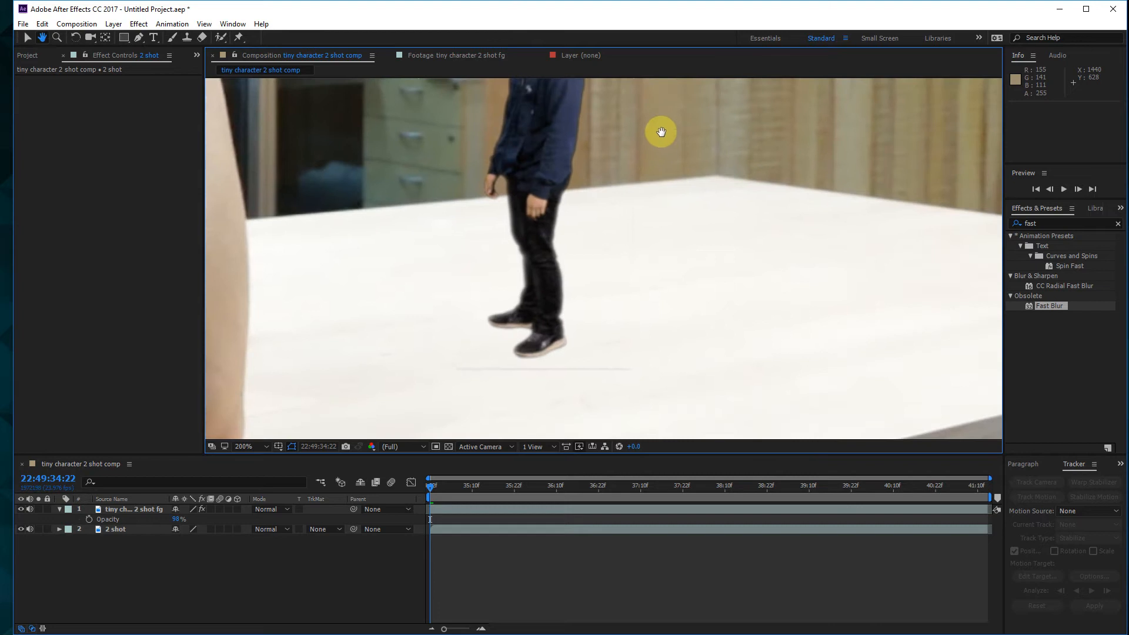
left_click(583, 383)
left_click(713, 379)
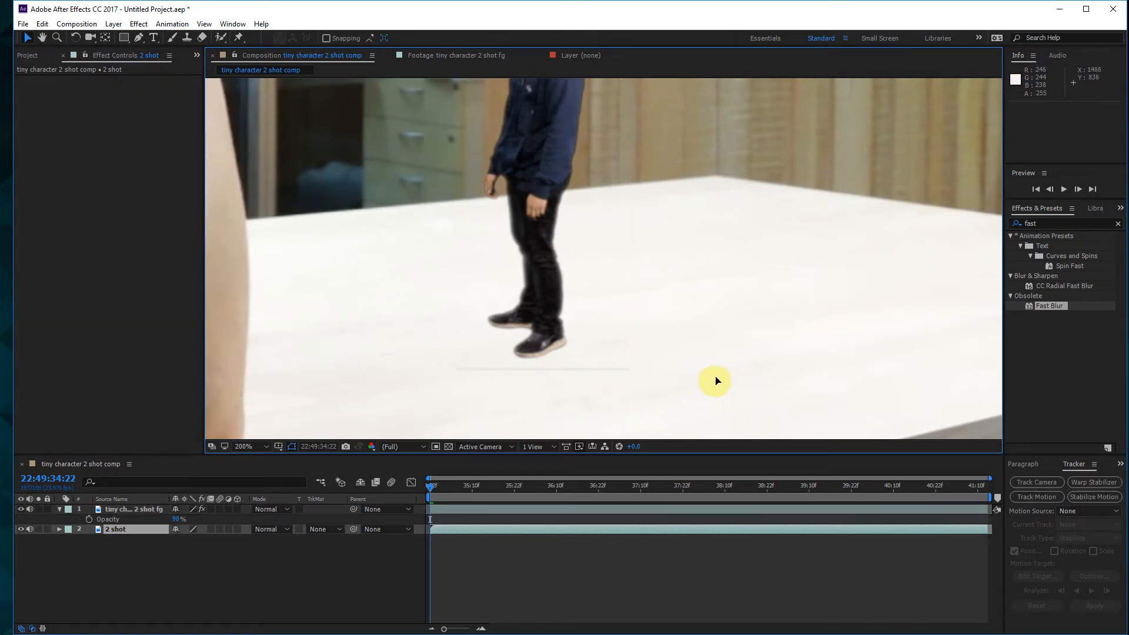
left_click(149, 514)
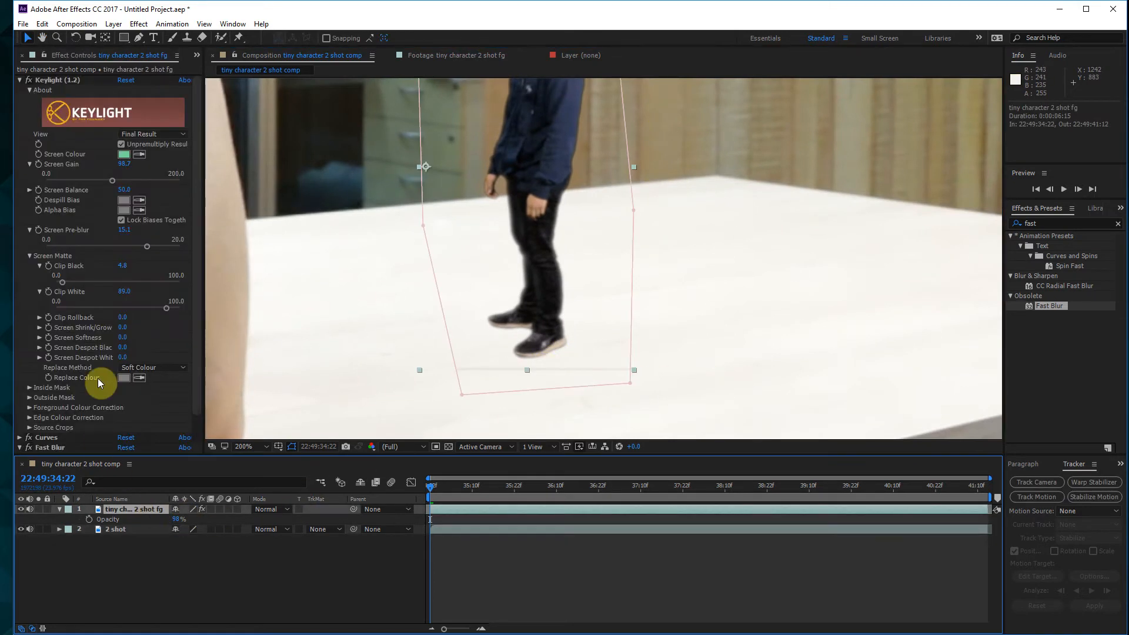
left_click_drag(464, 397, 451, 364)
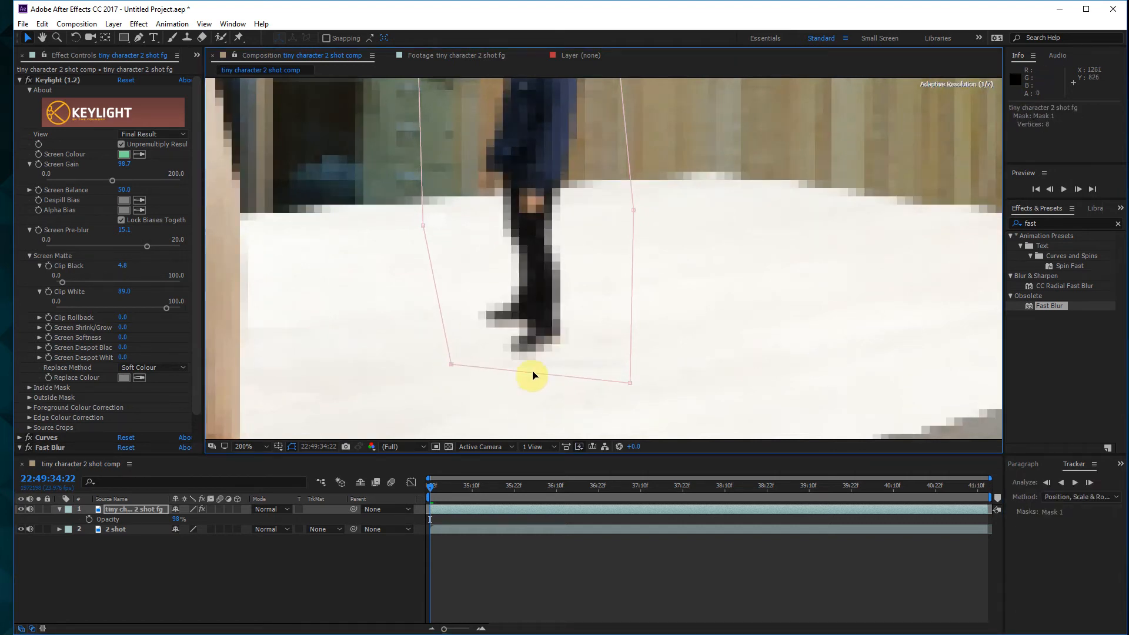
left_click_drag(630, 384, 636, 370)
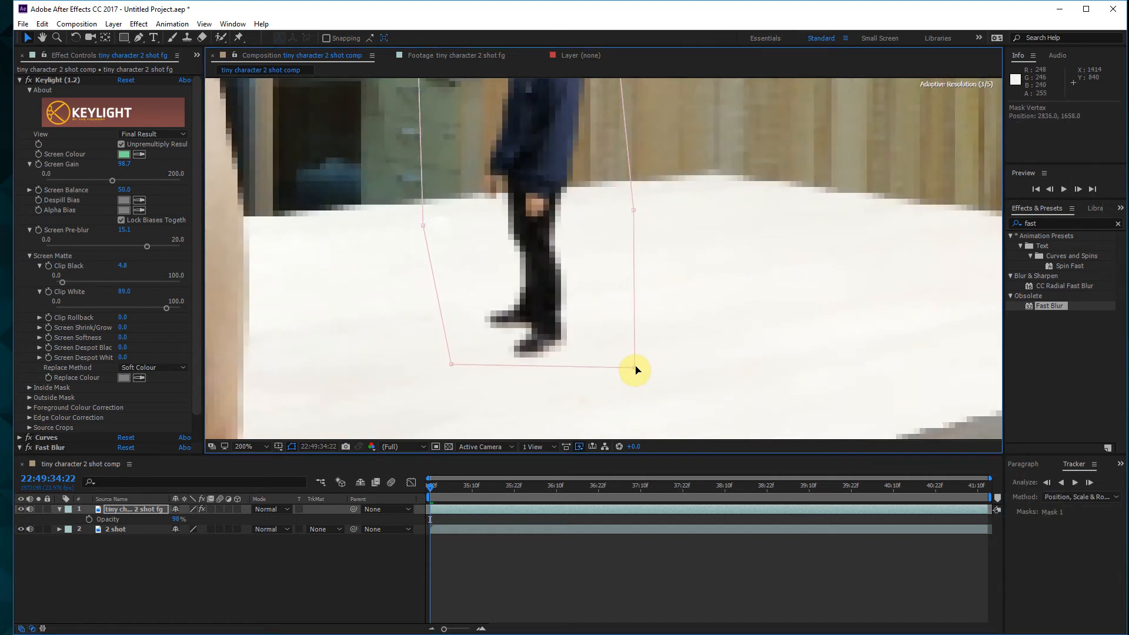
left_click(710, 365)
left_click(721, 369)
scroll(791, 341, "down", 1)
scroll(791, 341, "up", 1)
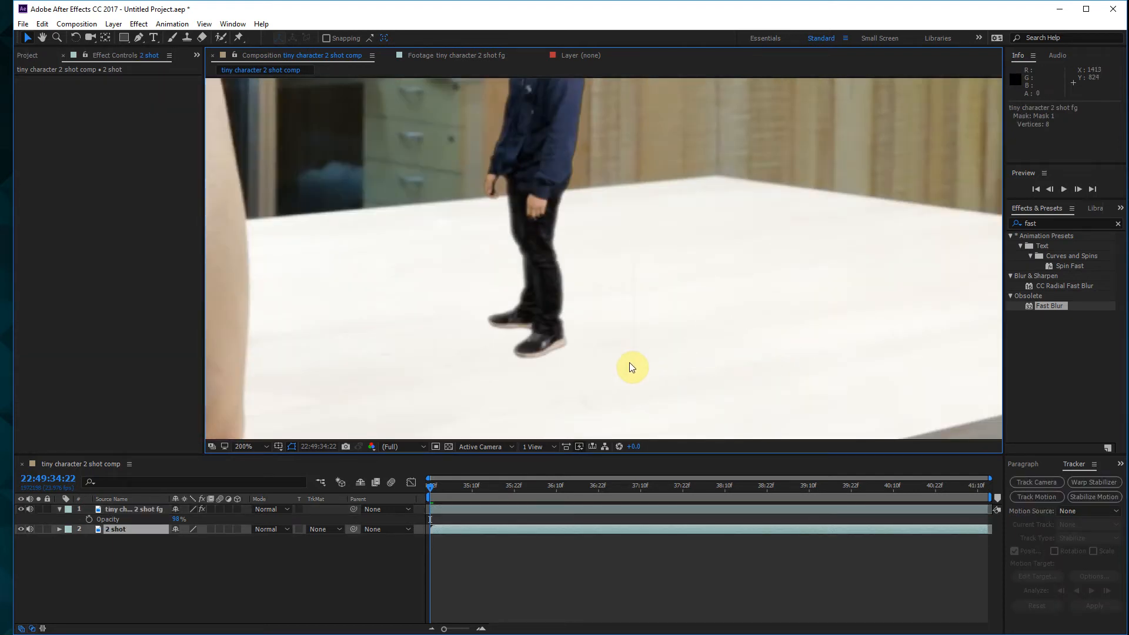
Pull the lower vertex of the actor's mask on the far side from the seated man slightly inward and up, and view the full shot
left_click(174, 509)
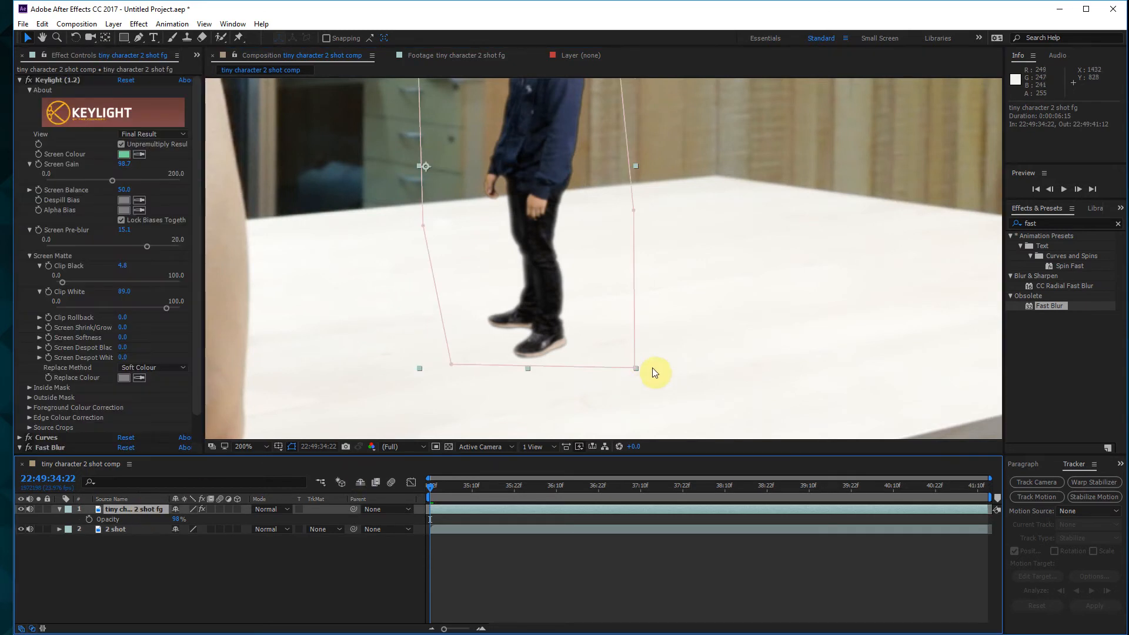
left_click_drag(636, 371, 618, 364)
left_click(694, 364)
left_click(735, 279)
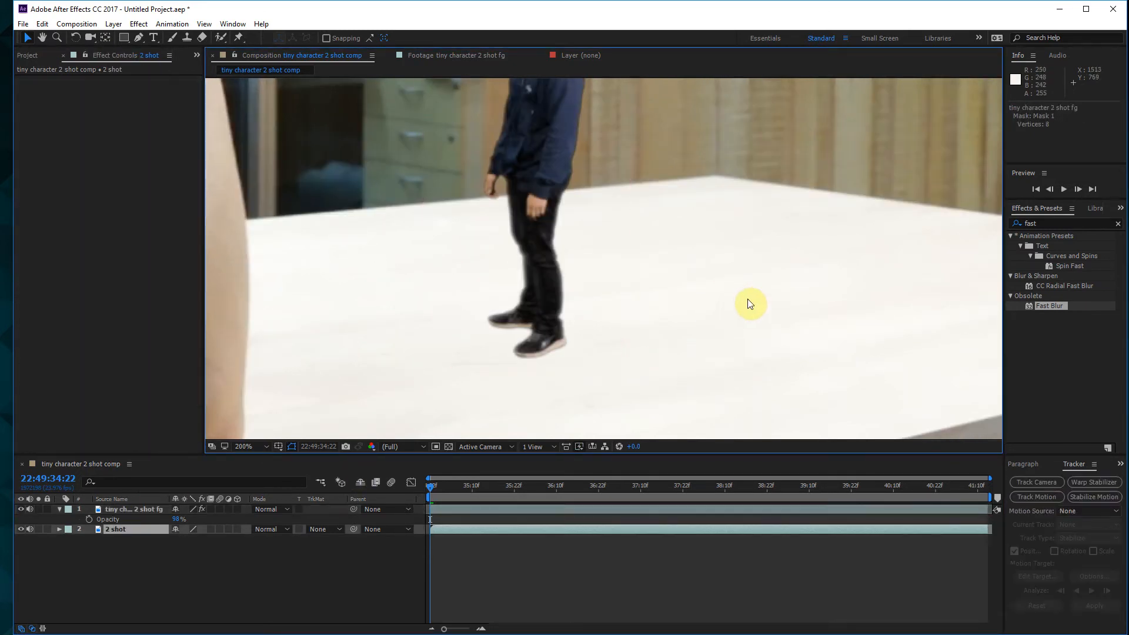
scroll(747, 300, "down", 2)
scroll(749, 292, "down", 1)
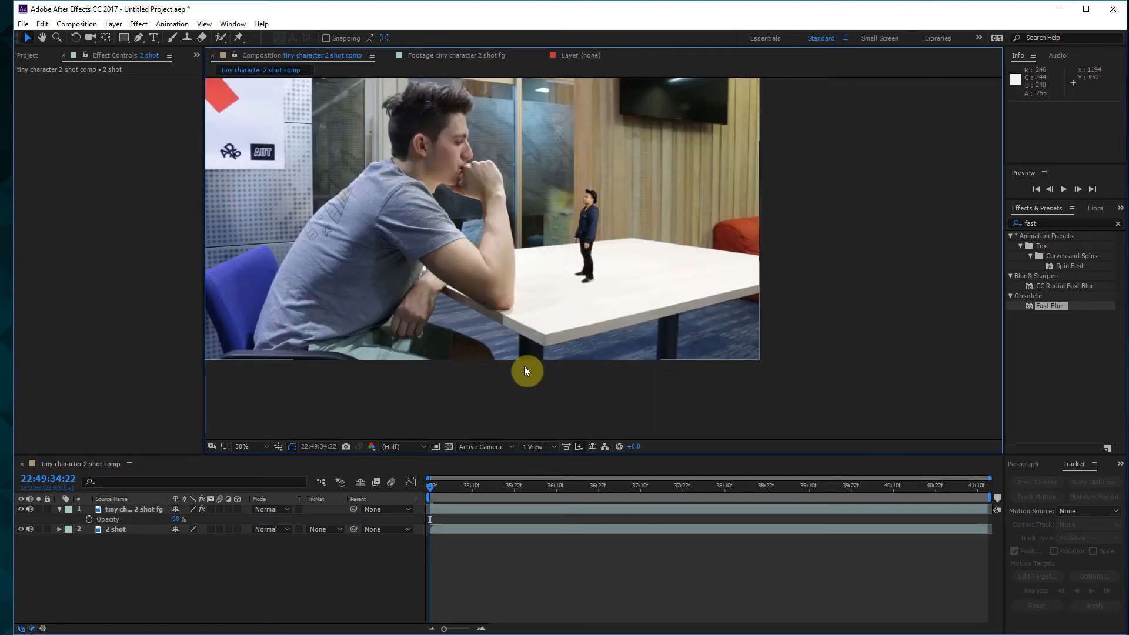
left_click_drag(448, 485, 298, 479)
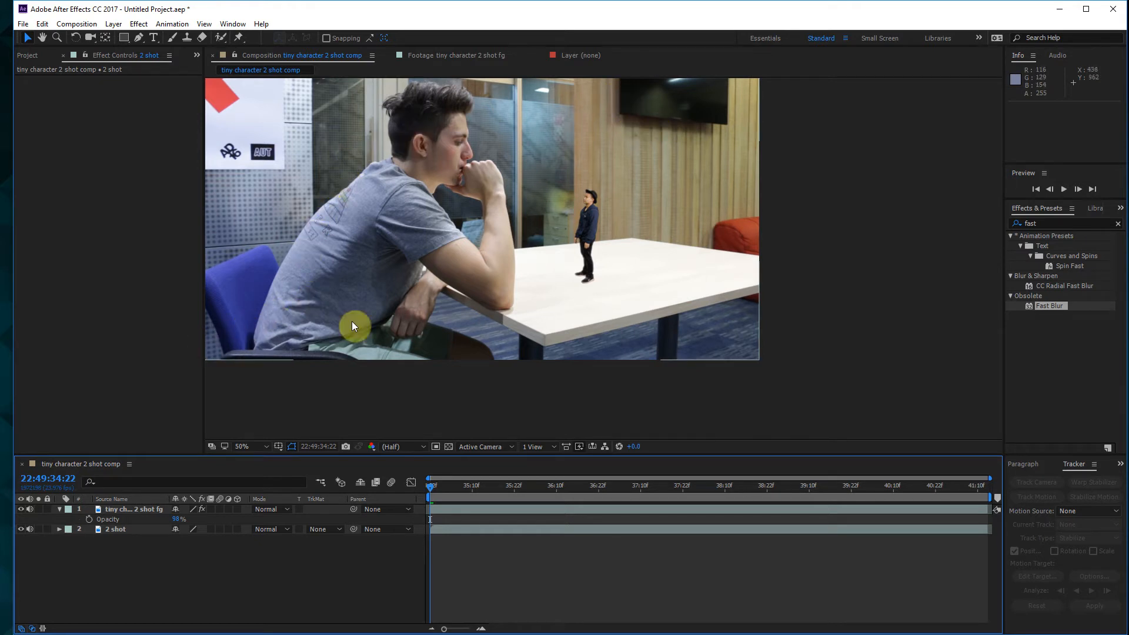
Collapse the actor's Keylight and Fast Blur settings and duplicate the tiny character 2 shot fg layer
left_click(136, 511)
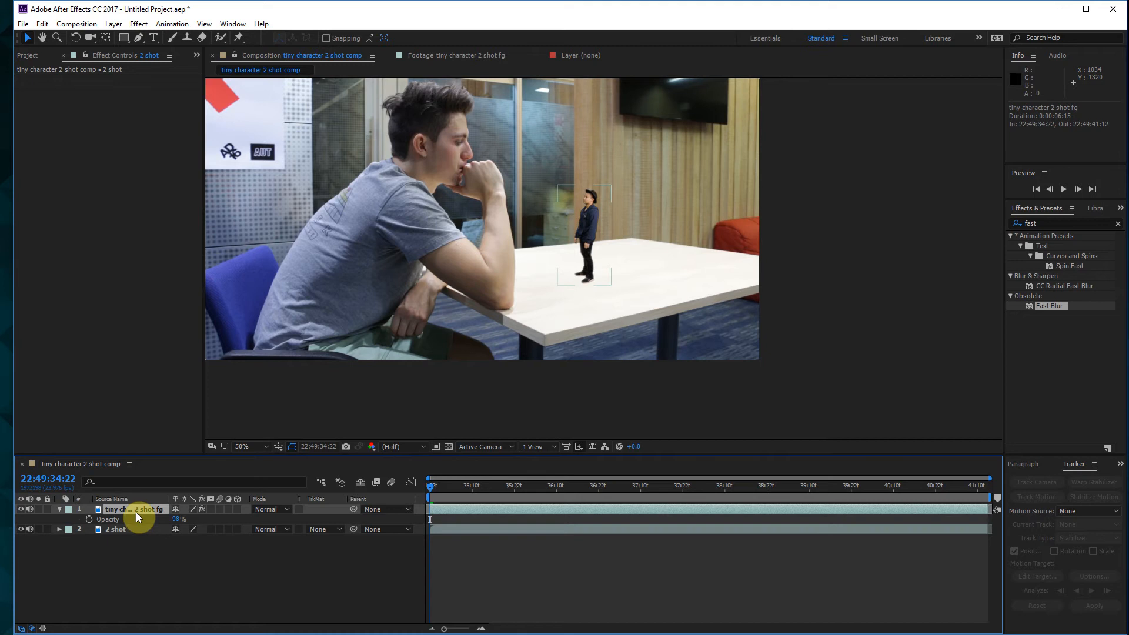
left_click(20, 81)
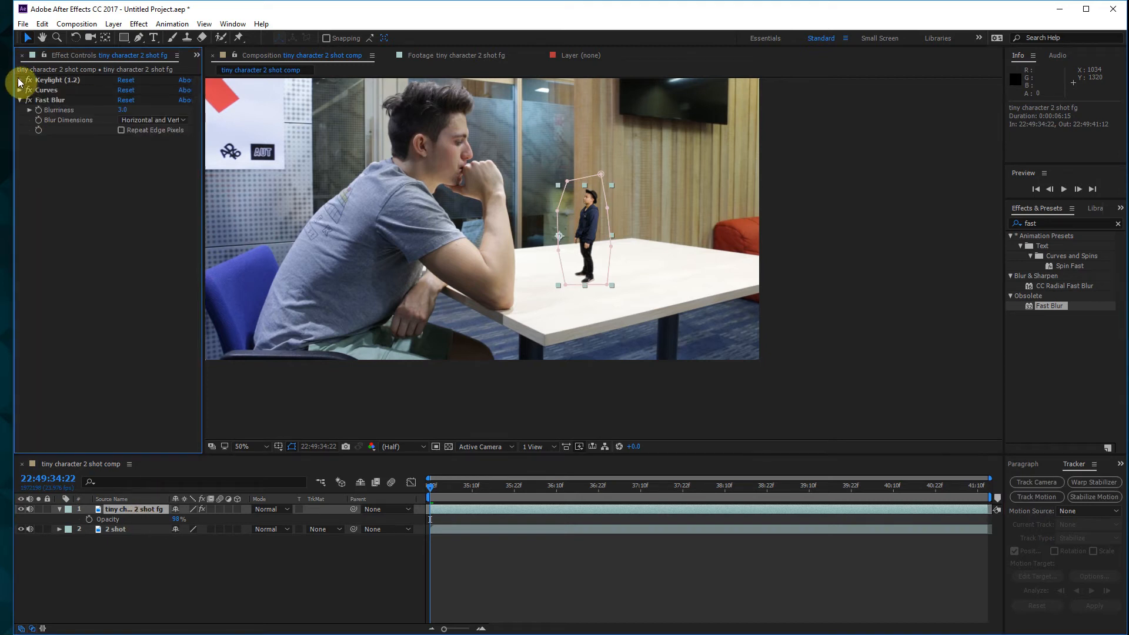
left_click(20, 100)
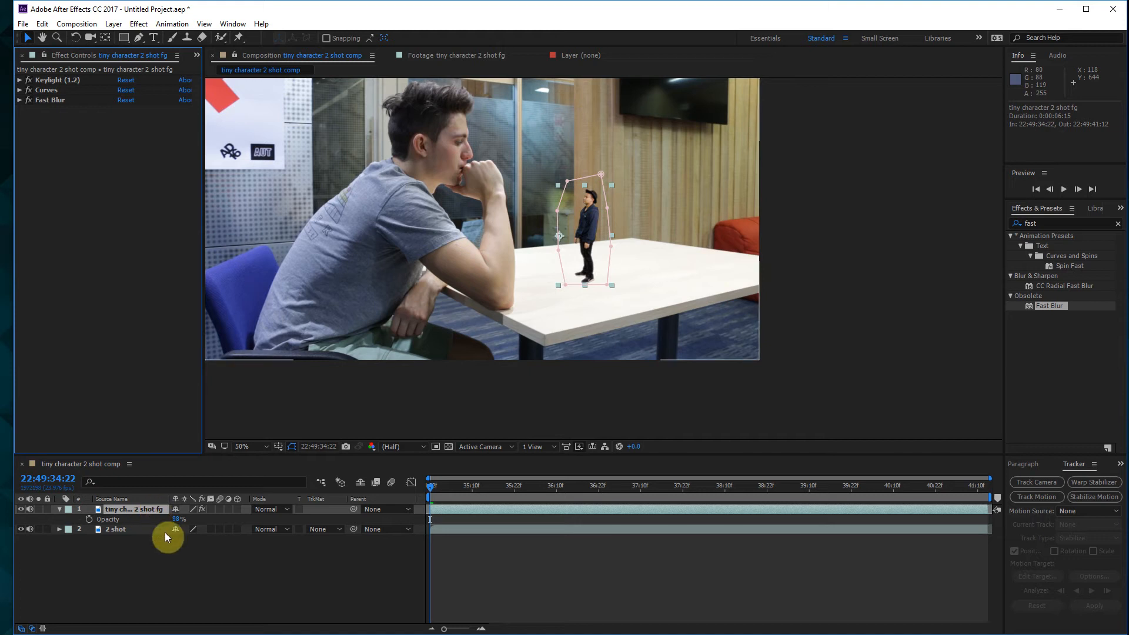
left_click(131, 511)
key("ctrl+d")
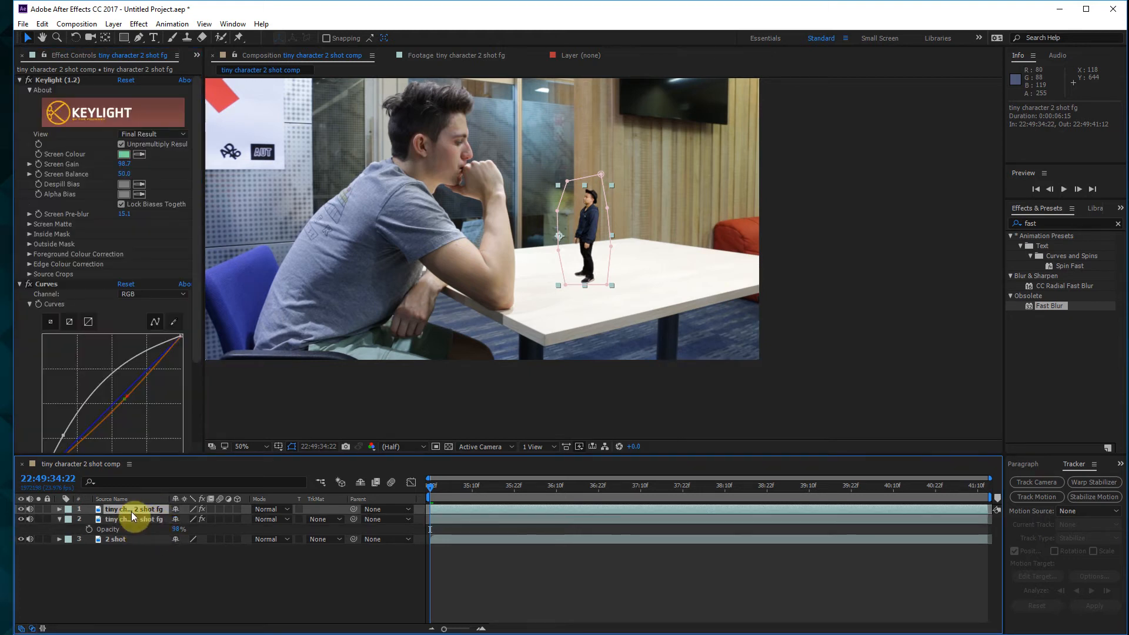
Rename the lower tiny character copy to shadow and collapse its layer properties
left_click(133, 517)
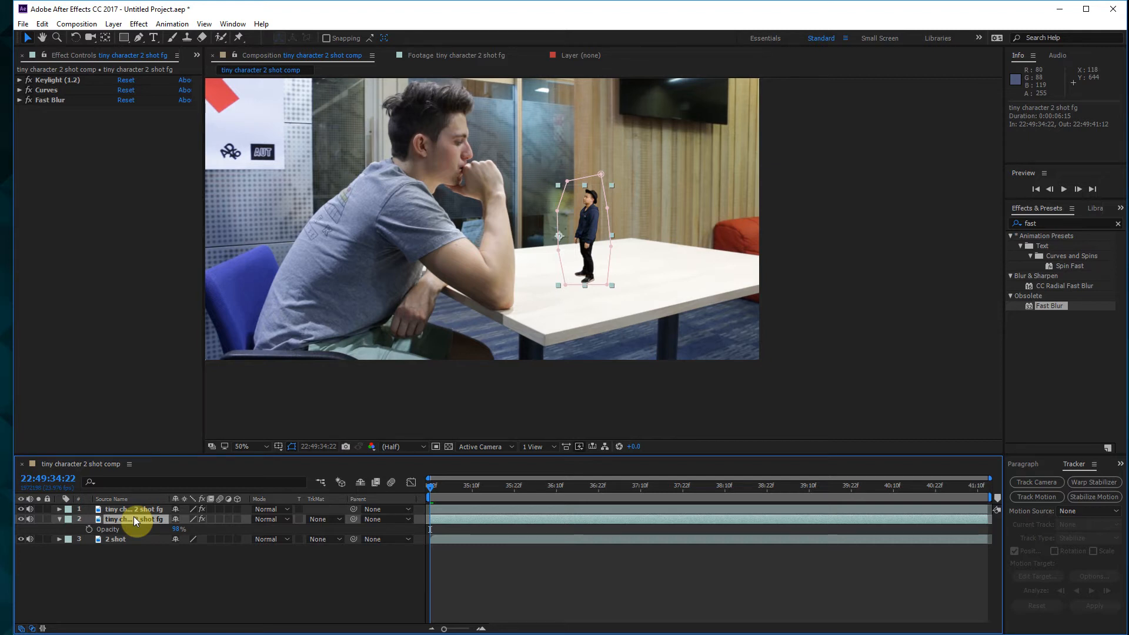
type("shadow")
key("Return")
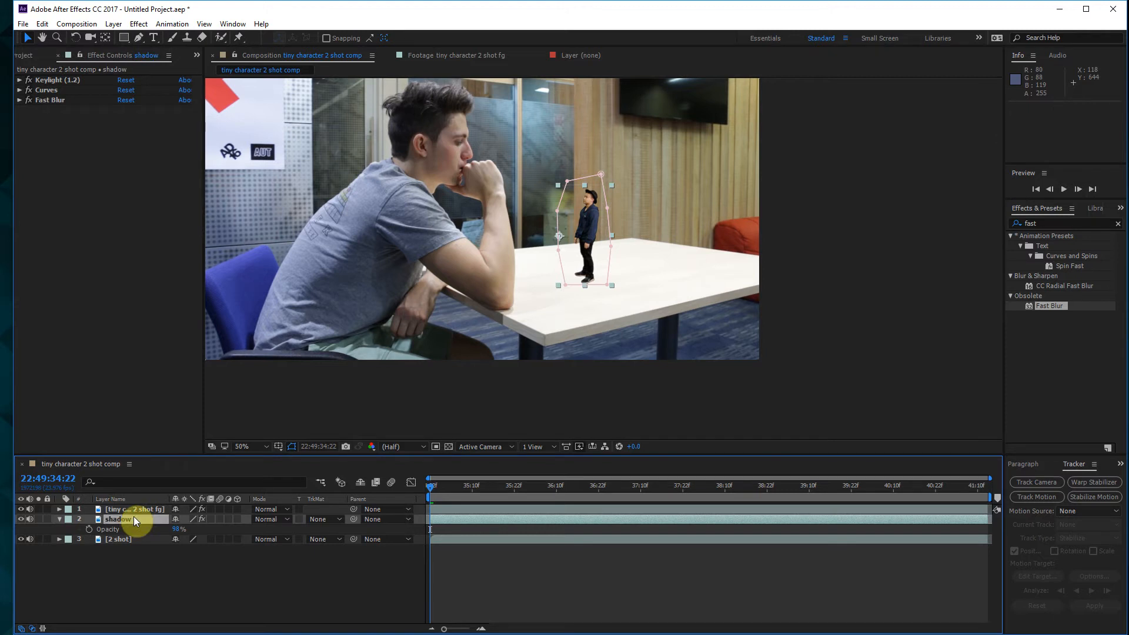
left_click(59, 517)
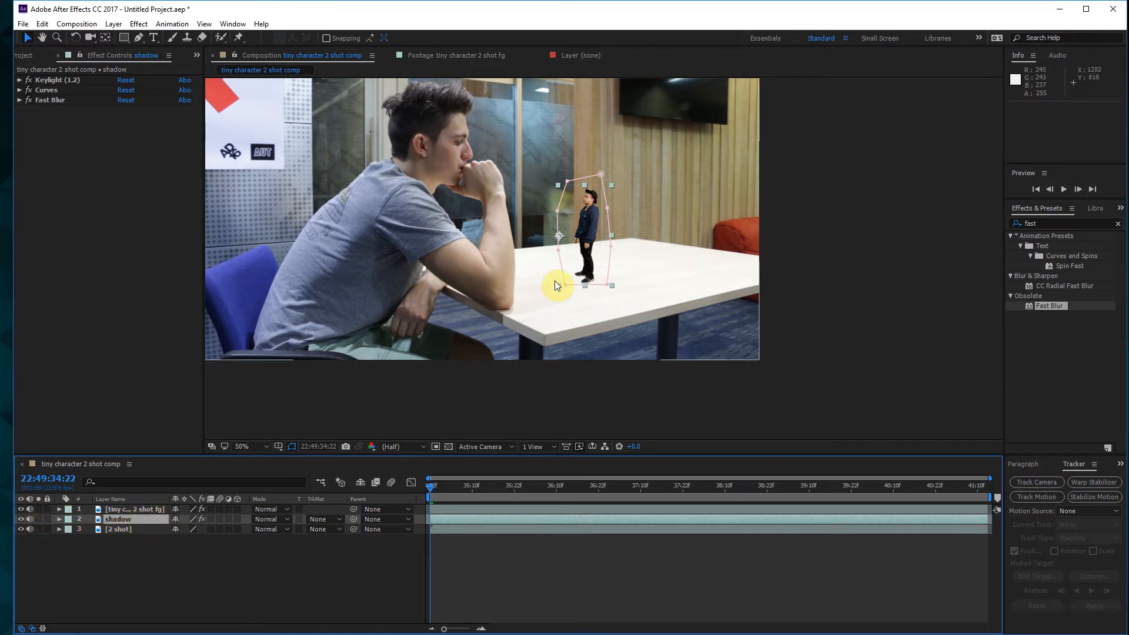
Lower the two upper mask vertices of the tiny character 2 shot fg layer to just above the actor's hat
scroll(604, 260, "up", 2)
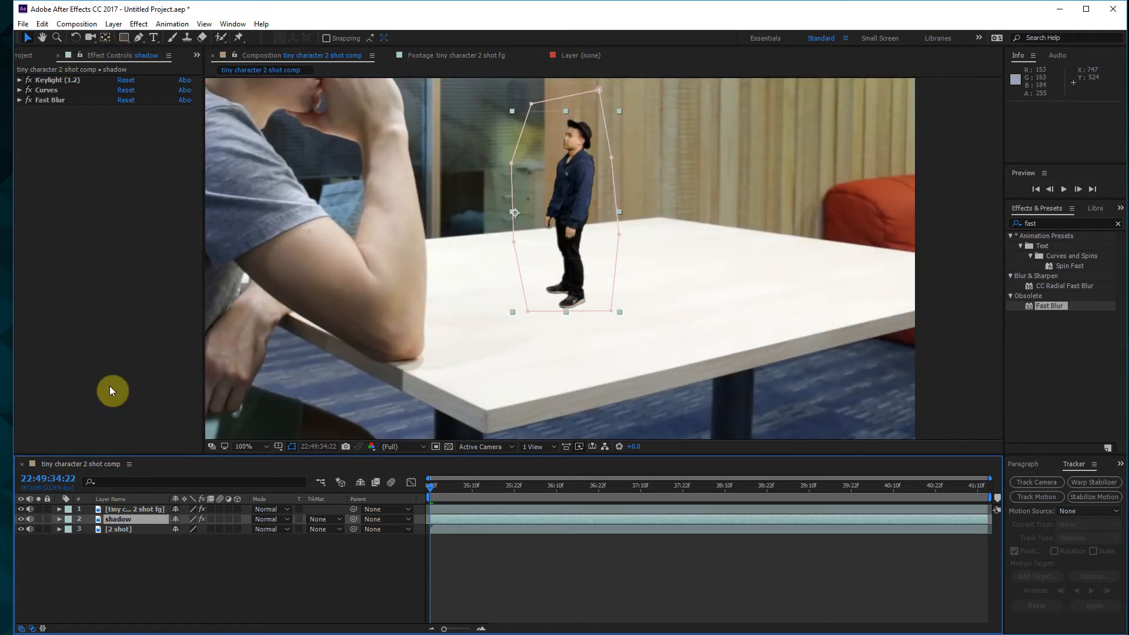
left_click(122, 510)
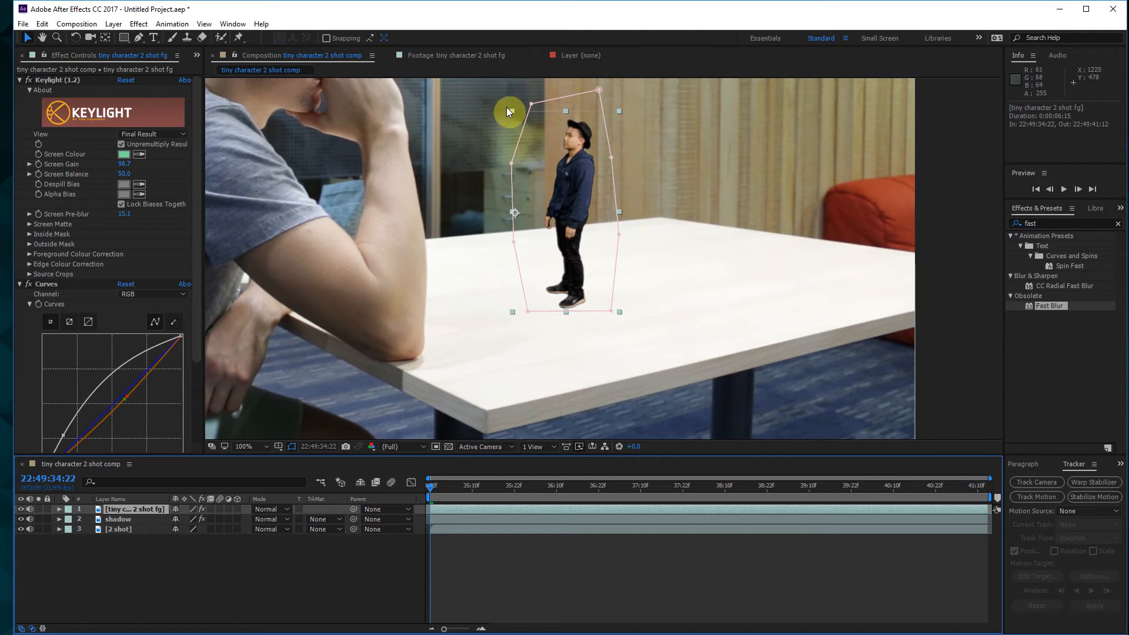
left_click_drag(532, 104, 533, 116)
left_click_drag(599, 89, 602, 114)
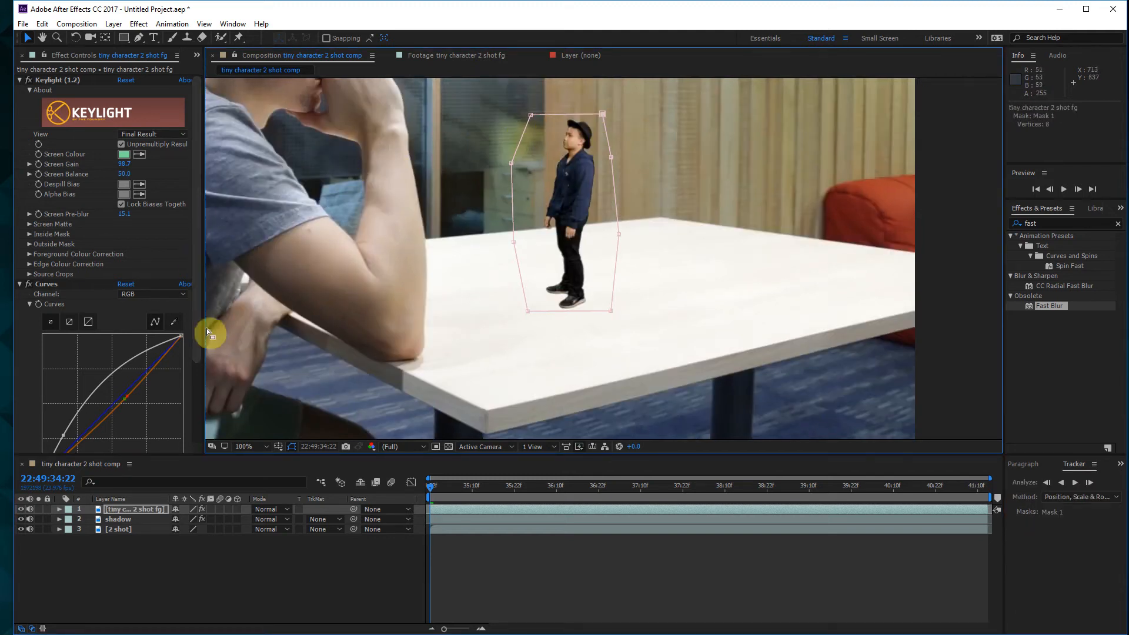
left_click(687, 281)
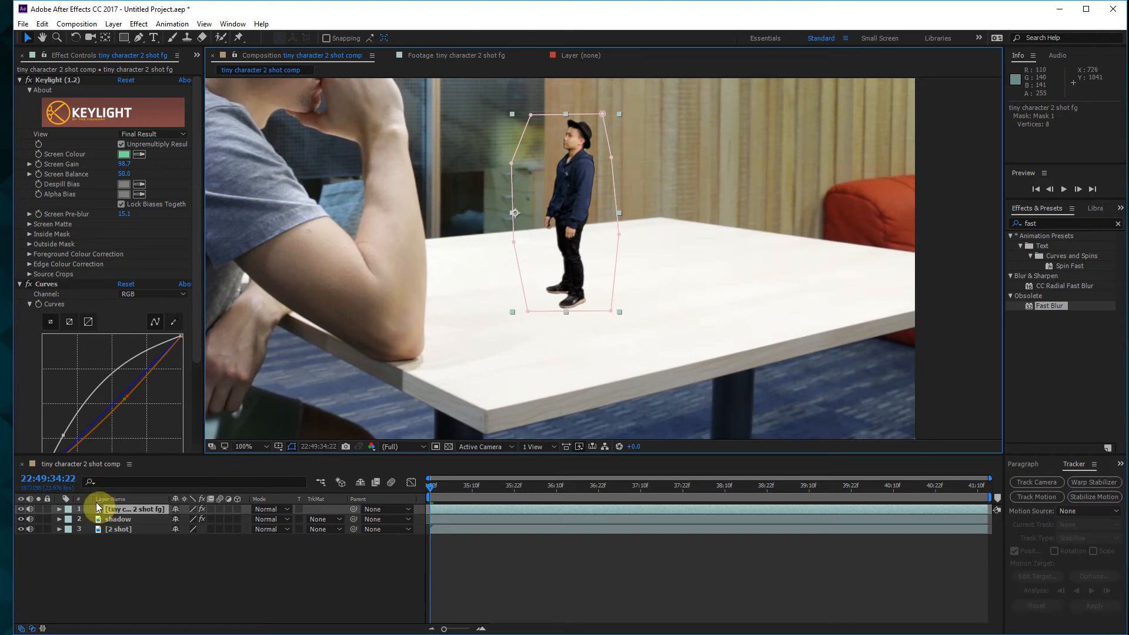
Lower the two upper mask vertices of the shadow layer to just above the hat, matching the foreground layer's mask
left_click(117, 520)
left_click_drag(534, 101, 531, 112)
left_click_drag(597, 90, 617, 116)
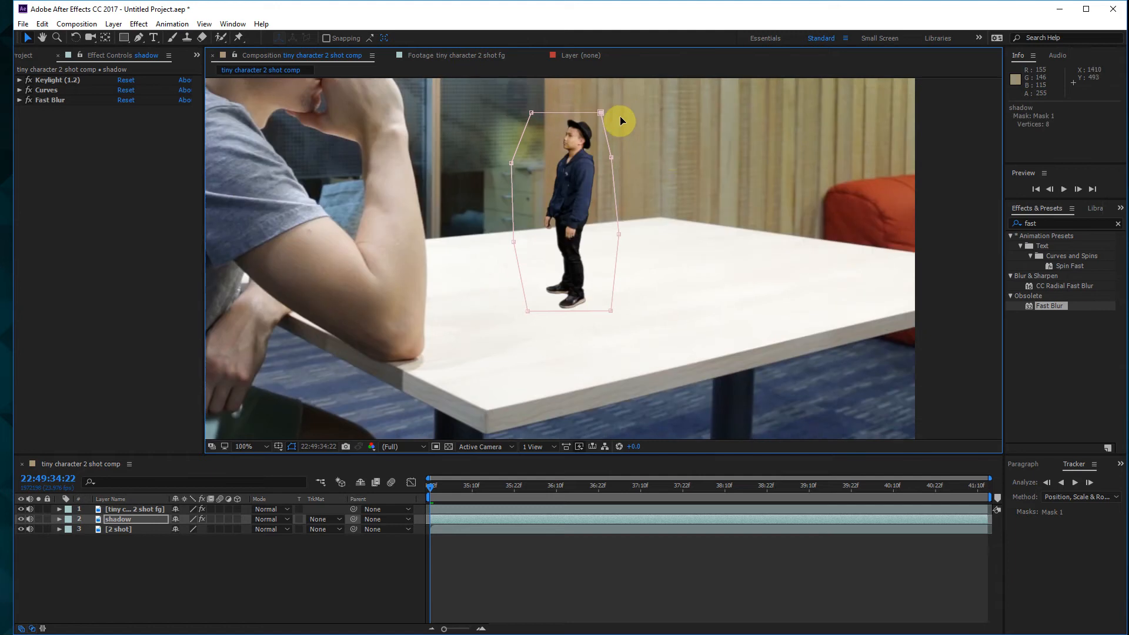
left_click(608, 228)
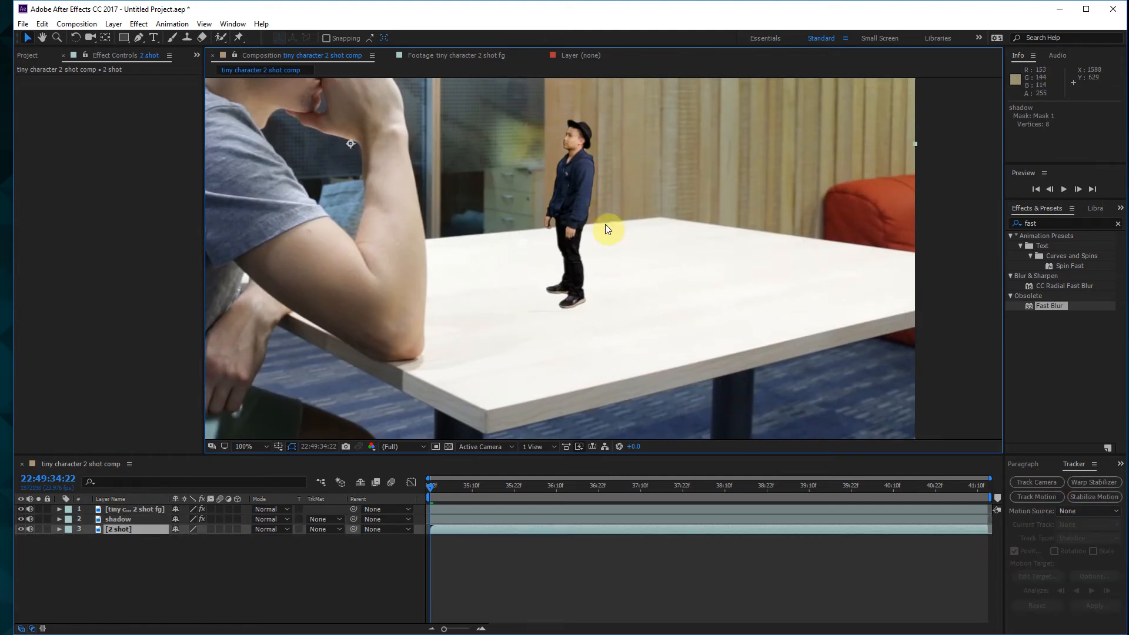
Move the shadow layer's anchor point down to the actor's feet with the Pan Behind tool
left_click(116, 520)
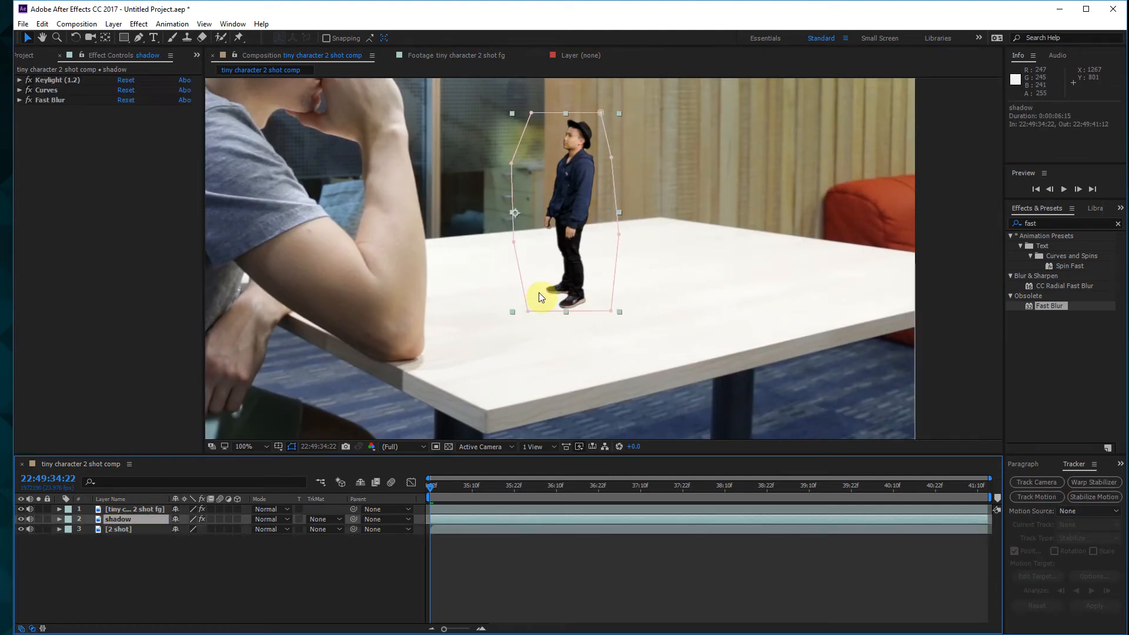
left_click(109, 41)
left_click_drag(517, 222, 562, 296)
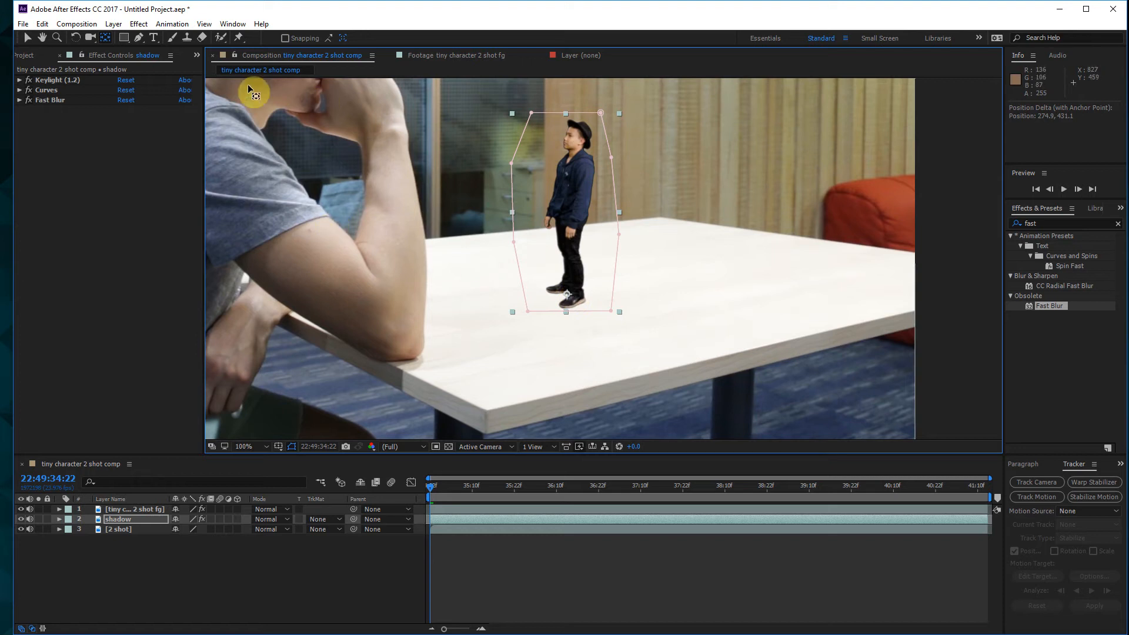
Rotate the shadow layer about the feet to about -115°, so it lies across the table toward the seated man's elbow
left_click(75, 38)
left_click_drag(586, 160, 428, 296)
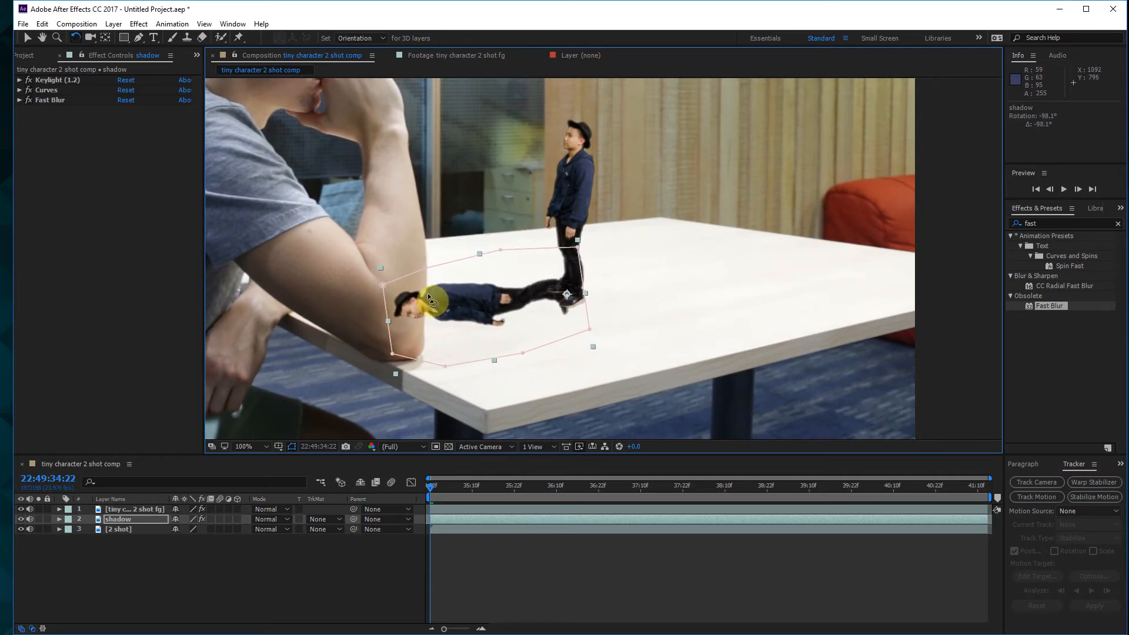
left_click_drag(428, 293, 432, 343)
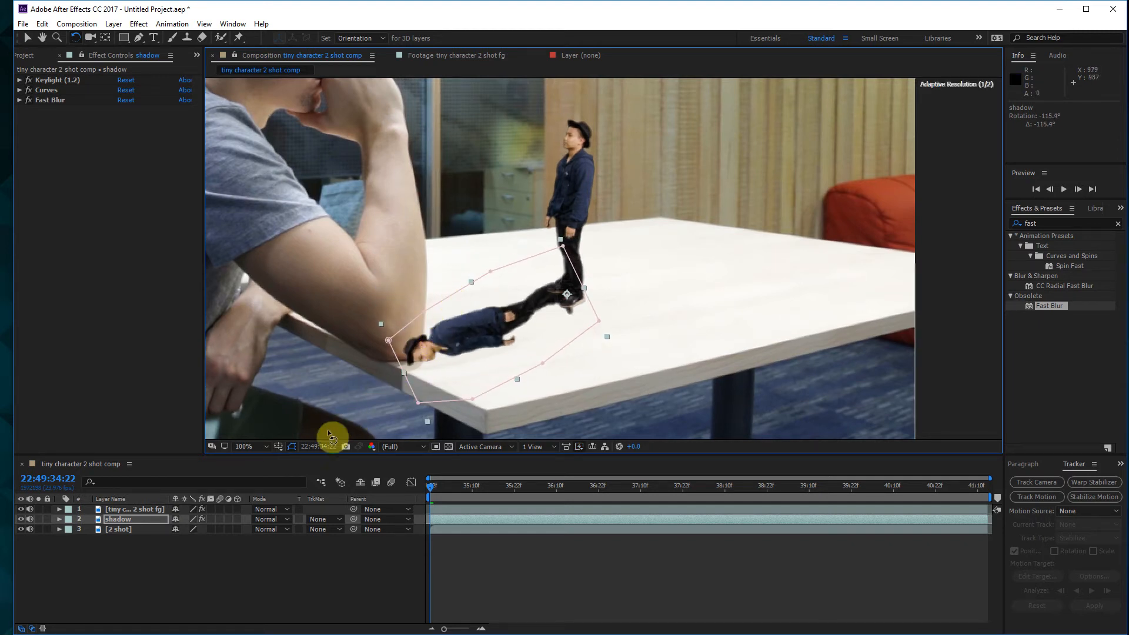
Hide the mask outlines and flip the shadow layer across its width, scaling it to about -26% by 32%
left_click(293, 446)
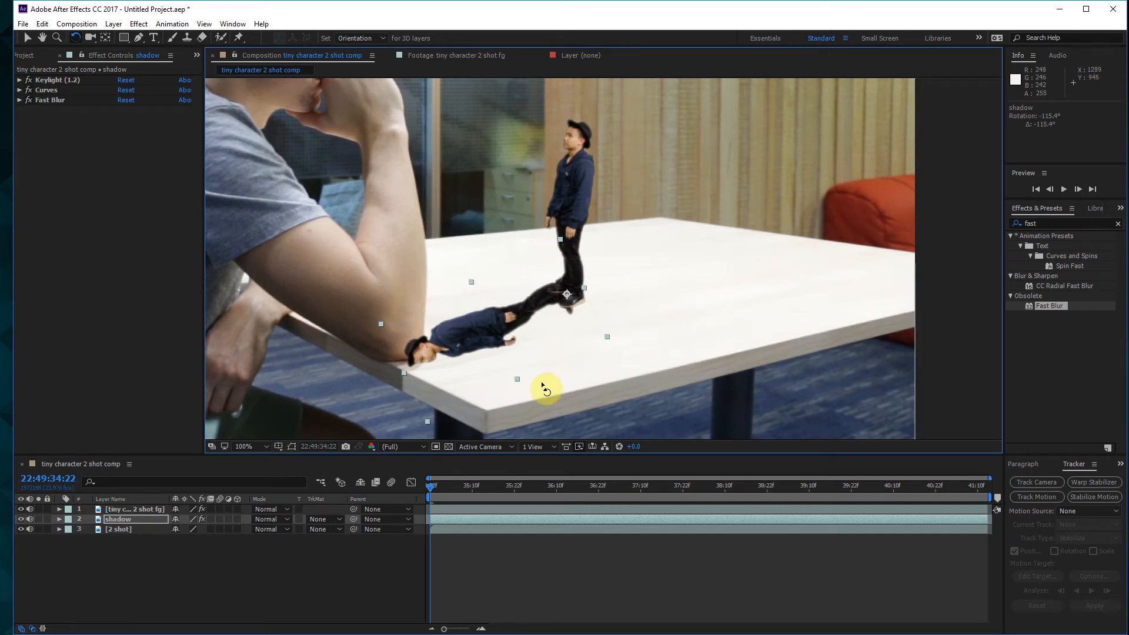
left_click(28, 37)
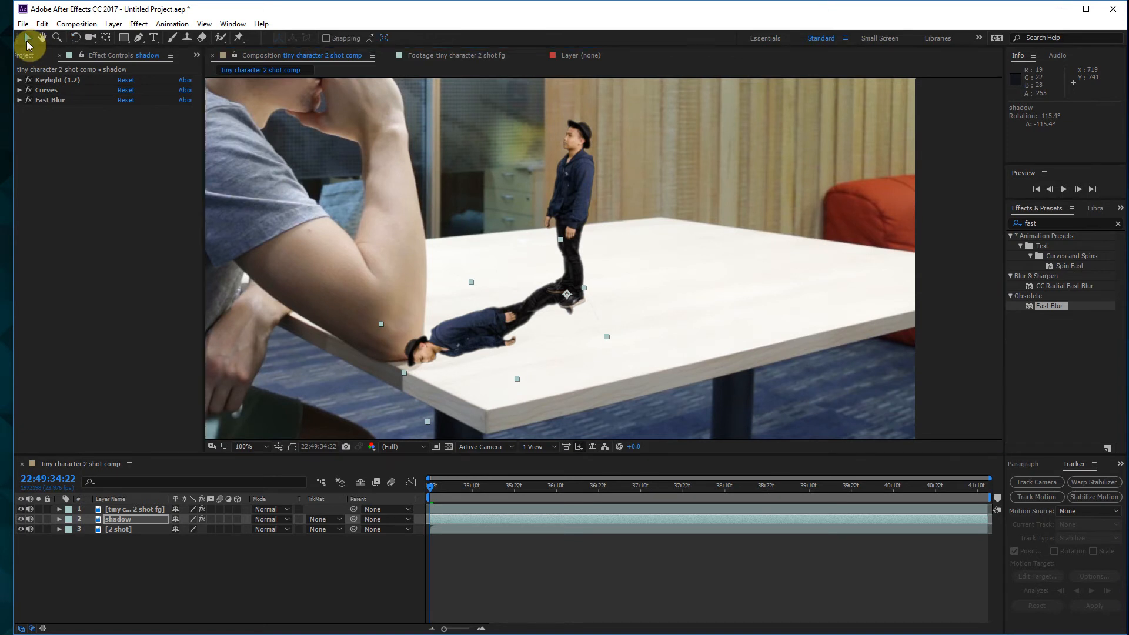
left_click_drag(518, 378, 440, 307)
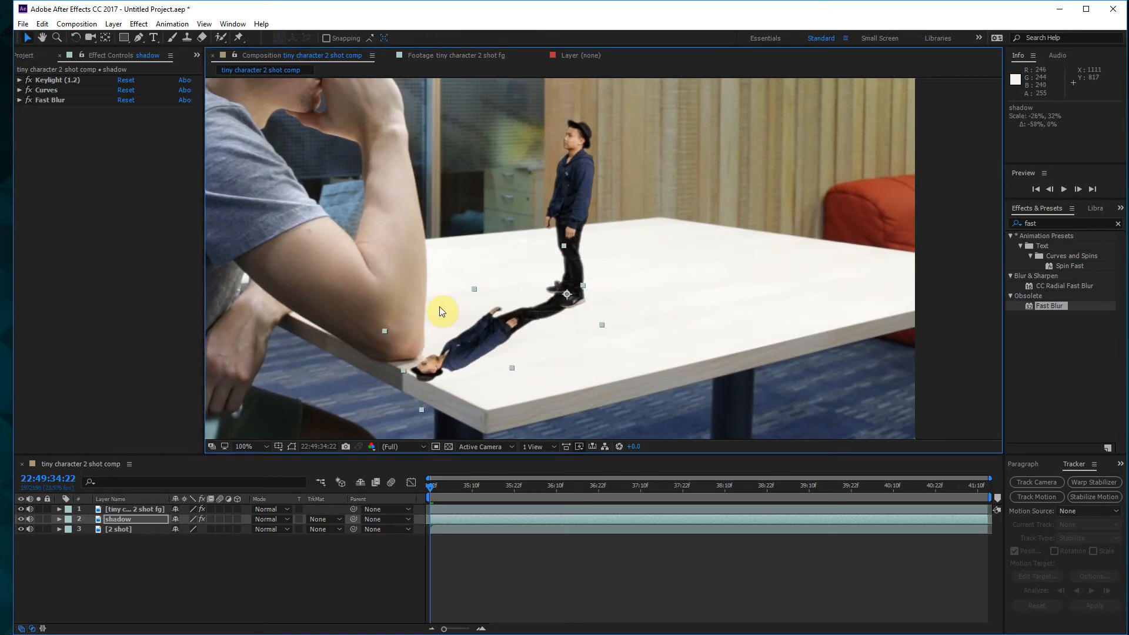
Rotate the flipped shadow layer to about -106° and return to the Selection tool
left_click(75, 37)
left_click_drag(497, 361, 427, 361)
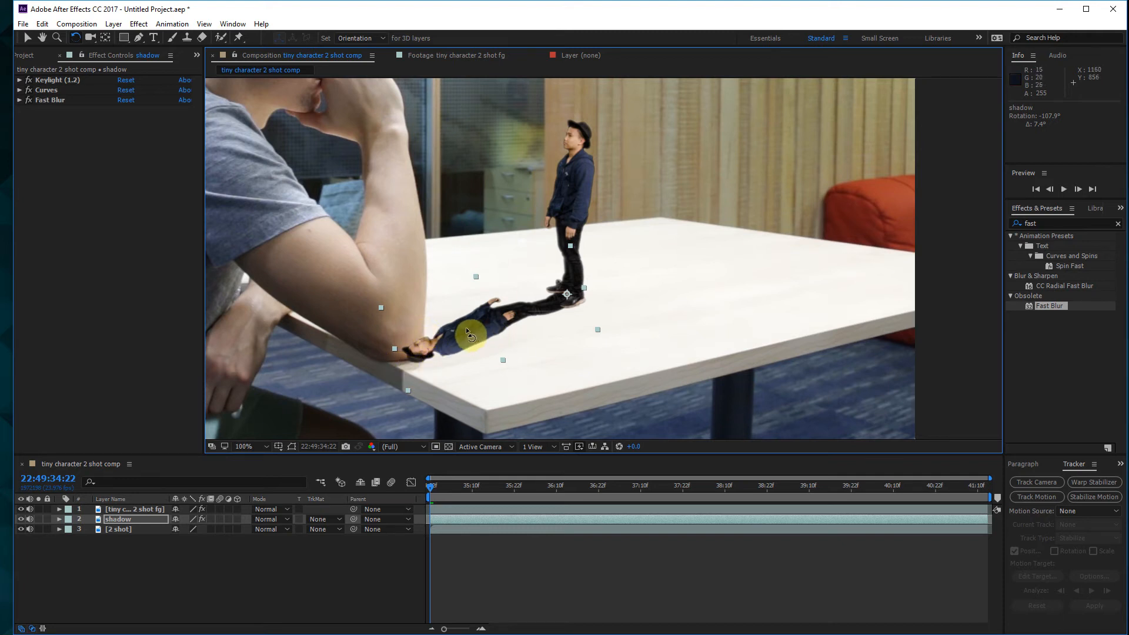
left_click_drag(466, 327, 464, 326)
left_click(27, 37)
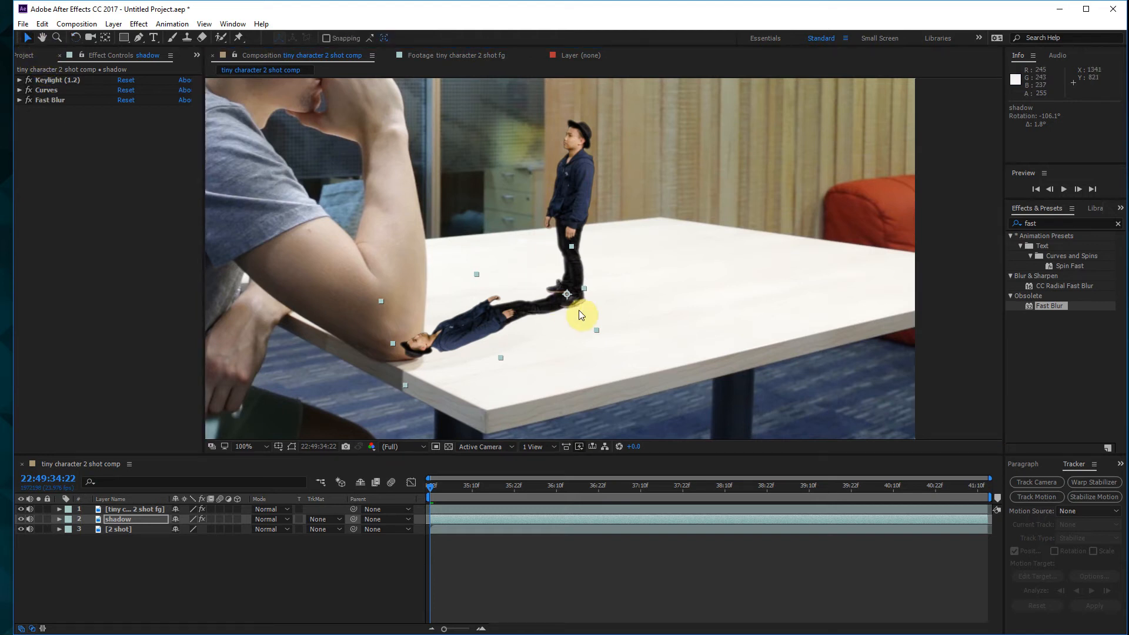
Fine-tune the shadow layer's scale and position so its feet line up with the standing character's feet
left_click_drag(554, 305, 554, 306)
left_click_drag(477, 276, 476, 278)
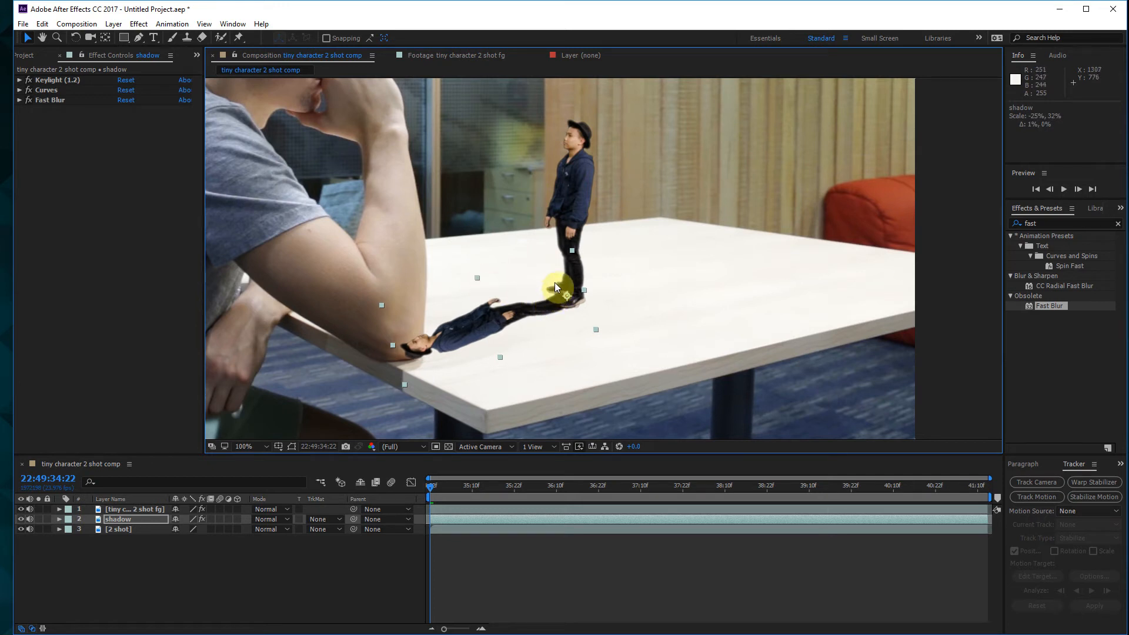
left_click_drag(560, 291, 553, 300)
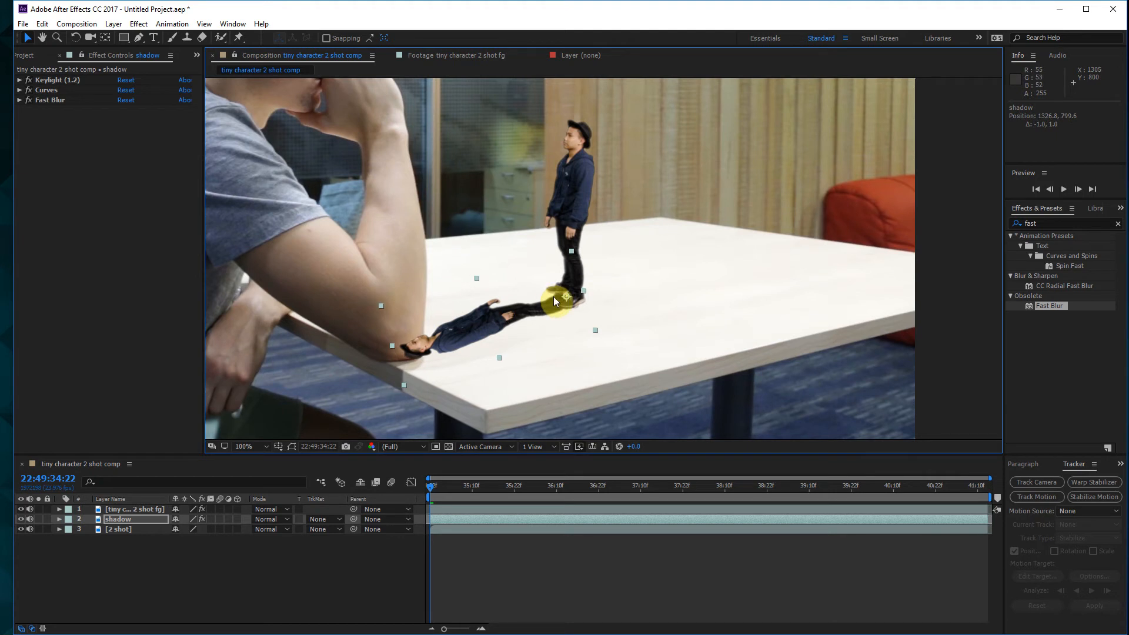
Apply the Tint effect to the shadow layer and map white to black
left_click(1119, 227)
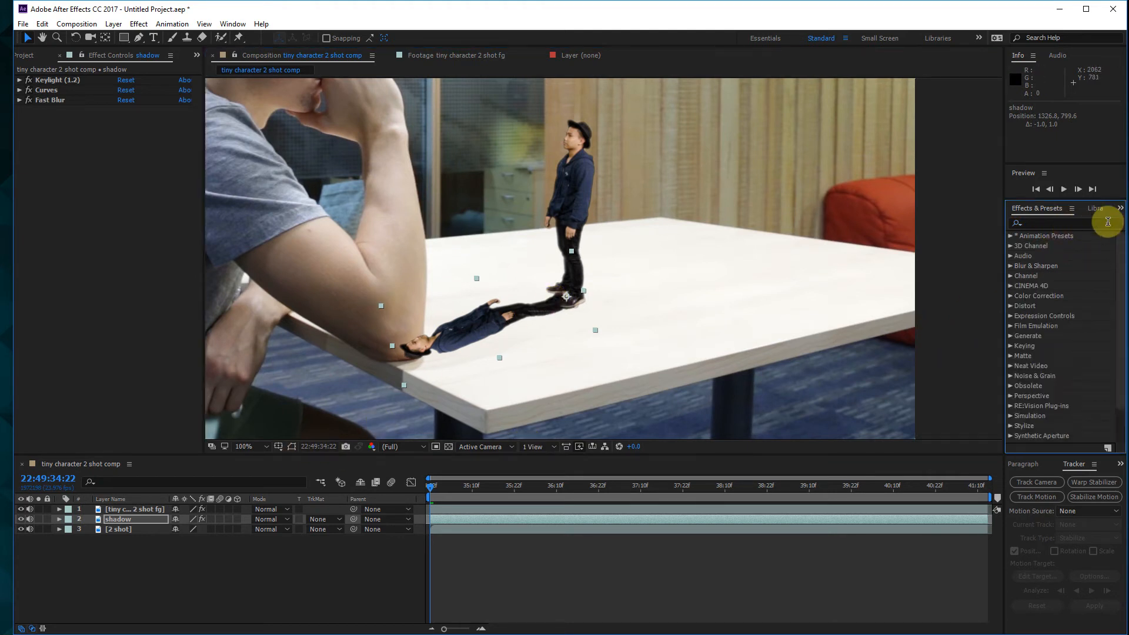
left_click(1108, 222)
type("tint")
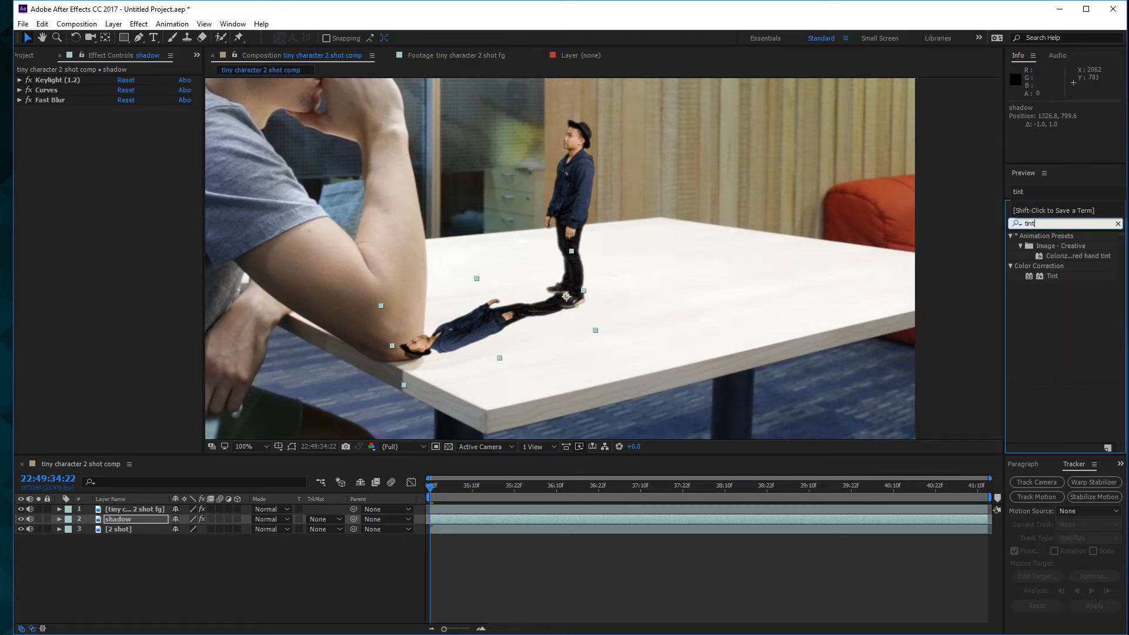
left_click(1052, 276)
left_click_drag(1052, 279, 132, 520)
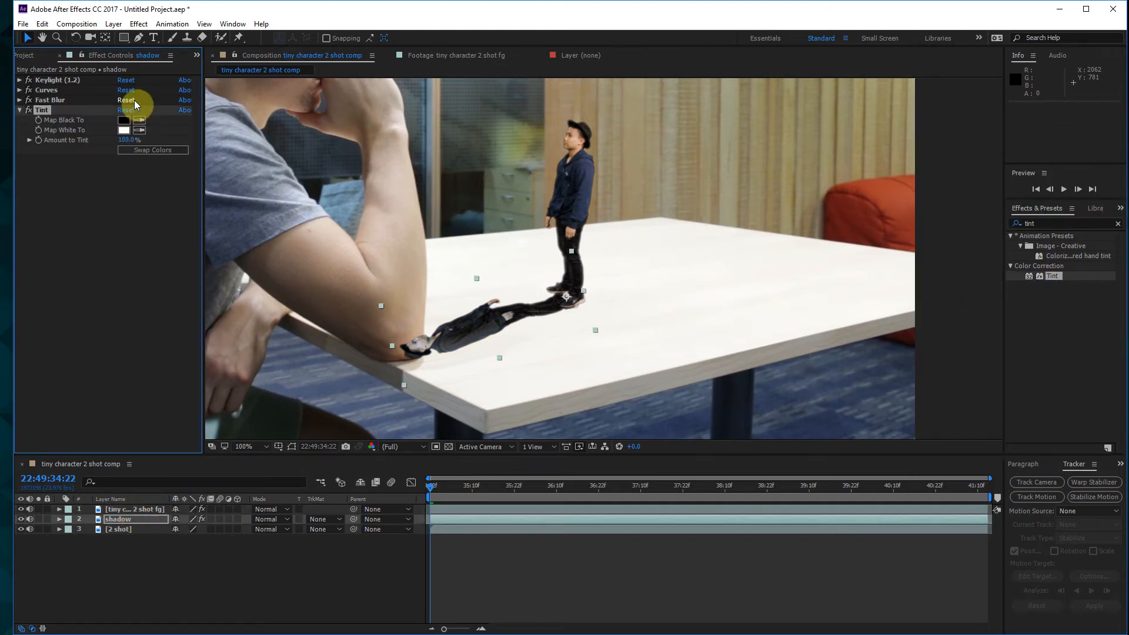
left_click(141, 130)
left_click(125, 120)
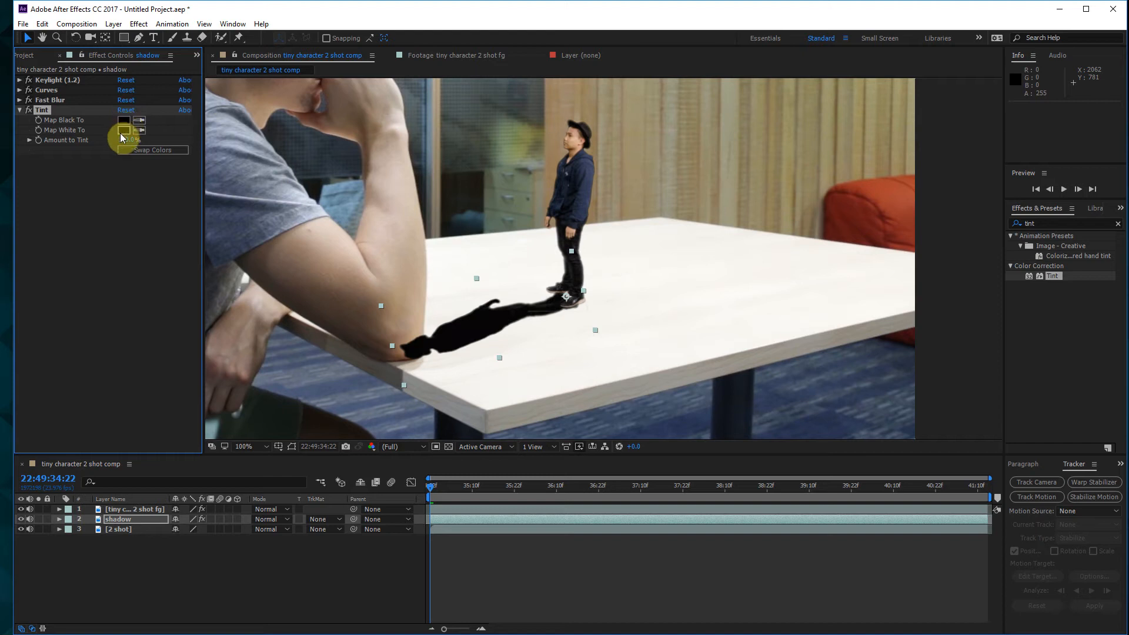
Lower the shadow layer's opacity to 50%, and fine-tune it to 43%
left_click(110, 522)
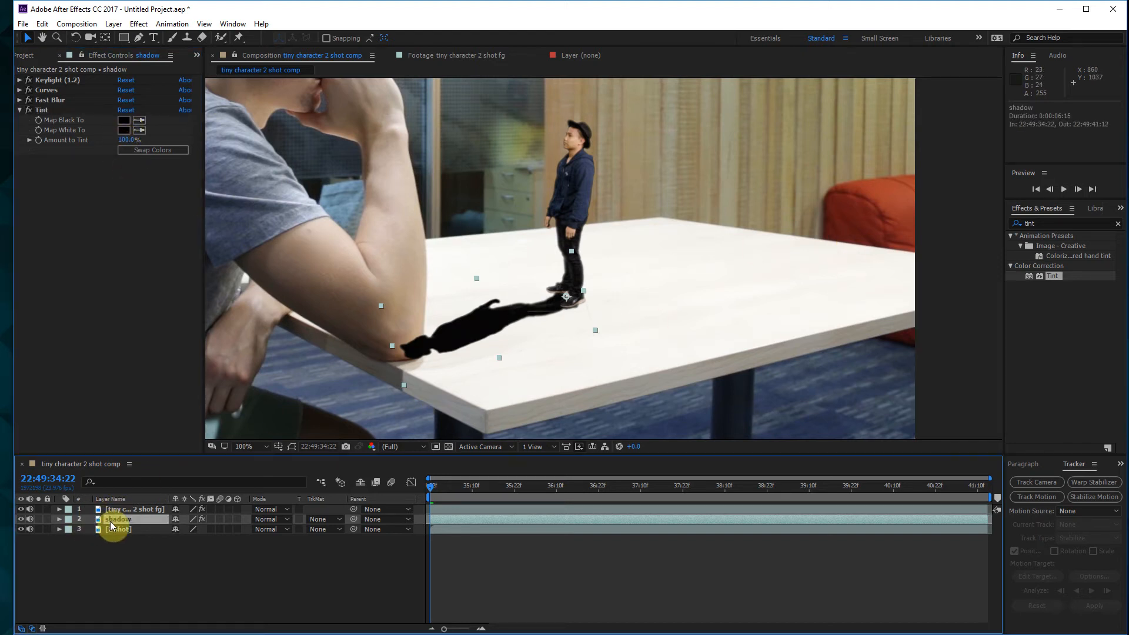
key("t")
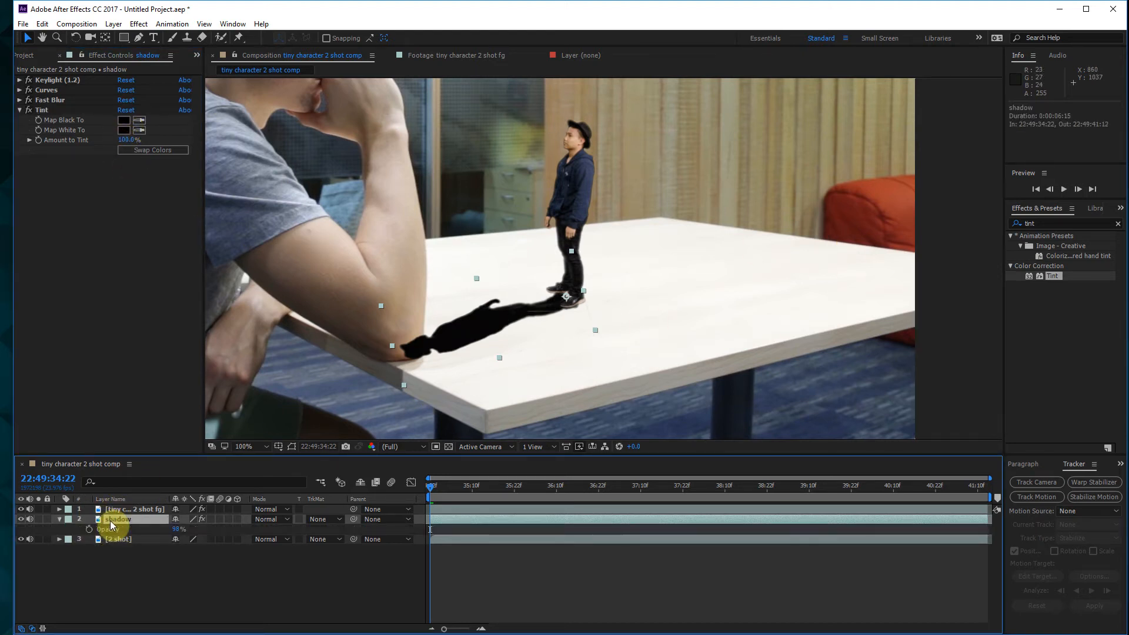
left_click(179, 529)
type("50")
key("Return")
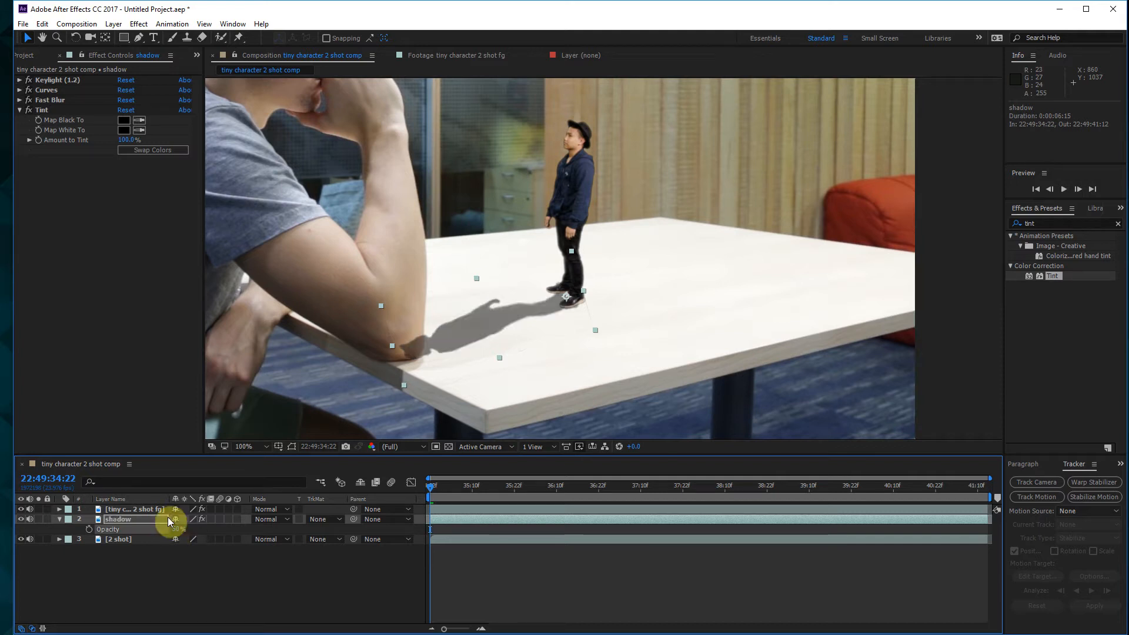
left_click_drag(176, 530, 174, 529)
Add a second Fast Blur effect to the shadow layer with a blurriness of 20
left_click(1067, 224)
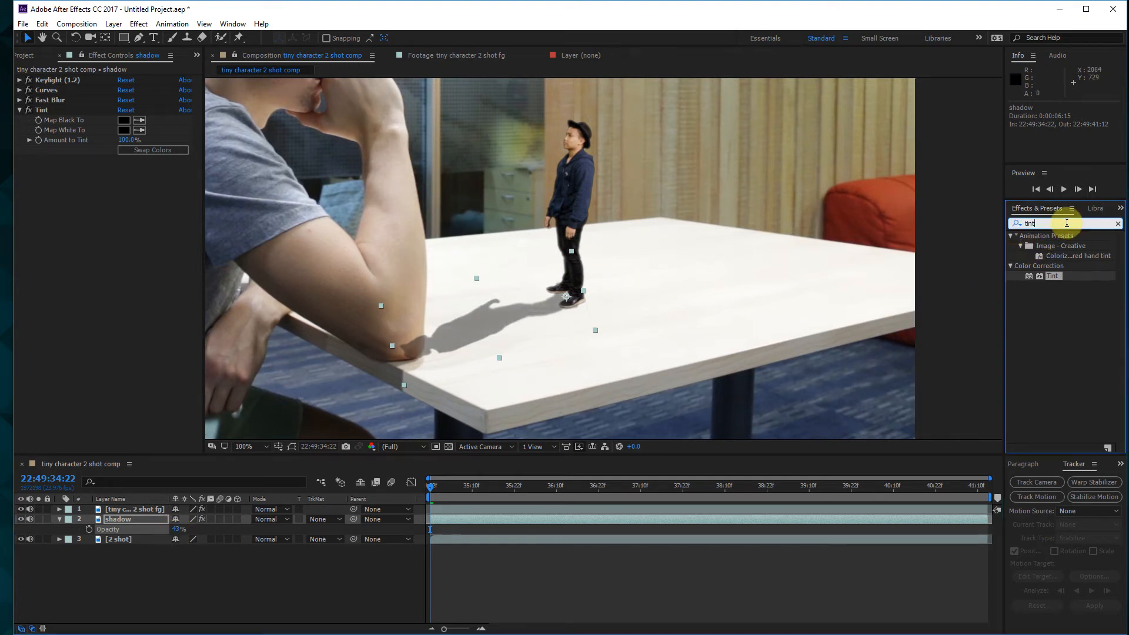
type("fast")
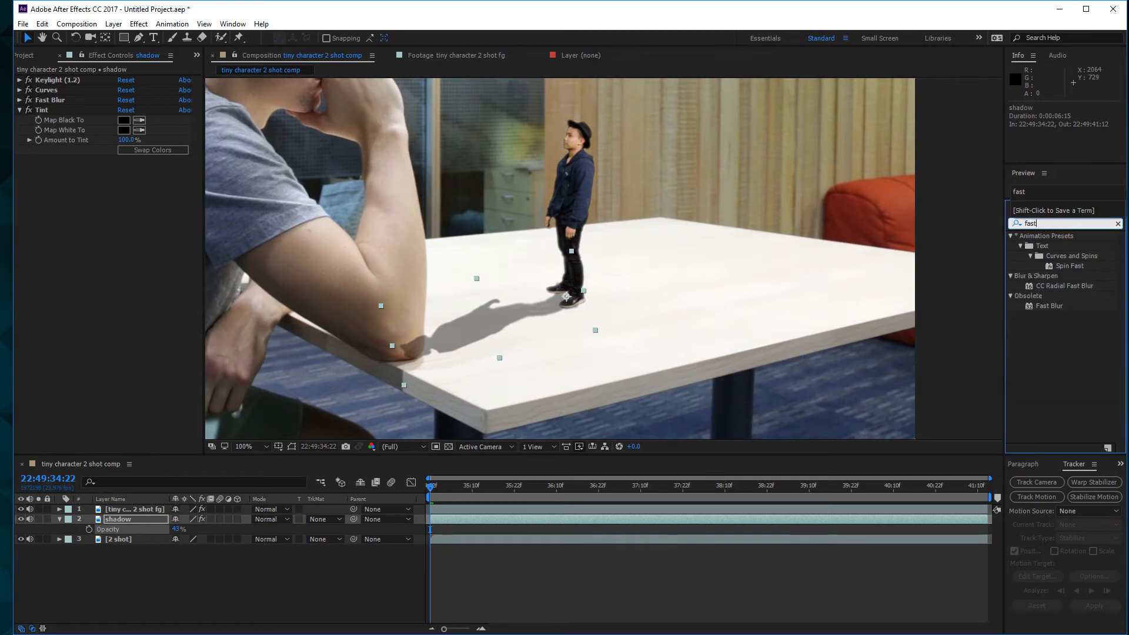
left_click_drag(1036, 305, 126, 521)
mouse_move(133, 168)
left_mouse_down()
mouse_move(149, 169)
mouse_move(139, 171)
left_mouse_up()
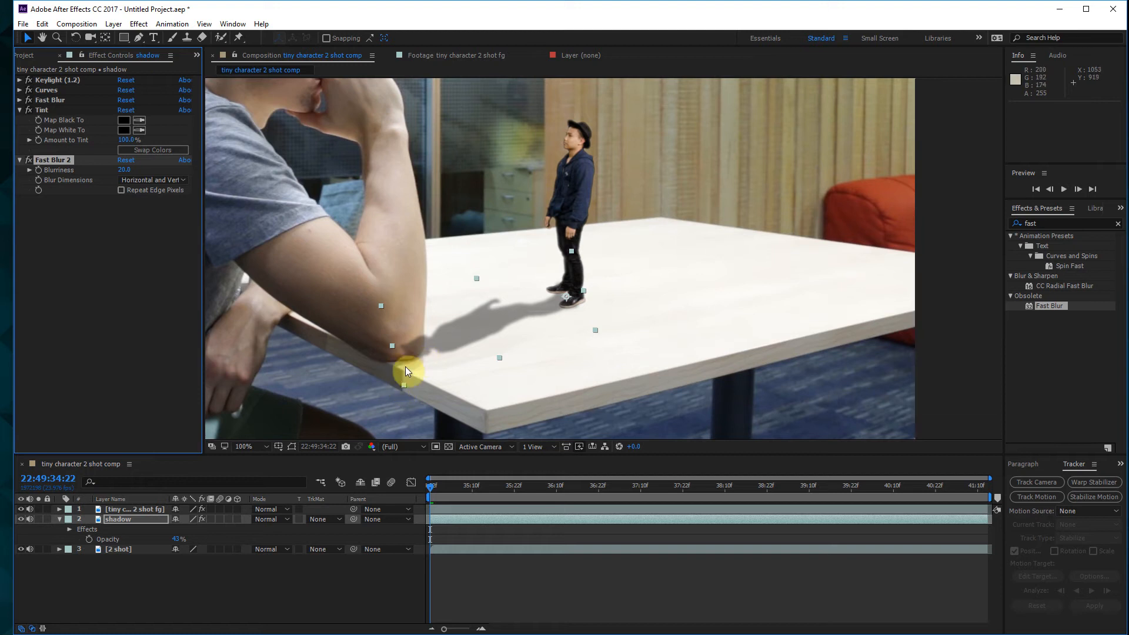
Reveal Mask 1 of the shadow layer and turn on mask outlines in the composition view
key("space")
left_click_drag(472, 255, 496, 235)
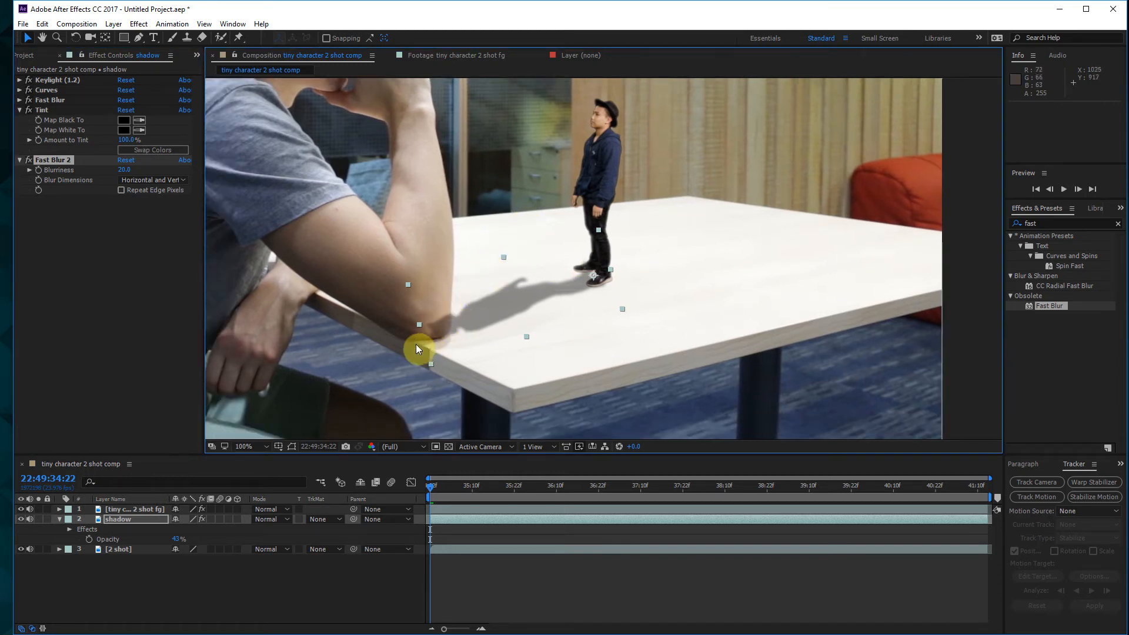
left_click(122, 519)
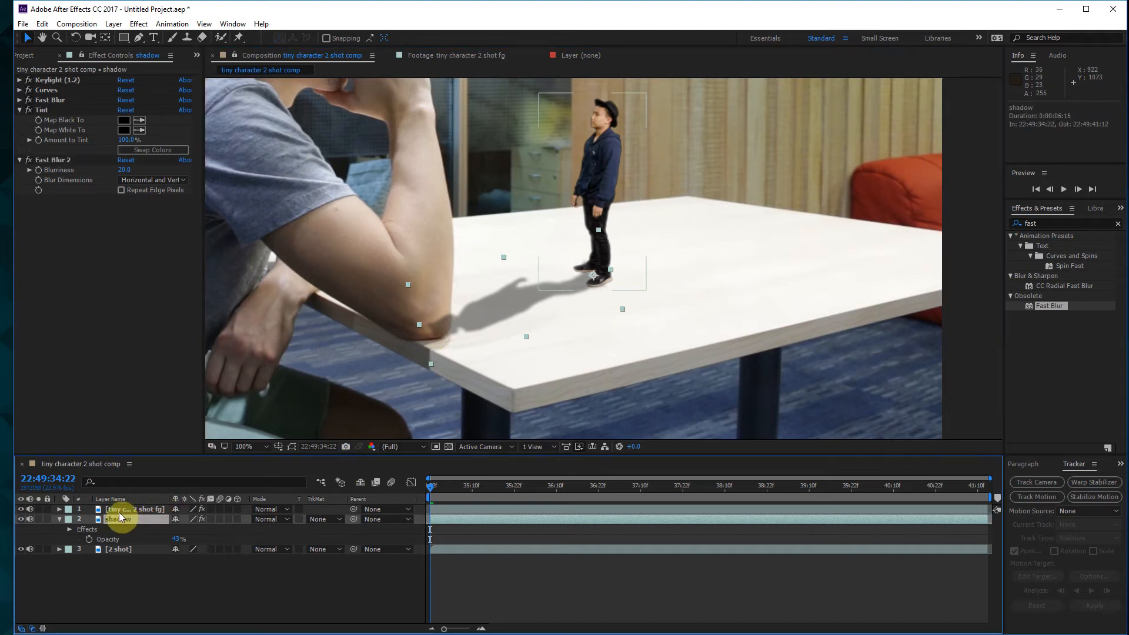
key("m")
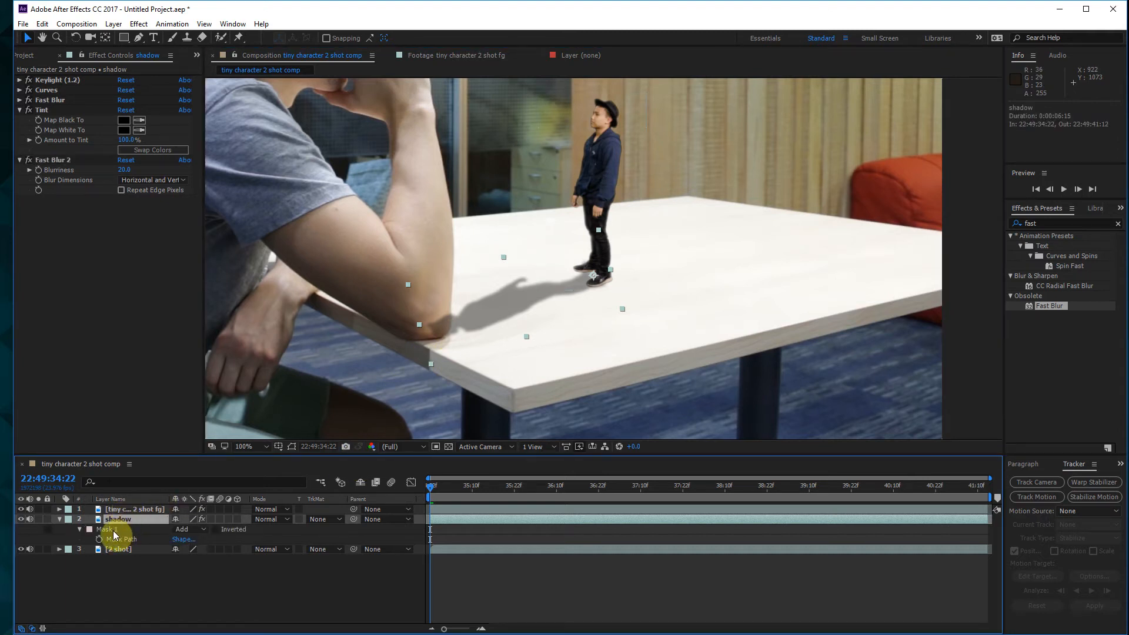
left_click(111, 531)
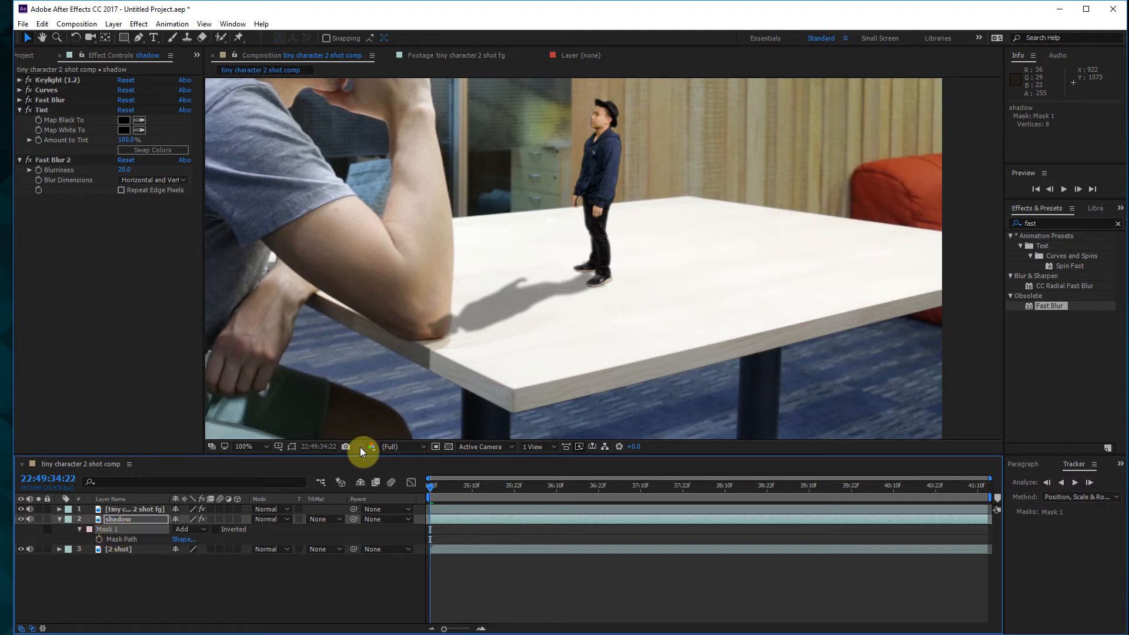
left_click(291, 448)
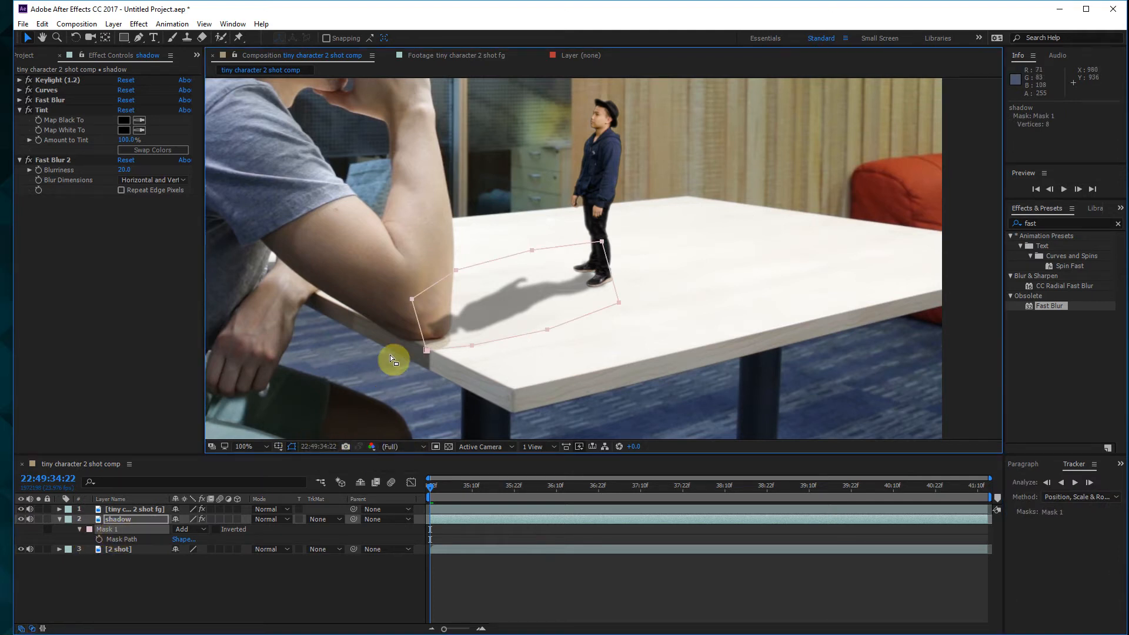
Reshape Mask 1 by moving its vertices near the elbow so the shadow is cut off along the arm's edge
left_click_drag(410, 302, 412, 299)
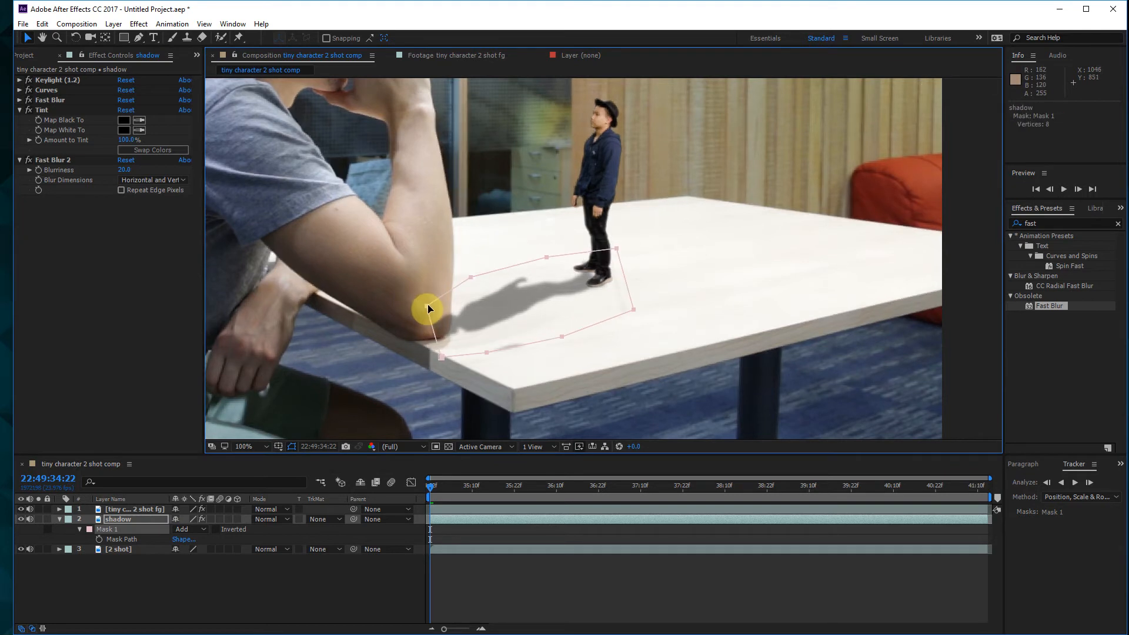
left_click(435, 373)
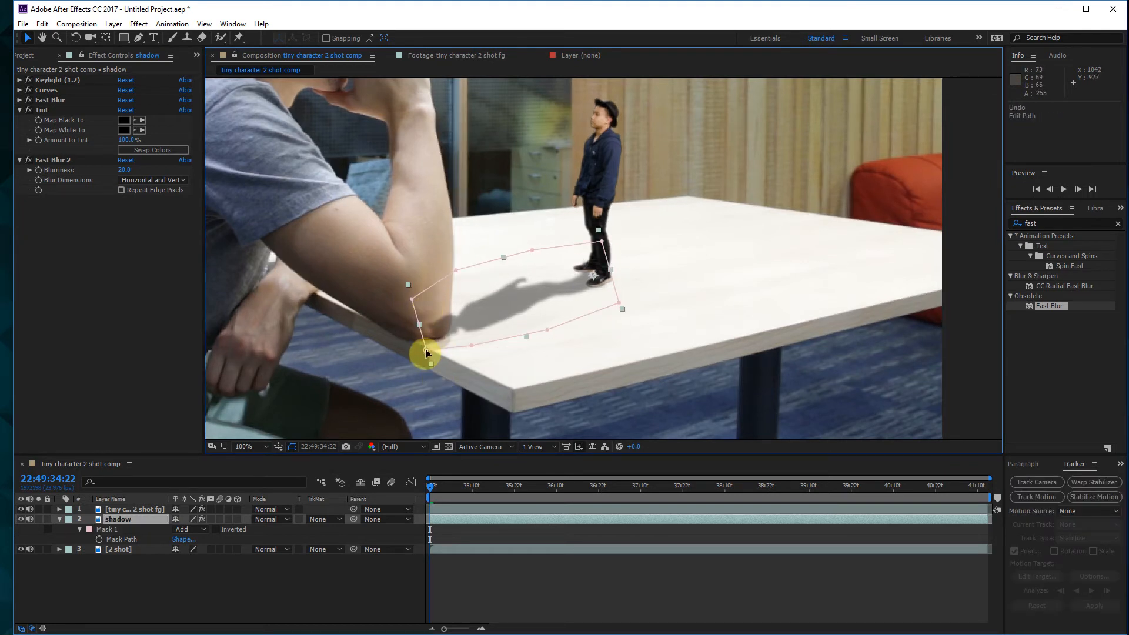
left_click(427, 351)
left_click(371, 374)
left_click_drag(427, 350, 433, 344)
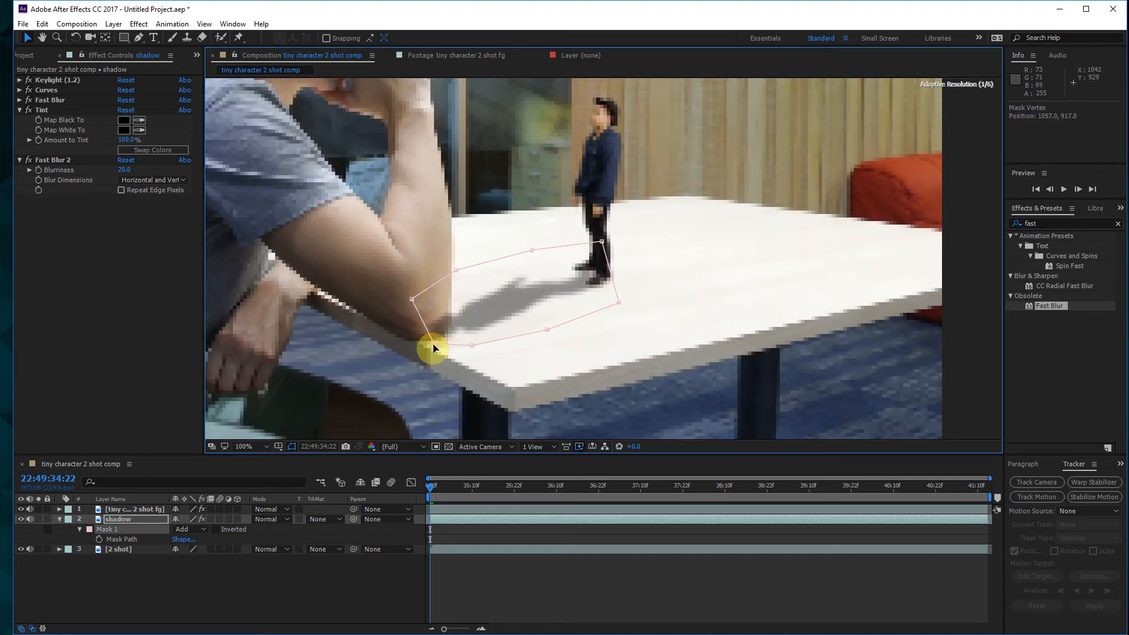
left_click_drag(413, 300, 448, 333)
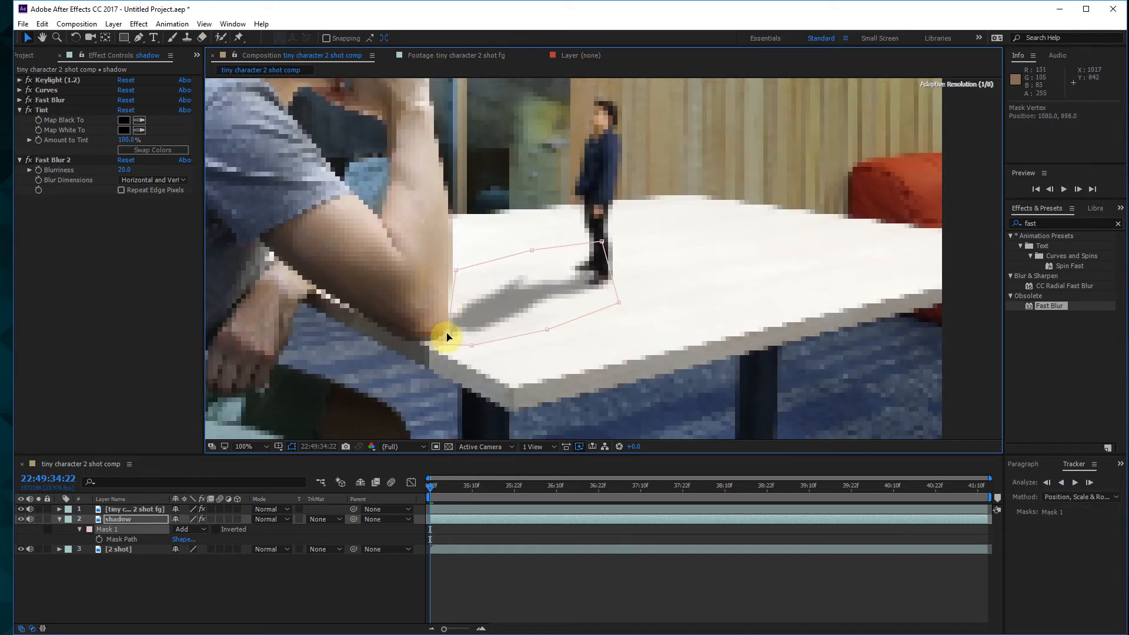
left_click_drag(453, 272, 450, 273)
mouse_move(451, 337)
left_mouse_down()
mouse_move(432, 341)
mouse_move(449, 339)
left_mouse_up()
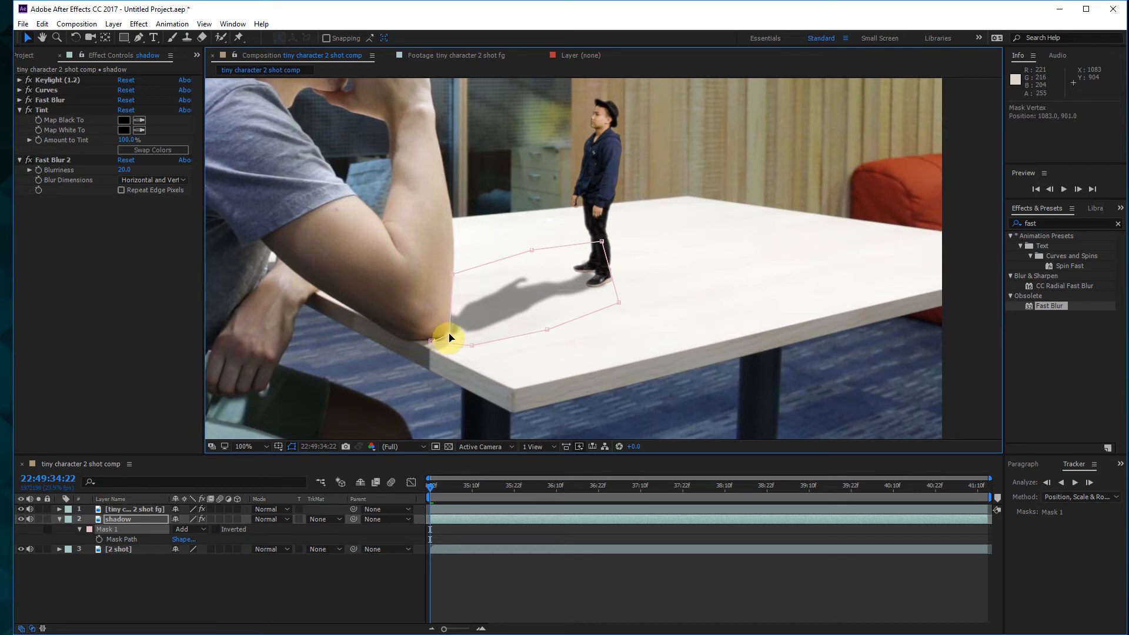
Inspect the whole composite and scrub through the shot to check the shadow against the moving arm
left_click(512, 386)
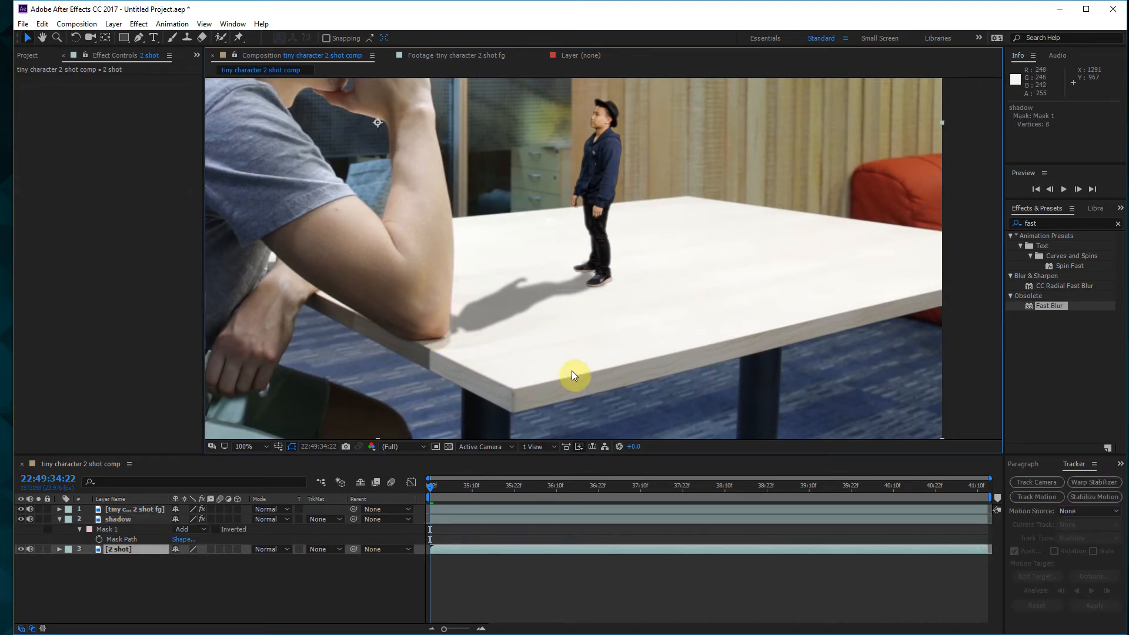
scroll(574, 368, "down", 2)
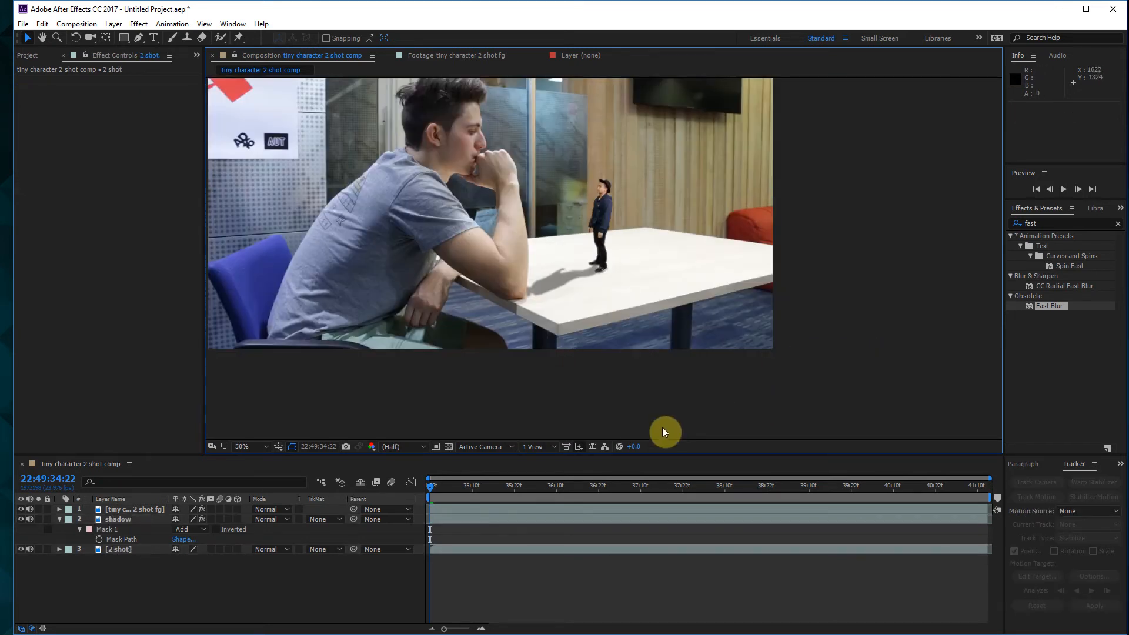
left_click_drag(465, 492, 392, 491)
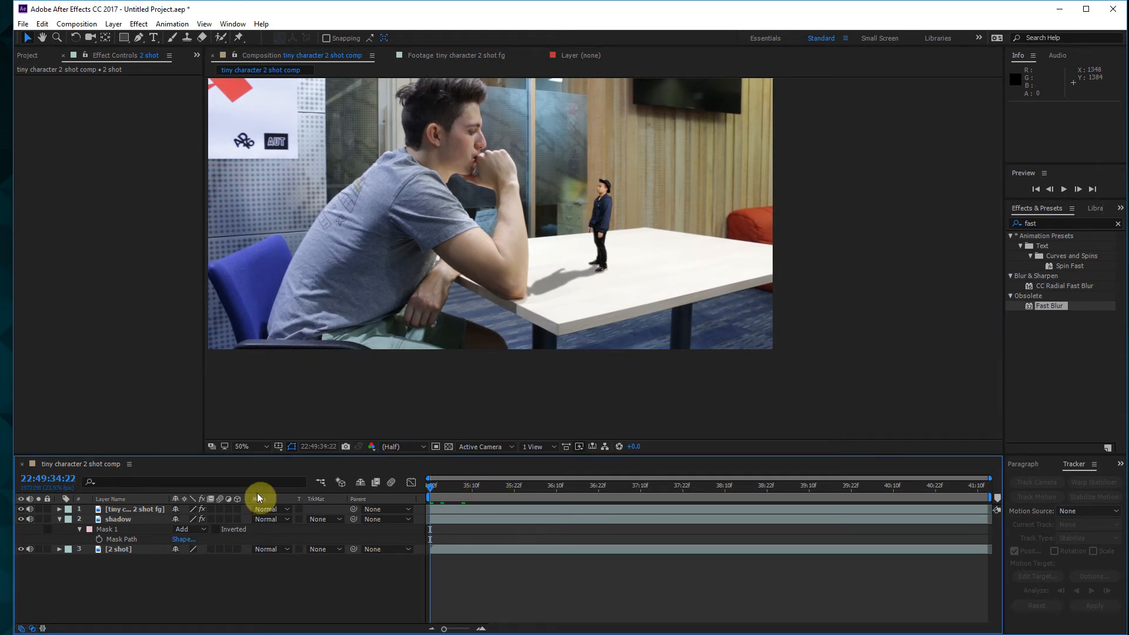
left_click_drag(767, 208, 744, 253)
left_click_drag(652, 216, 696, 226)
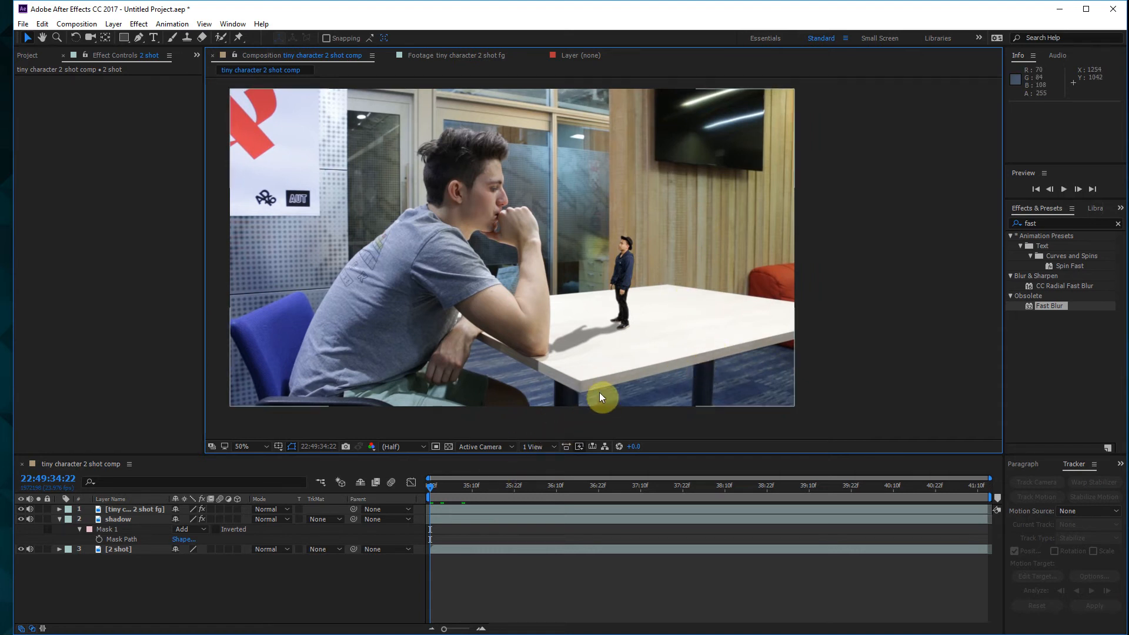
left_click_drag(599, 393, 604, 358)
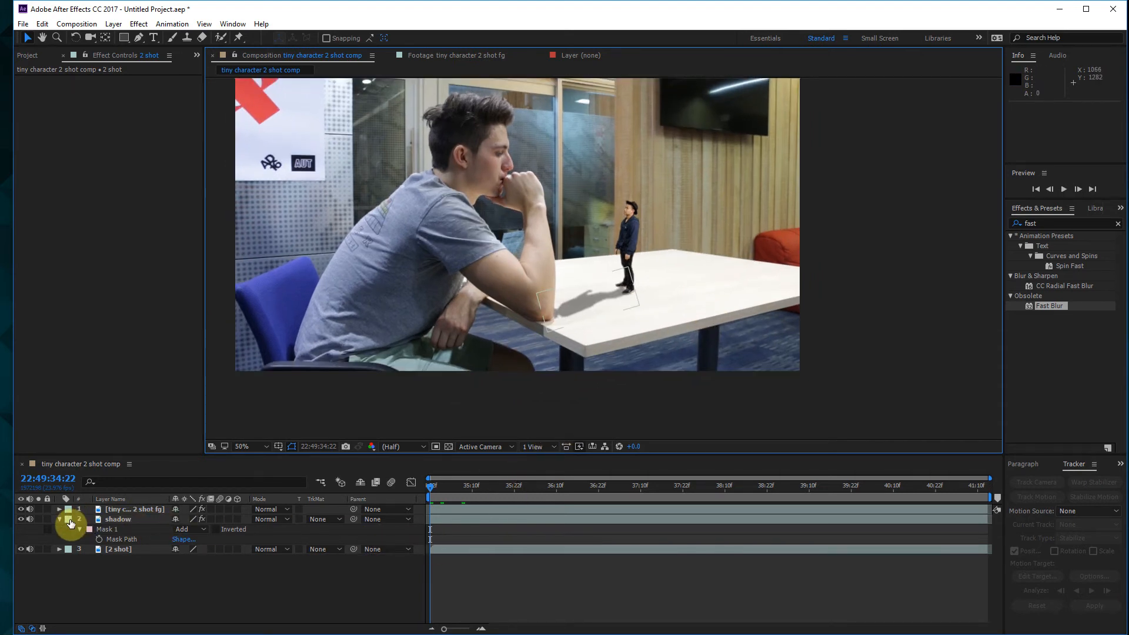
left_click(59, 519)
left_click_drag(520, 486, 733, 492)
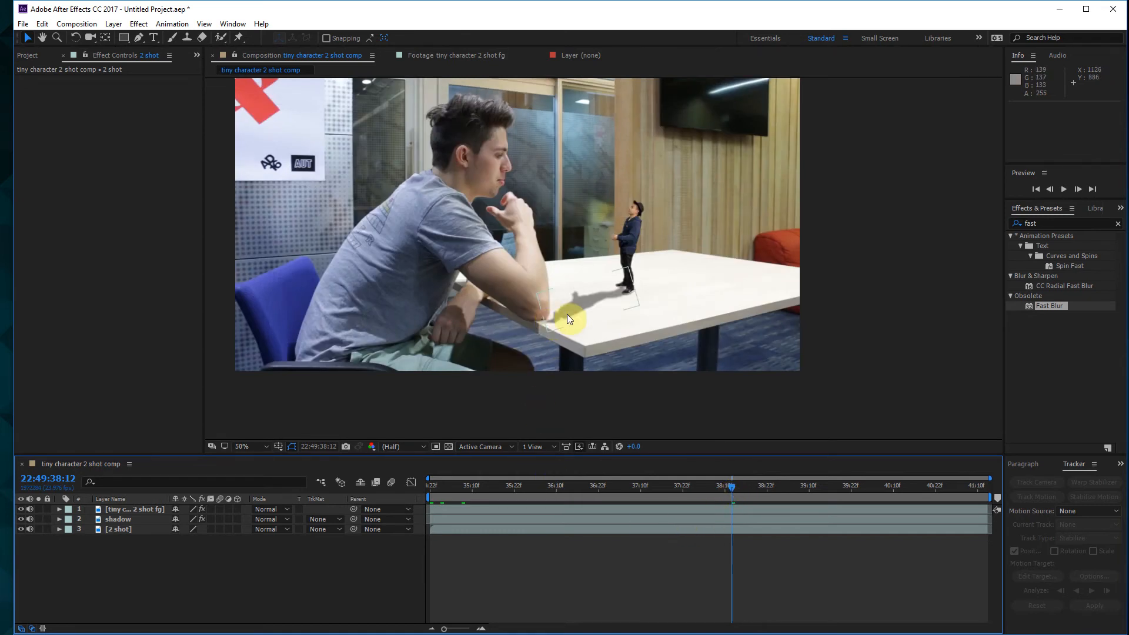
left_click_drag(670, 490, 370, 497)
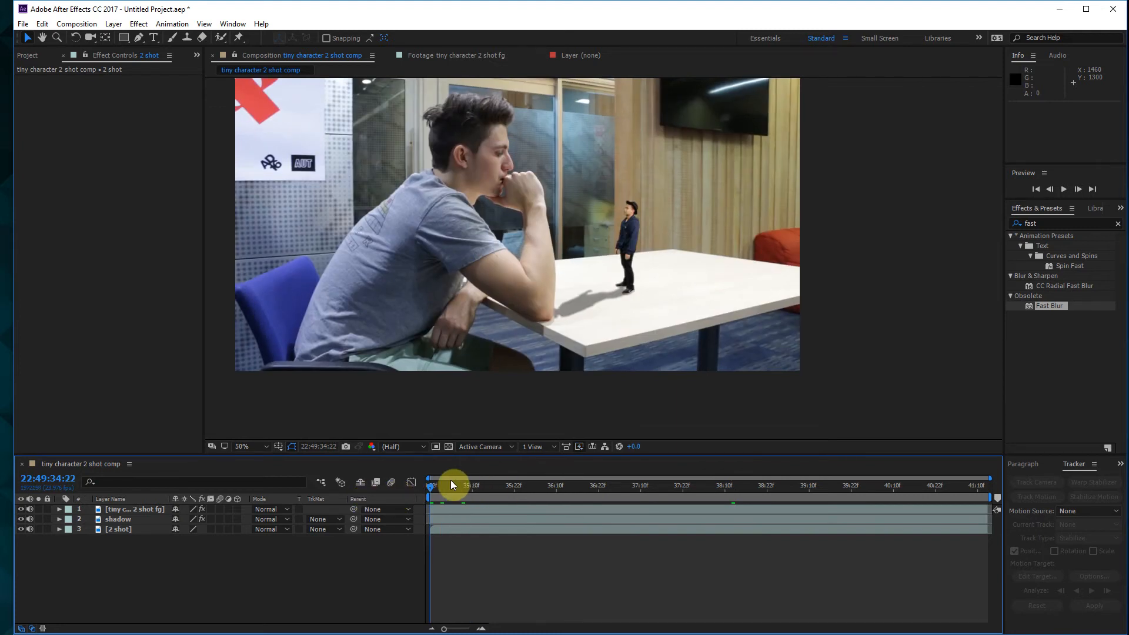
Start keyframing the Mask Path of the shadow layer's Mask 1 at the first frame, 22:49:34:22
left_click(130, 521)
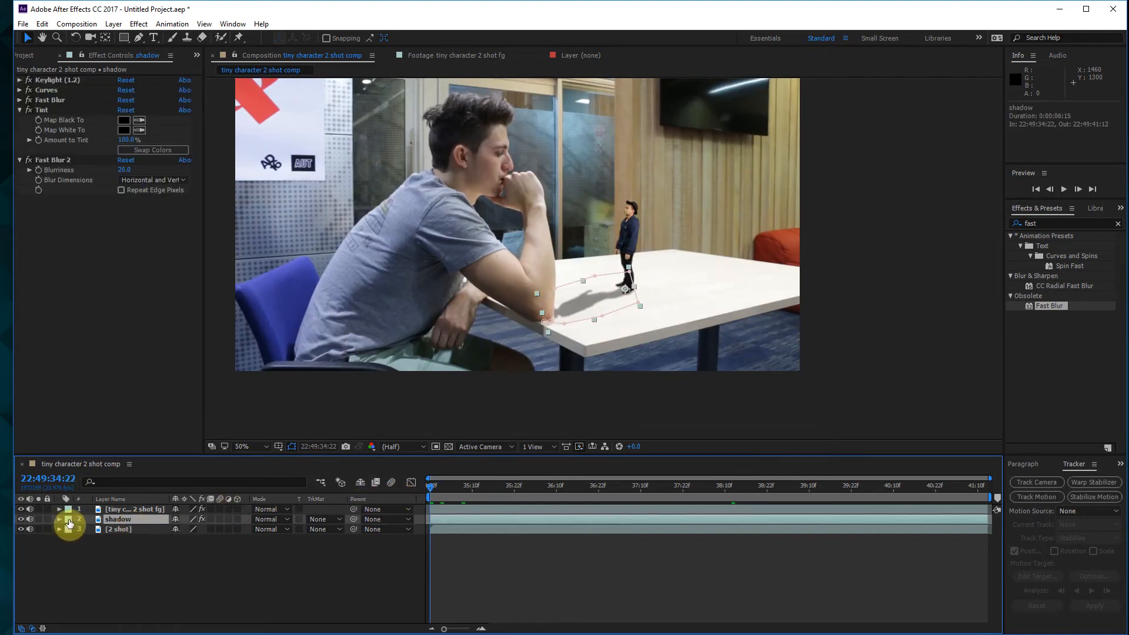
key("m")
scroll(612, 353, "up", 2)
scroll(525, 347, "up", 2)
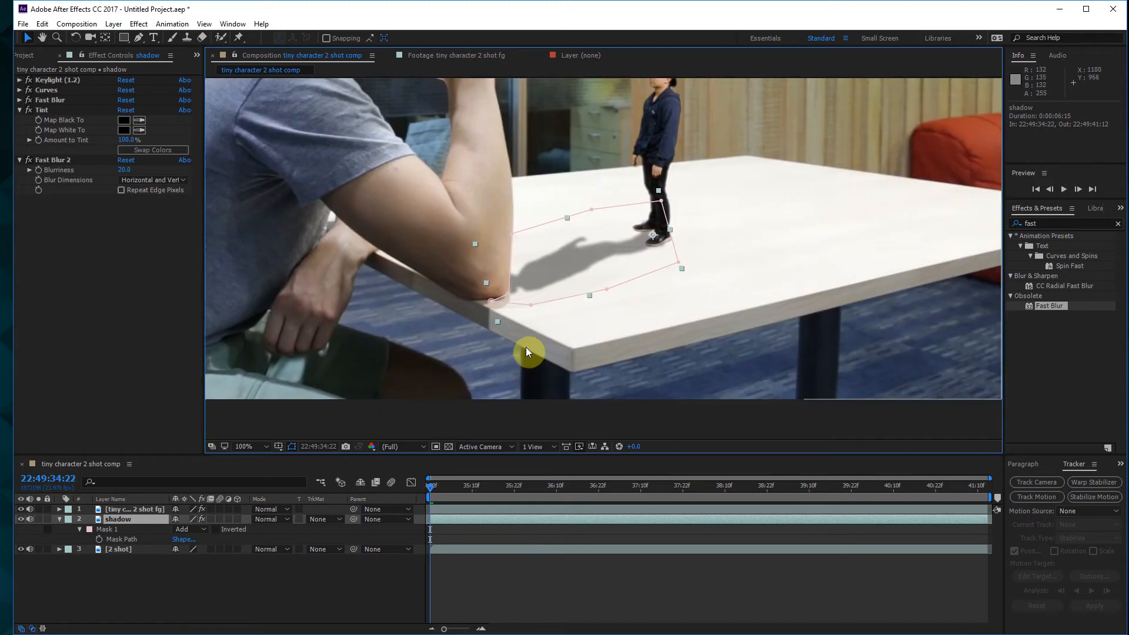
left_click(98, 540)
Shift Mask 1 to follow the elbow at 22:49:36:02 and 22:49:37:05, adding a Mask Path keyframe at each time
left_click_drag(431, 487, 529, 491)
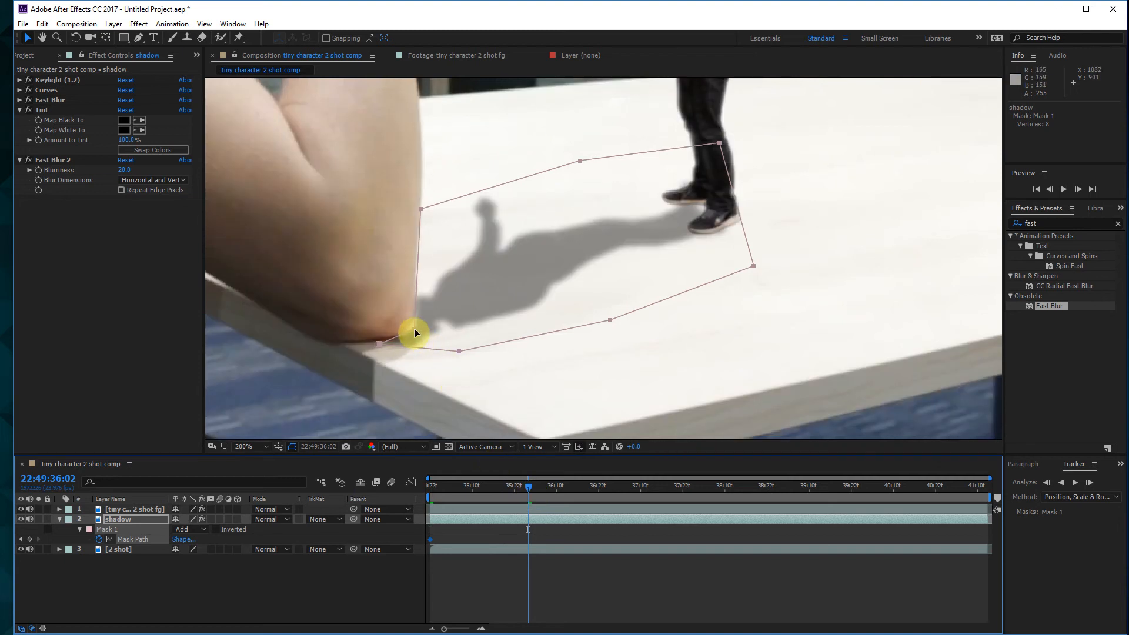
left_click_drag(414, 331, 411, 329)
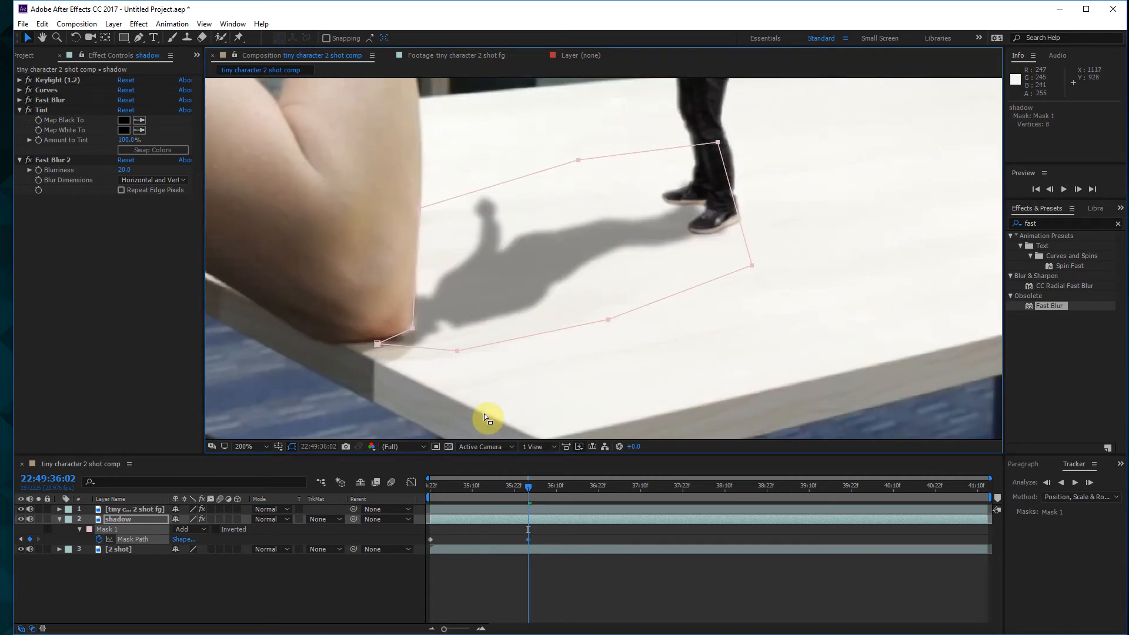
left_click_drag(528, 488, 624, 498)
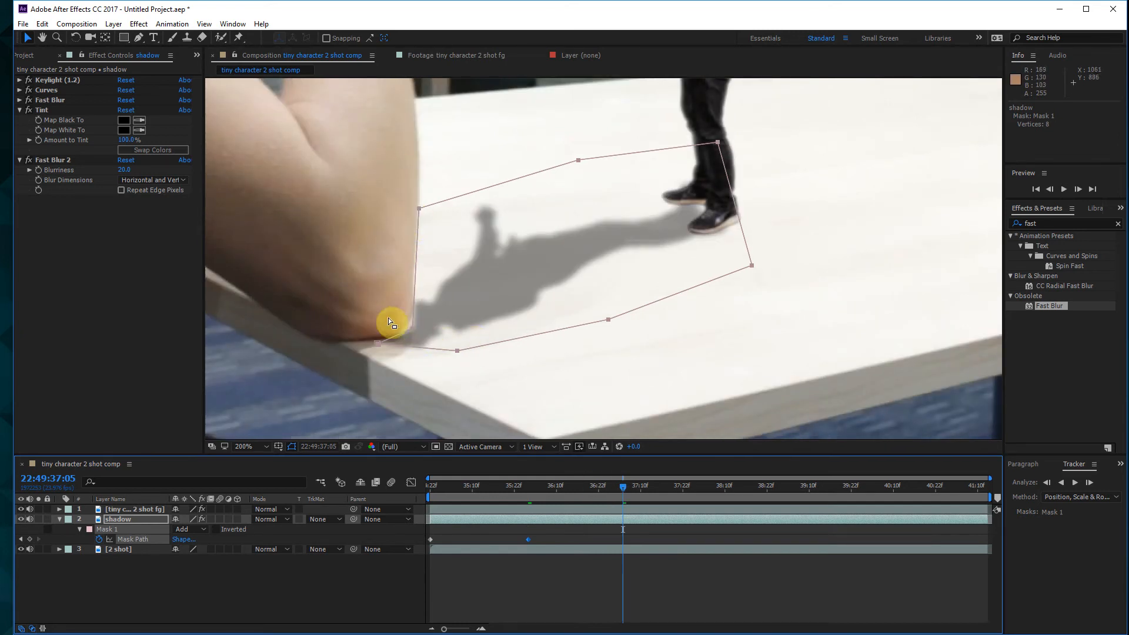
left_click_drag(378, 347, 373, 346)
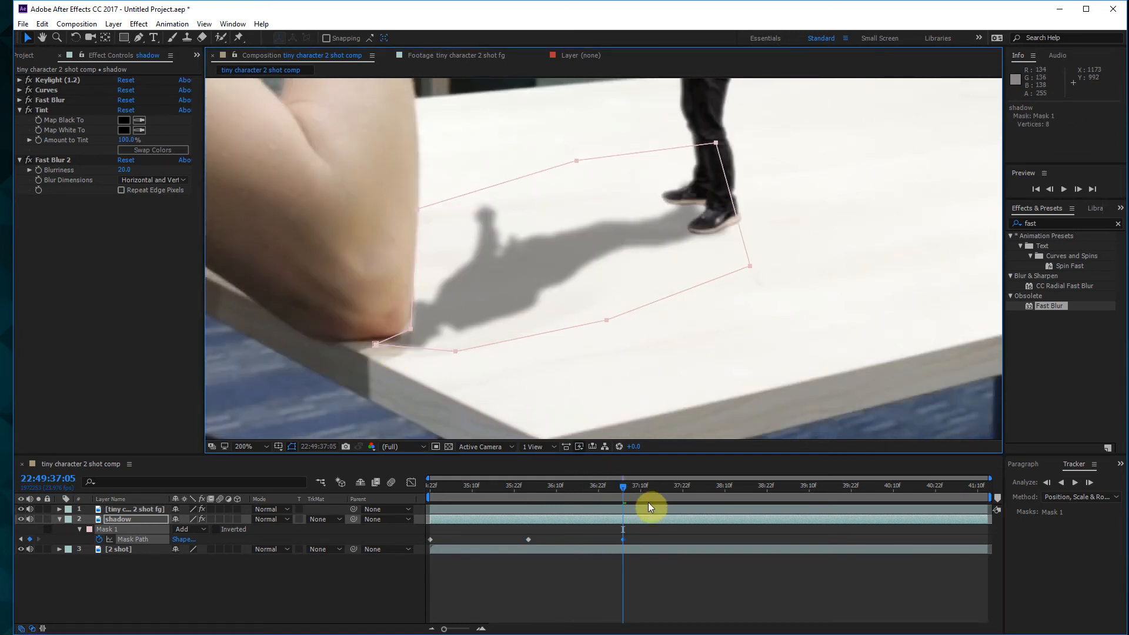
Add a Mask Path keyframe at 22:49:38:00, and at 22:49:38:12 move Mask 1's arm-side vertices to match the elbow's edge
mouse_move(684, 493)
left_mouse_down()
mouse_move(714, 495)
mouse_move(691, 497)
left_mouse_up()
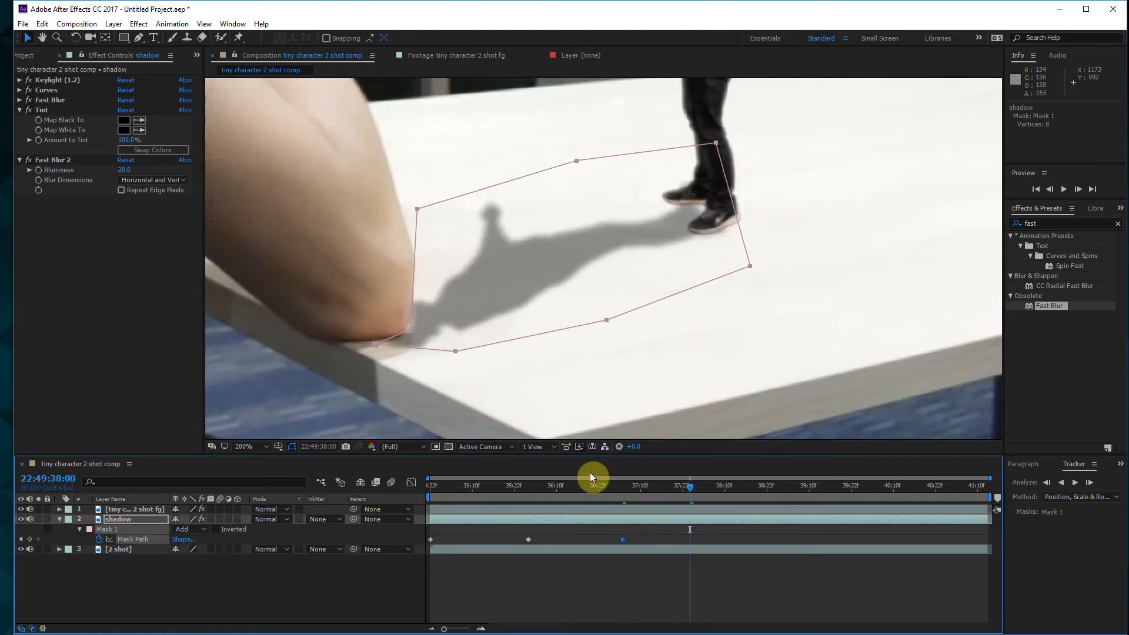
left_click(29, 539)
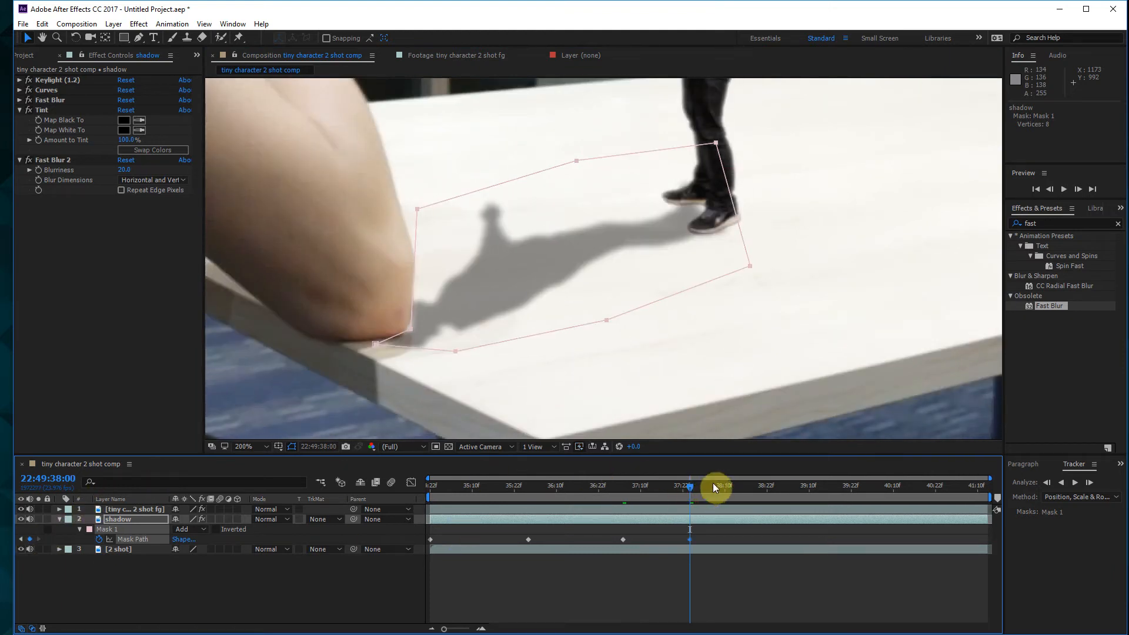
left_click_drag(690, 488, 735, 496)
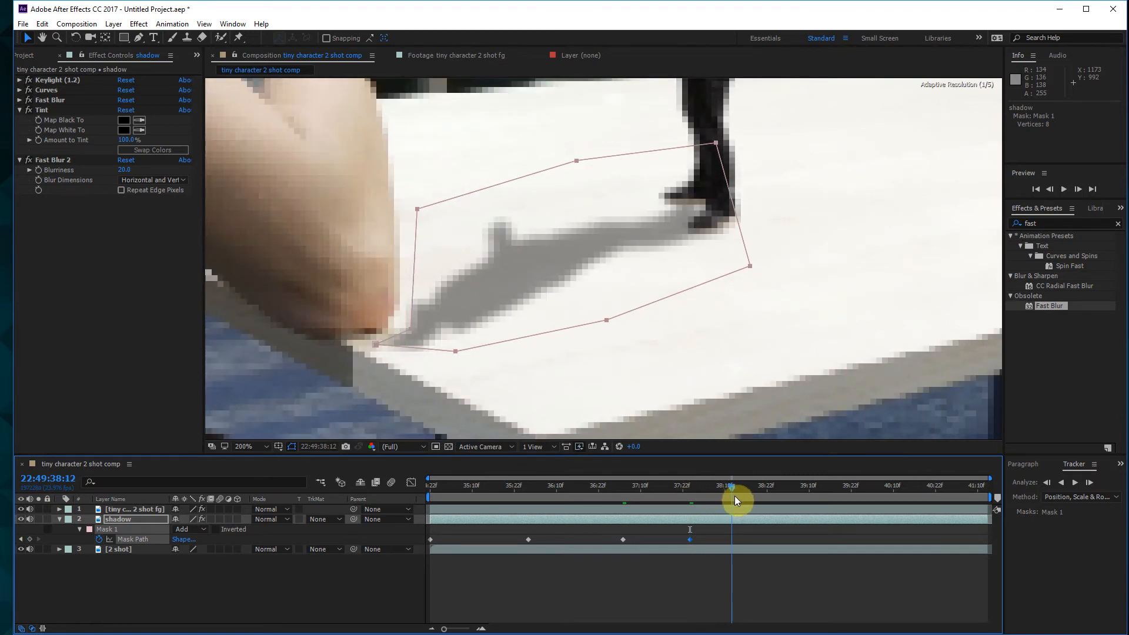
left_click_drag(374, 351, 363, 346)
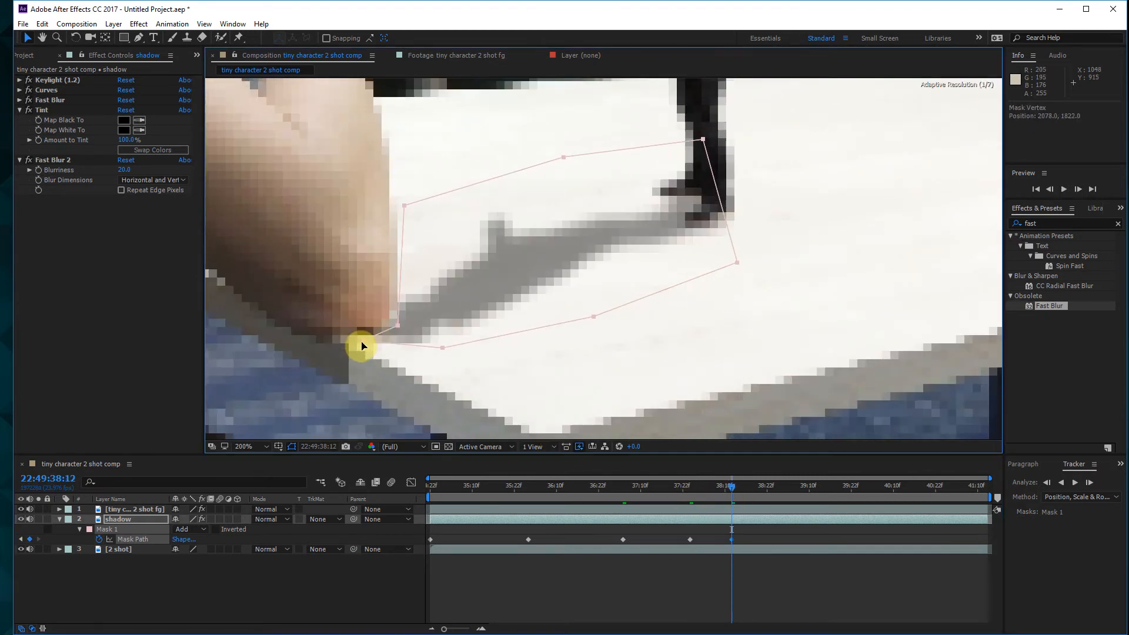
key("ctrl+z")
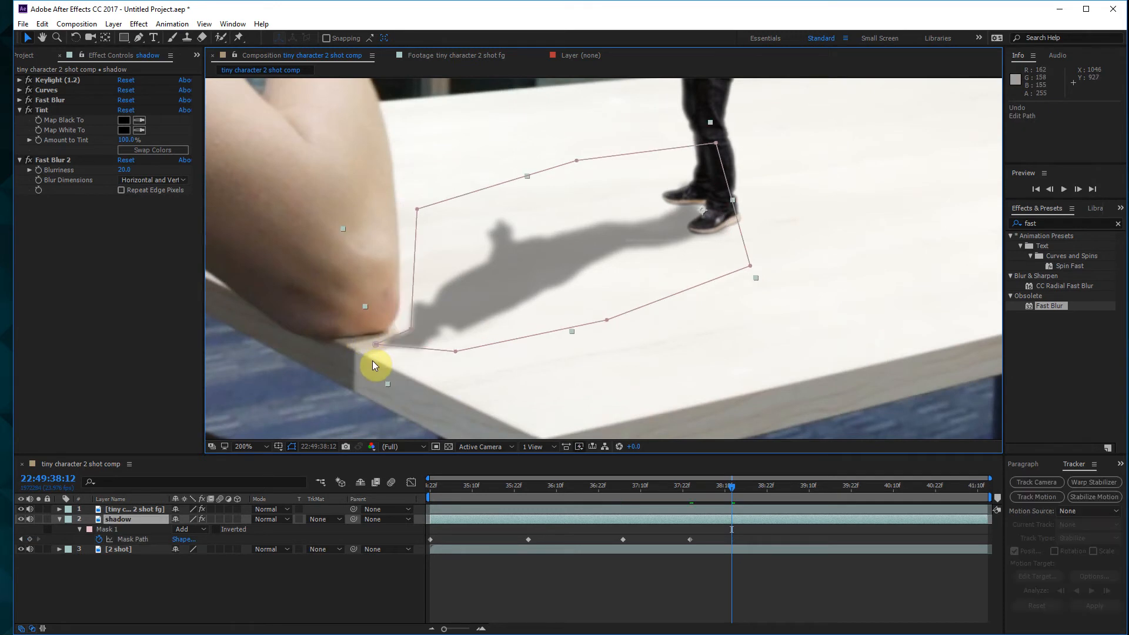
left_click_drag(377, 347, 392, 328)
left_click_drag(419, 210, 398, 206)
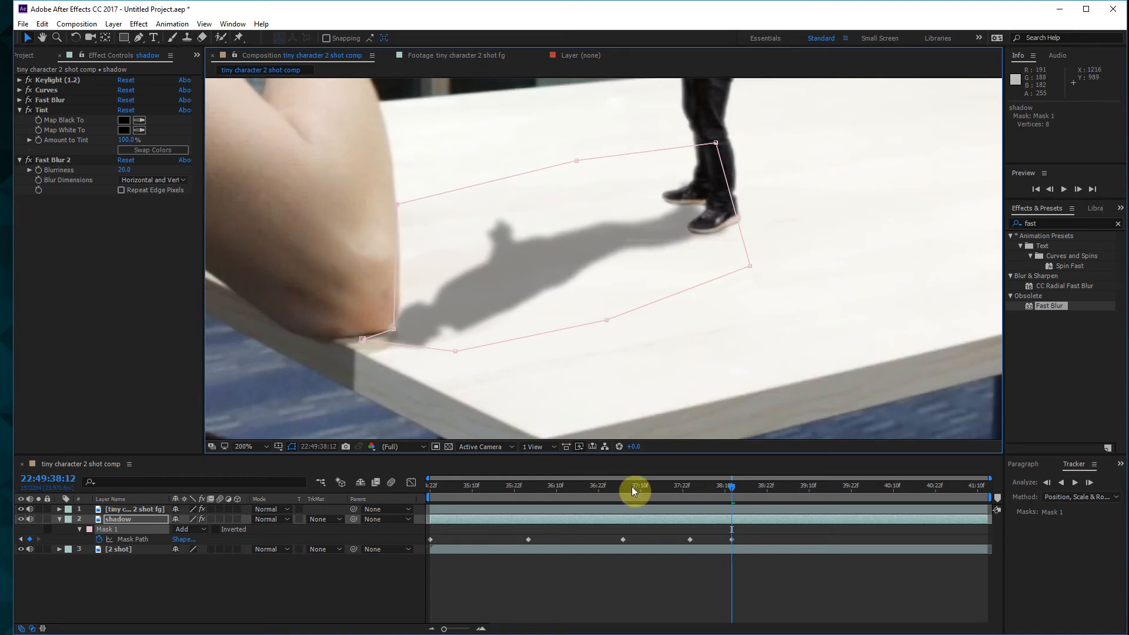
Reshape Mask 1 along the forearm and elbow at 22:49:39:01 to keyframe its path there
left_click_drag(736, 489, 777, 491)
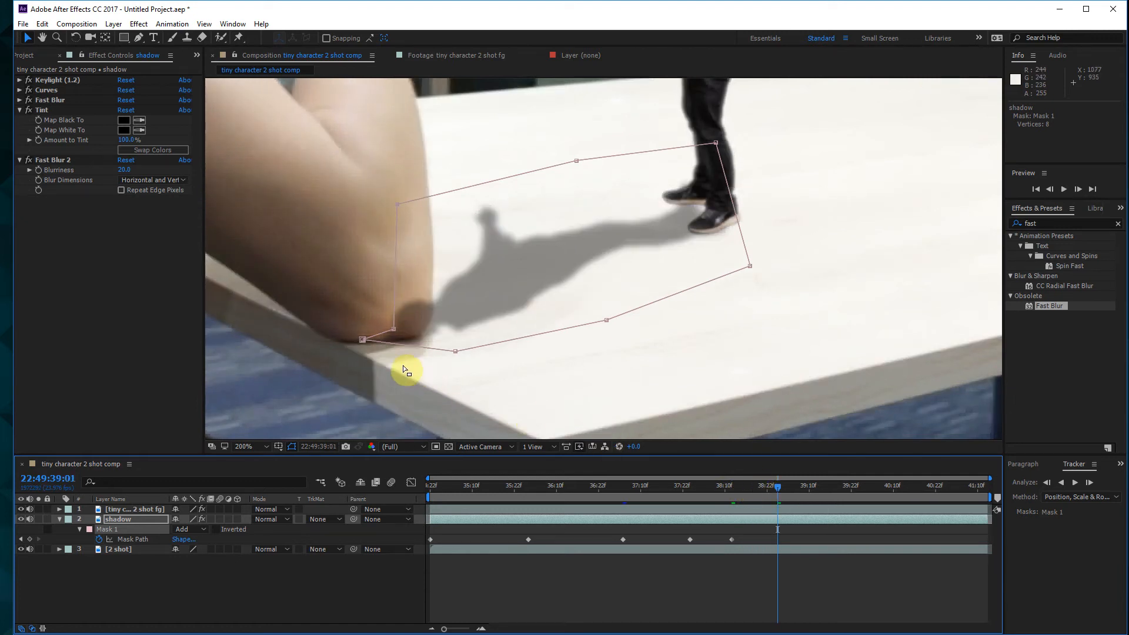
left_click_drag(396, 330, 377, 345)
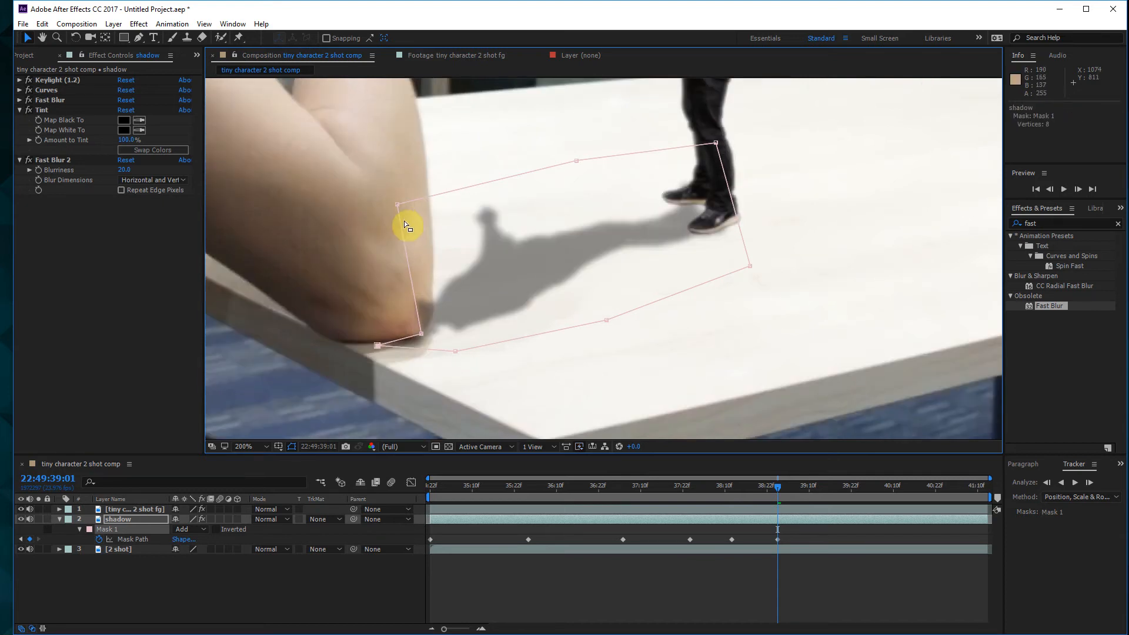
left_click_drag(397, 205, 434, 234)
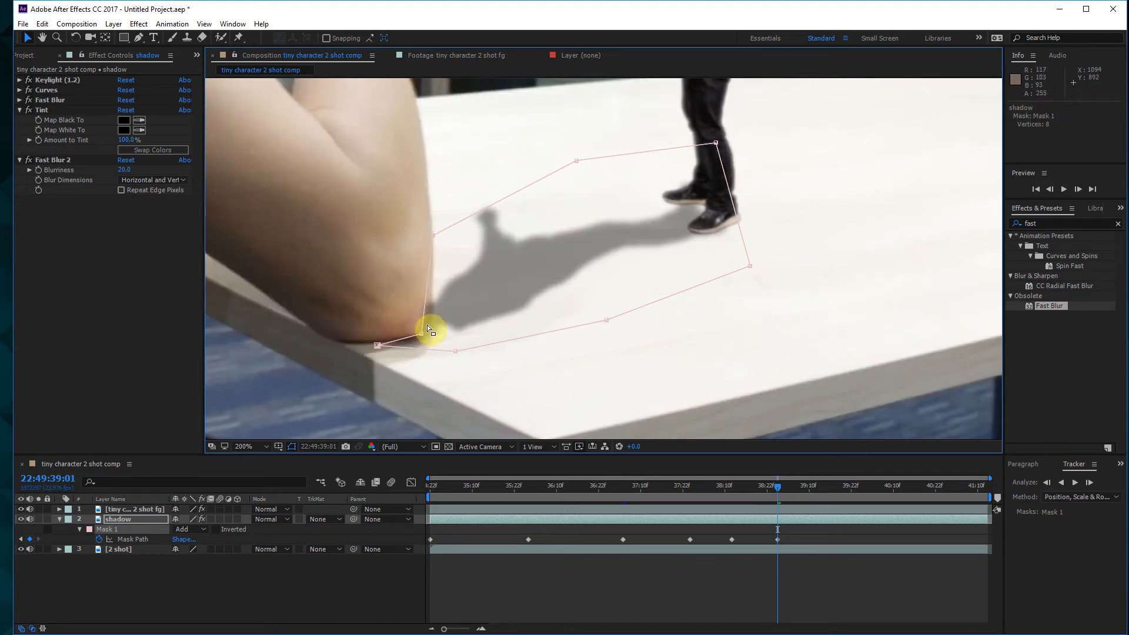
left_click_drag(426, 337, 431, 337)
left_click_drag(434, 235, 435, 235)
left_click_drag(429, 334, 432, 334)
Scrub to the end and back to the start of the shot without the mask outline, and fit the whole frame in view
left_click_drag(804, 488, 1020, 517)
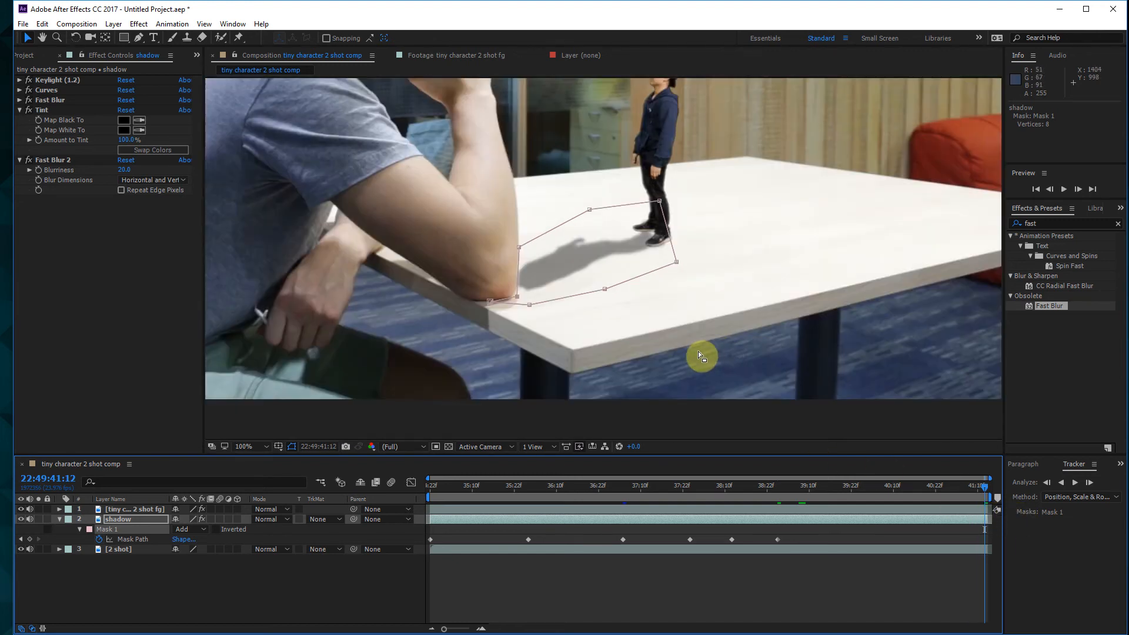
left_click(738, 355)
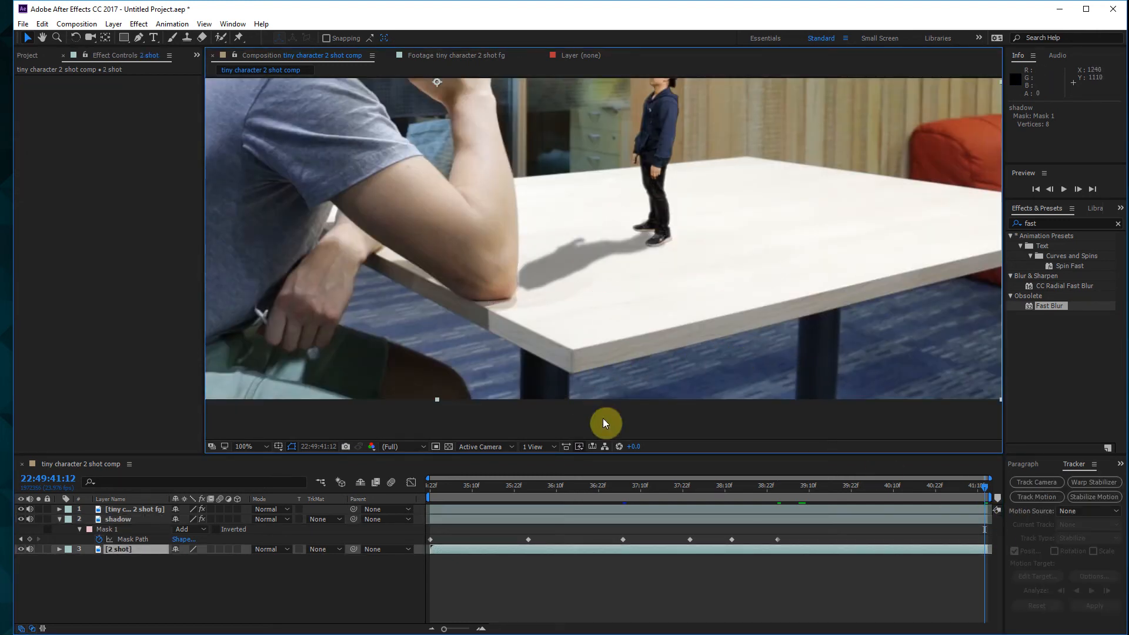
left_click_drag(580, 493, 262, 478)
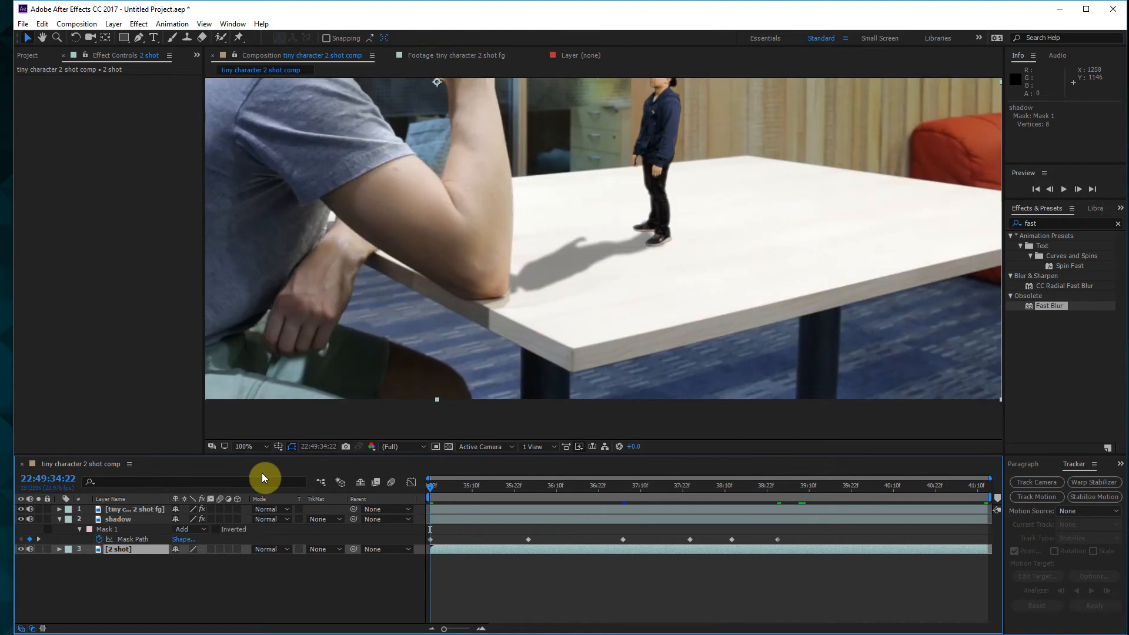
left_click(242, 447)
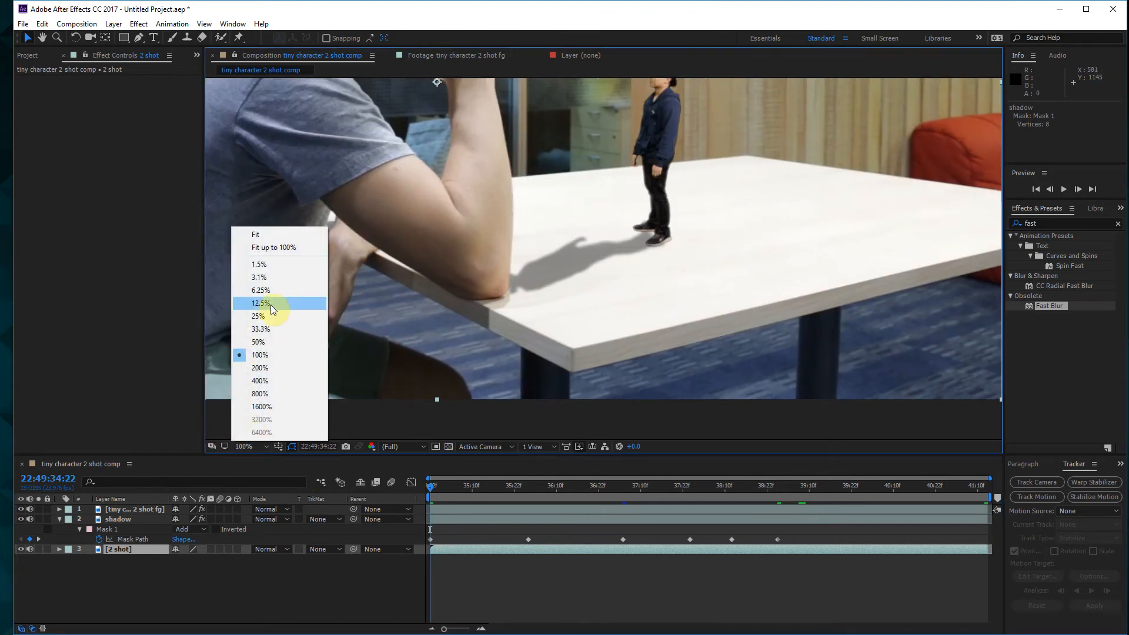
left_click(273, 239)
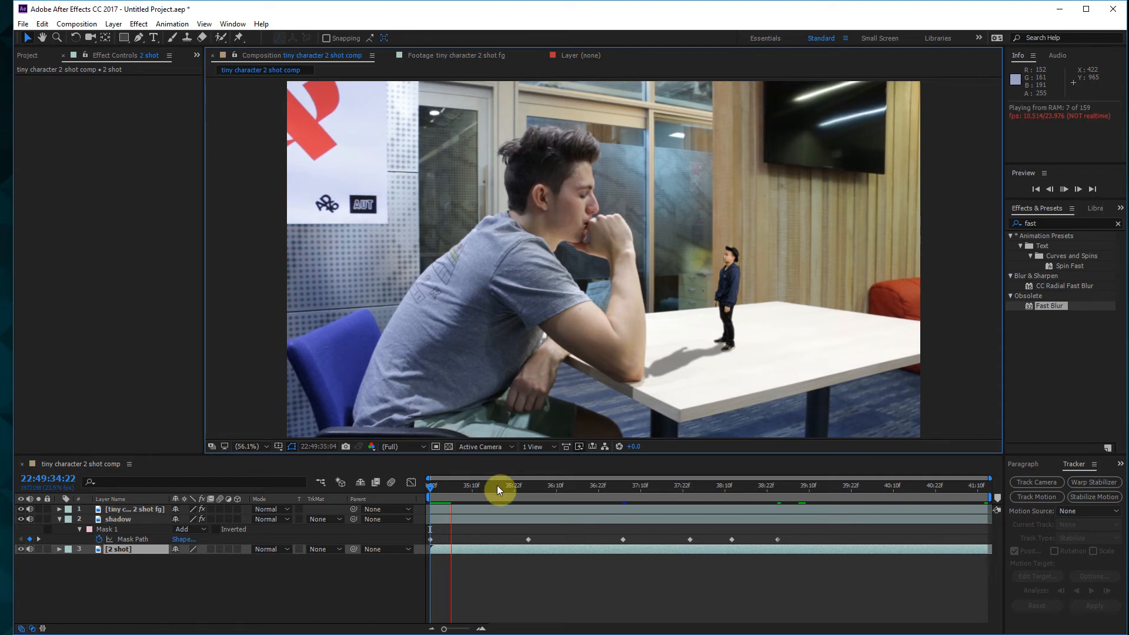
Mute the audio of all three layers, play a preview of the composite, and return to the first frame
left_click_drag(30, 509, 30, 550)
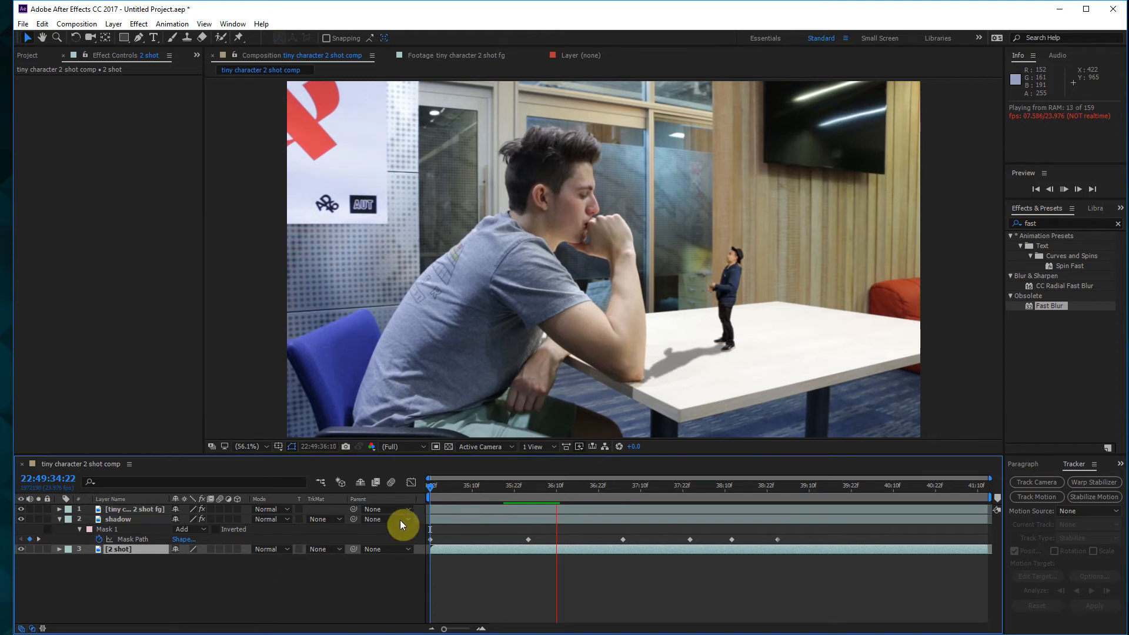
key("space")
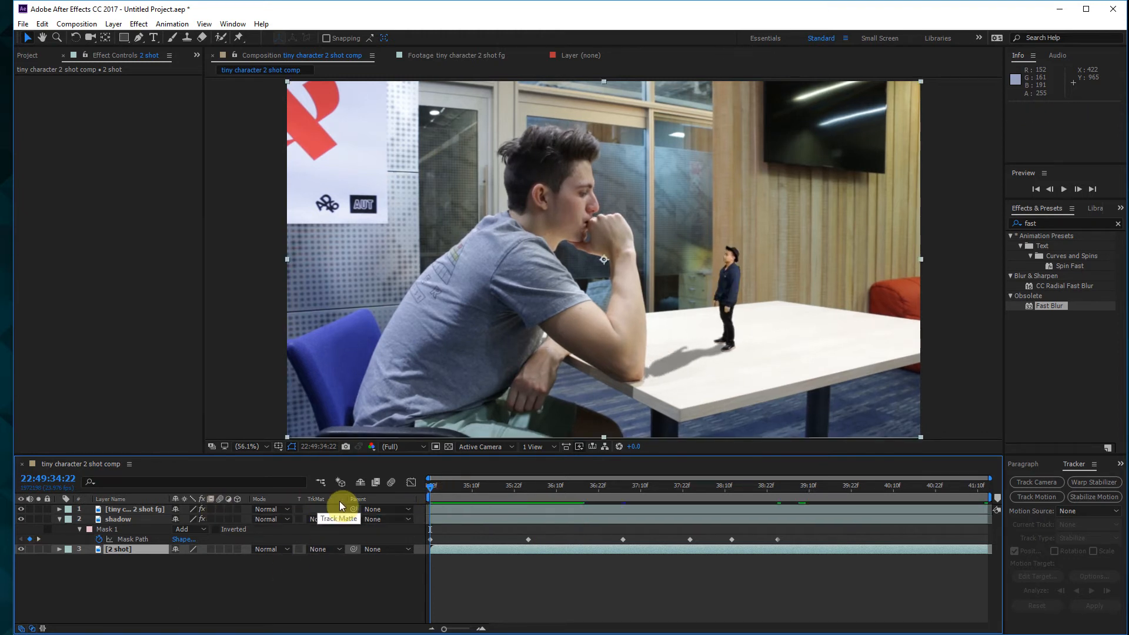
key("space")
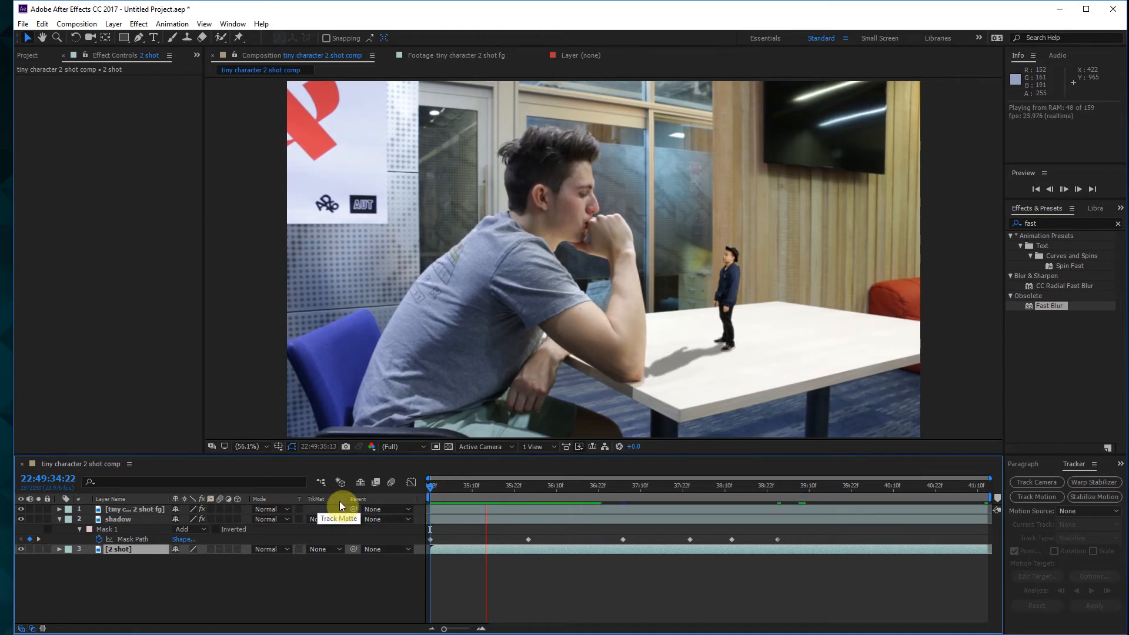
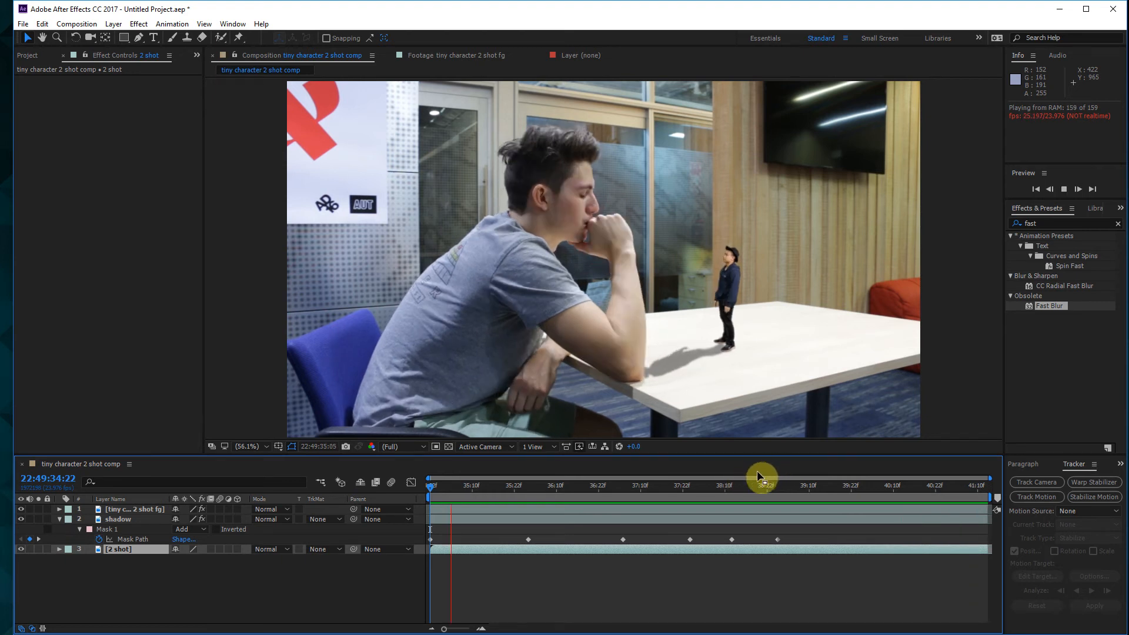
left_click(494, 492)
key("Home")
Shorten the shadow layer at the first frame so the shadow's head clears the man's elbow
left_click(133, 538)
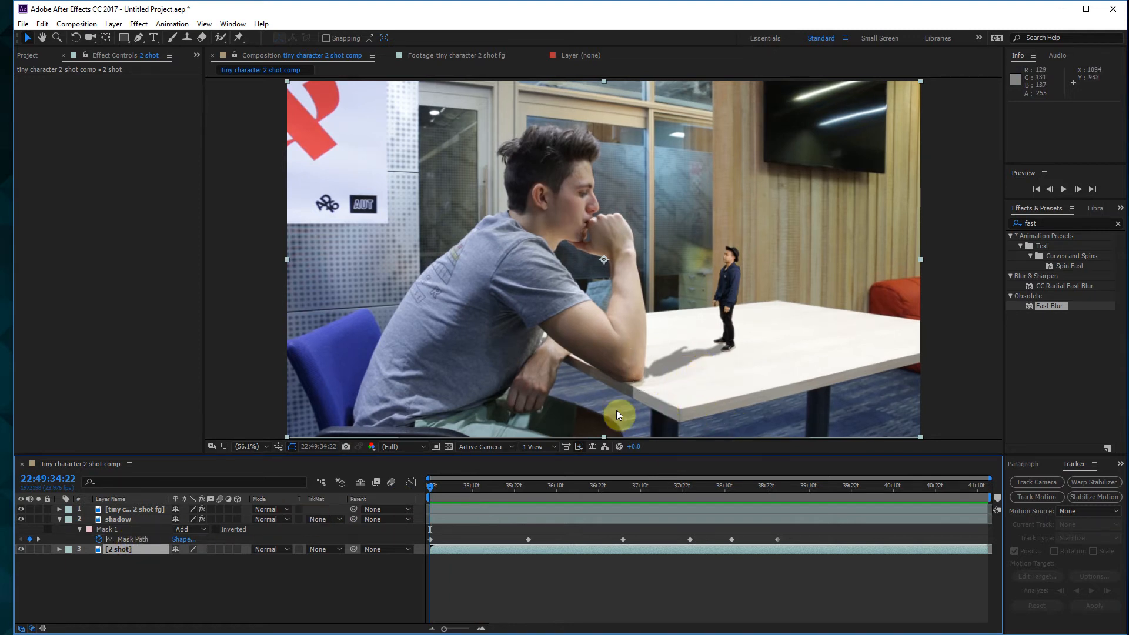
left_click(120, 508)
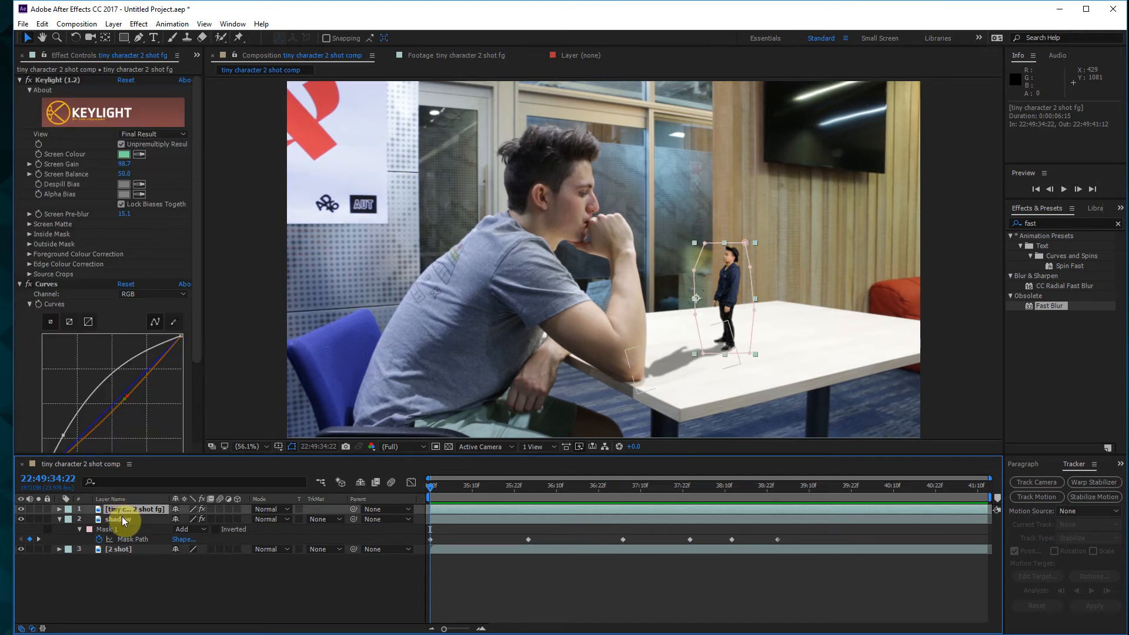
left_click(122, 518)
left_click_drag(632, 370, 645, 362)
left_click(461, 518)
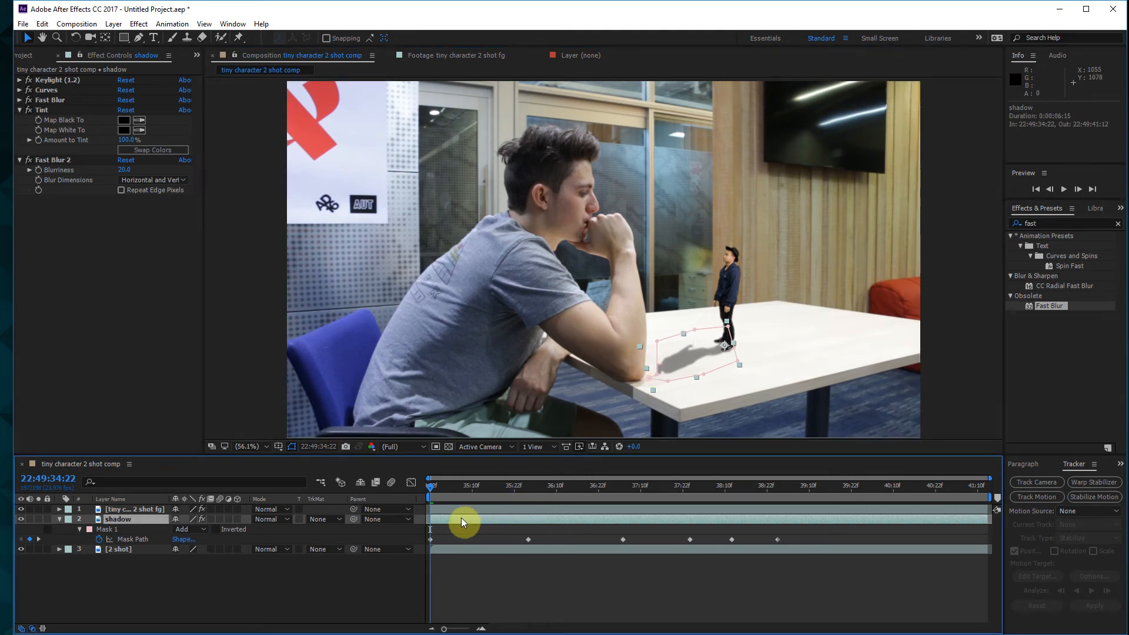
Remove the Mask Path animation from the shadow's Mask 1 and move its arm-side vertices out over the elbow
left_click(100, 540)
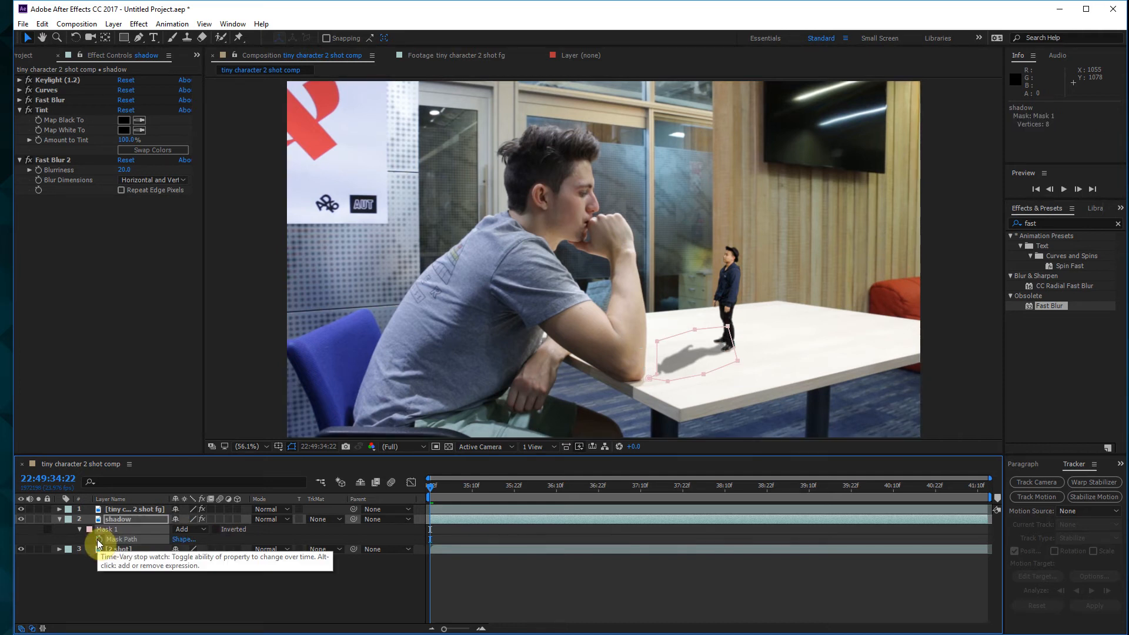
left_click(656, 377)
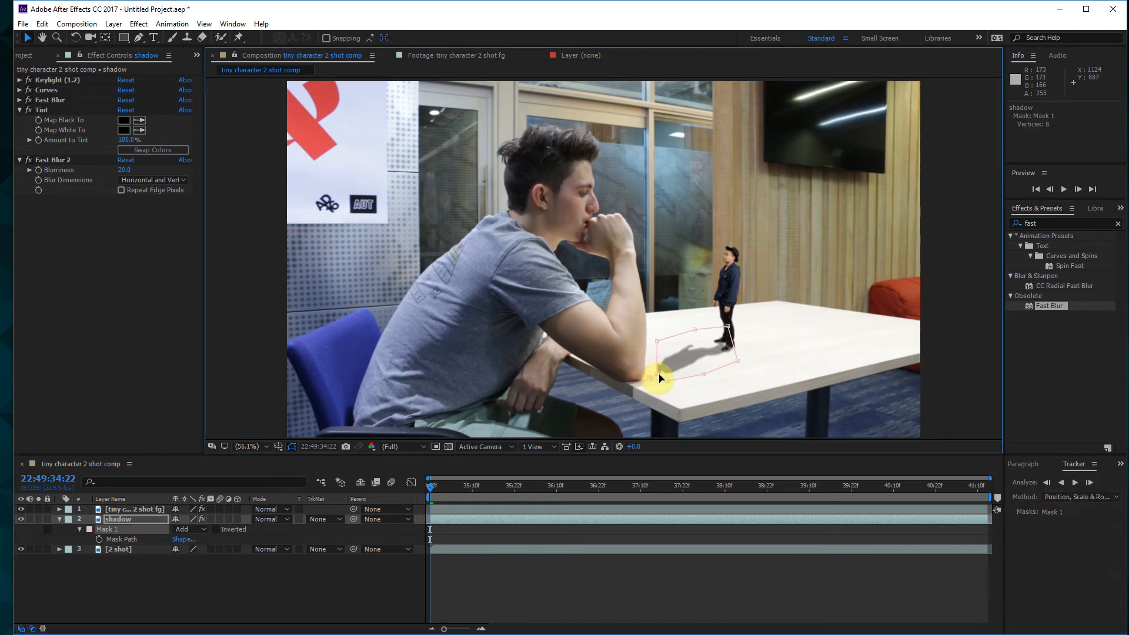
left_click_drag(653, 371, 649, 365)
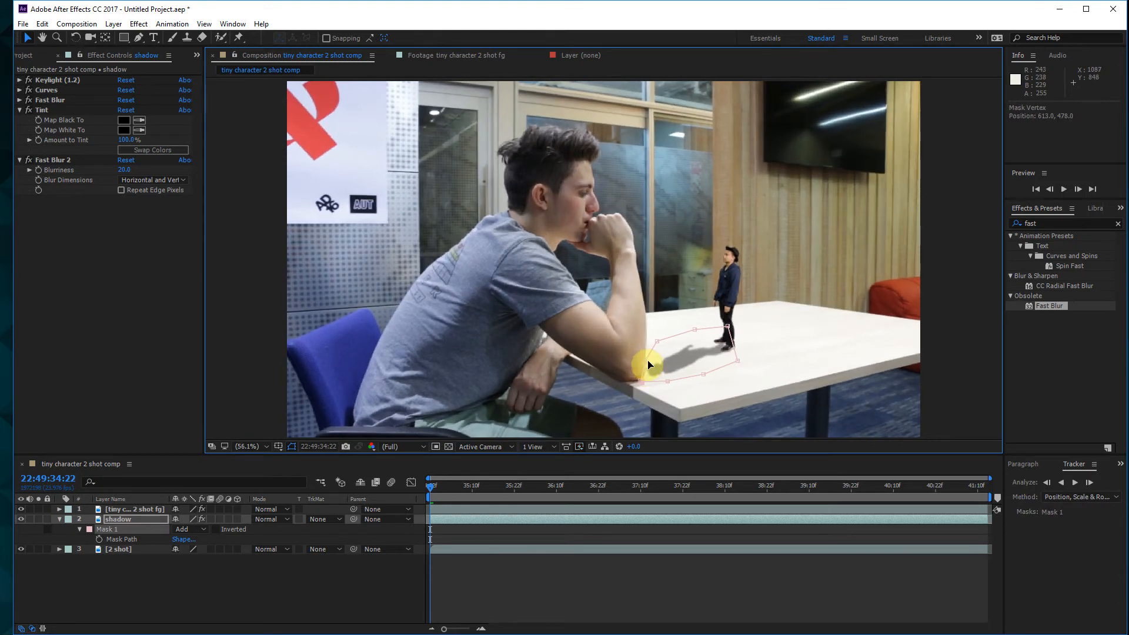
left_click(843, 392)
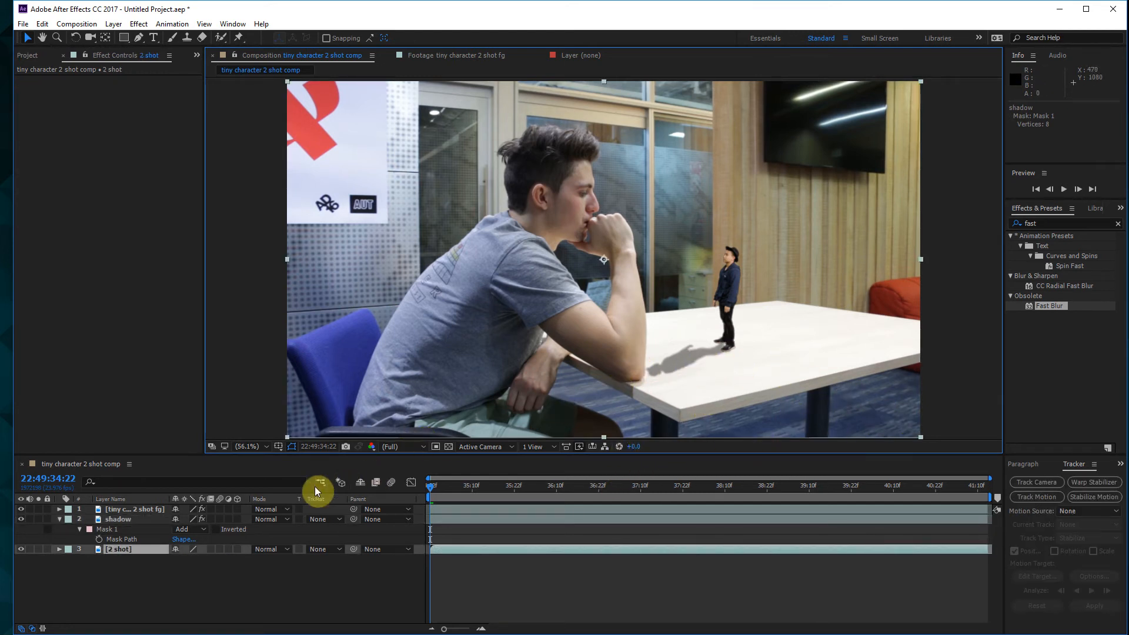
Hide the mask outlines, scale the shadow layer to about -38%, 27%, and move it to position 1333.9, 790.7
left_click(162, 519)
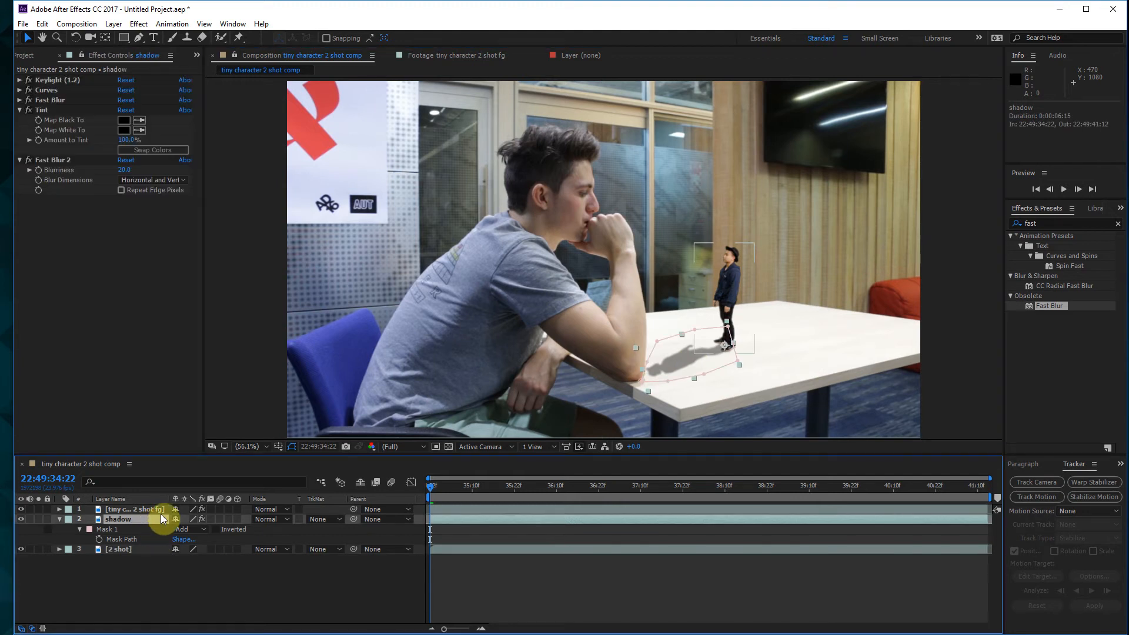
left_click(293, 448)
left_click_drag(682, 332, 680, 327)
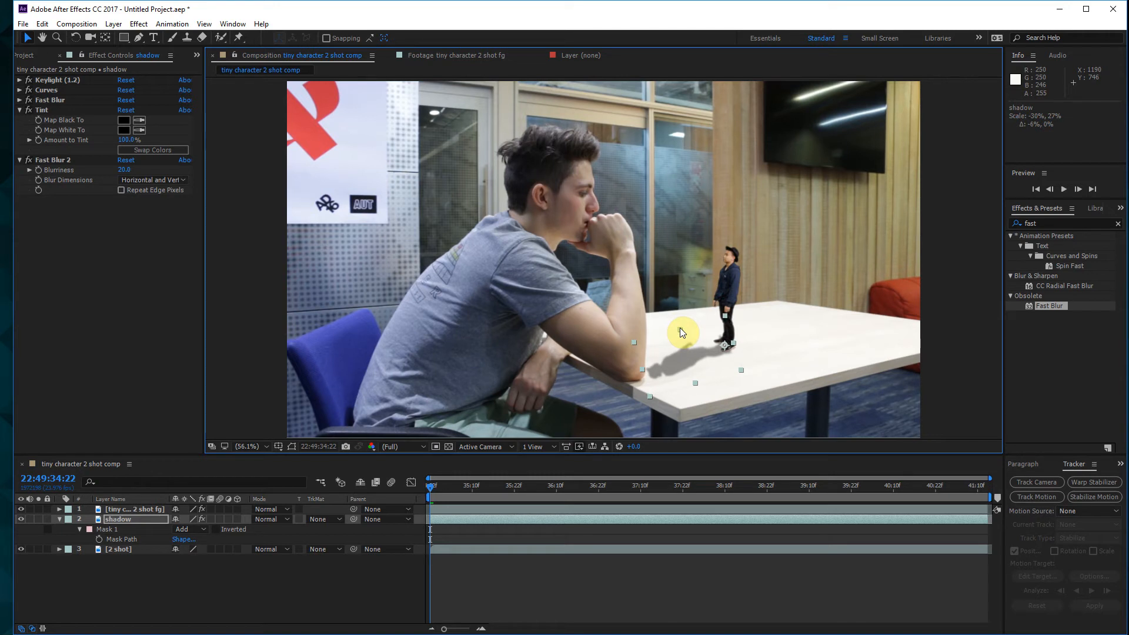
left_click_drag(703, 349, 705, 342)
Show the mask outlines and lower Mask 1's two upper vertices closer to the shadow and the character's feet, then deselect the mask
scroll(760, 346, "up", 1)
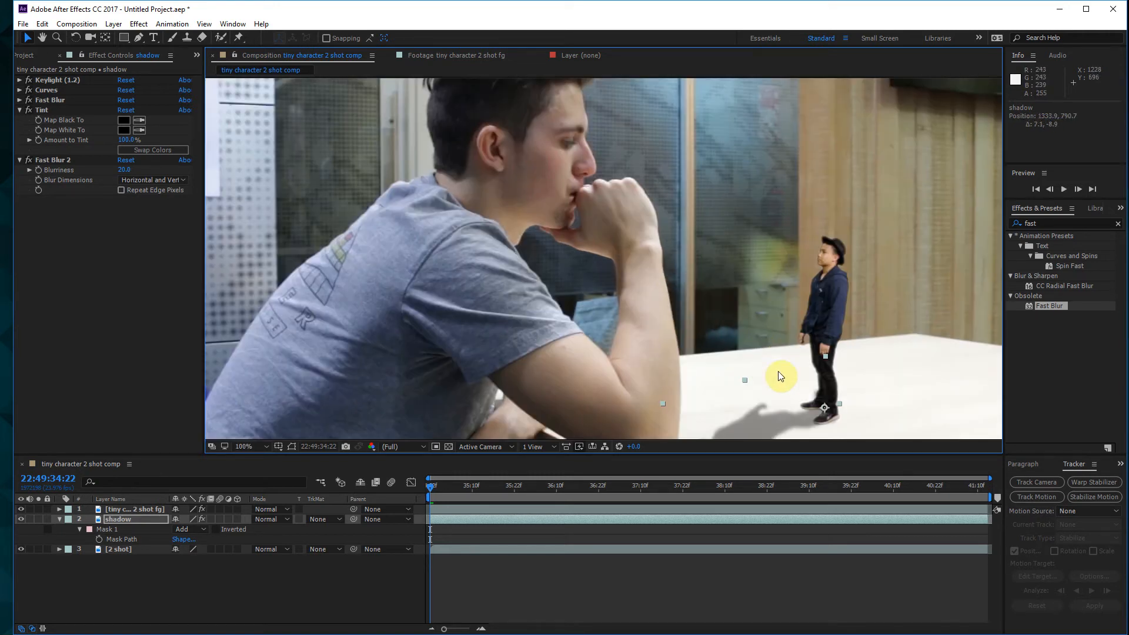
key("space")
left_click_drag(784, 365, 714, 249)
scroll(824, 283, "up", 1)
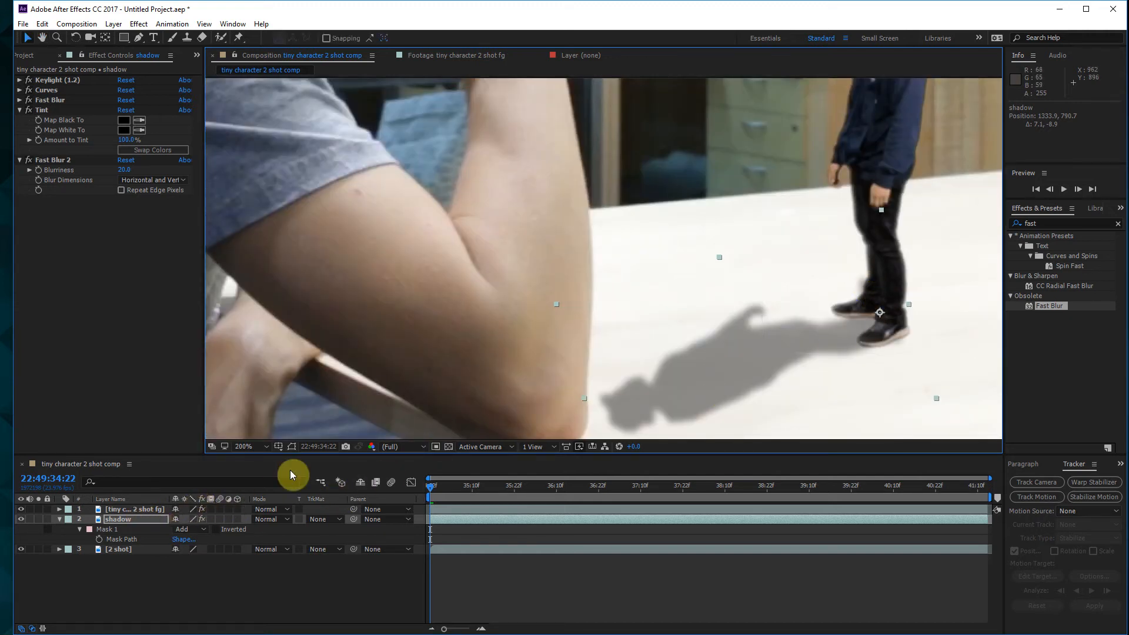
left_click(292, 447)
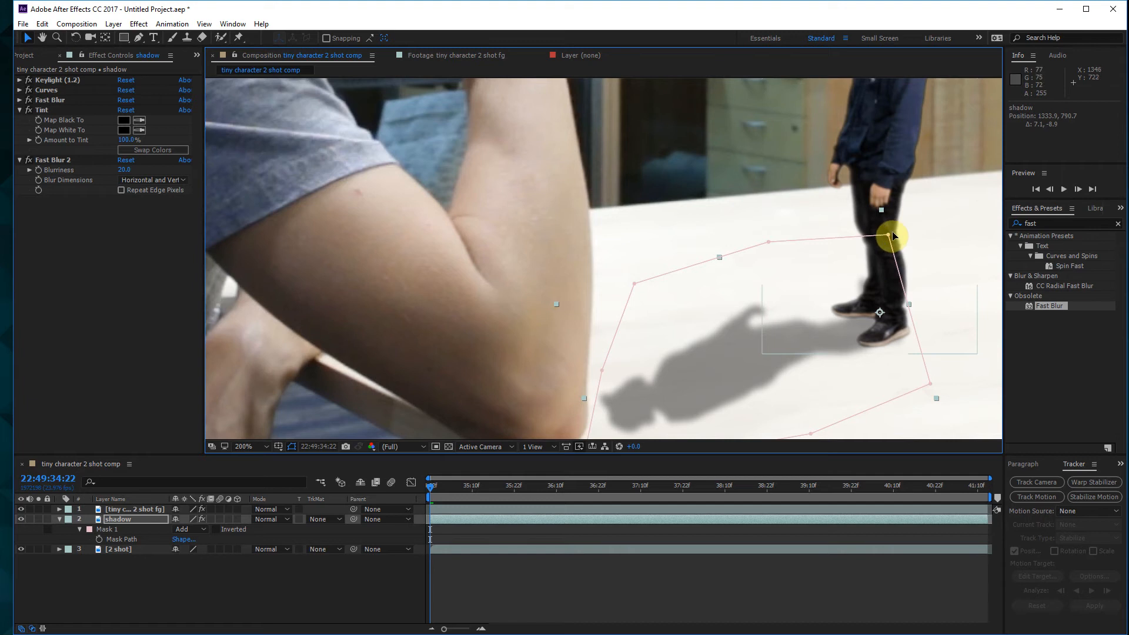
left_click_drag(893, 247, 904, 299)
left_click_drag(769, 242, 783, 274)
left_click(969, 300)
left_click(953, 224)
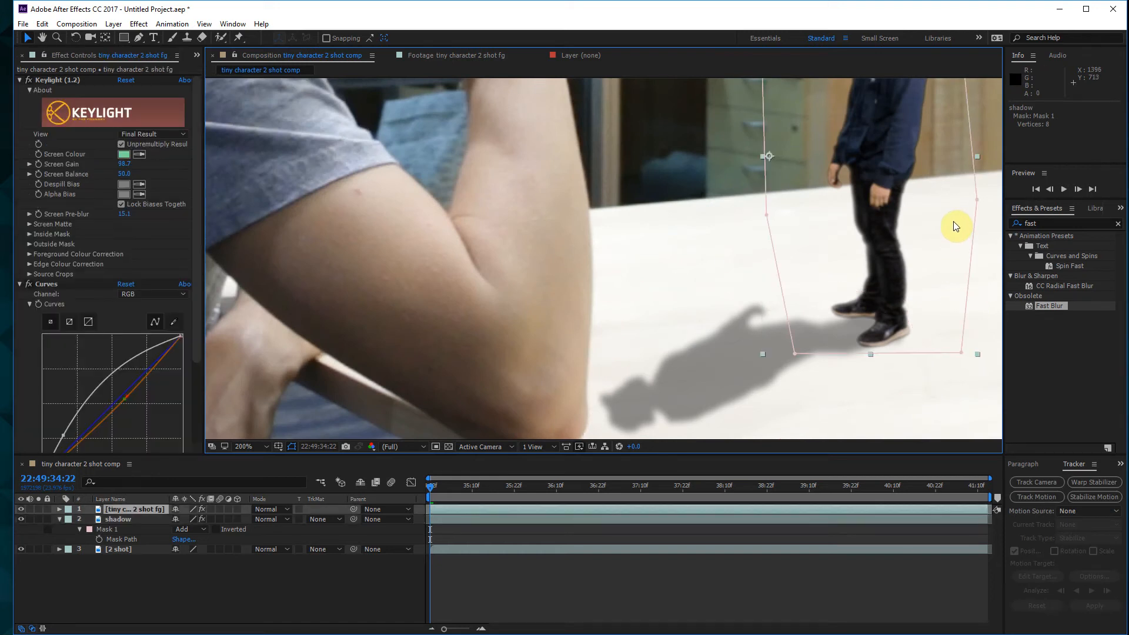
left_click(646, 142)
Preview the shot in the whole frame to check the adjusted shadow, and dismiss the first error message
key("comma")
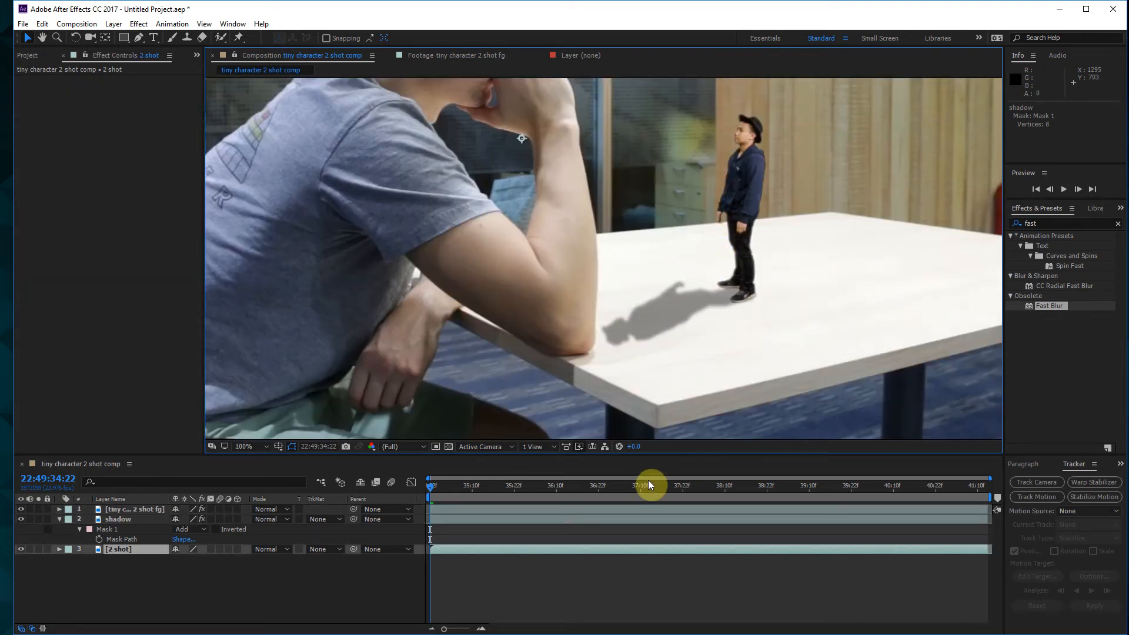
key("comma")
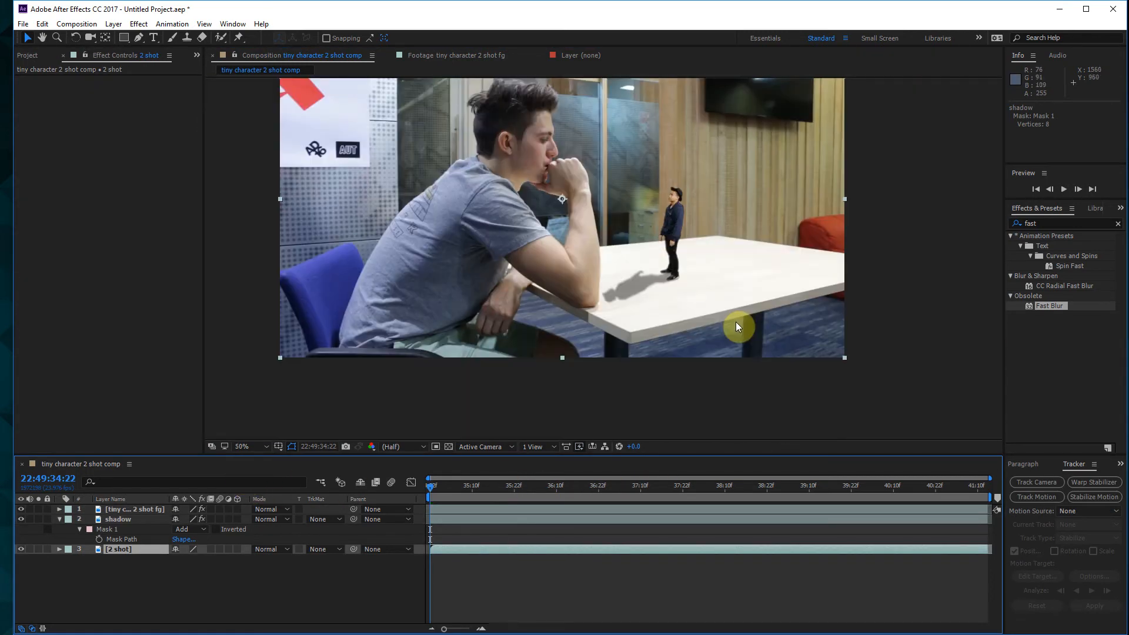
key("space")
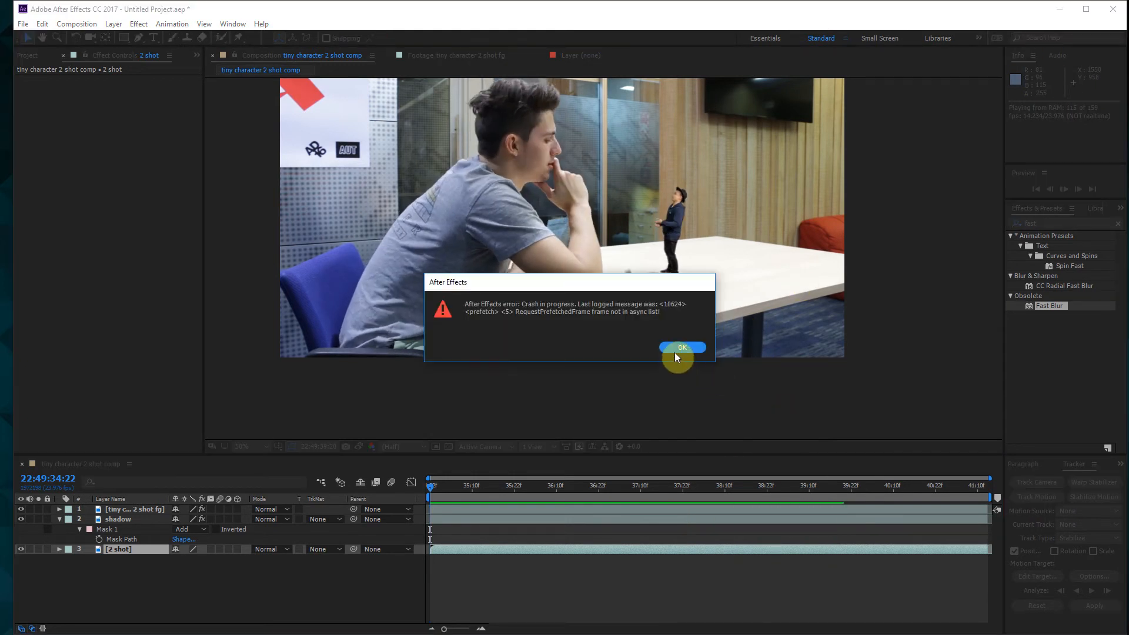
left_click(678, 351)
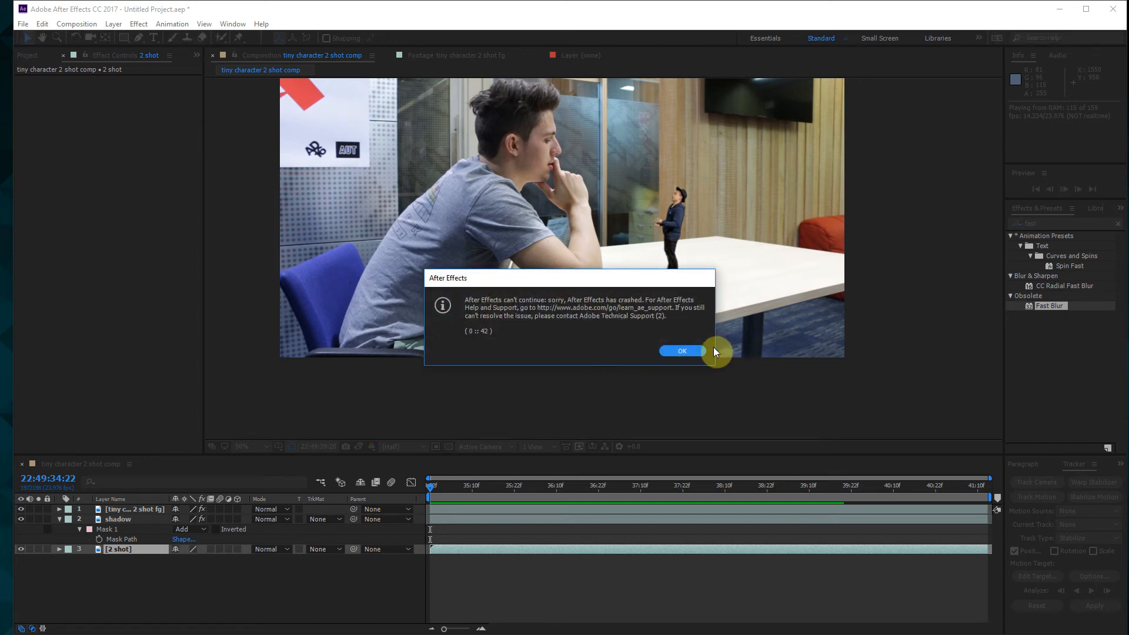
Dismiss the remaining crash messages and save the project copy as Tiny Character in the TinyCharacter folder
left_click(682, 351)
left_click(669, 344)
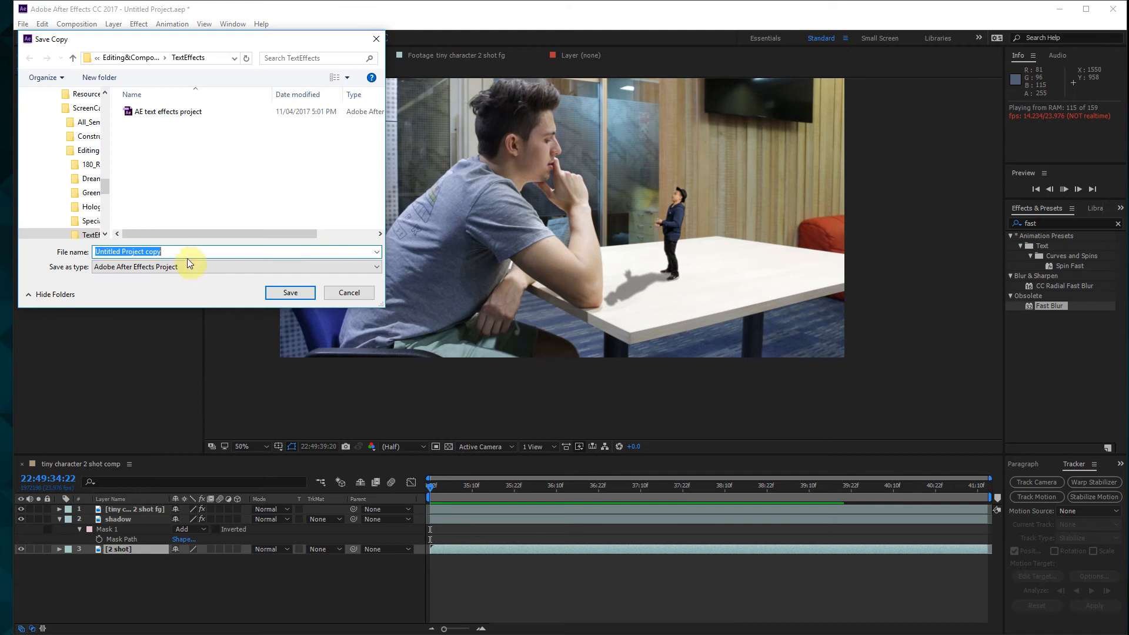
left_click(129, 59)
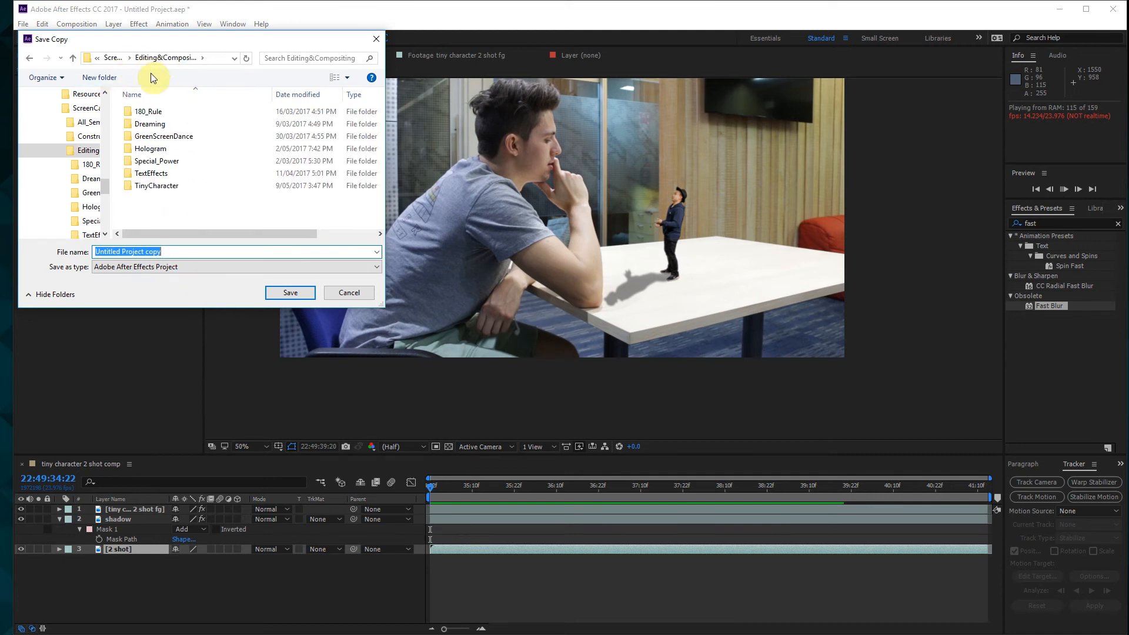
left_click(165, 187)
double_click(164, 187)
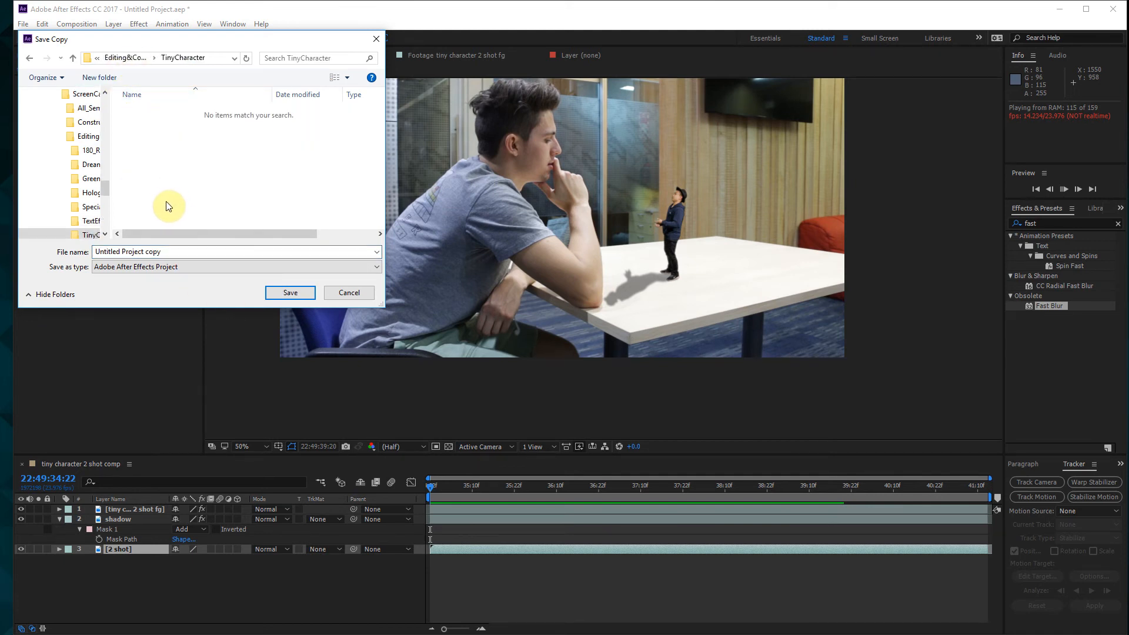
left_click(163, 249)
type("Tiny Character")
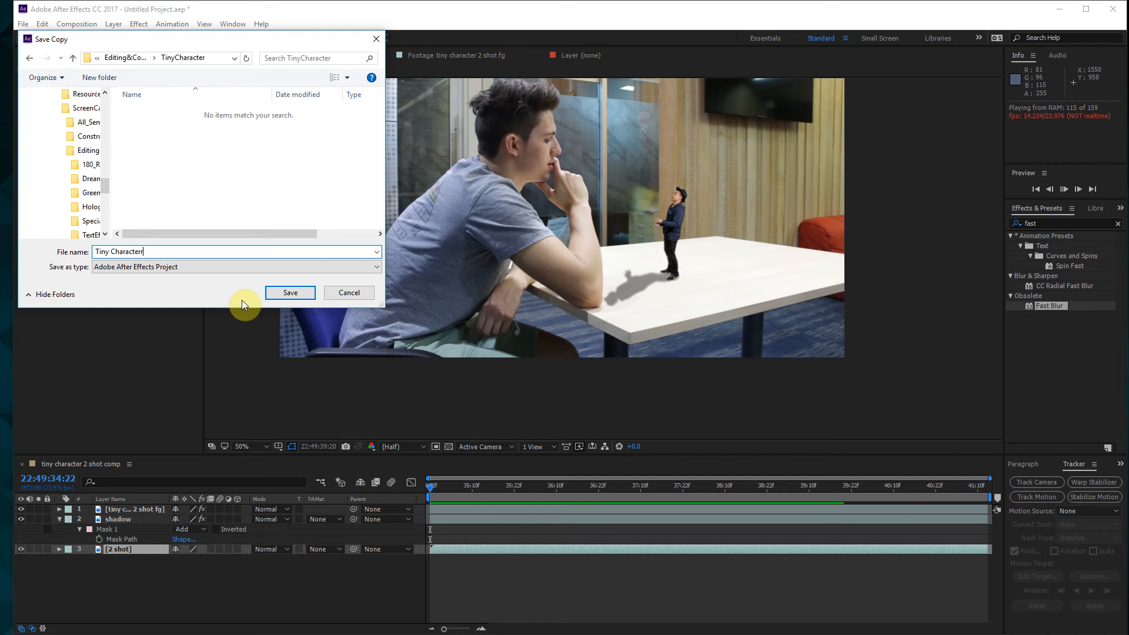
left_click(288, 293)
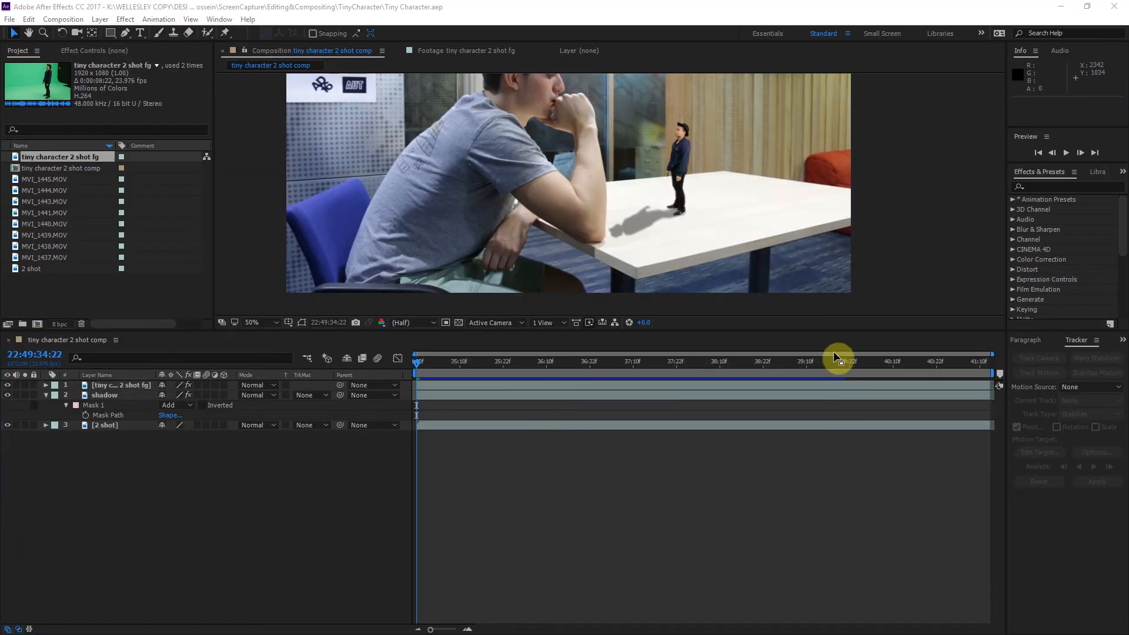
Fit the whole frame in the viewer and scrub through the early part of the shot to check the composite
left_click_drag(458, 367, 457, 361)
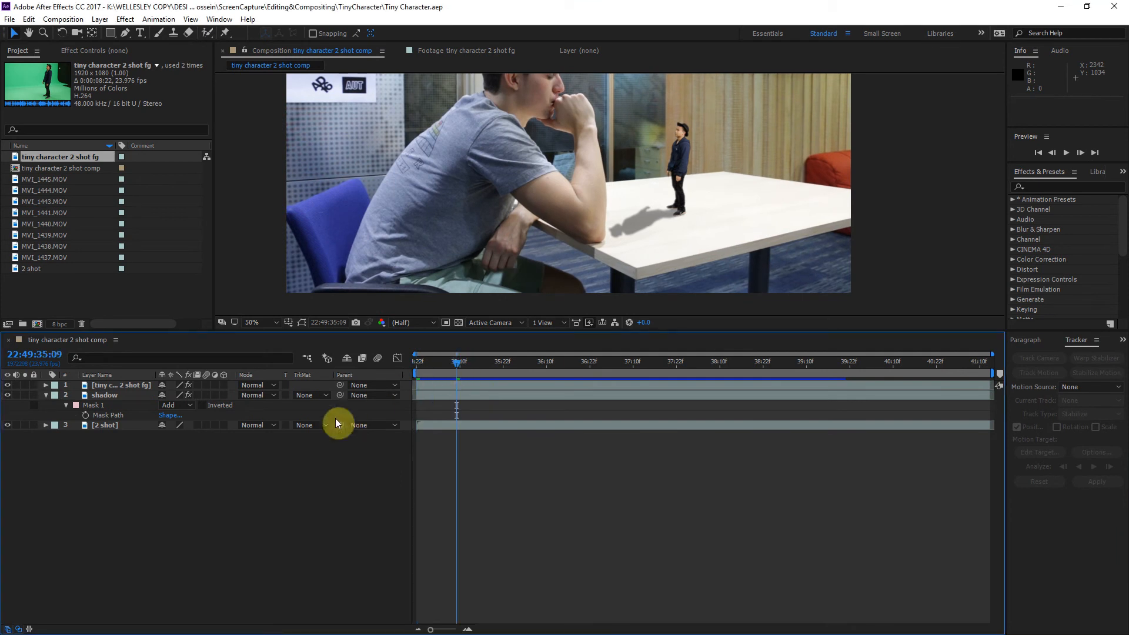
left_click(262, 322)
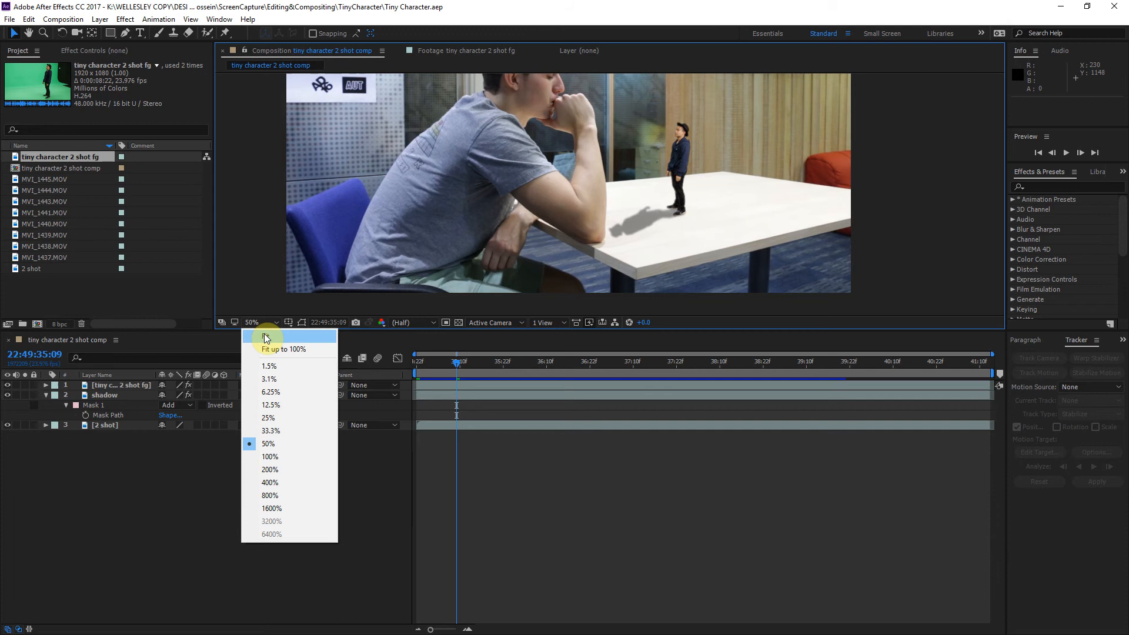
left_click(268, 343)
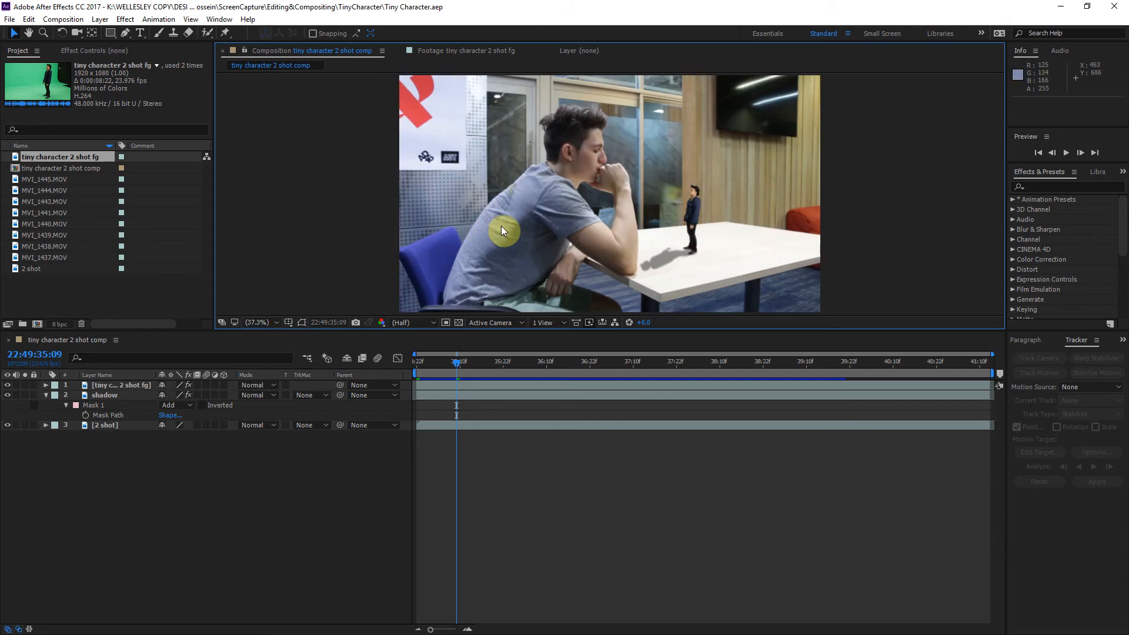
left_click_drag(528, 365, 581, 366)
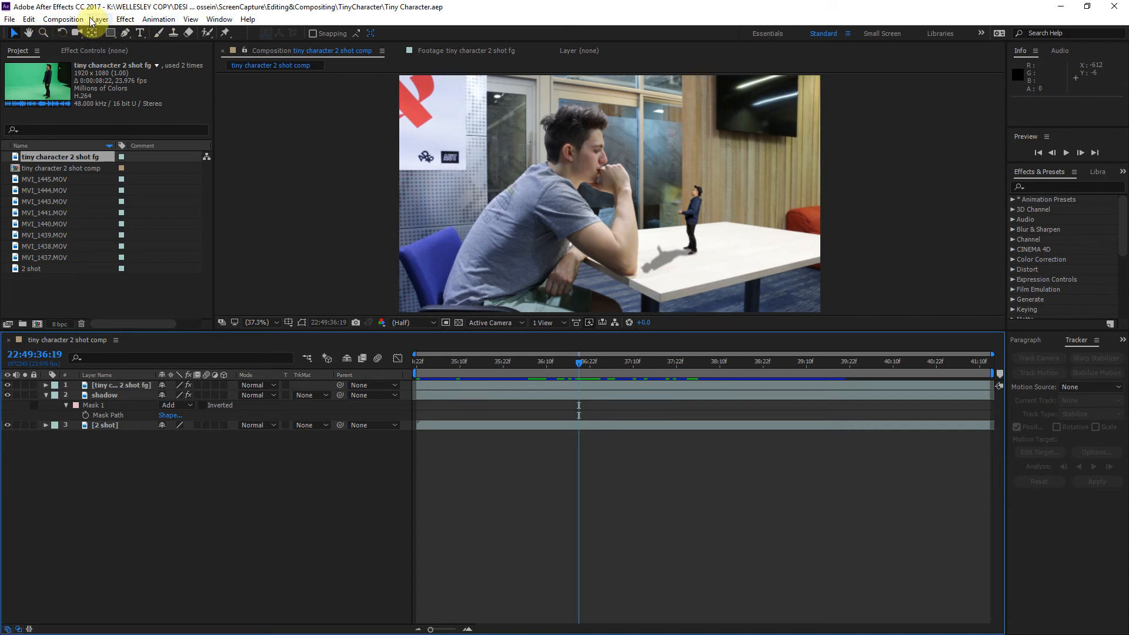
Purge all memory, scrub through the shot again, and return to its first frame
left_click(10, 19)
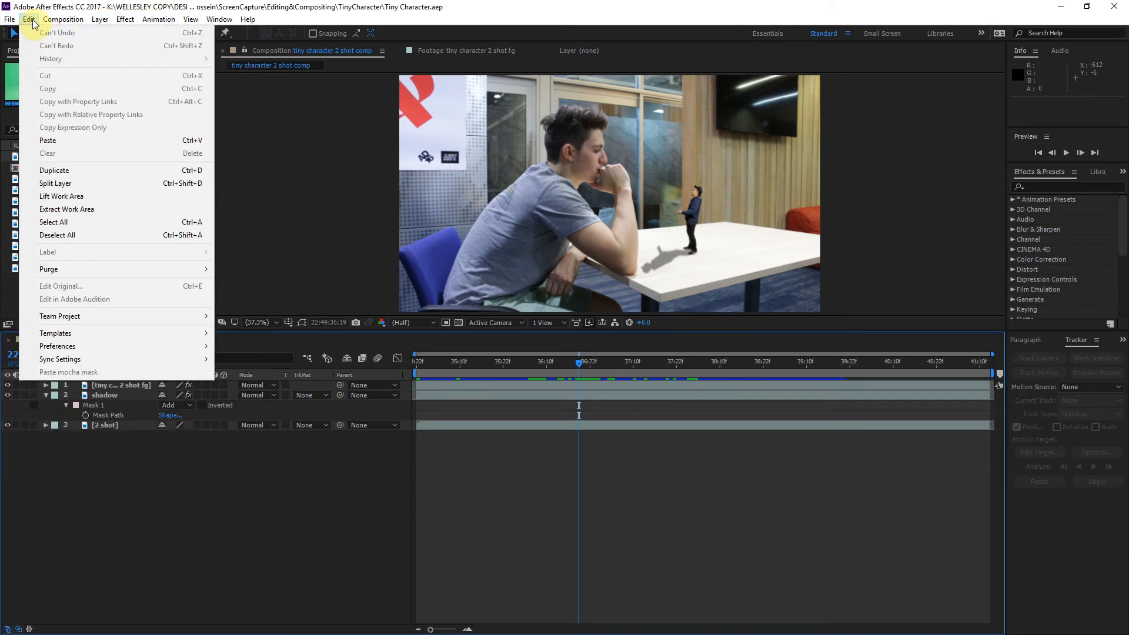
mouse_move(35, 22)
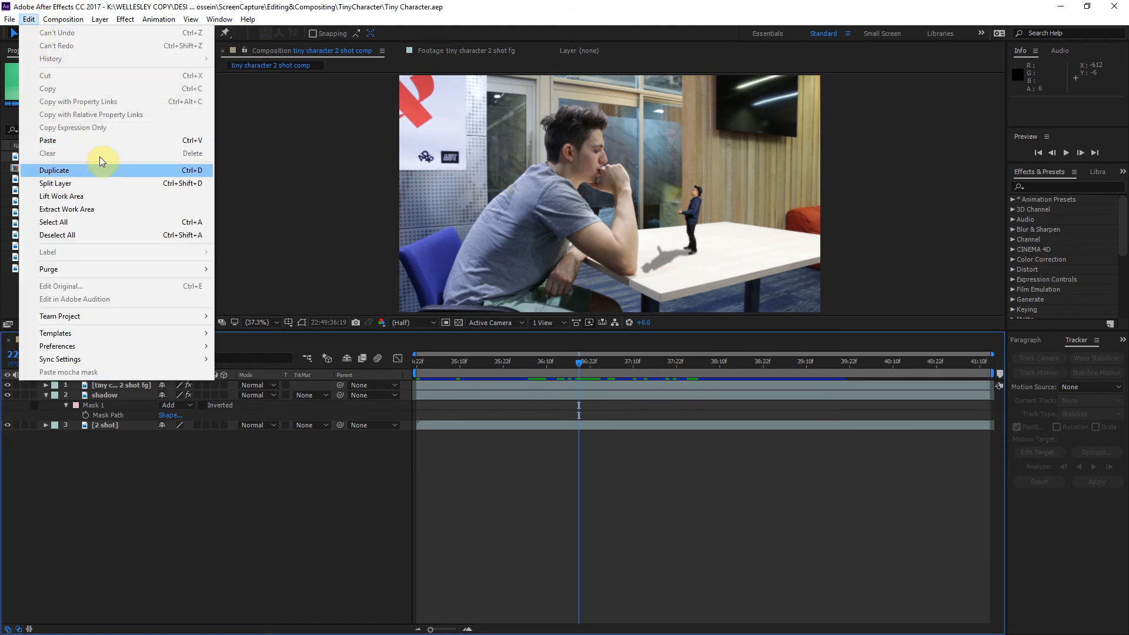
mouse_move(128, 271)
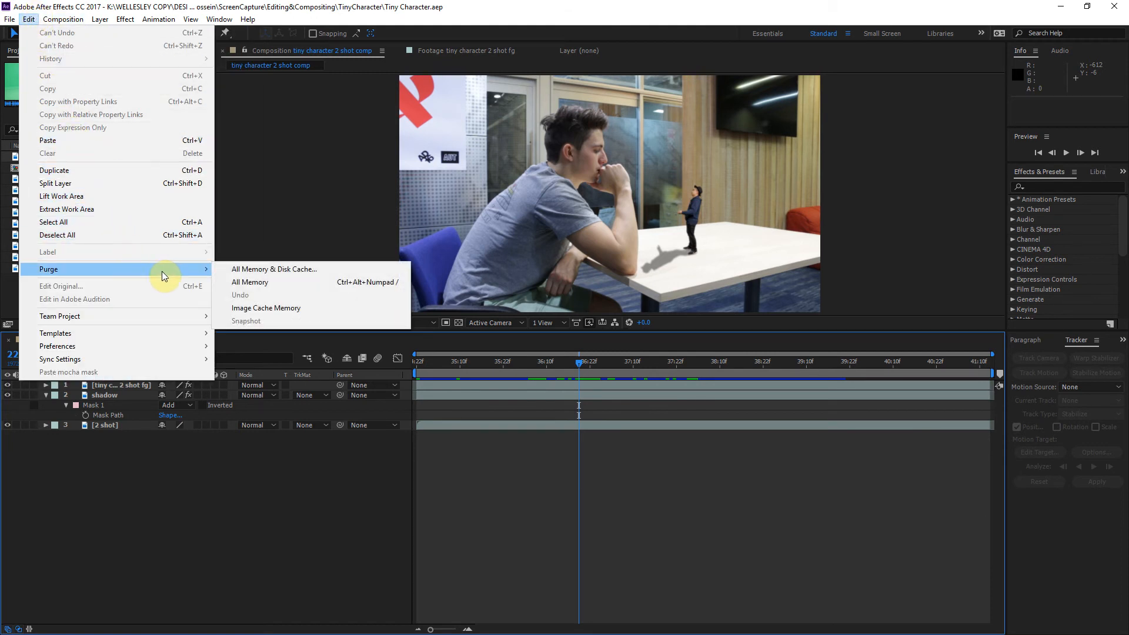
left_click(270, 284)
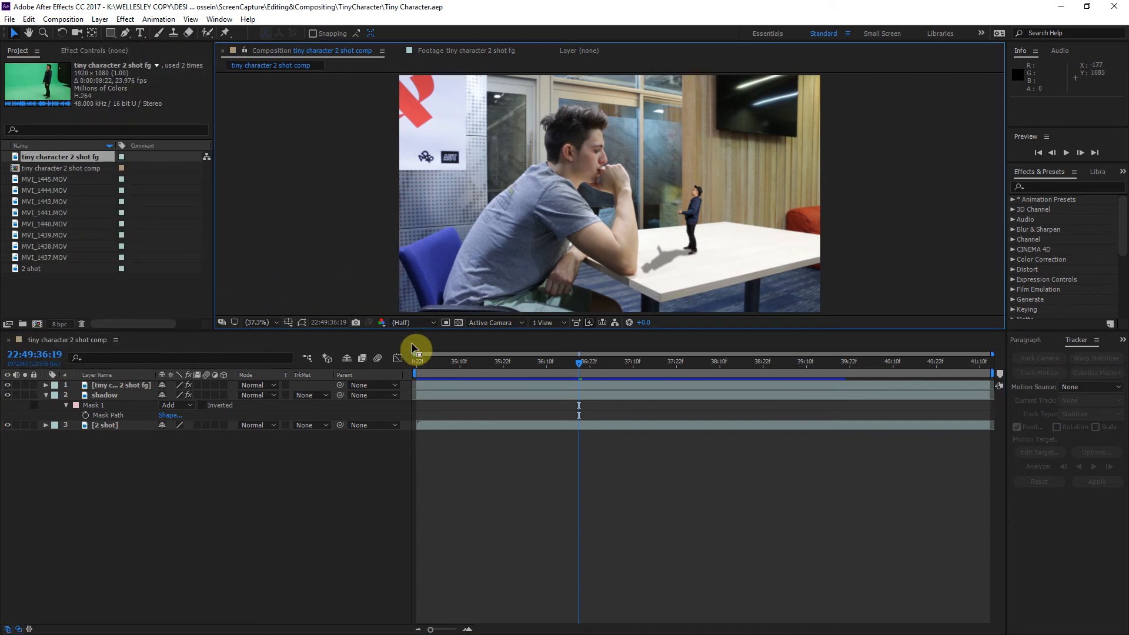
left_click_drag(555, 360, 338, 359)
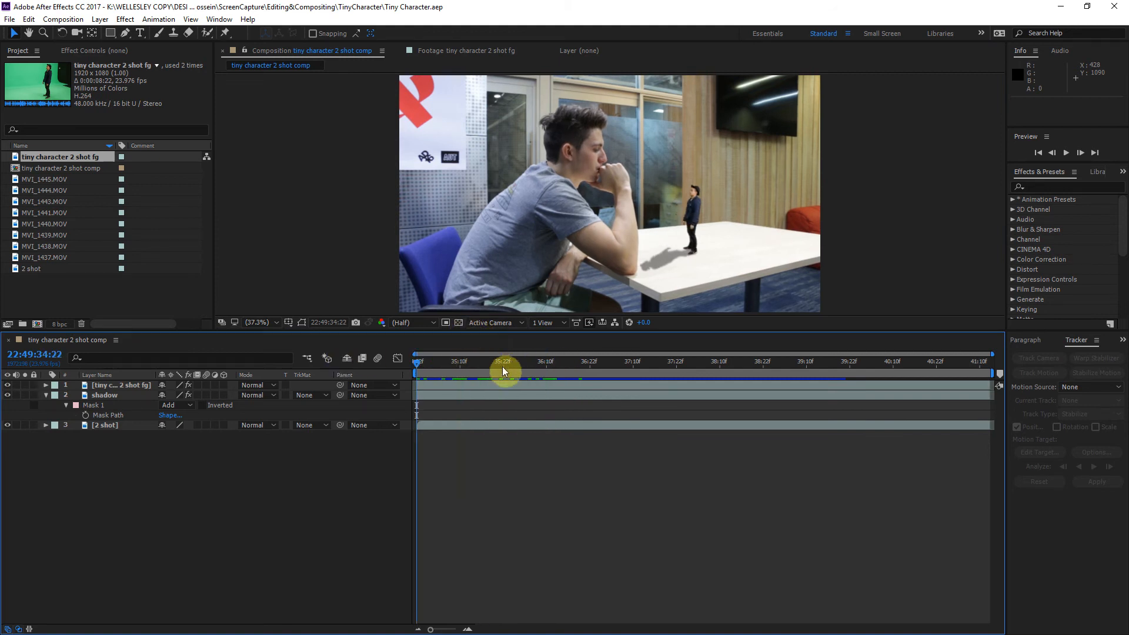
left_click_drag(500, 365, 189, 388)
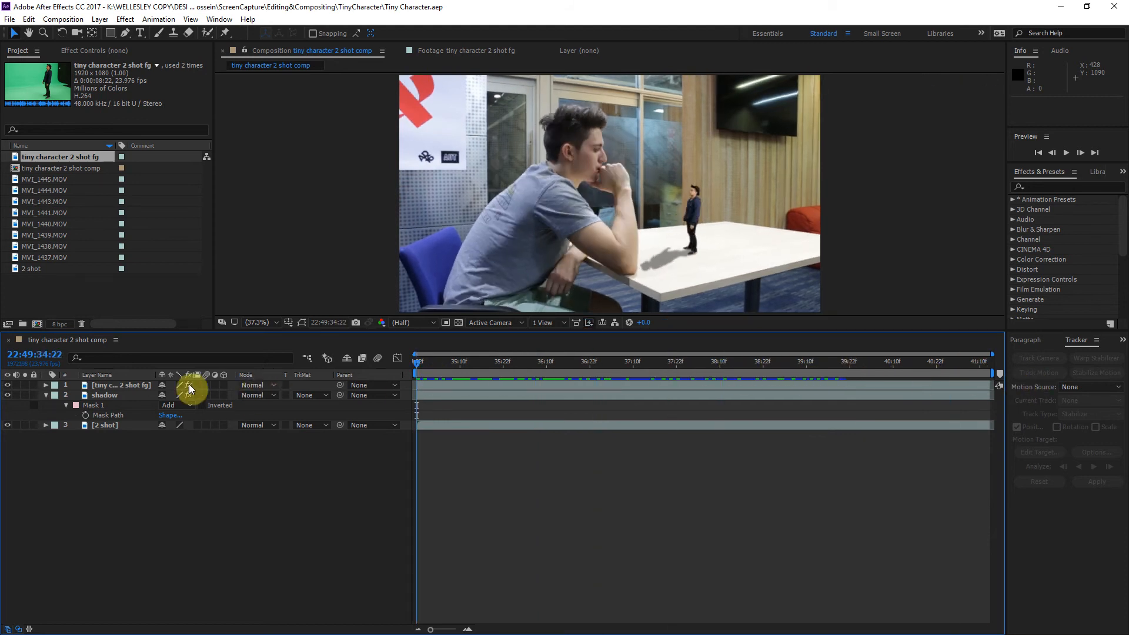
Collapse the shadow layer, hide the character and shadow layers, and start Track Motion on the 2 shot layer
left_click(45, 395)
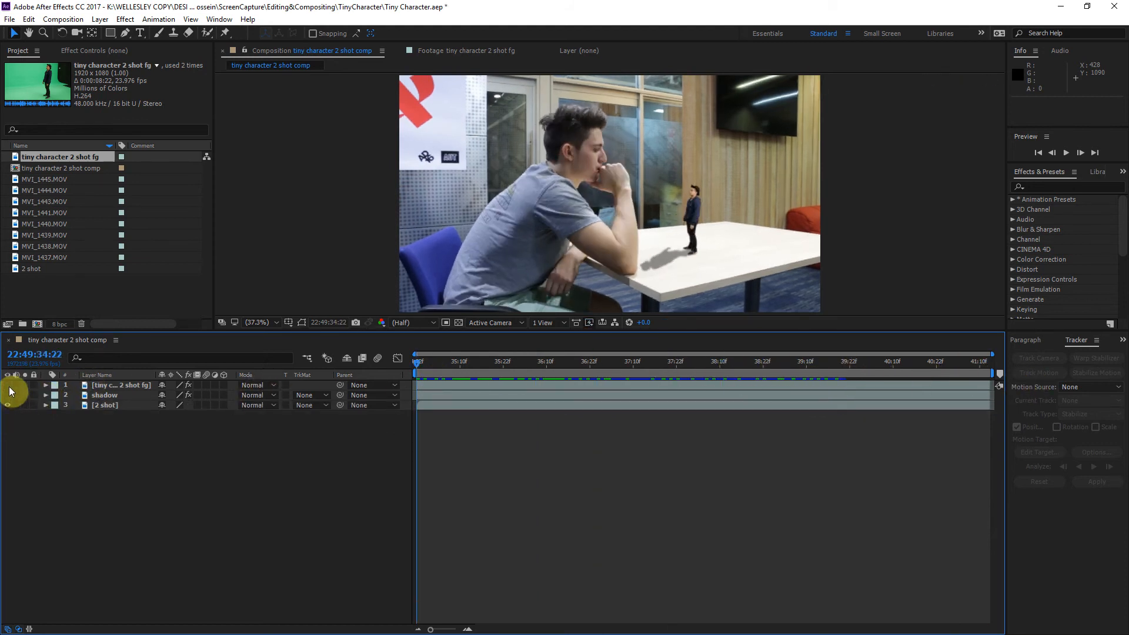
left_click_drag(9, 386, 9, 395)
left_click(115, 405)
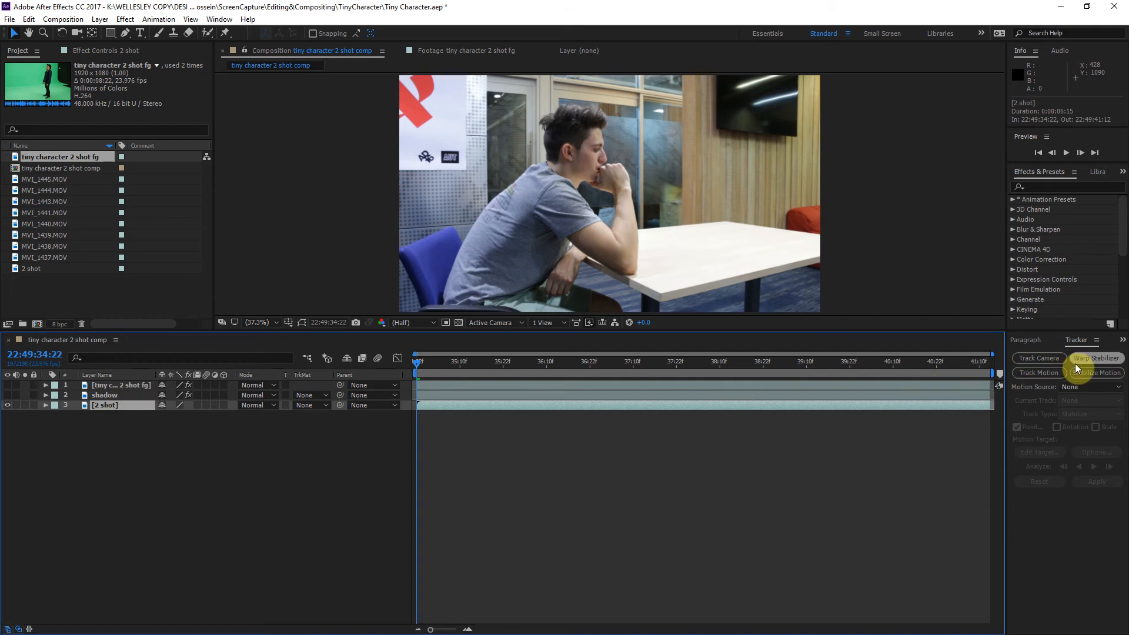
left_click(1043, 371)
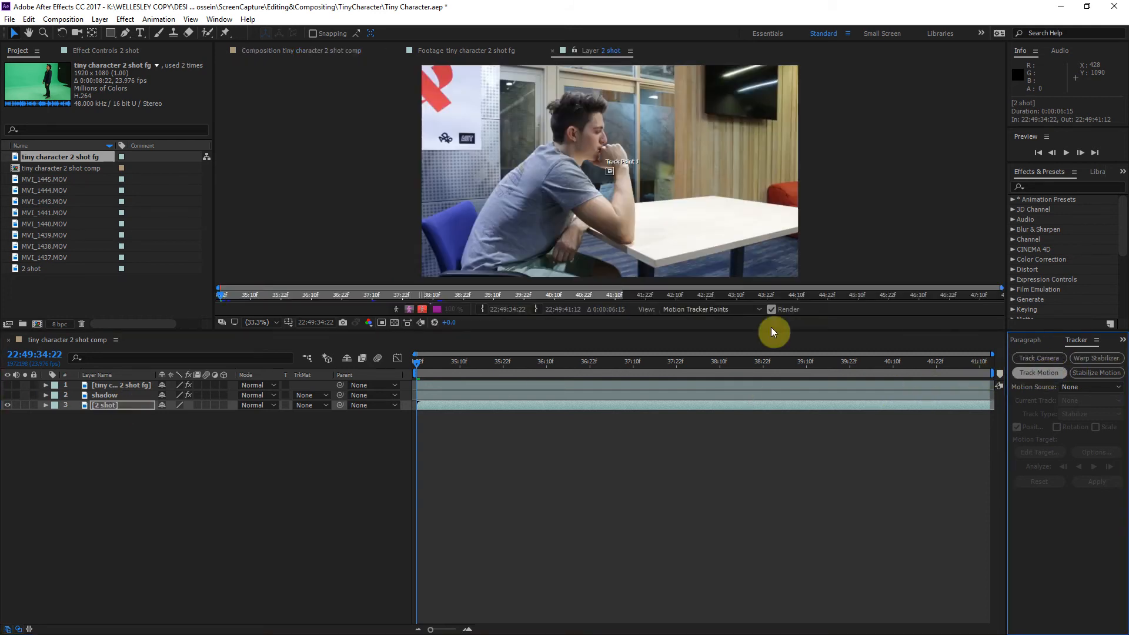
Place Track Point 1 on the near corner of the tabletop and enlarge its feature region around the corner
scroll(612, 182, "up", 3)
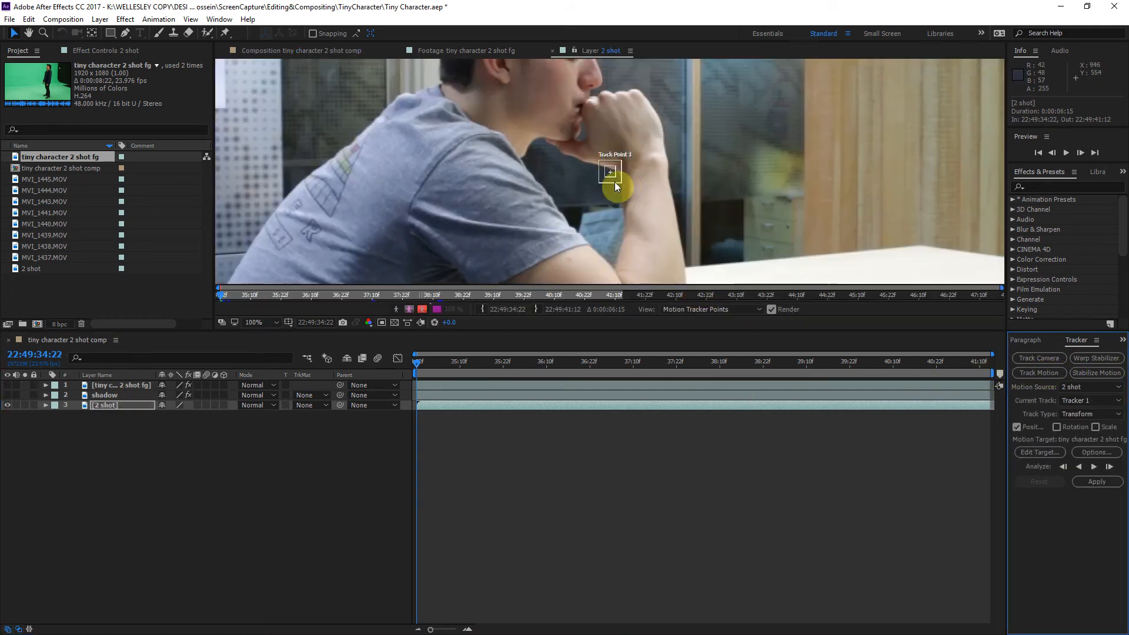
left_click_drag(531, 98, 569, 205)
left_click_drag(656, 212, 581, 96)
left_click(495, 95)
left_click_drag(495, 94, 592, 245)
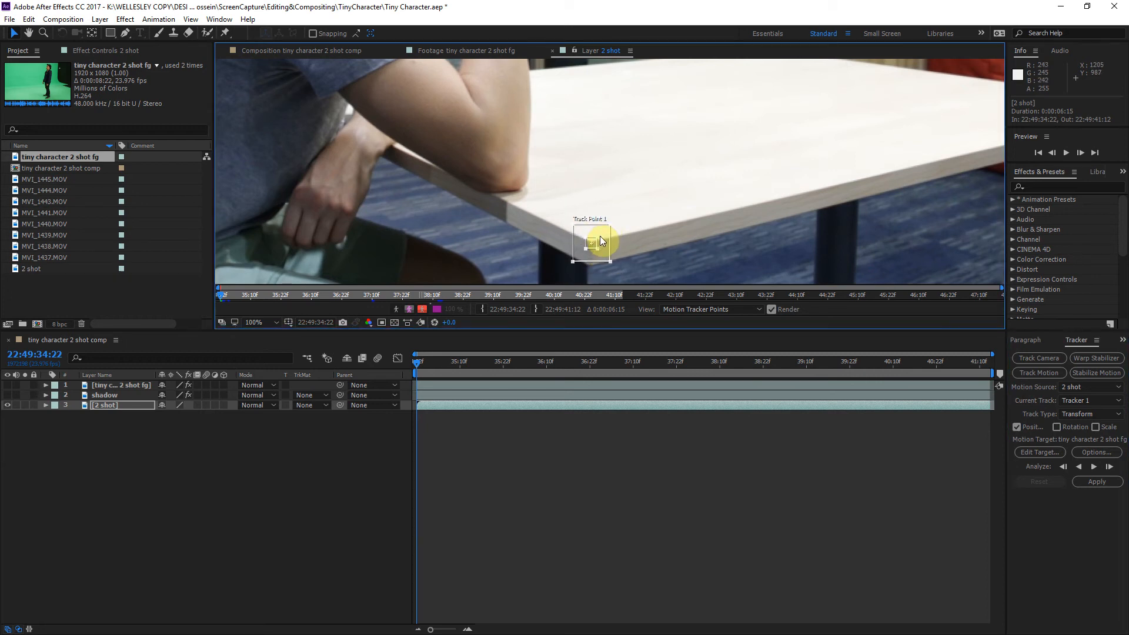
left_click_drag(594, 244, 590, 240)
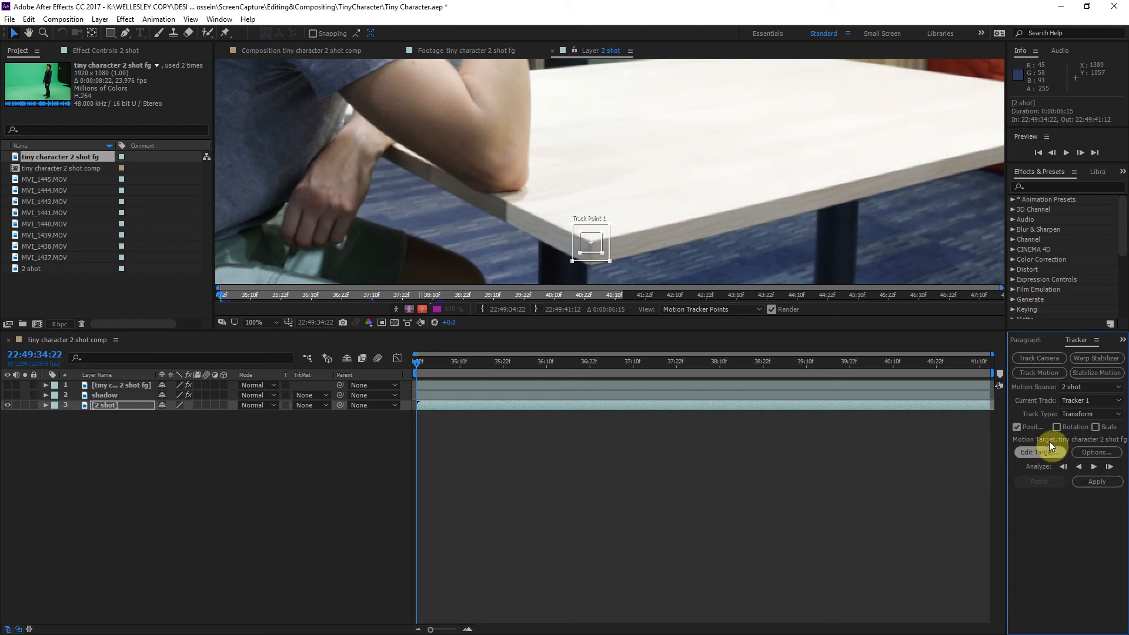
Analyze the track forward through the whole shot, check the track point against the table corner, and return to the first frame
left_click(1094, 467)
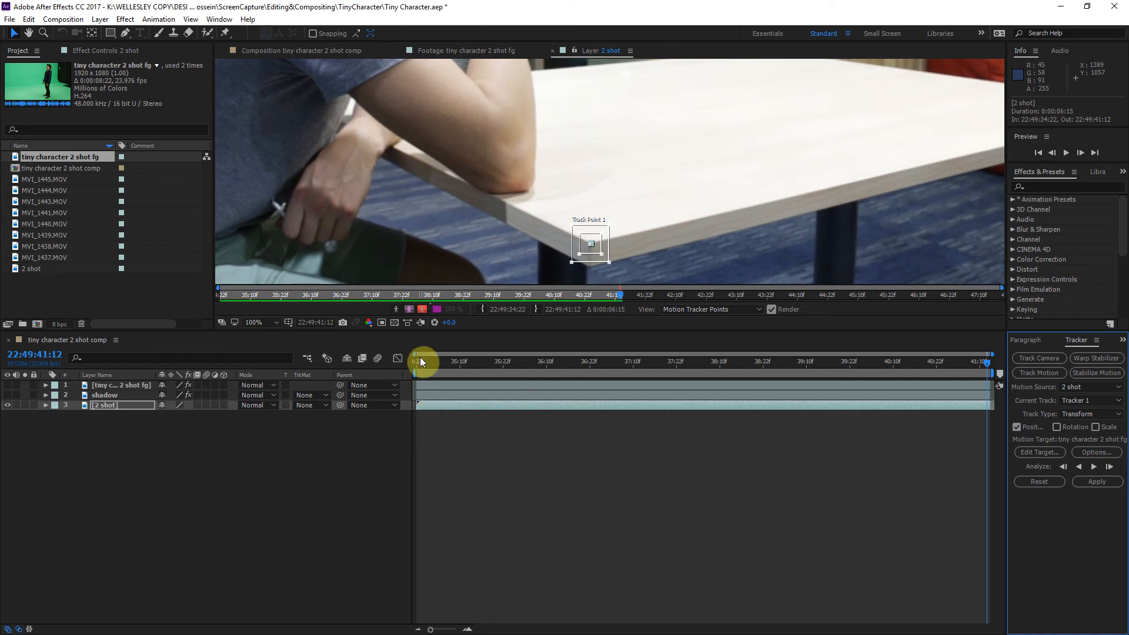
scroll(600, 246, "up", 6)
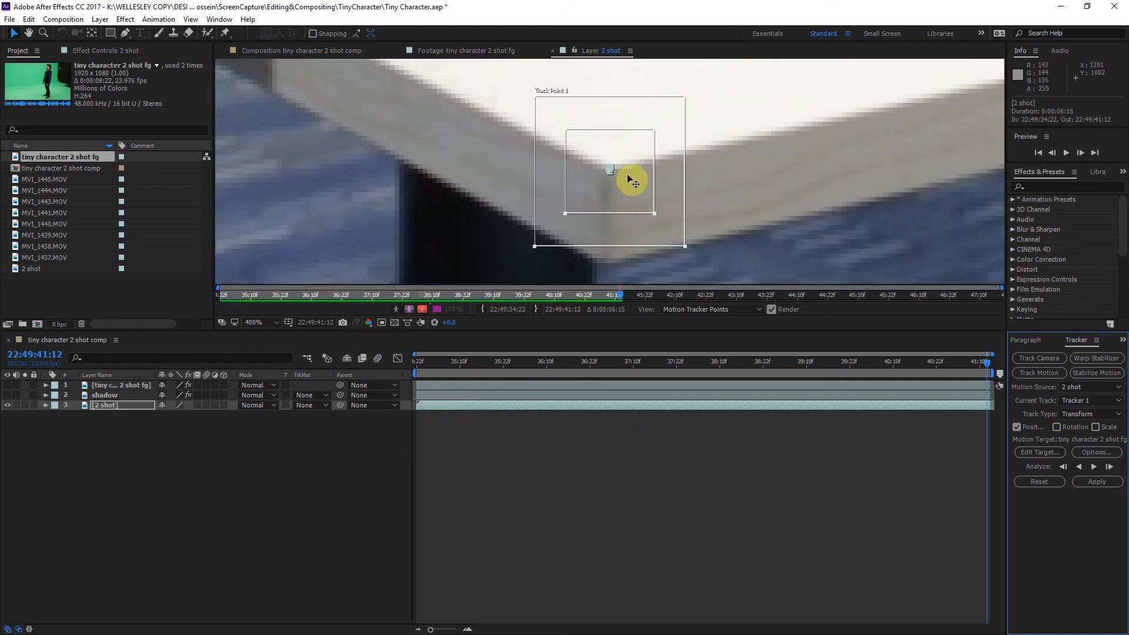
scroll(628, 172, "down", 5)
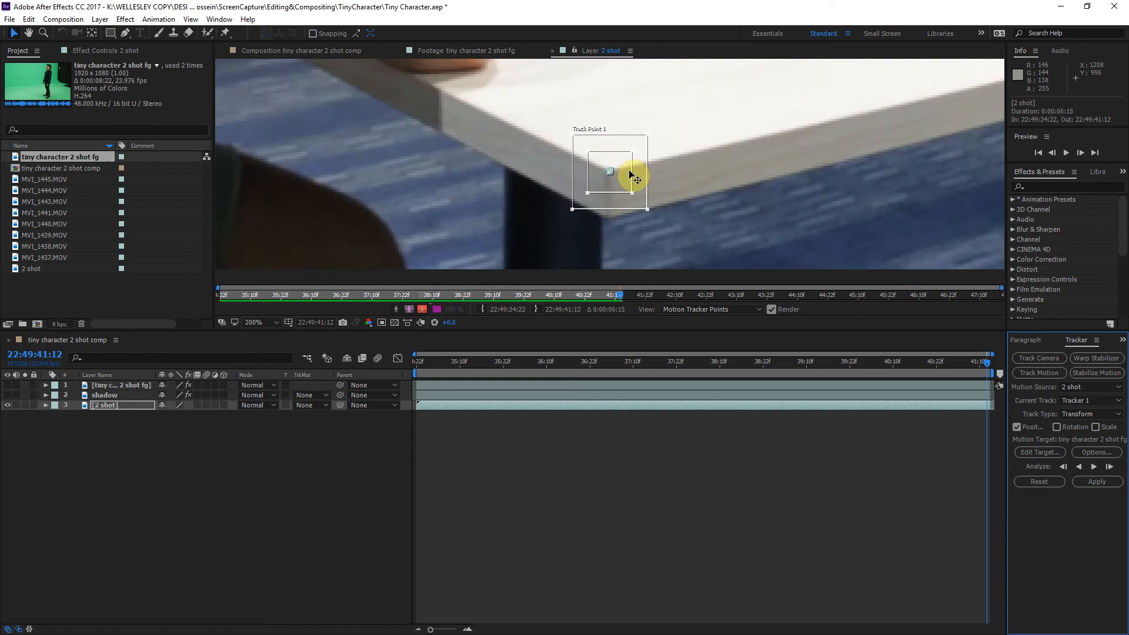
scroll(628, 136, "down", 4)
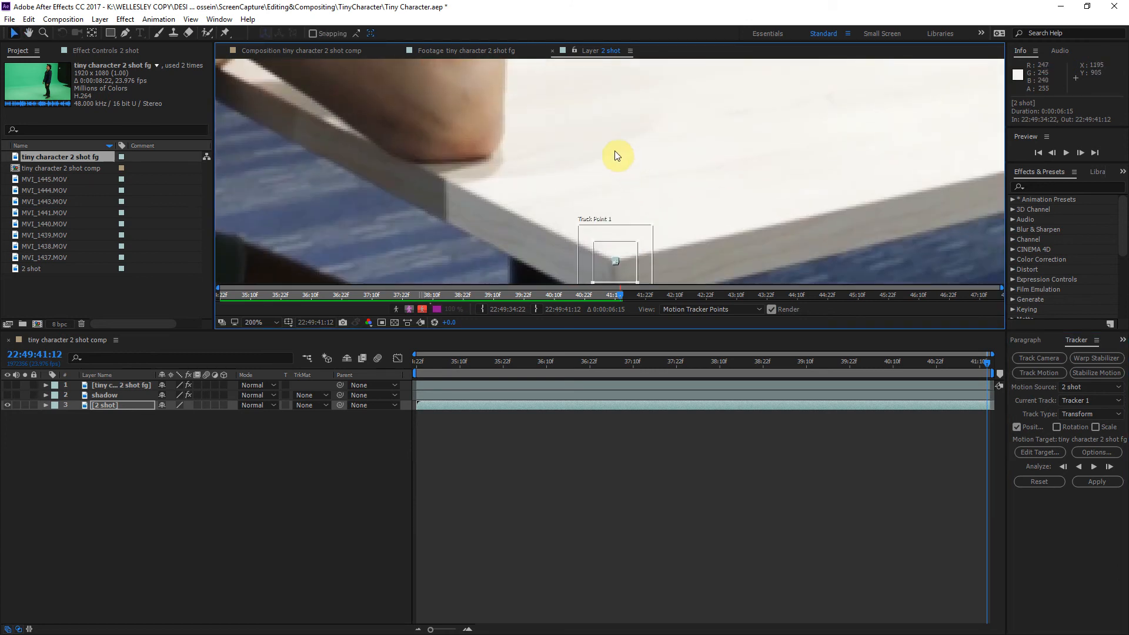
left_click_drag(524, 243, 517, 303)
left_click_drag(439, 360, 332, 369)
Add a null object above the 2 shot layer and rename it track holder
right_click(217, 443)
mouse_move(320, 449)
left_click(396, 518)
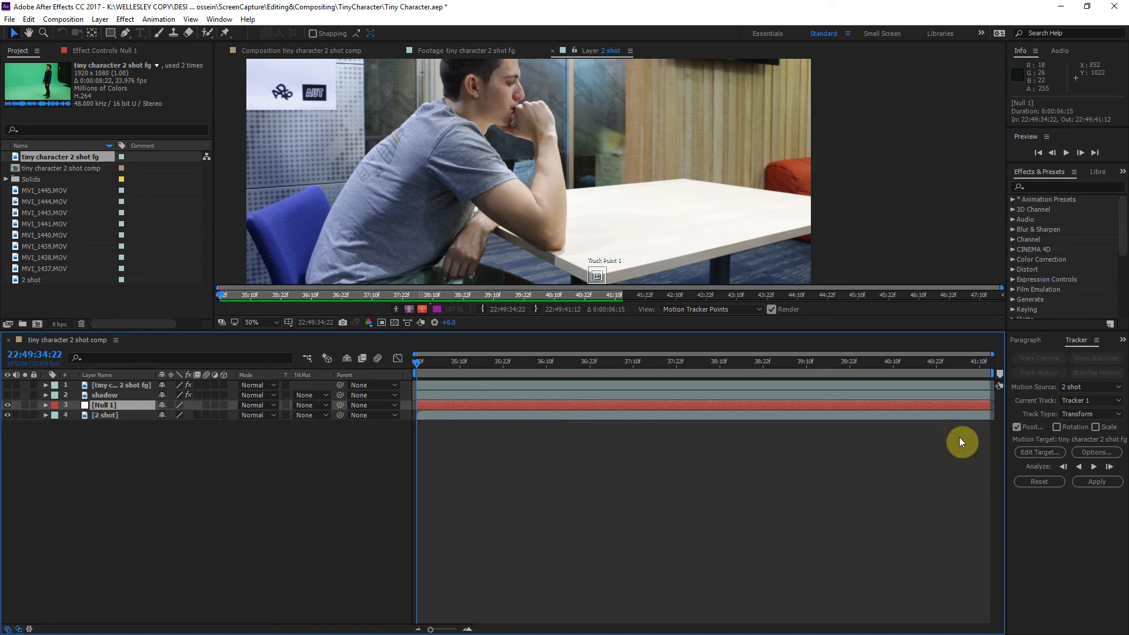
left_click(1047, 462)
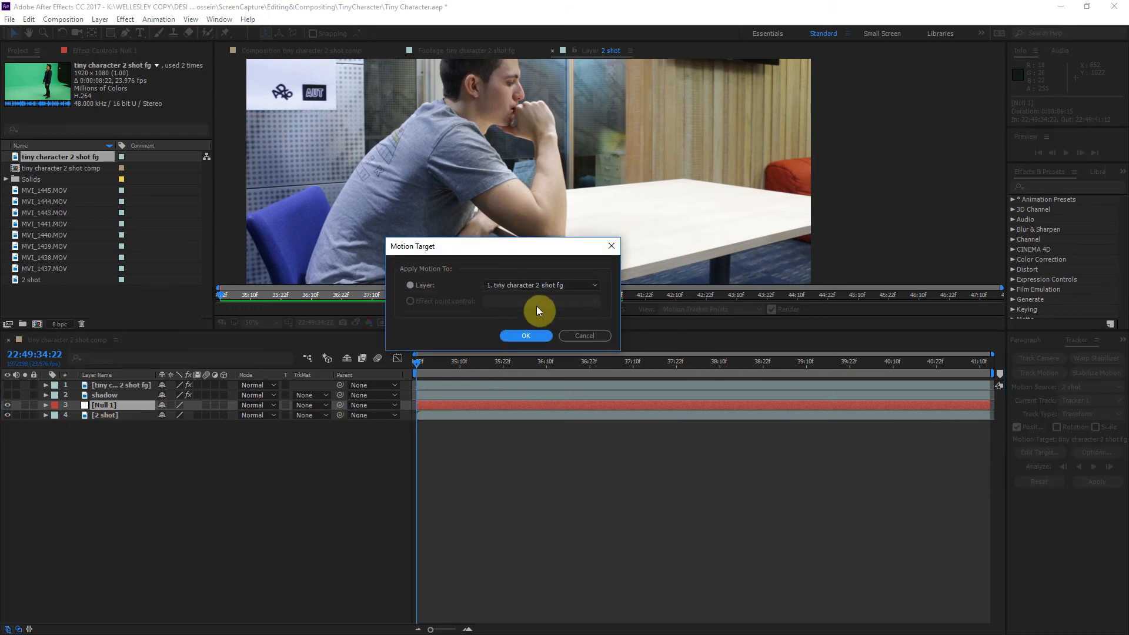
left_click(602, 340)
left_click(116, 401)
key("Return")
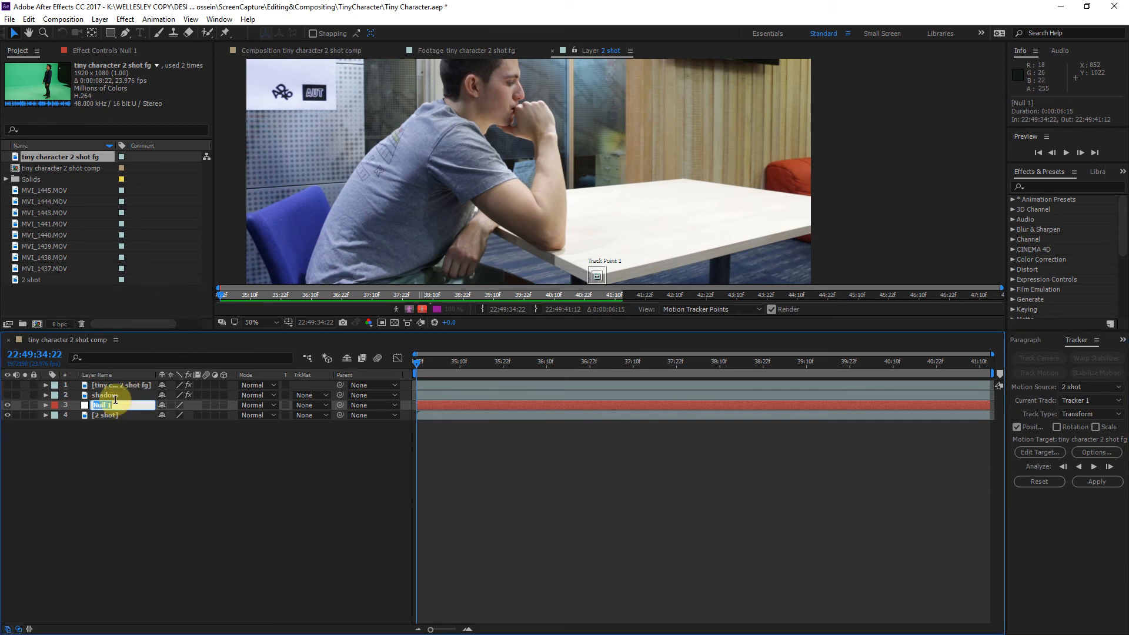
type("track holder")
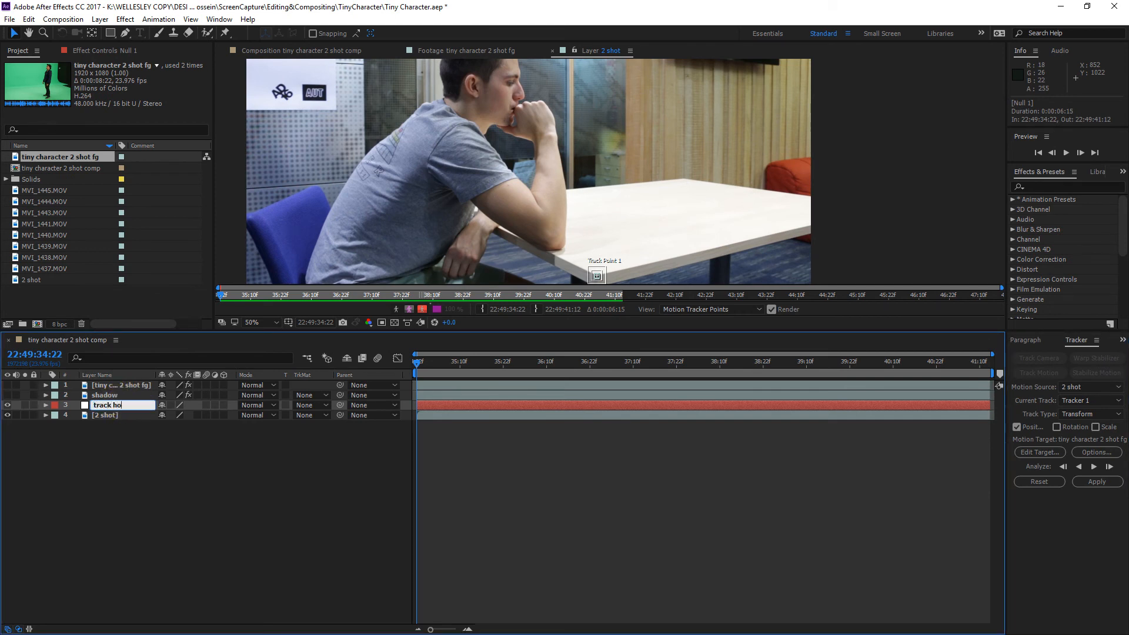
key("Return")
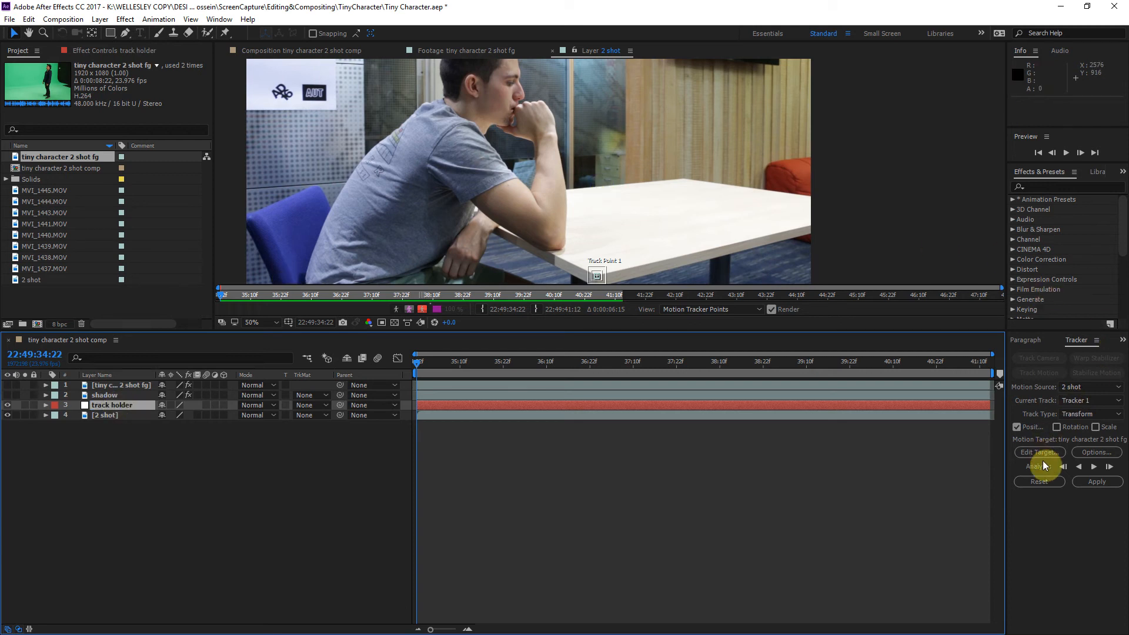
Set track holder as the motion target and apply the tracking data to it in X and Y
left_click(1029, 450)
left_click(535, 291)
left_click(530, 325)
left_click(528, 334)
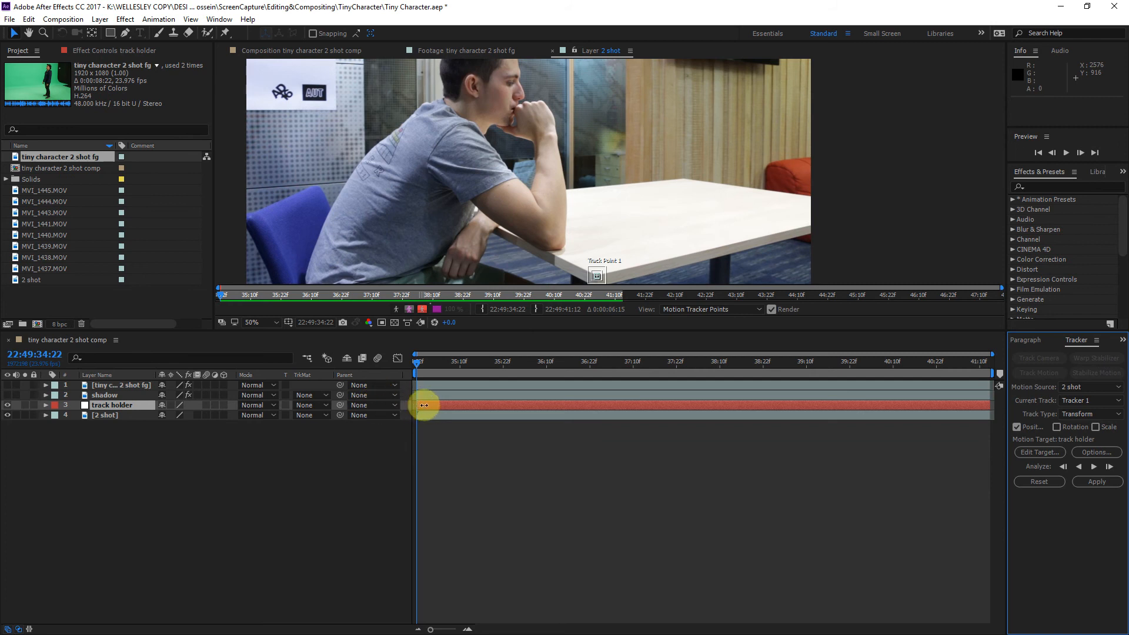
left_click(1091, 481)
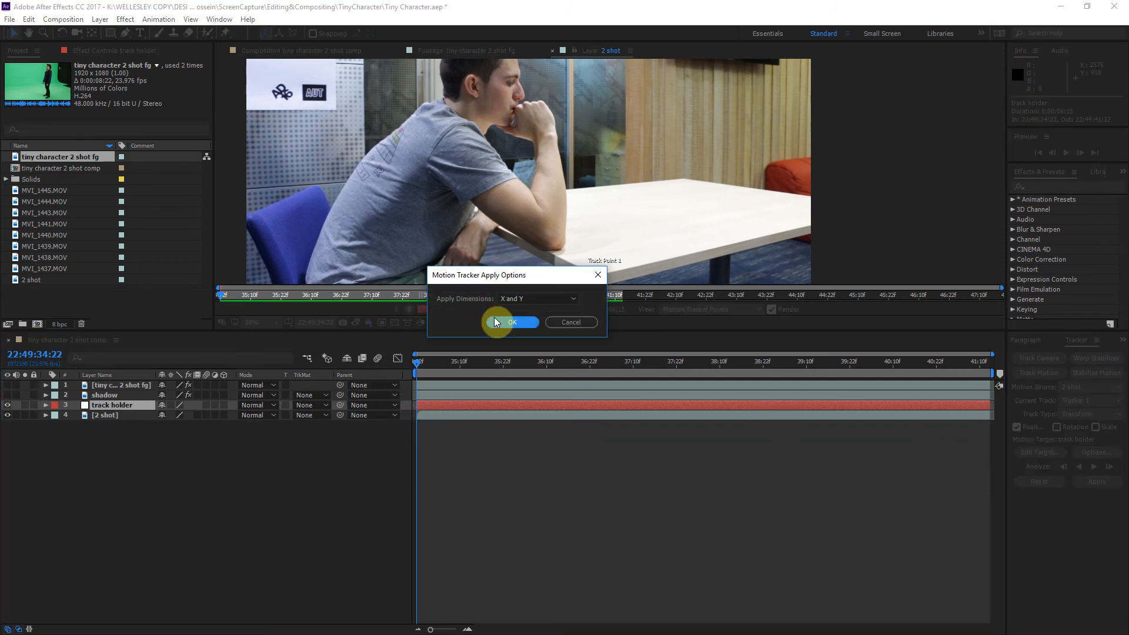
left_click(510, 322)
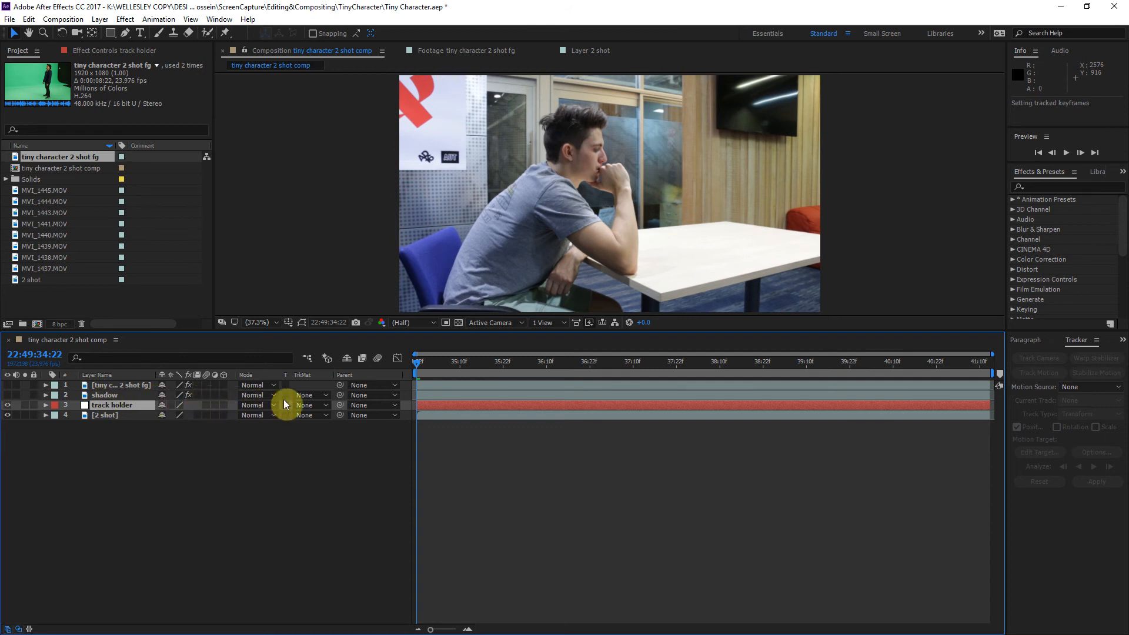
Parent the shadow and character layers to track holder, show both layers, and scrub the shot before returning to its first frame
left_click_drag(339, 394, 162, 405)
left_click_drag(339, 385, 108, 406)
left_click_drag(7, 398, 10, 404)
left_click_drag(462, 361, 684, 374)
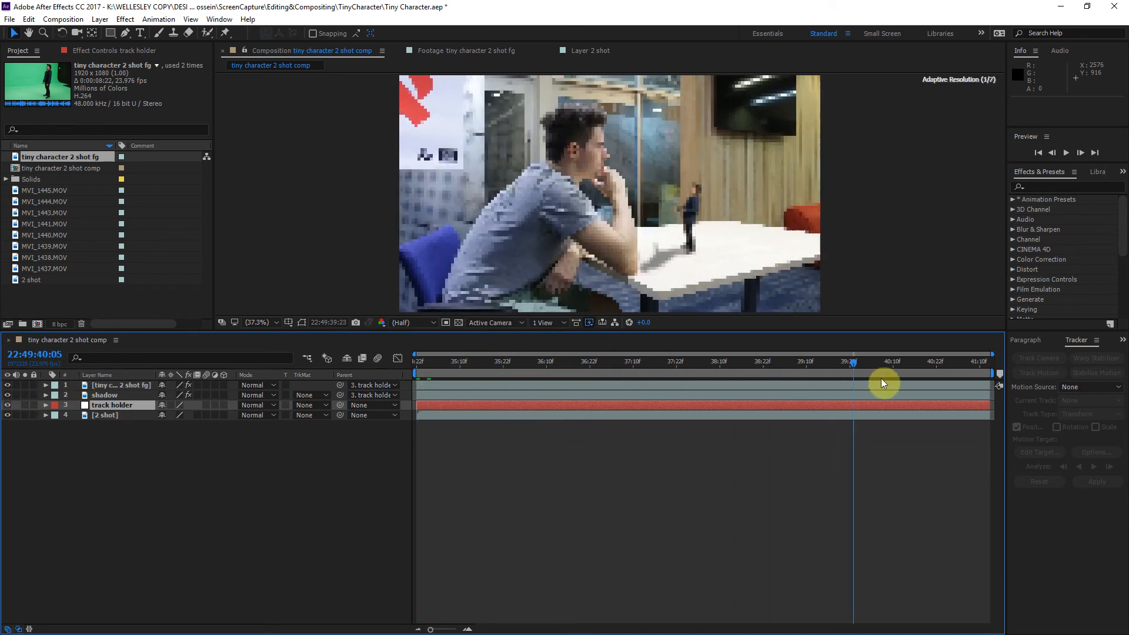
key("Home")
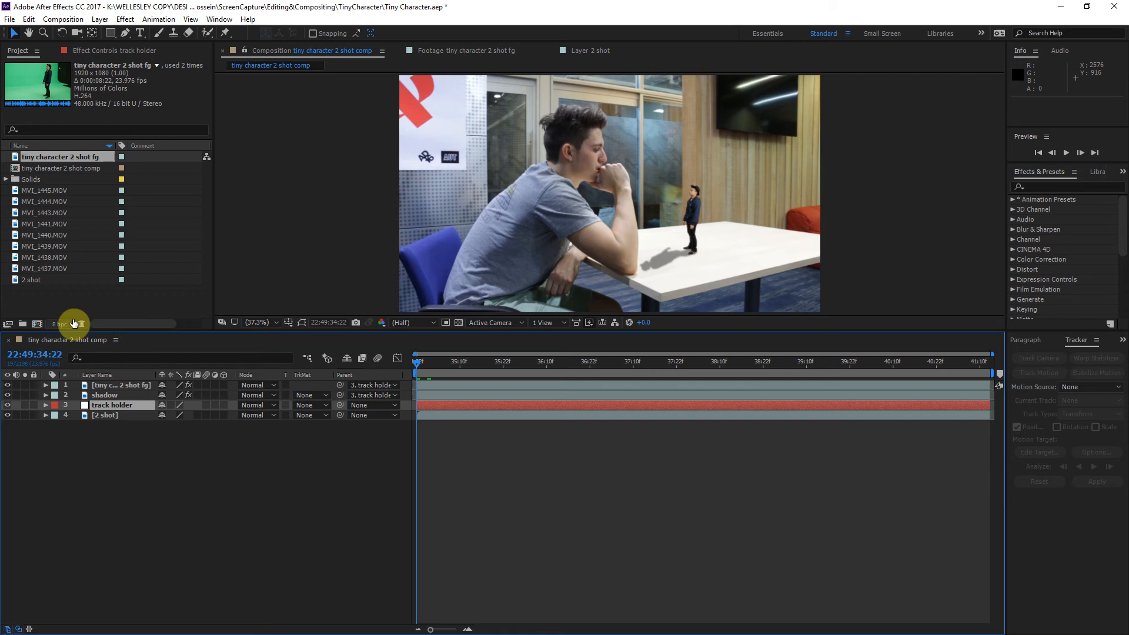
Add an adjustment layer above all the layers of the tiny character 2 shot comp
left_click(205, 452)
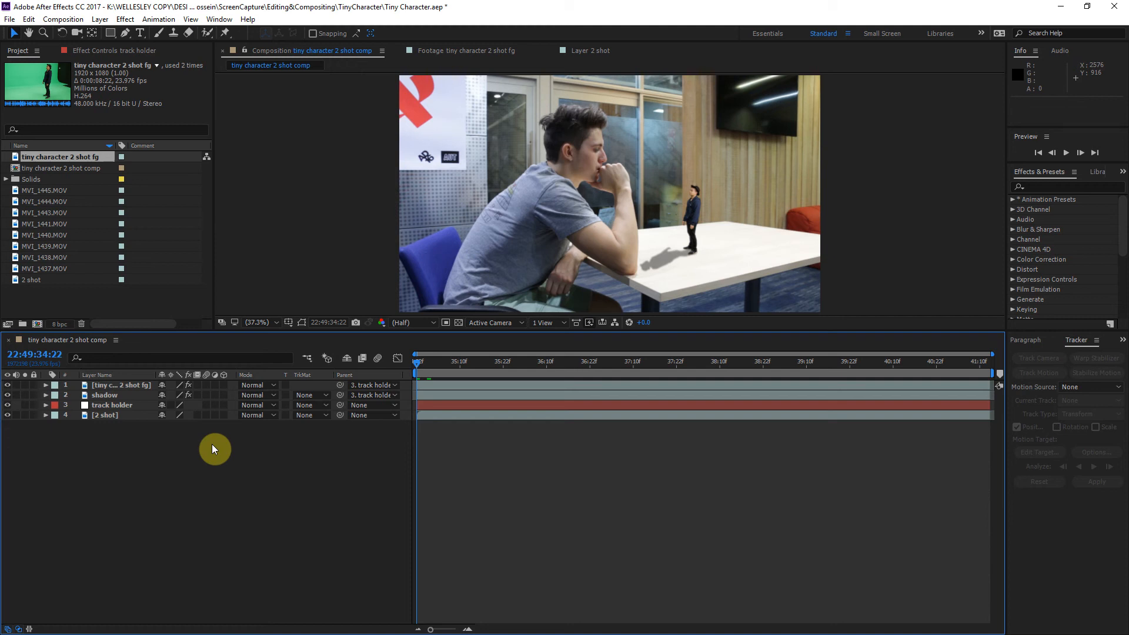
right_click(260, 481)
mouse_move(333, 489)
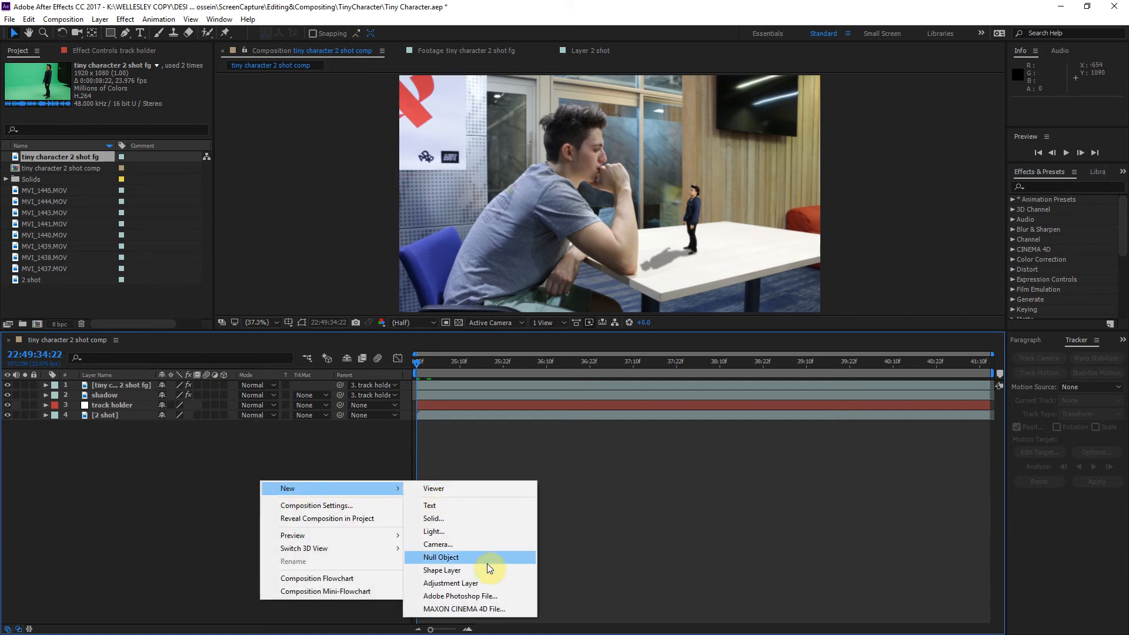
left_click(486, 582)
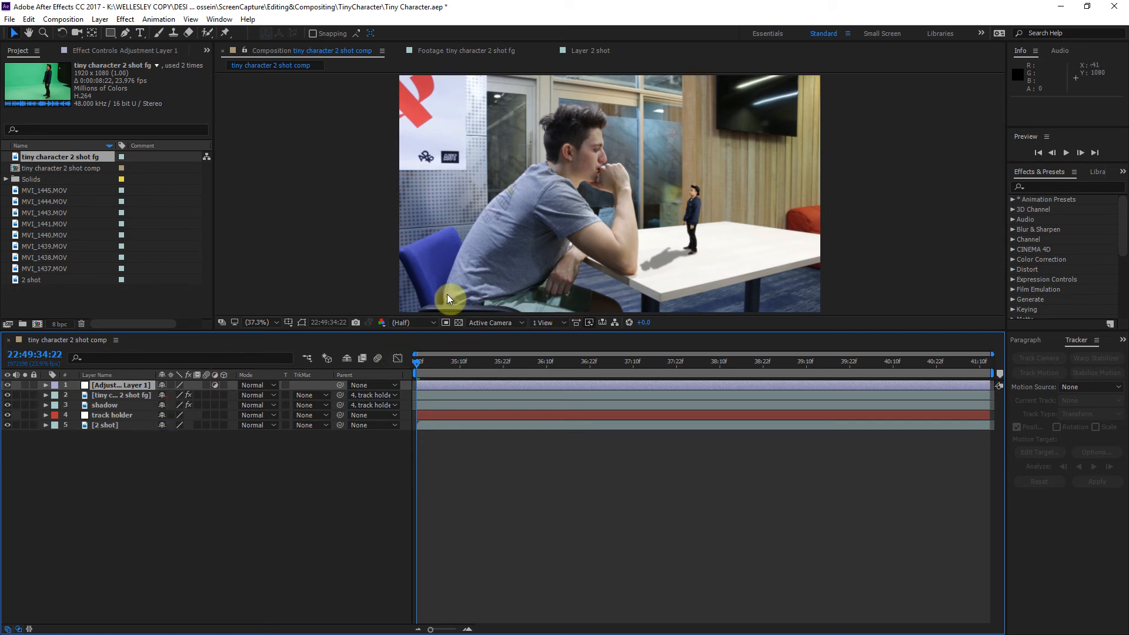
left_click(1072, 186)
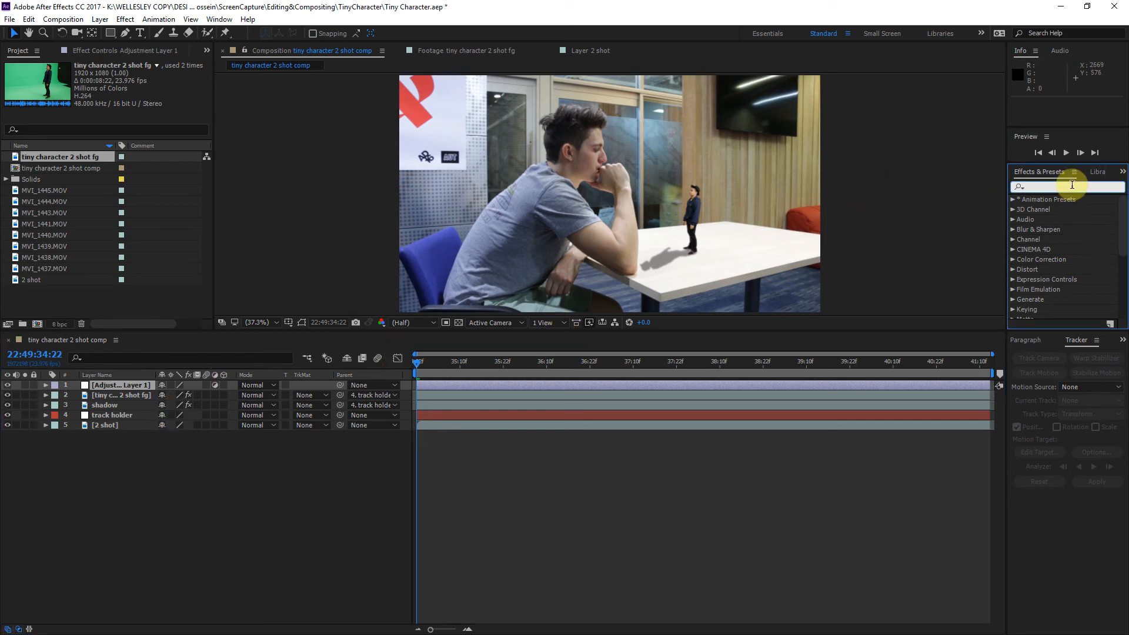
type("curve")
left_click_drag(1043, 242, 104, 384)
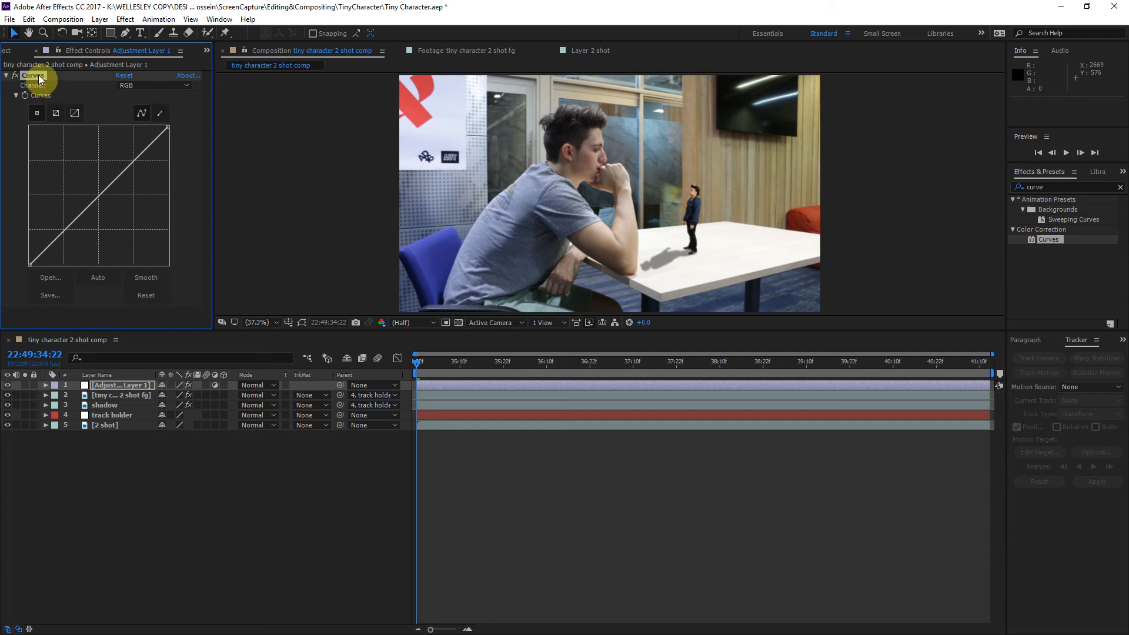
key("Delete")
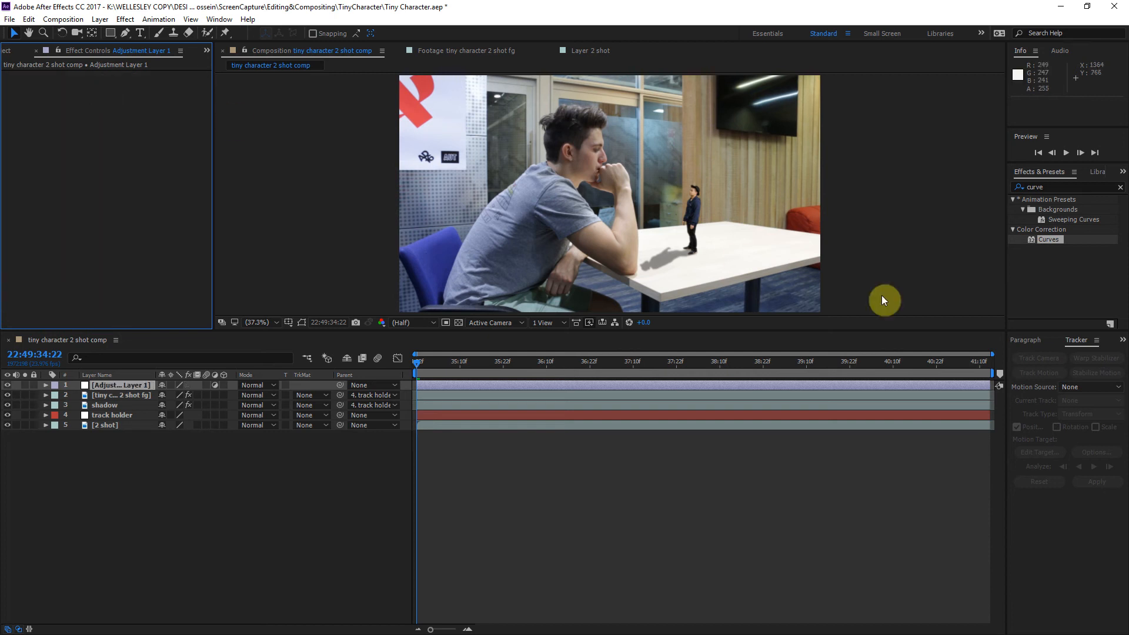
left_click(1120, 189)
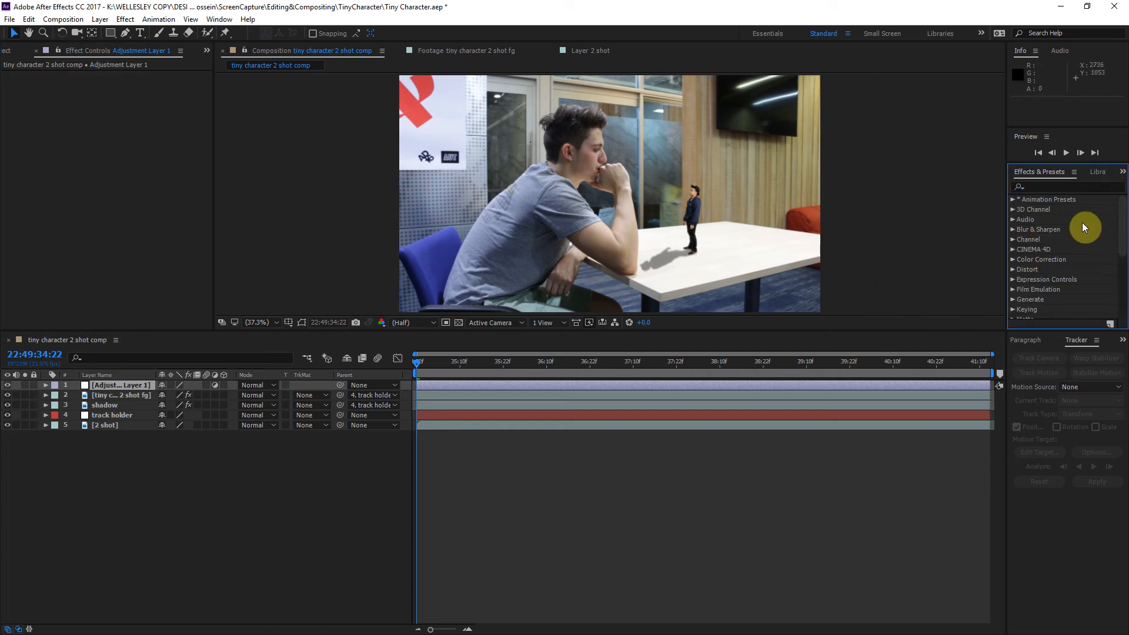
Apply the Lumetri Color effect from the Color Correction category to the adjustment layer
left_click(1015, 260)
scroll(1068, 247, "down", 5)
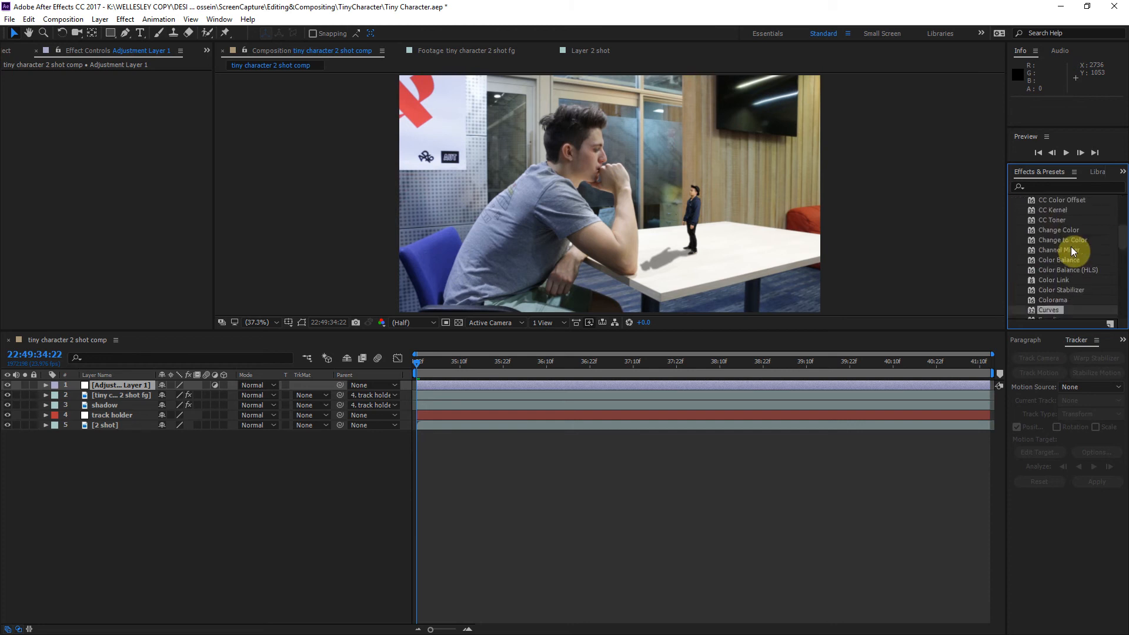
scroll(1074, 250, "down", 4)
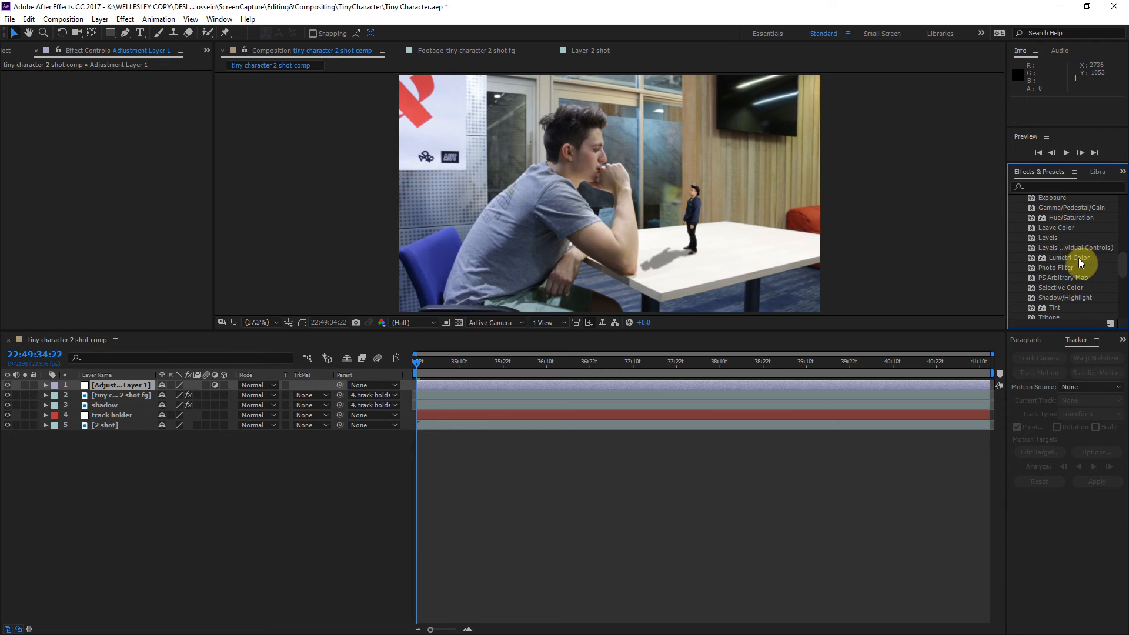
left_click(1079, 259)
left_click_drag(1074, 259, 116, 387)
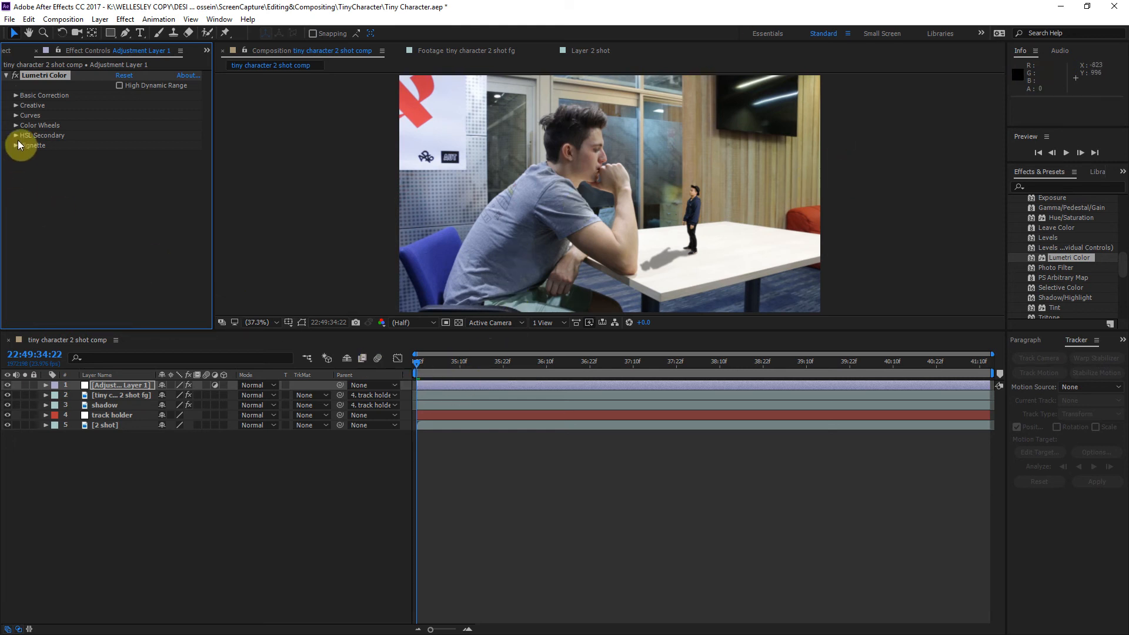
In Lumetri Color's Creative settings, tint the shadows blue and the highlights yellow-orange, and set Vibrance to 33
left_click(17, 106)
left_click_drag(88, 233, 145, 227)
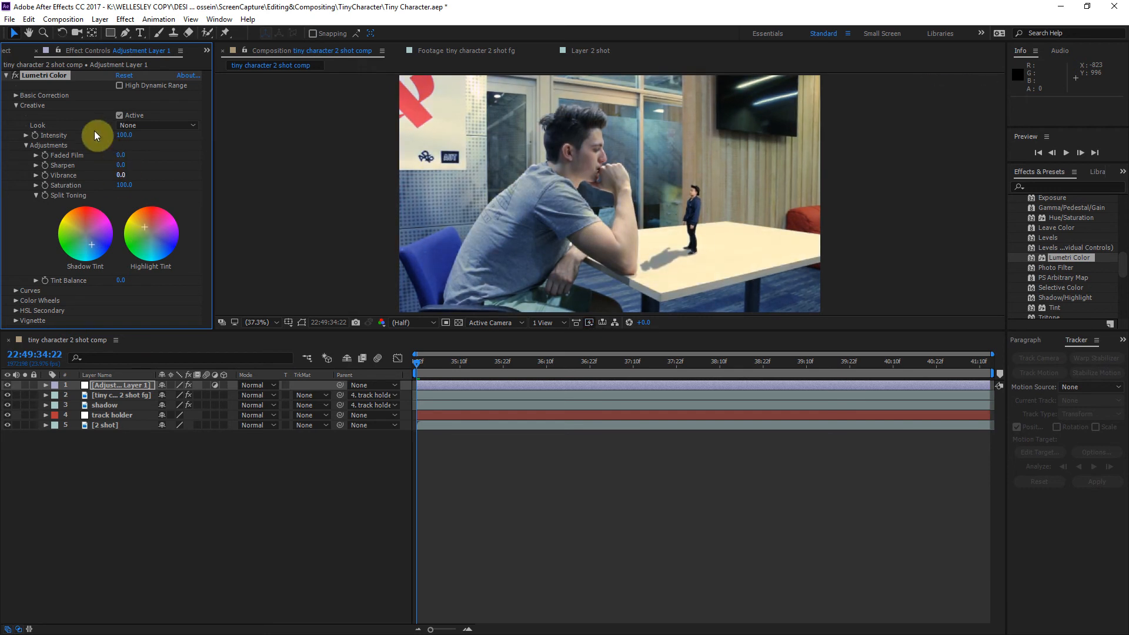
left_click_drag(121, 175, 140, 177)
Pull the midtones of Lumetri Color's white RGB curve slightly down to darken the image
left_click(16, 290)
left_click_drag(118, 220, 133, 226)
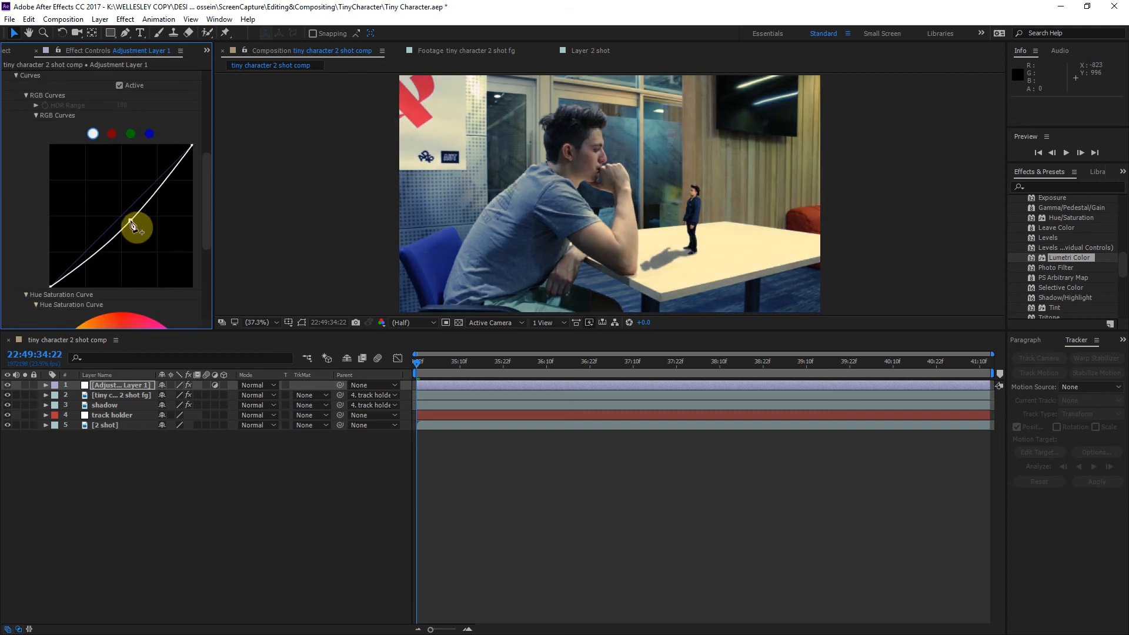
scroll(39, 131, "up", 6)
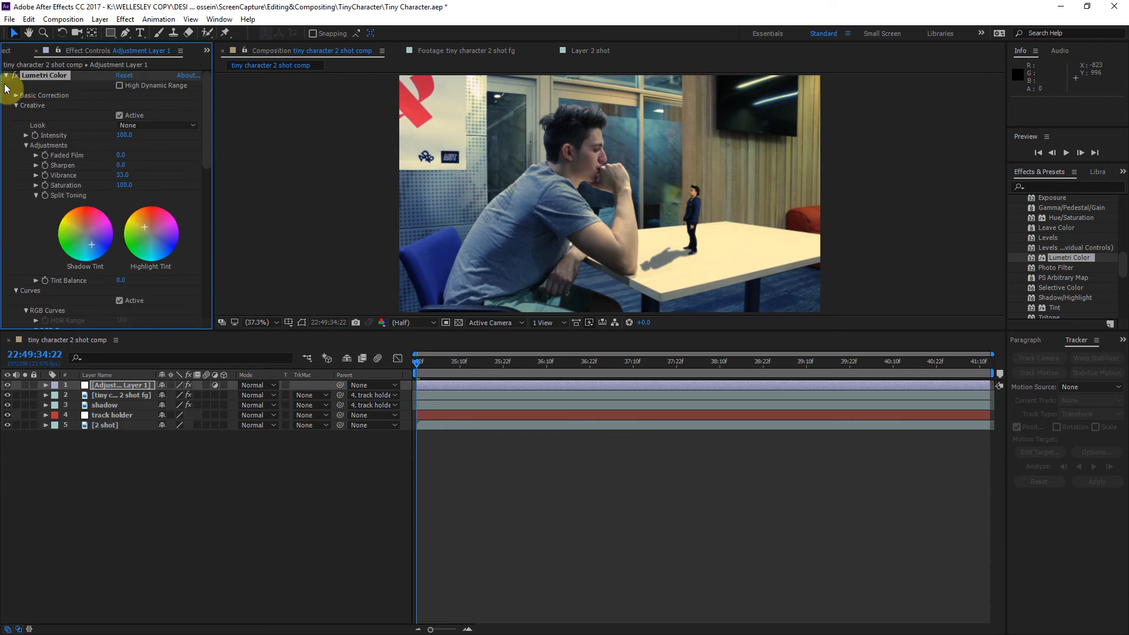
Collapse the Lumetri Color settings and compare the shot with the effect off and on
left_click(5, 76)
left_click(15, 76)
left_click(15, 77)
left_click(14, 77)
left_click(15, 77)
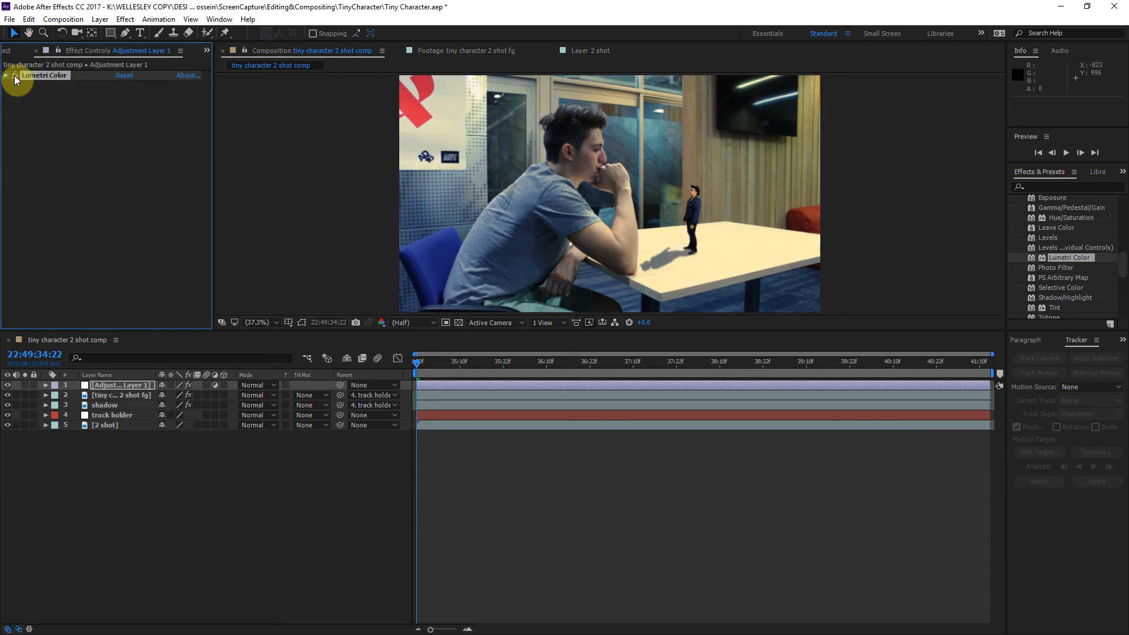
left_click(15, 77)
left_click(15, 76)
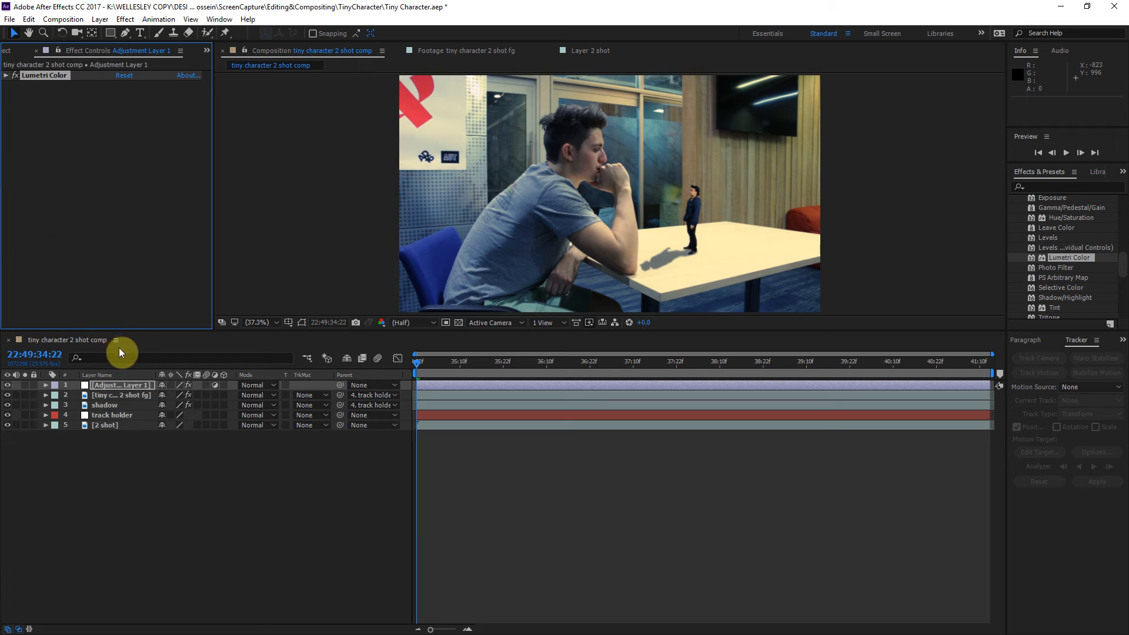
Pre-compose all five layers into a new composition named 2 shot
left_click(101, 423, "shift")
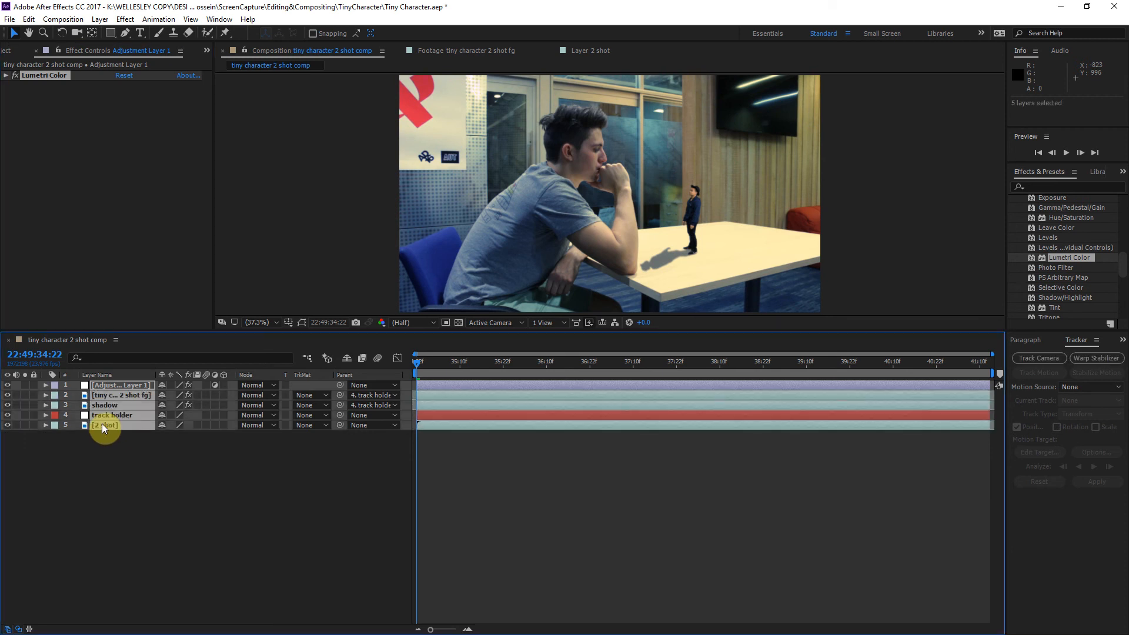
key("ctrl+shift+c")
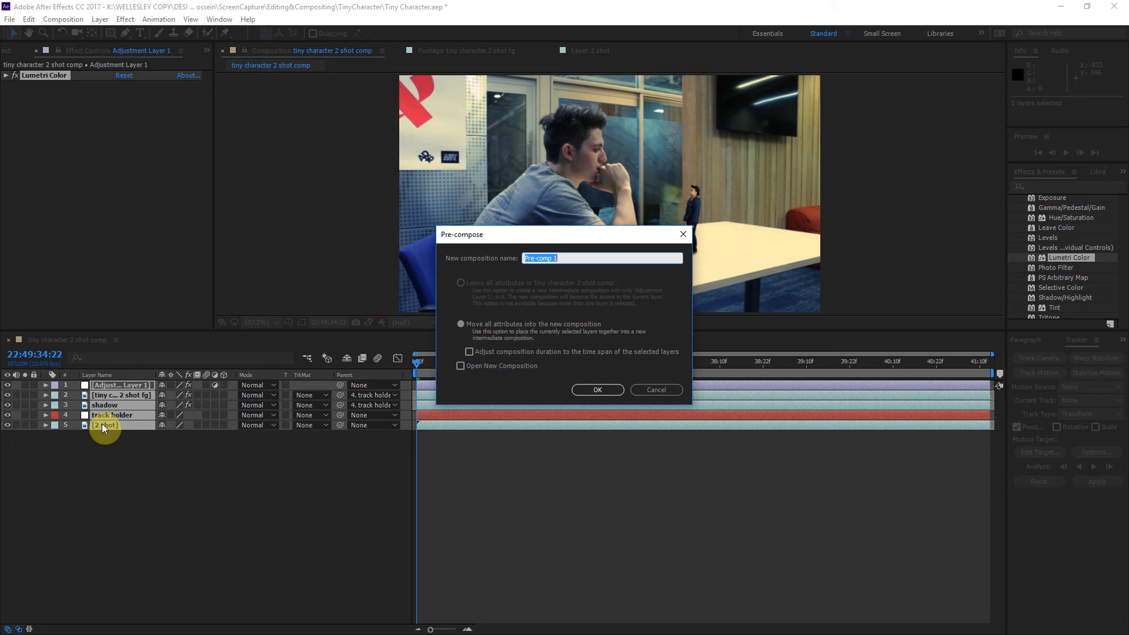
type("2 shot")
key("Return")
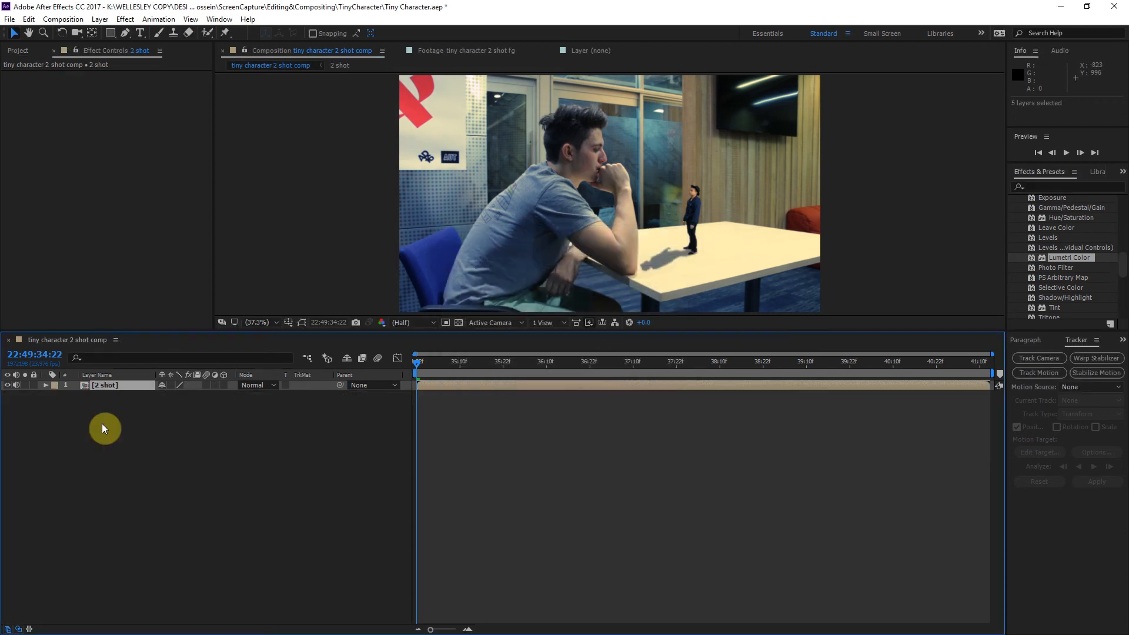
Rename the tiny character 2 shot comp as tiny character timeline
left_click(14, 51)
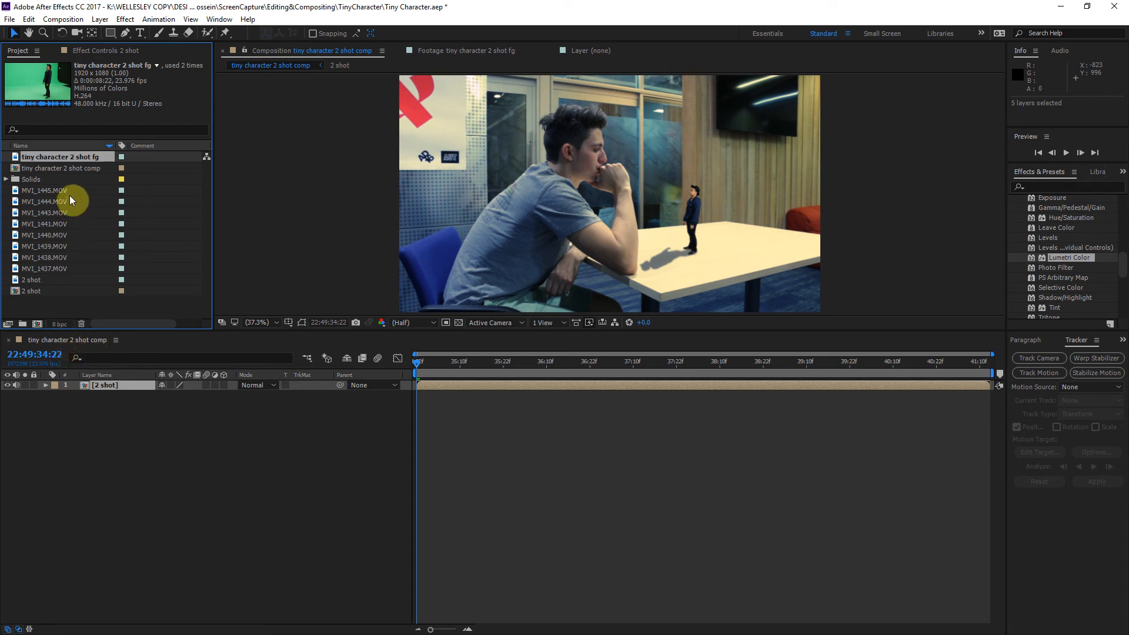
left_click(73, 171)
key("Return")
key("Right")
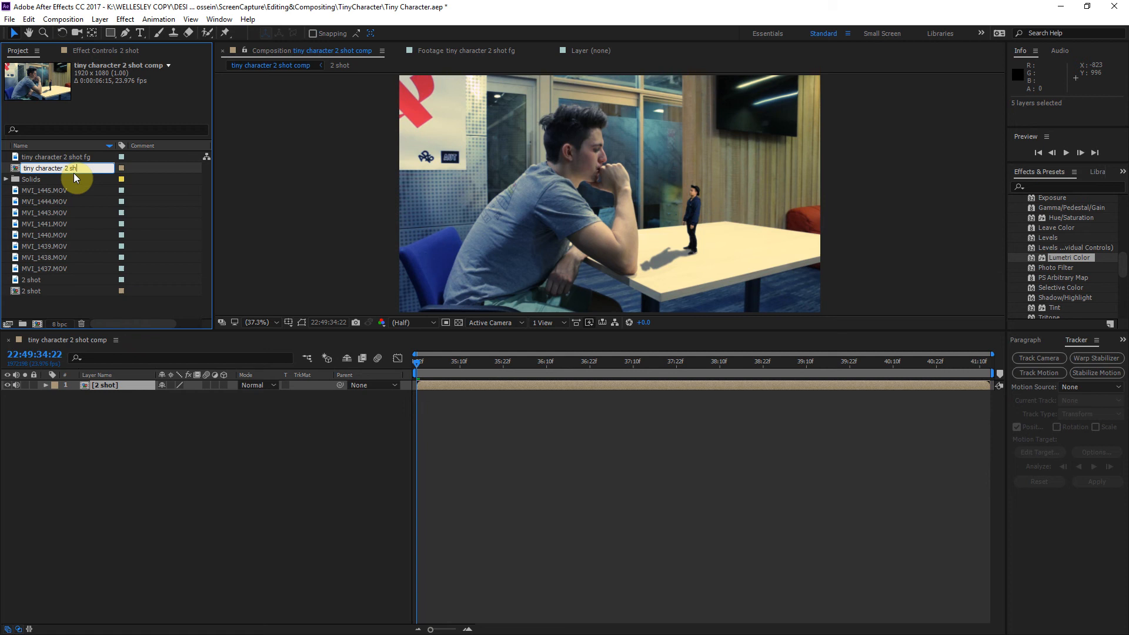
type("timeline")
key("Return")
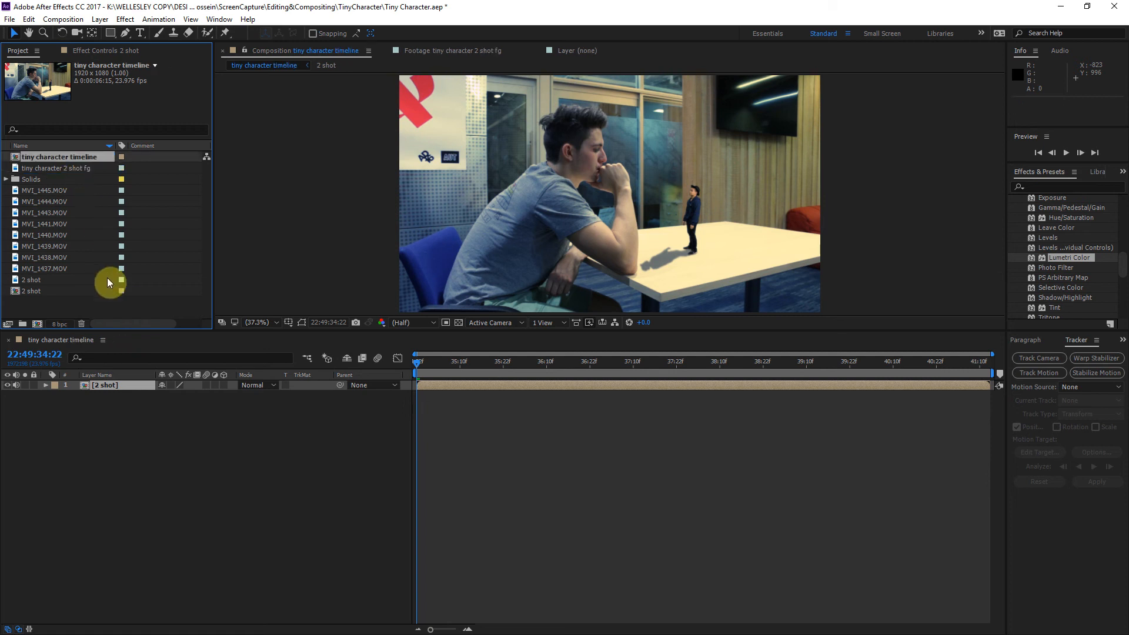
Check the pre-composed shot over time, and look through the project's clips for the next background
left_click_drag(489, 361, 382, 376)
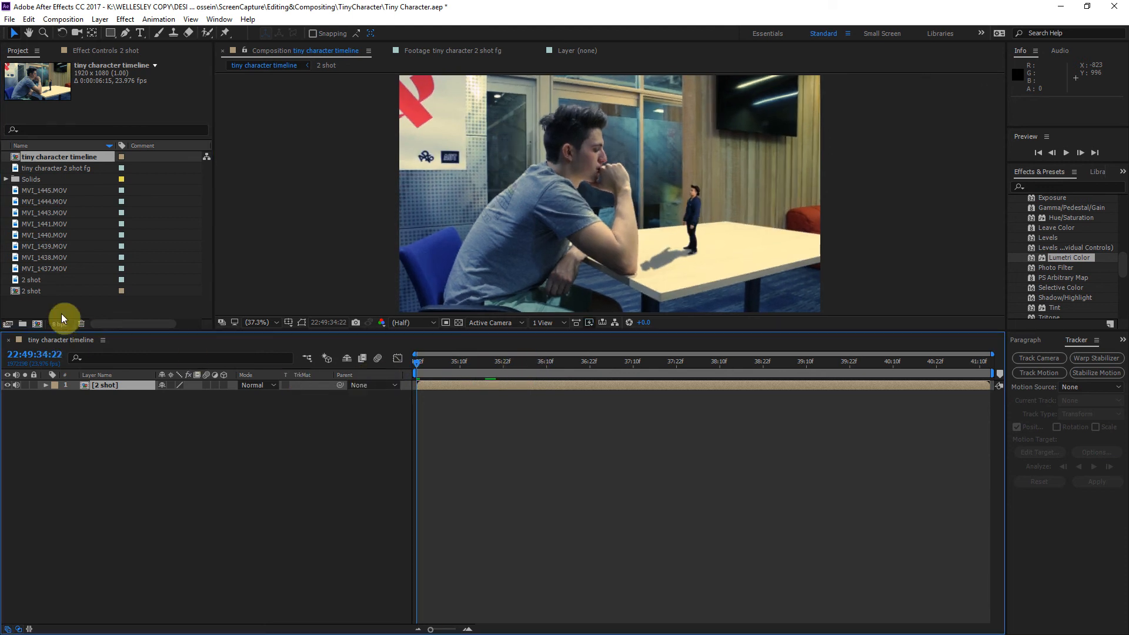
left_click(47, 170)
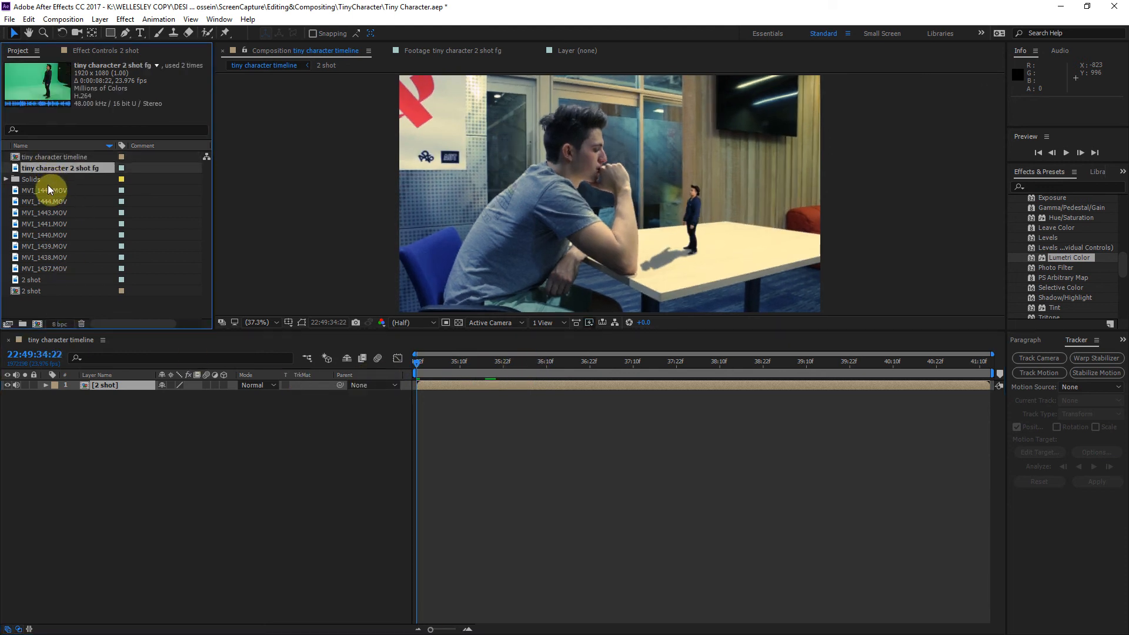
left_click(47, 189)
left_click(40, 200)
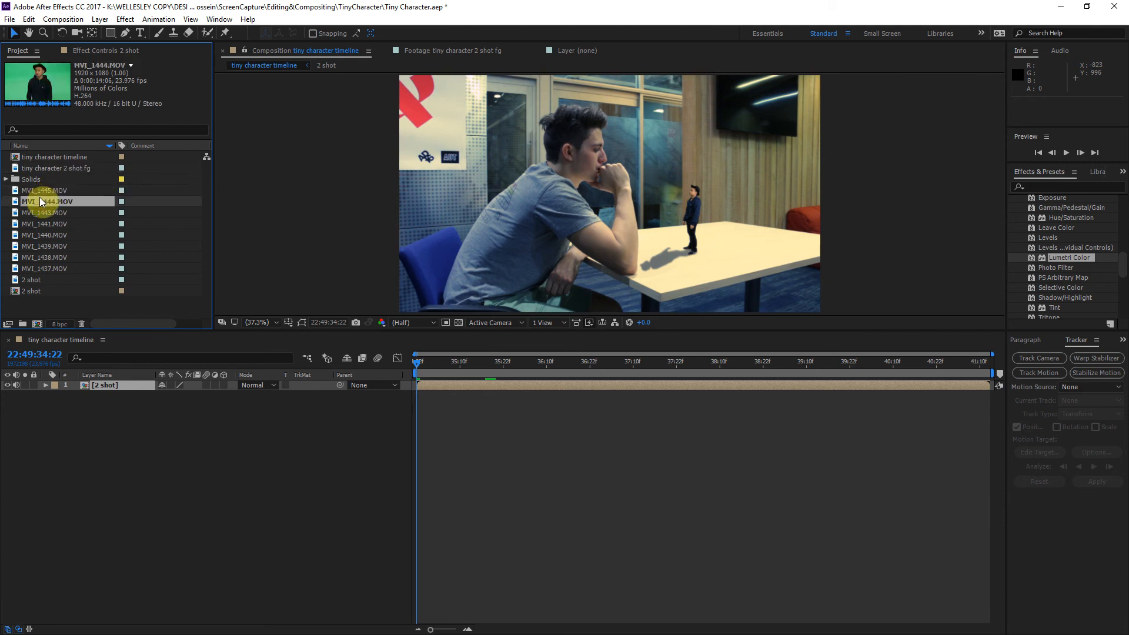
left_click(39, 213)
left_click(39, 224)
left_click(39, 235)
left_click(34, 247)
left_click(35, 268)
left_click(32, 280)
Rename the clip MVI_1437.MOV as low angle
left_click(33, 266)
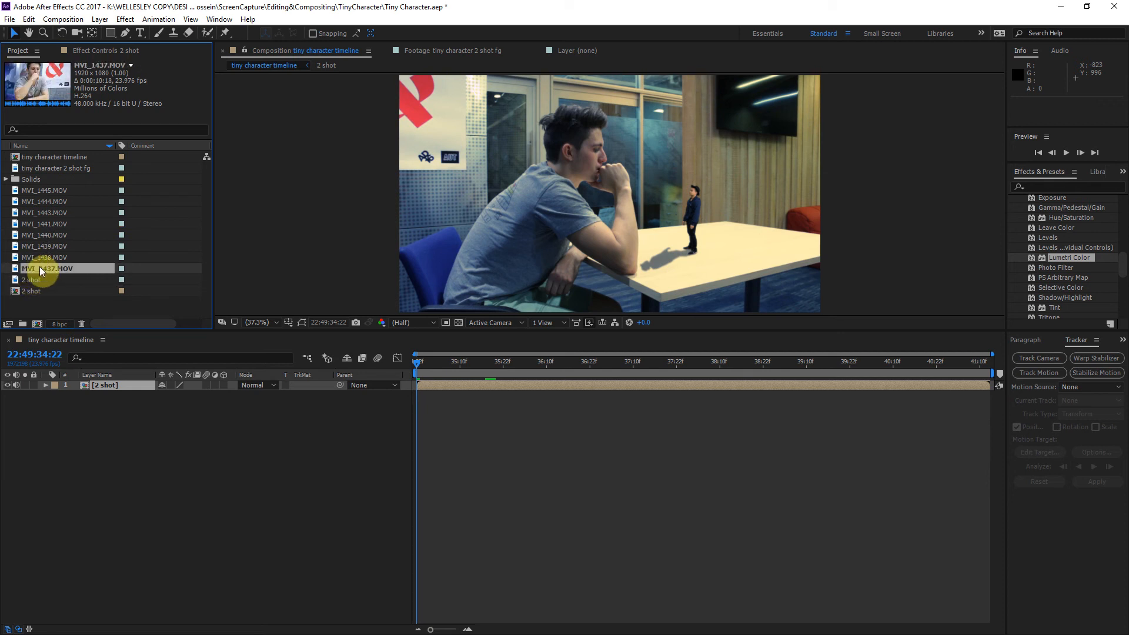
key("Return")
type("l")
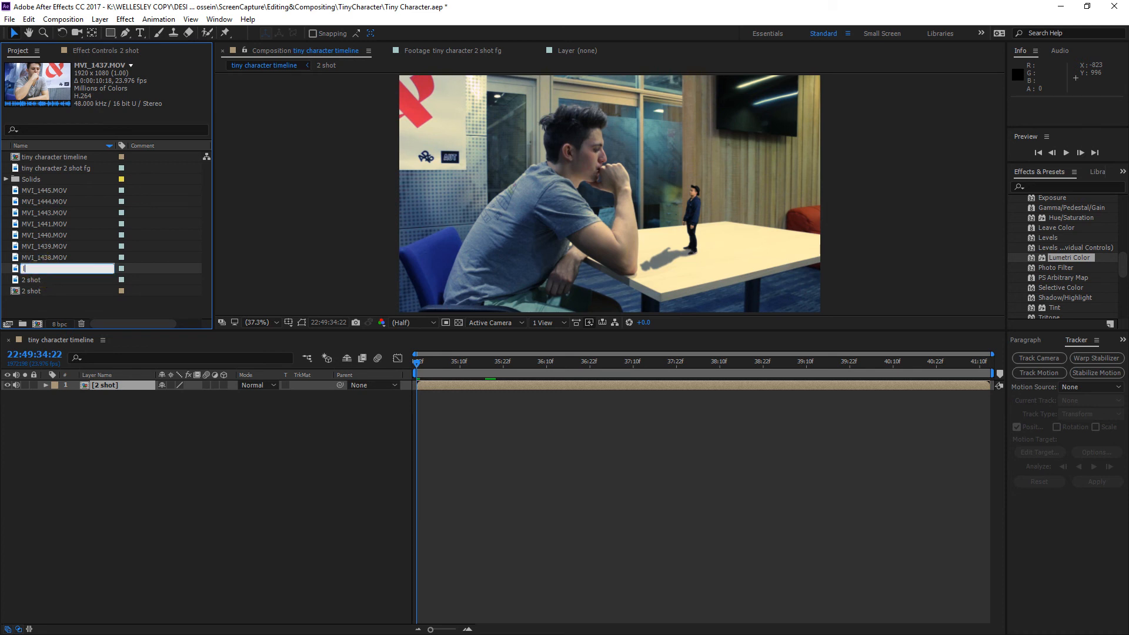
type("ow angle")
key("Return")
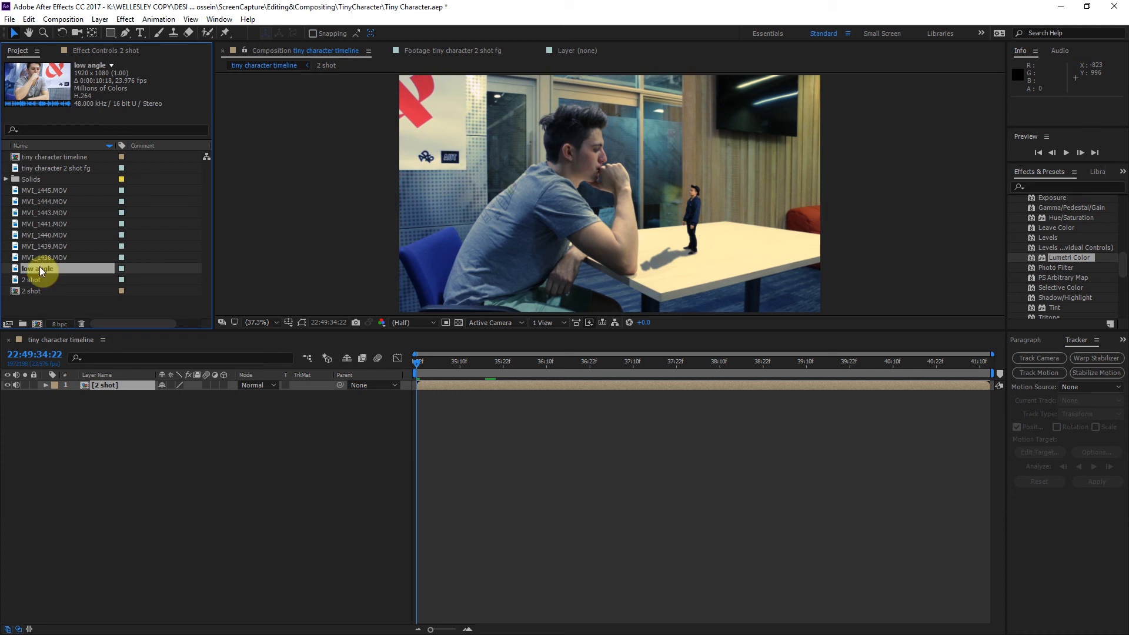
Create a composition from the low angle clip and trim it to a work area ending at 22:49:52:07
left_click_drag(40, 266, 37, 324)
left_click_drag(417, 361, 744, 363)
left_click_drag(613, 322, 661, 373)
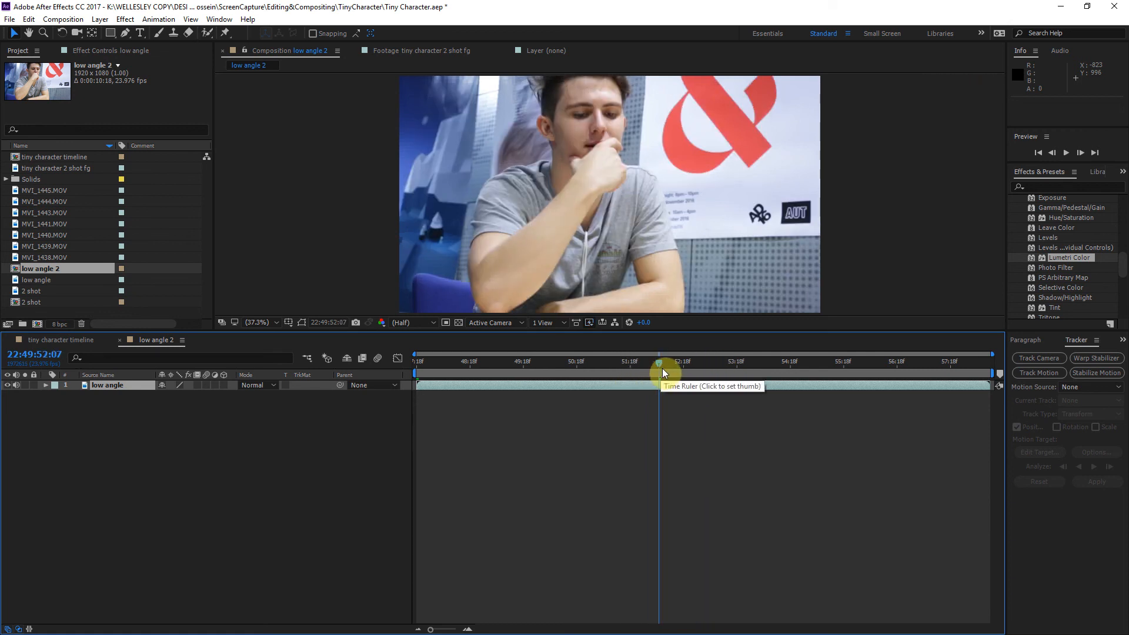
key("n")
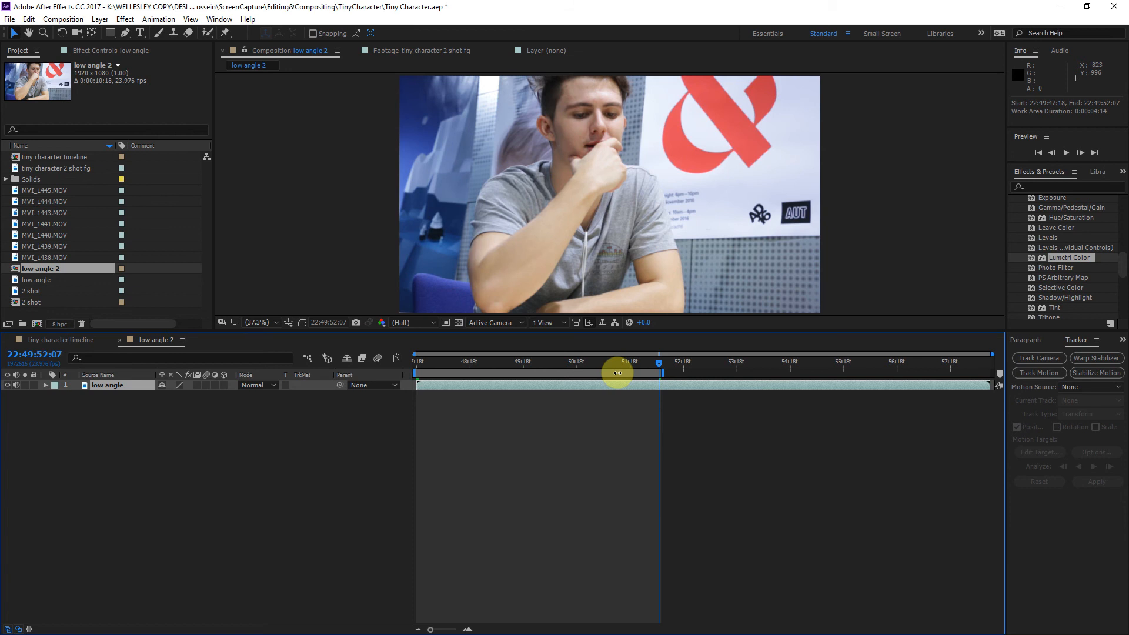
right_click(620, 373)
left_click(661, 405)
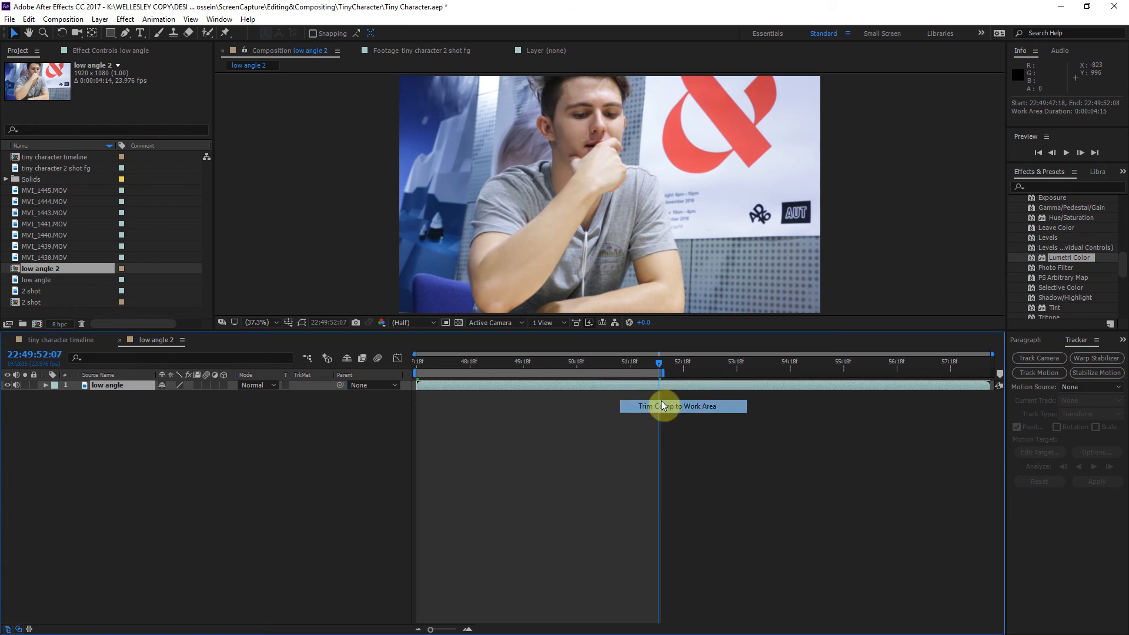
Look through the green-screen clips for a foreground character that suits the low angle shot
left_click(43, 193)
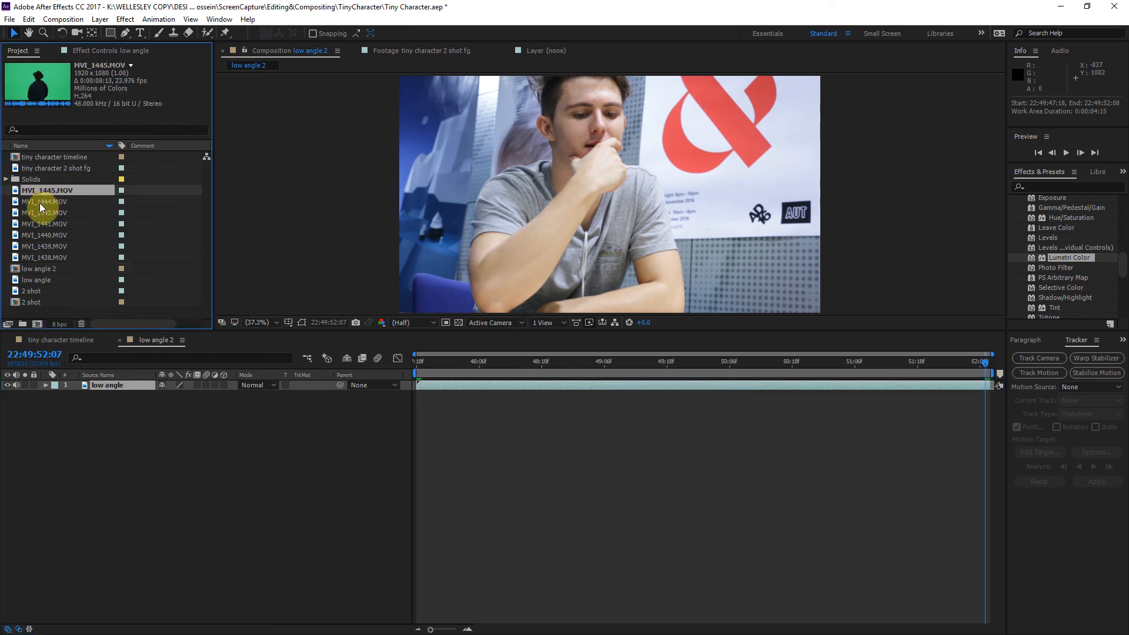
left_click(40, 203)
left_click(44, 189)
key("Down")
key("Down")
key("Down")
key("Down")
key("Down")
key("Down")
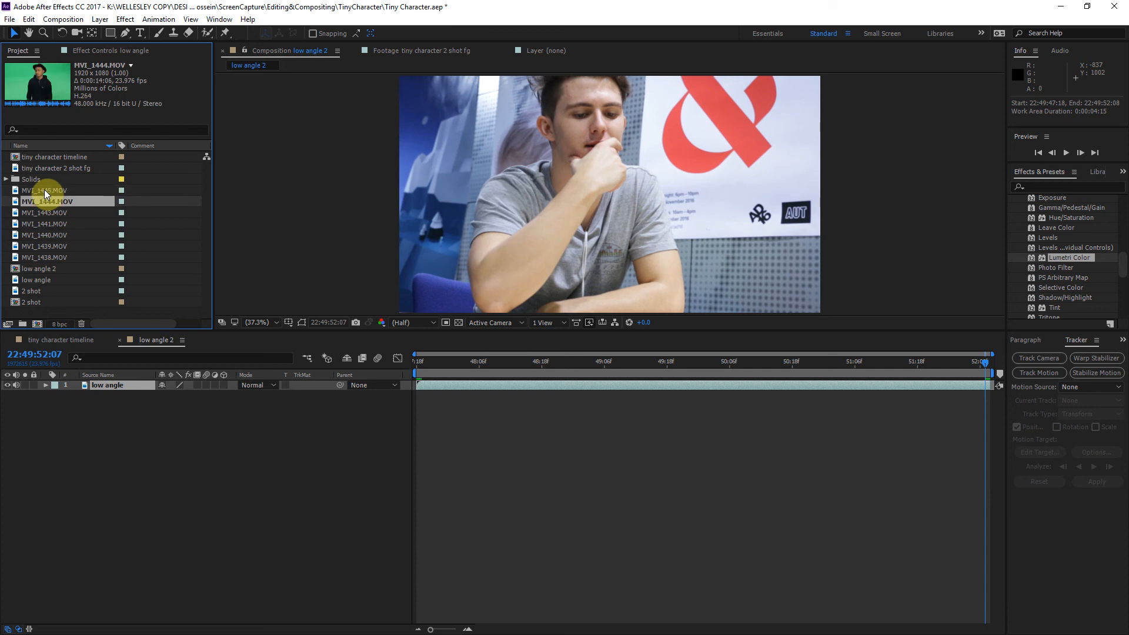
Add the green-screen clip MVI_1445.MOV above the low angle layer and lower its opacity to about half
left_click(44, 189)
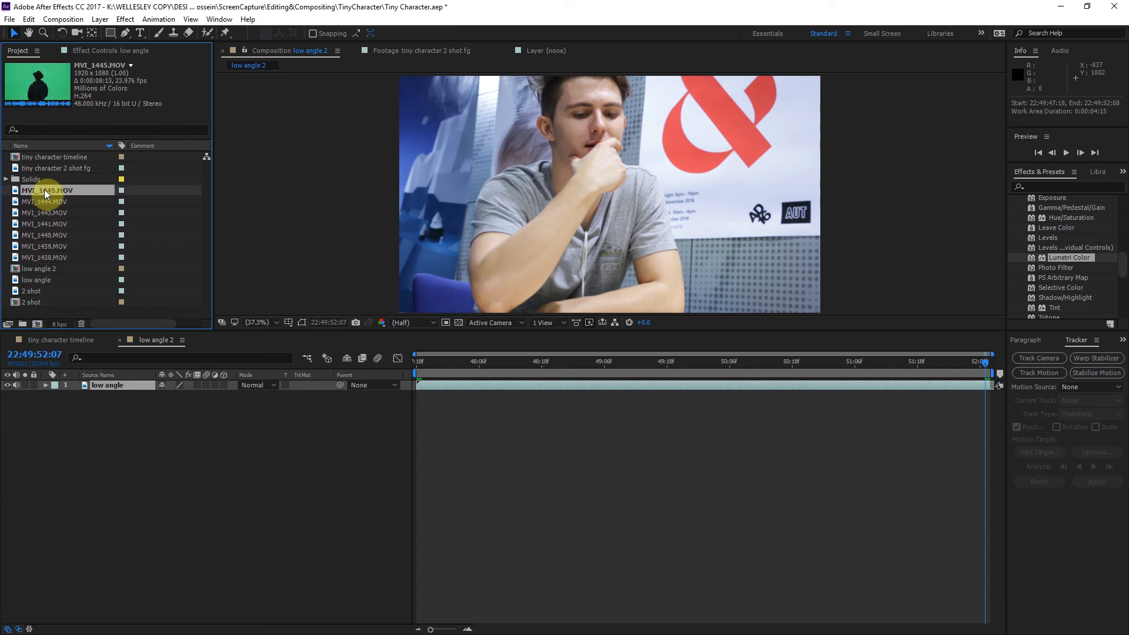
left_click_drag(63, 179, 108, 383)
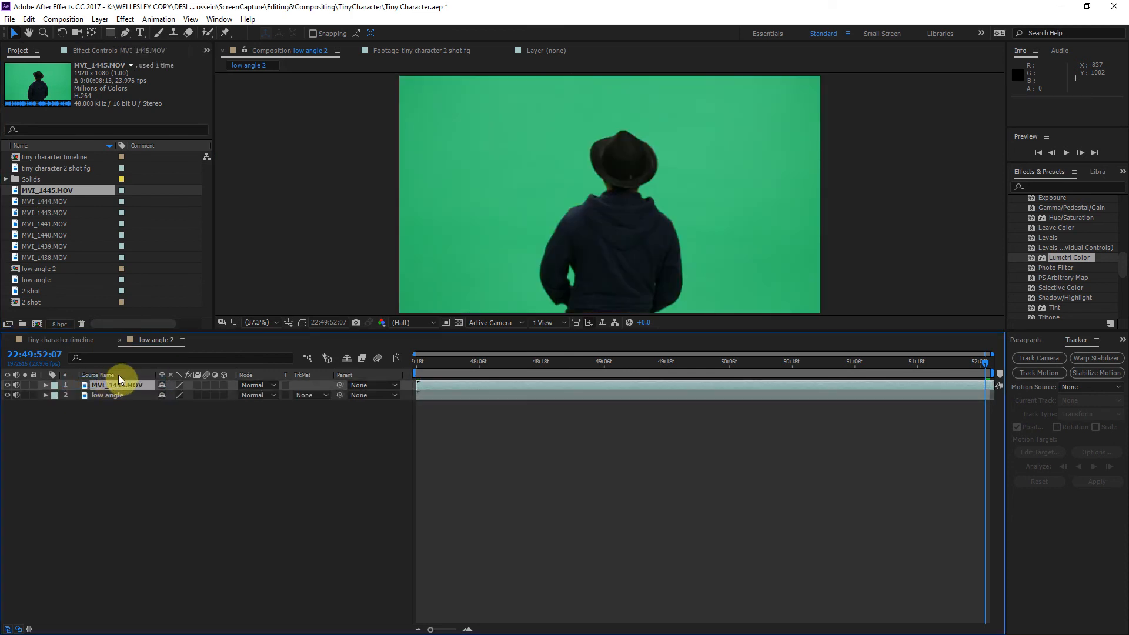
key("t")
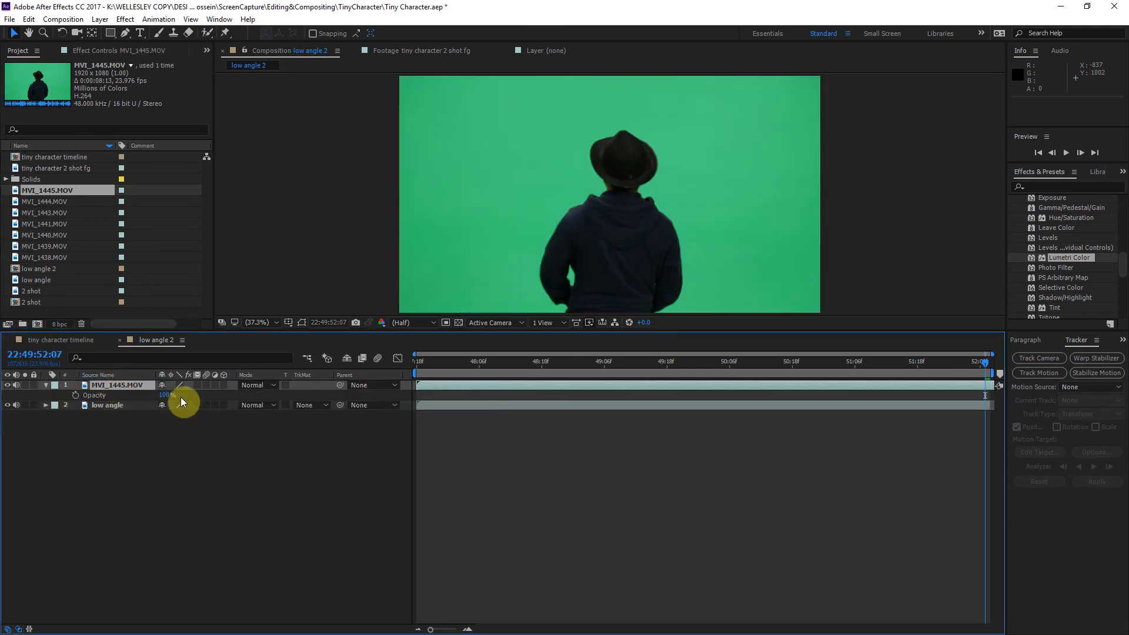
left_click_drag(165, 395, 147, 395)
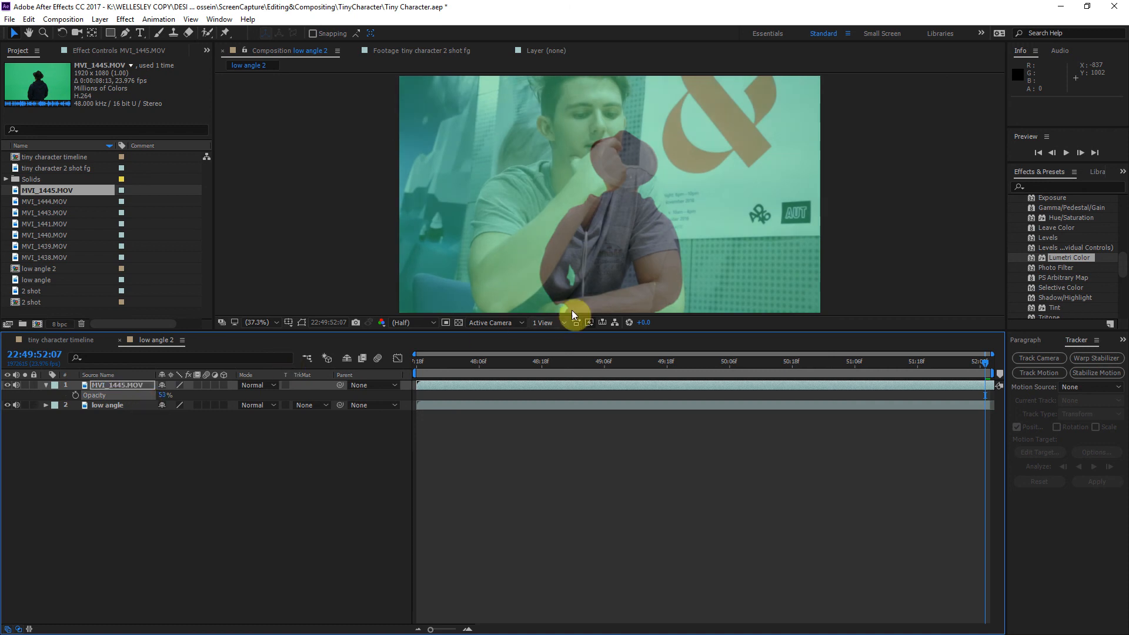
Scale the semi-transparent MVI_1445.MOV layer down and position its character low in the frame, in front of the seated man's forearm
left_click_drag(638, 259, 673, 278)
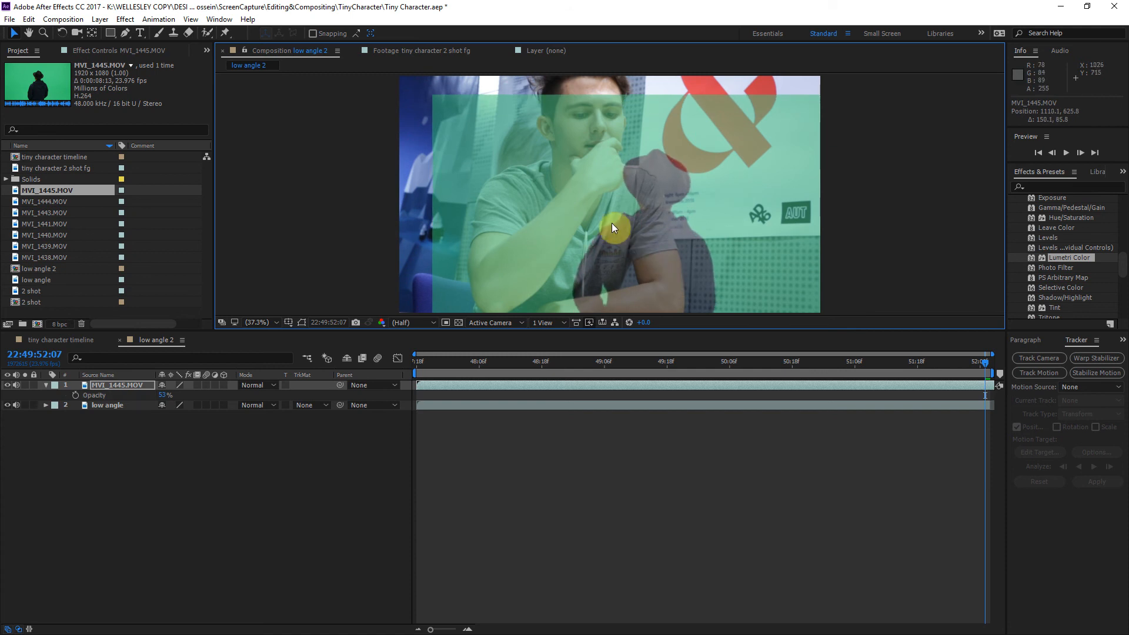
left_click(302, 323)
left_click_drag(439, 96, 479, 131)
left_click_drag(739, 218, 719, 243)
left_click_drag(646, 238, 665, 246)
Restore the MVI_1445.MOV layer to 100% opacity and draw a rectangular mask closely around the character in the hat
key("h")
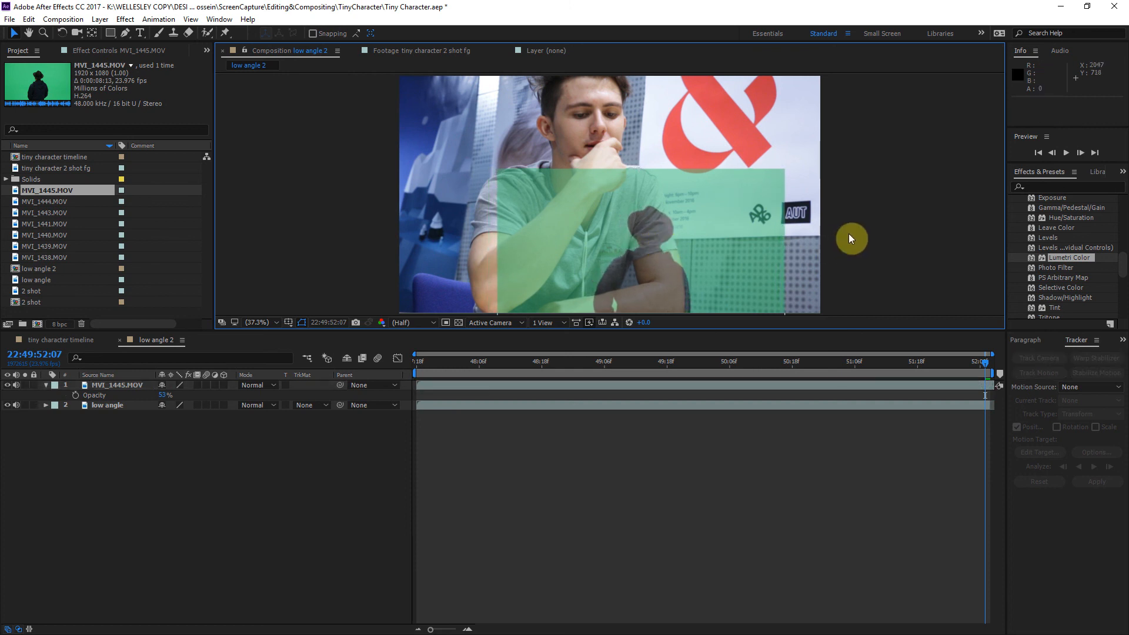
left_click_drag(878, 218, 857, 185)
key("v")
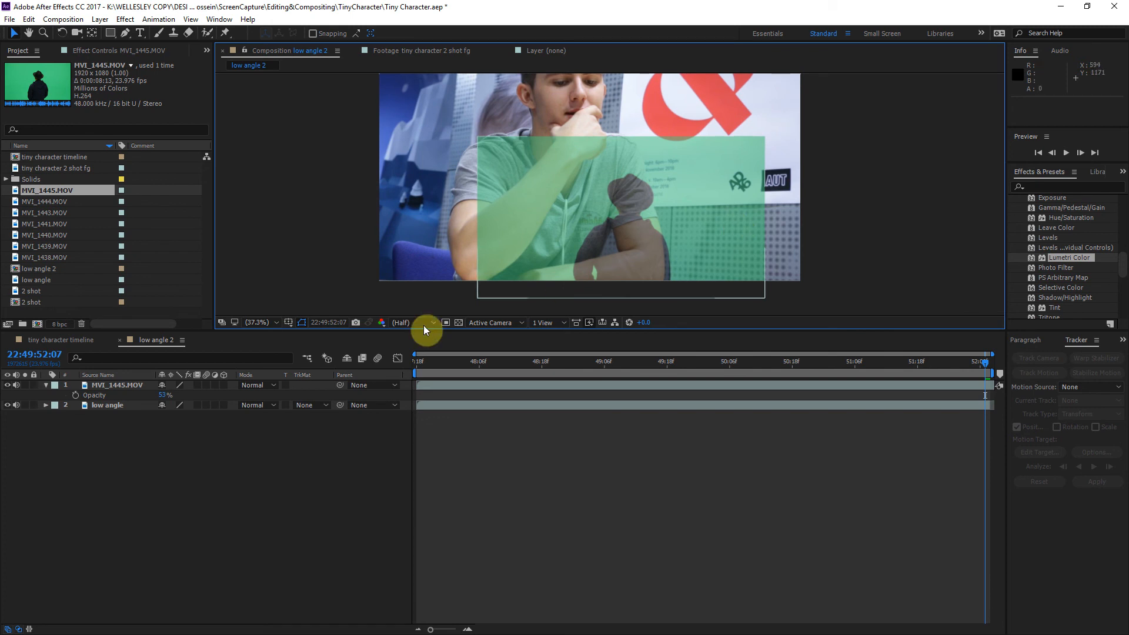
left_click(138, 386)
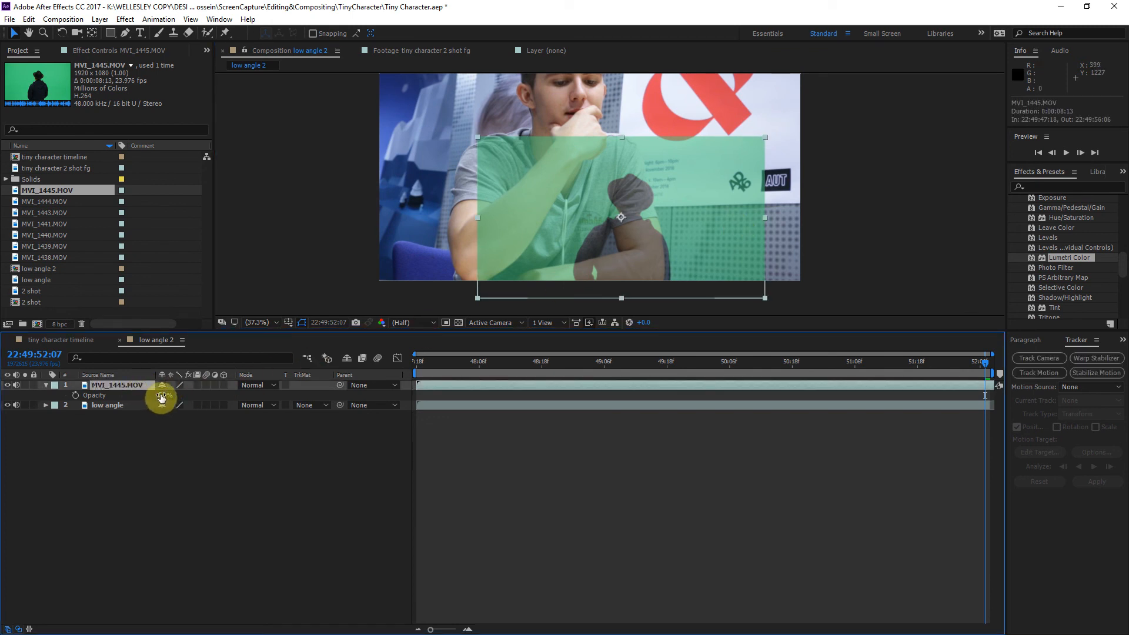
left_click_drag(158, 395, 579, 410)
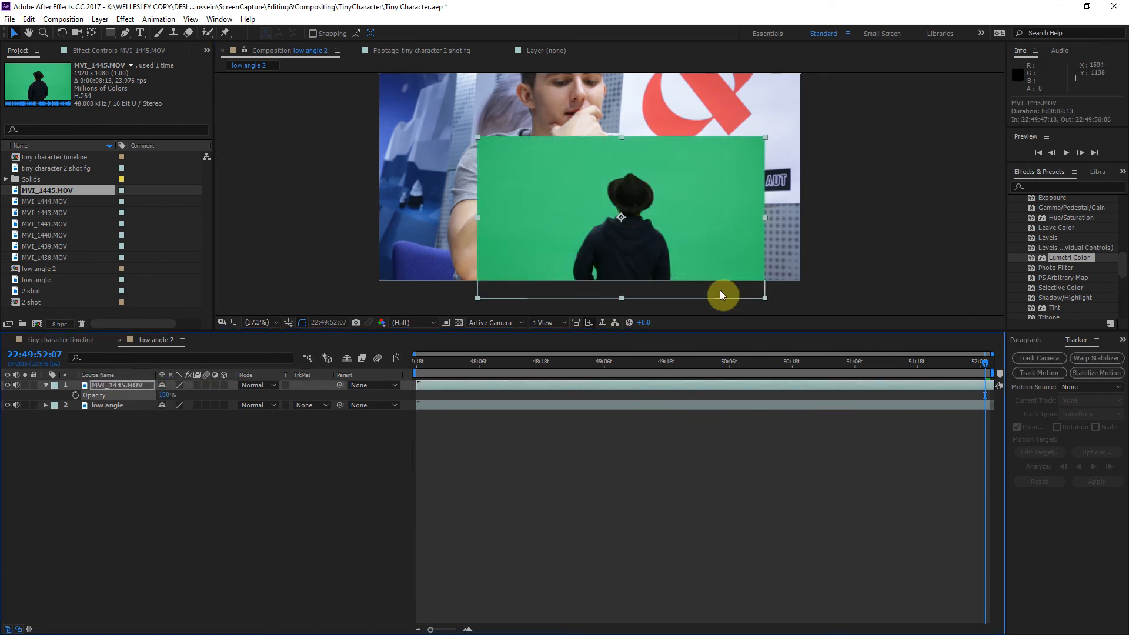
left_click(110, 33)
left_click(166, 33)
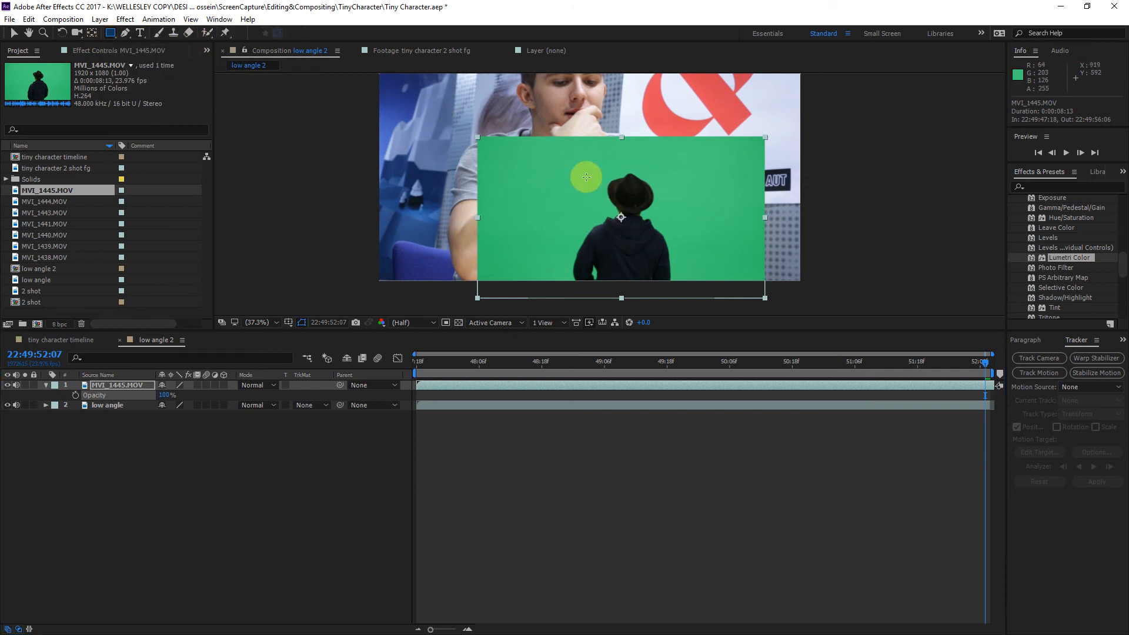
left_click_drag(556, 158, 690, 293)
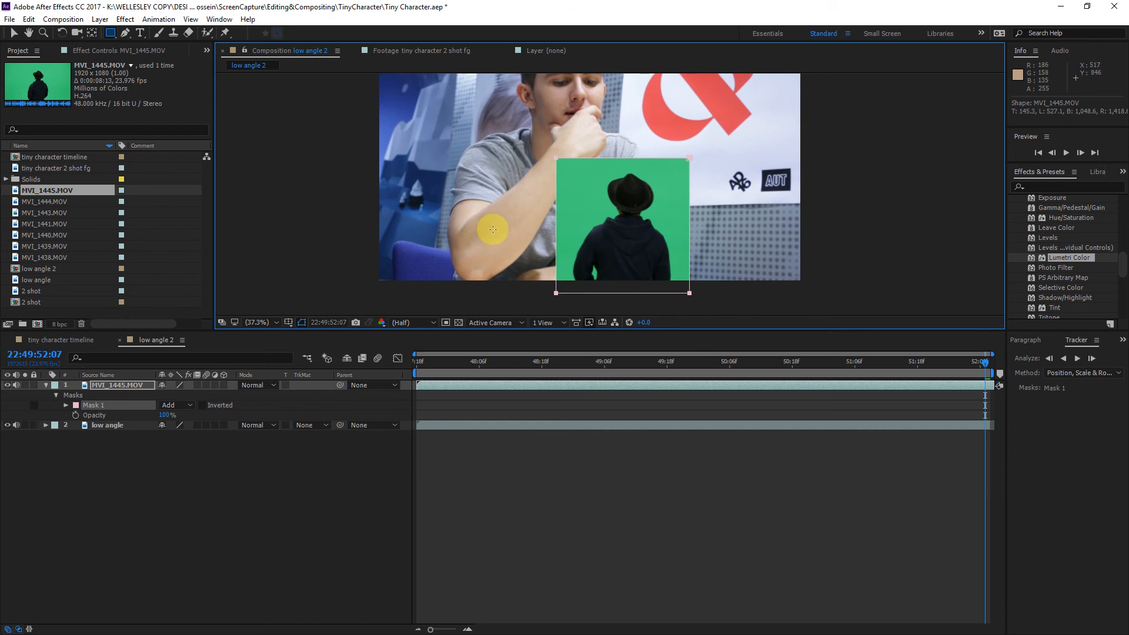
Find the Keylight (1.2) effect and apply it to the masked MVI_1445.MOV layer
left_click(1069, 186)
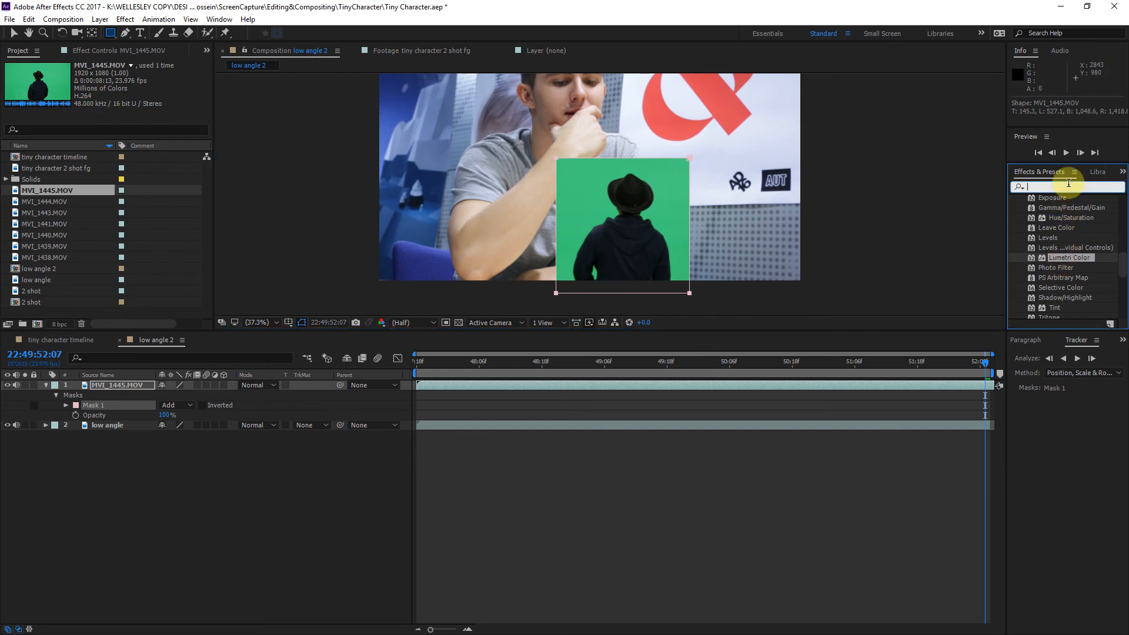
type("keyligh")
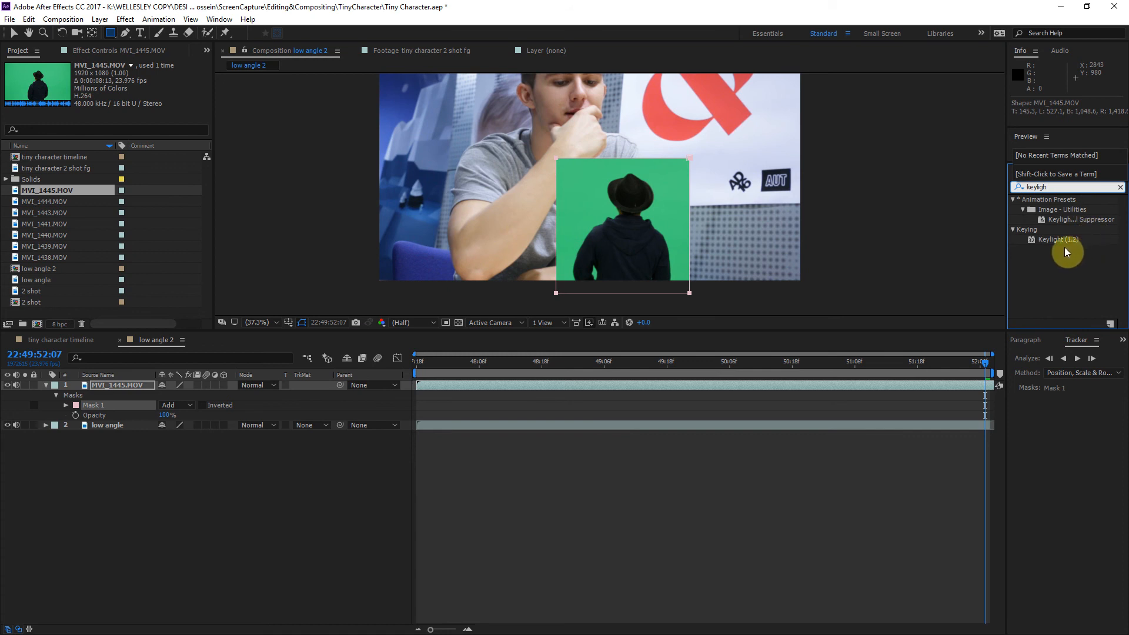
left_click_drag(1047, 241, 665, 235)
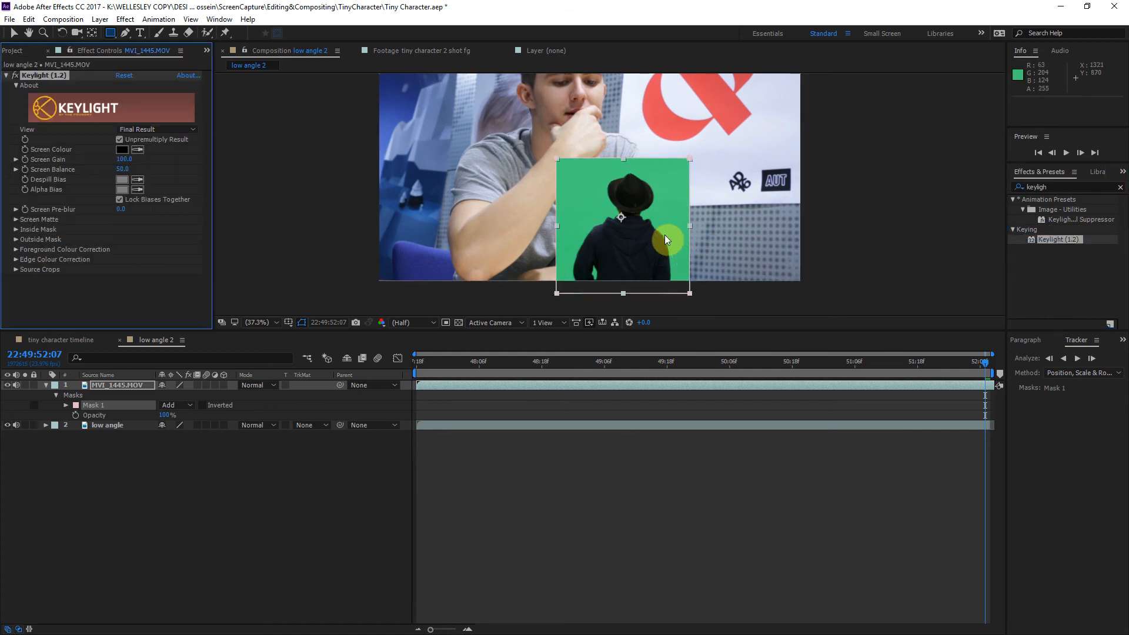
Rename the green-screen layer as low angle fg
left_click(126, 385)
key("Return")
type("f")
type("low angle")
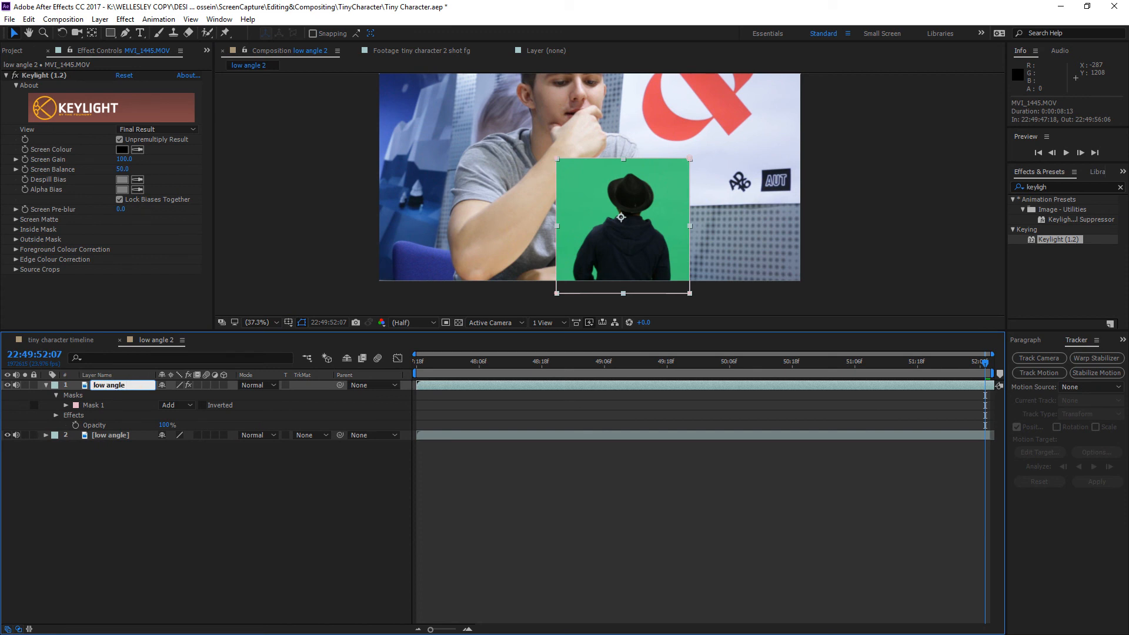
key("Return")
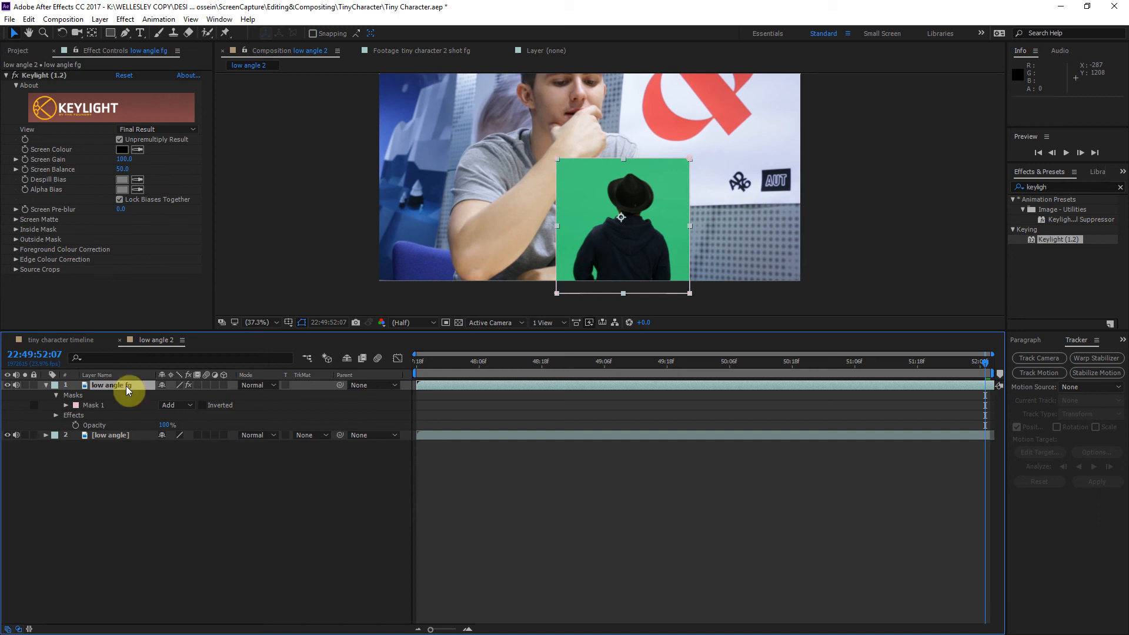
Sample the green backdrop as Keylight's Screen Colour and check the keyed character at several points in the shot
left_click(138, 149)
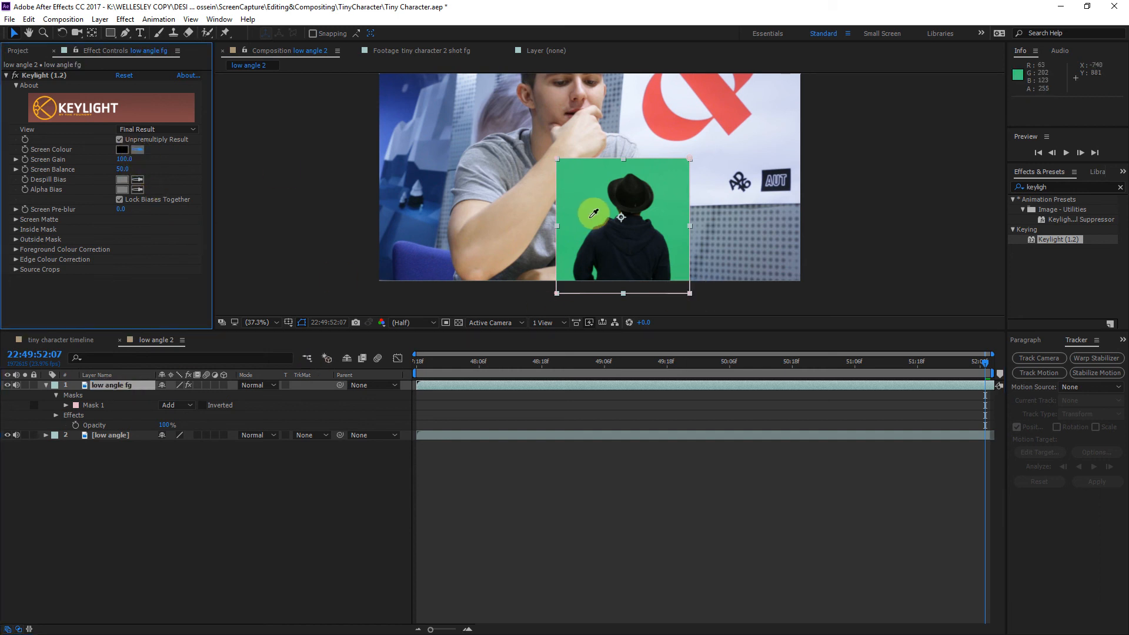
left_click(588, 211)
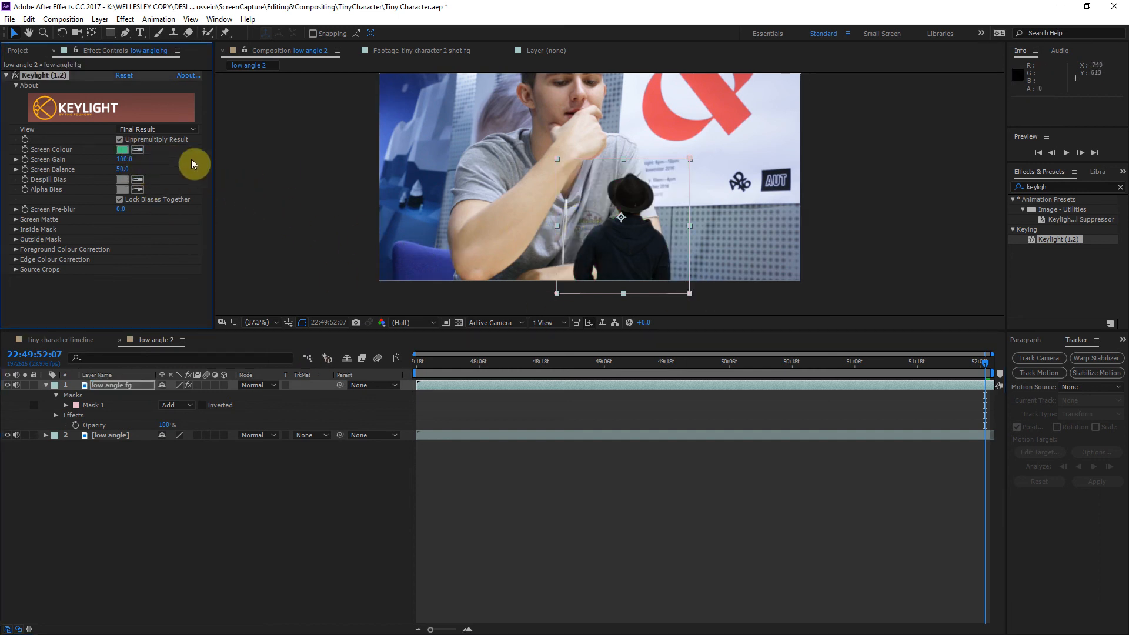
left_click(288, 190)
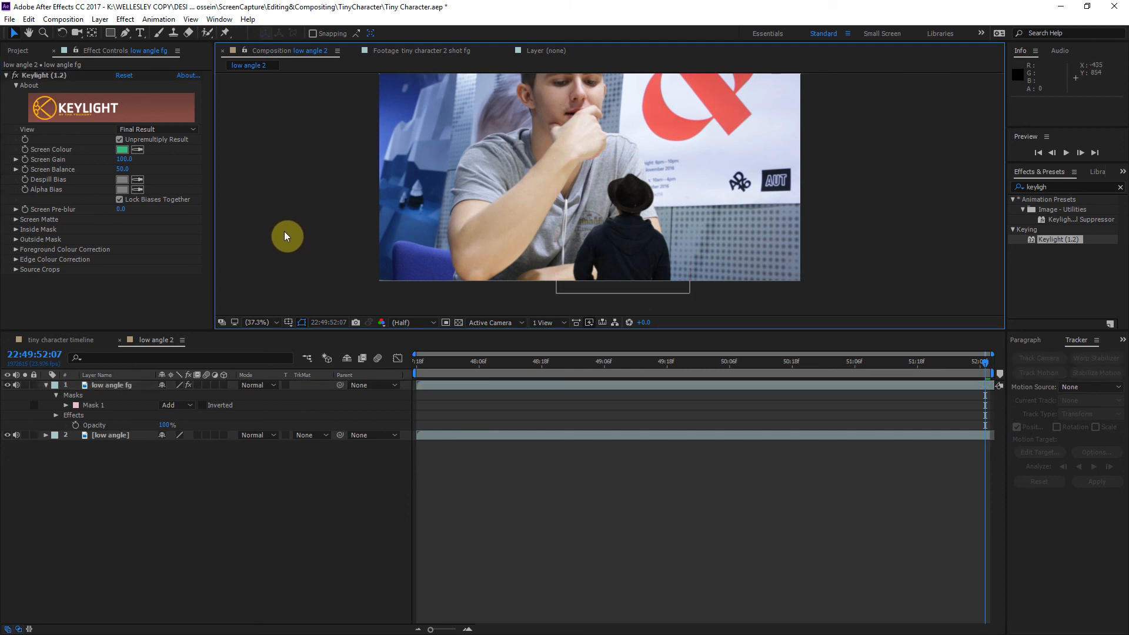
left_click_drag(497, 362, 590, 369)
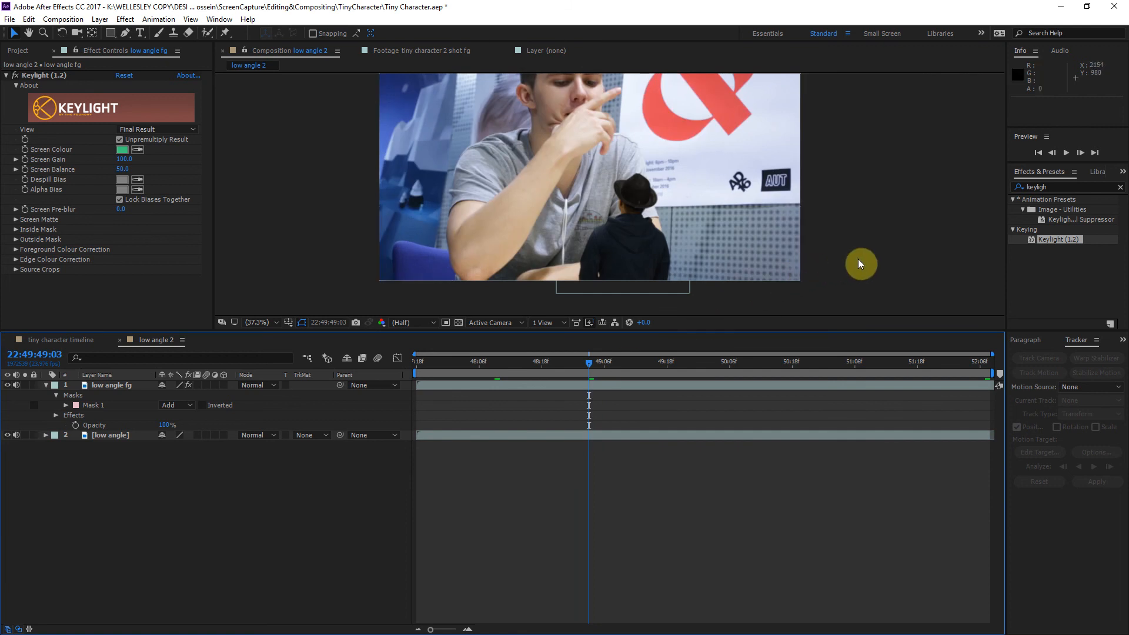
left_click(264, 323)
left_click(272, 333)
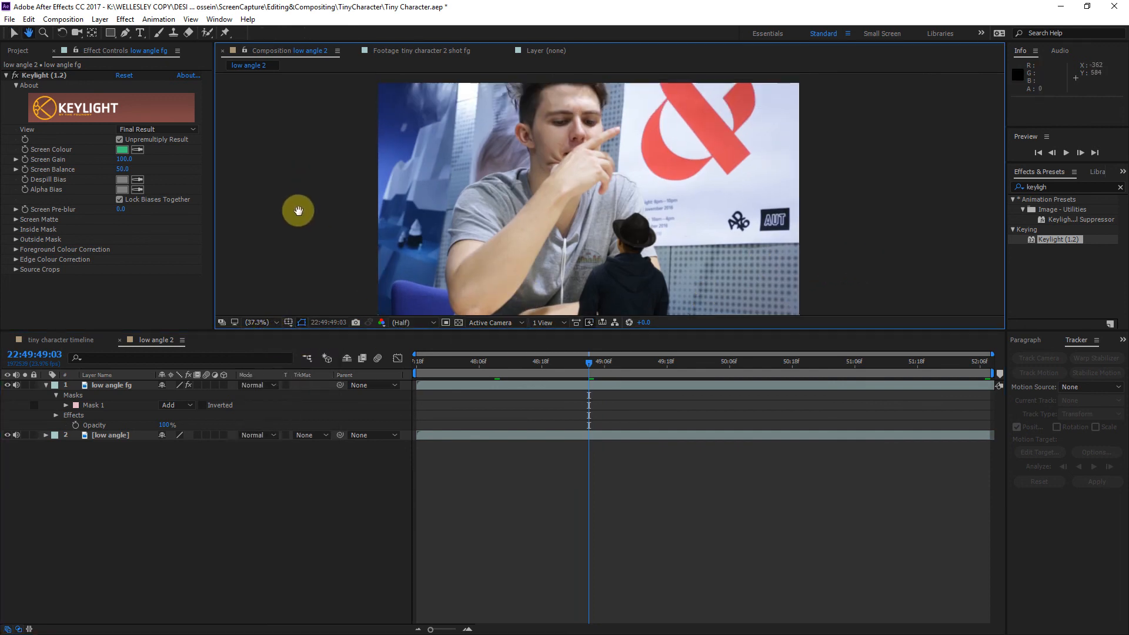
left_click_drag(591, 365, 698, 362)
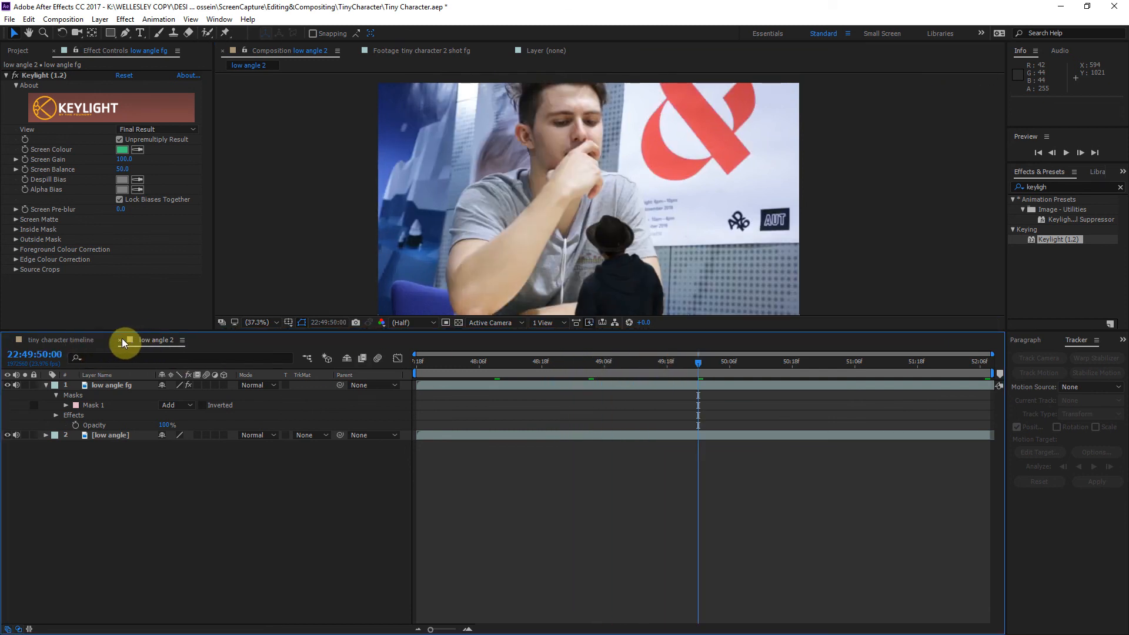
Return to the tiny character timeline and rename the low angle 2 composition as low angle comp
left_click(66, 340)
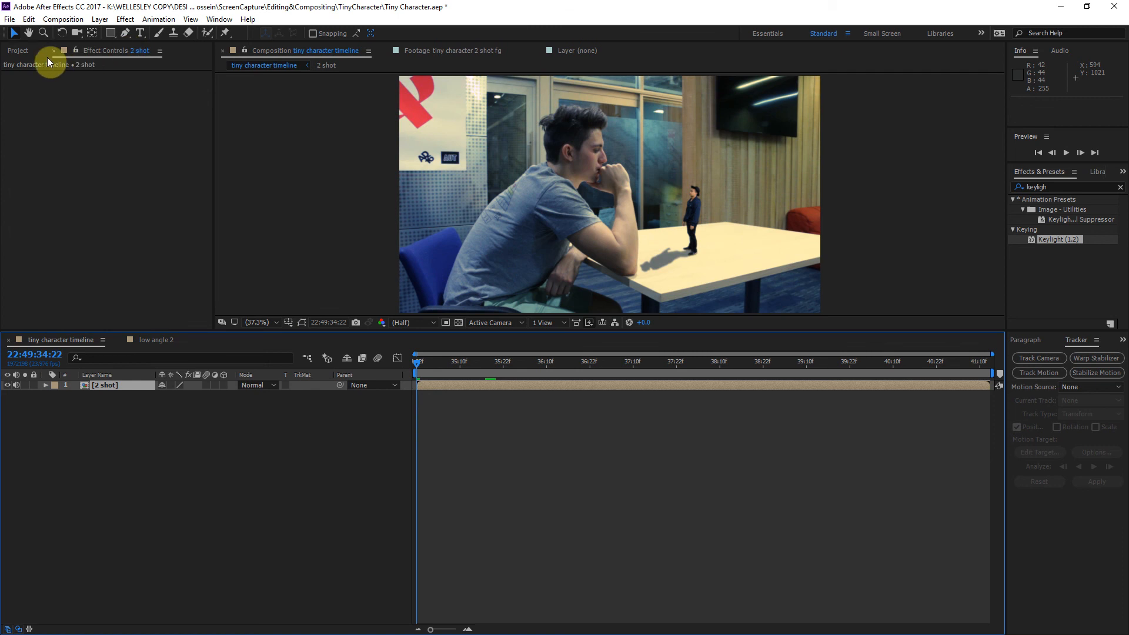
left_click(23, 51)
left_click(6, 179)
left_click(6, 180)
left_click(44, 270)
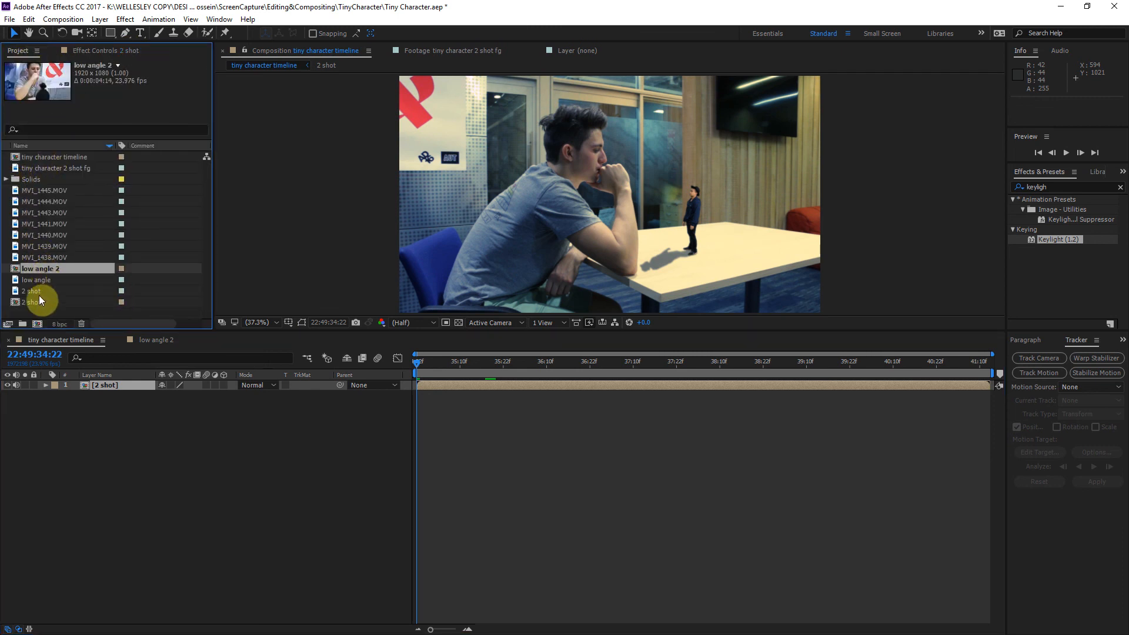
key("Return")
left_click(58, 269)
key("BackSpace")
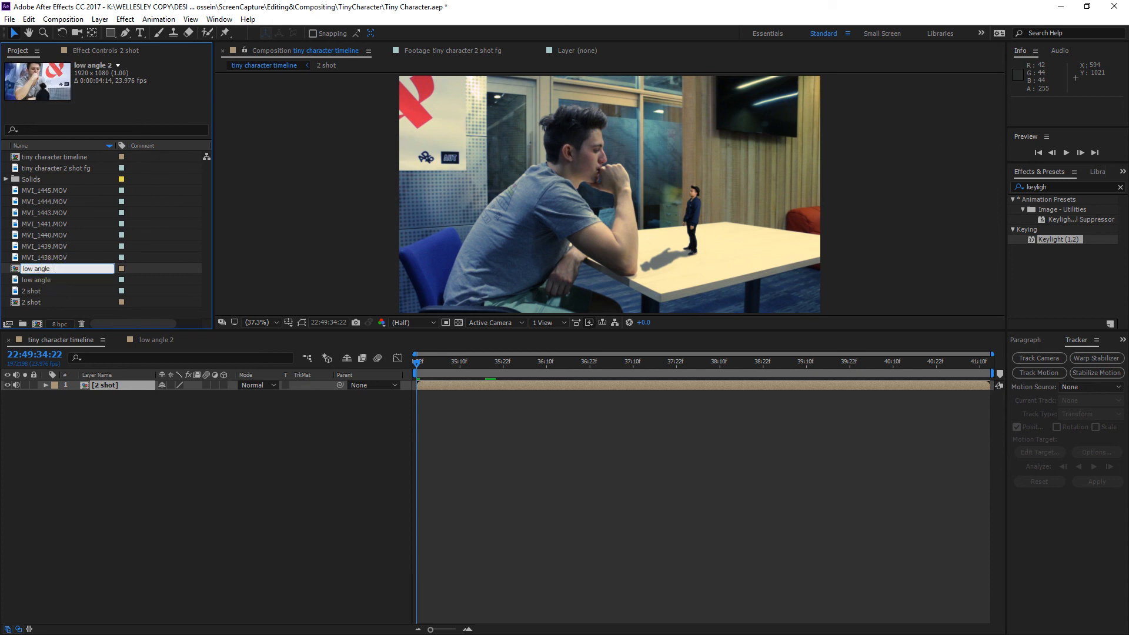
type("comp")
key("Return")
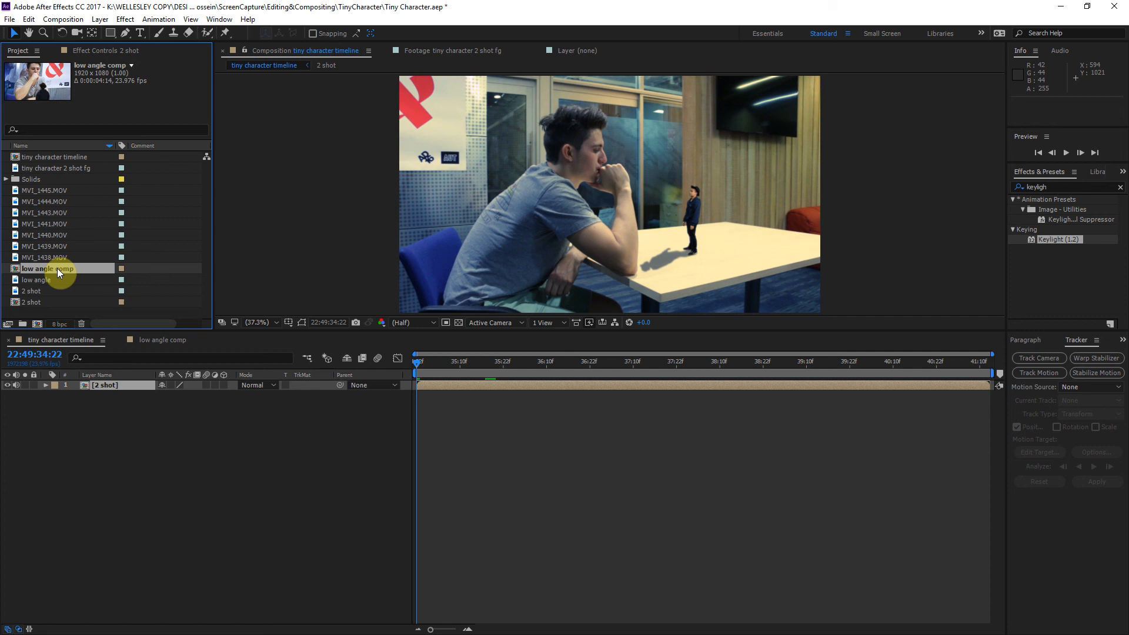
Rename the 2 shot composition as 2 shot comp
left_click(51, 301)
key("Return")
left_click(51, 302)
type("comp")
key("Return")
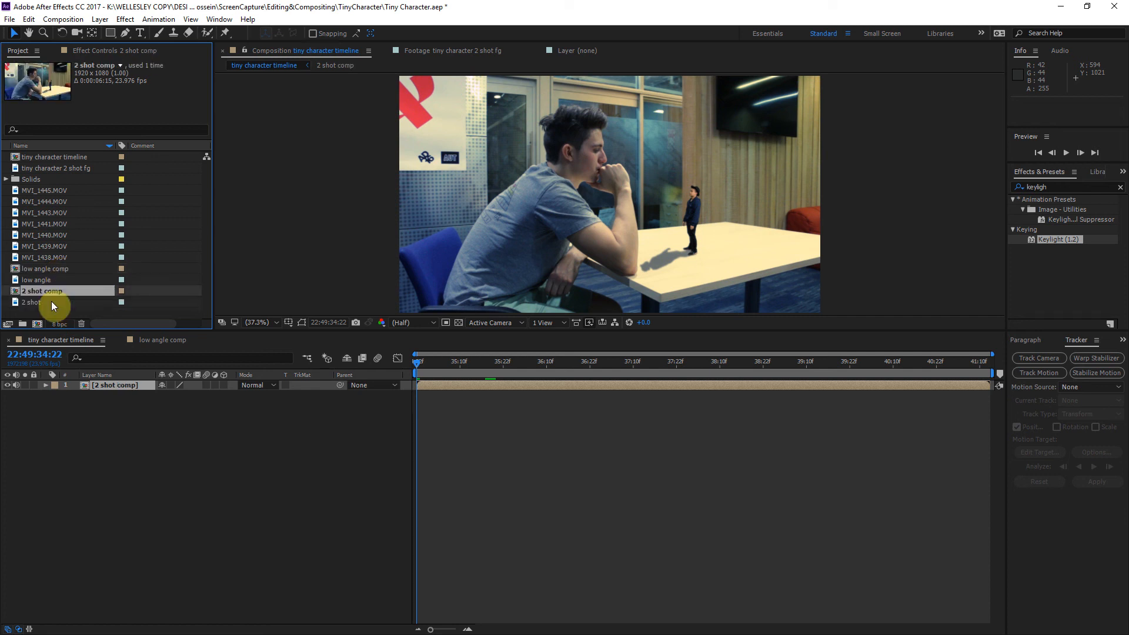
Place low angle comp above 2 shot comp in the tiny character timeline, starting at 22:49:36:07
left_click_drag(36, 268, 590, 385)
left_click_drag(464, 360, 522, 371)
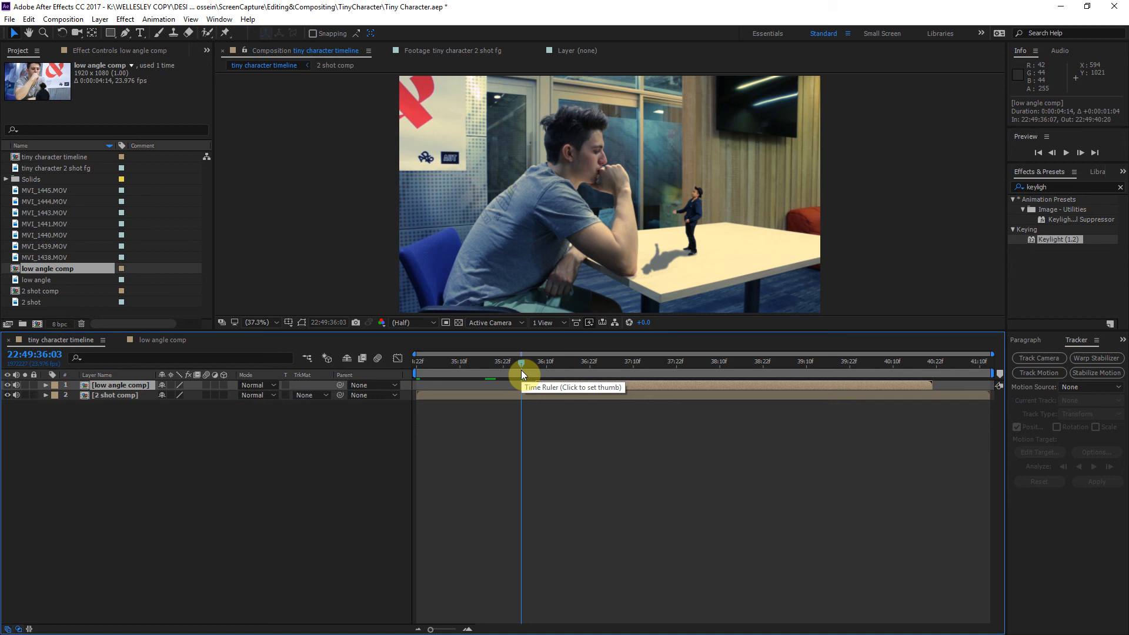
mouse_move(527, 361)
left_mouse_down()
mouse_move(565, 361)
mouse_move(517, 369)
left_mouse_up()
left_click(532, 365)
Copy the adjustment layer from 2 shot comp to the top of low angle comp, and check the graded shot in the tiny character timeline
double_click(553, 386)
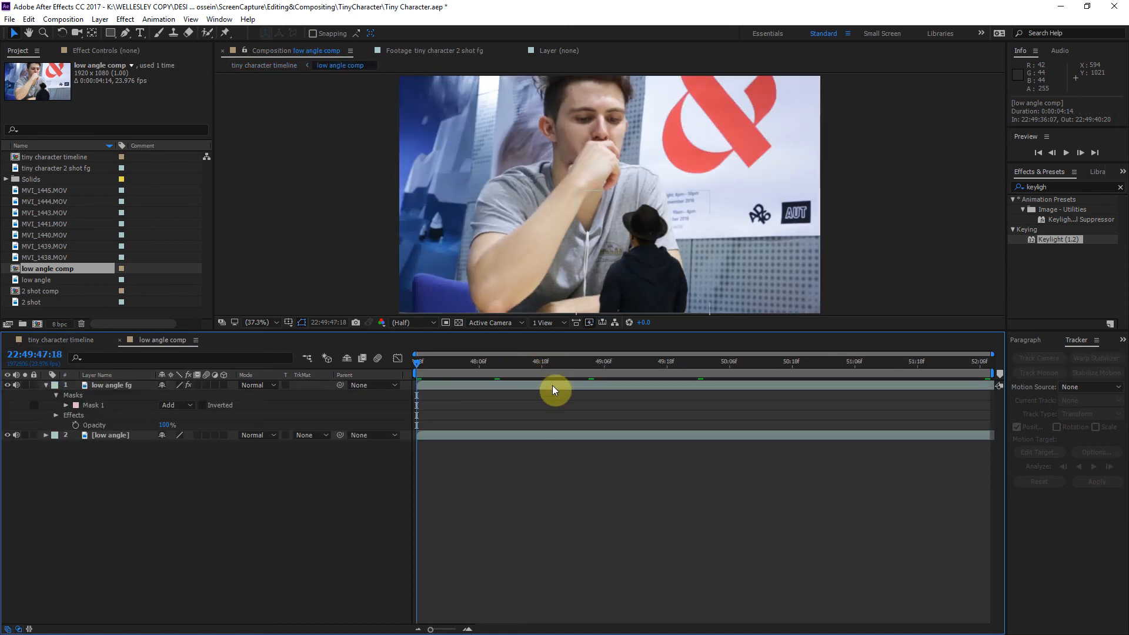
left_click(44, 385)
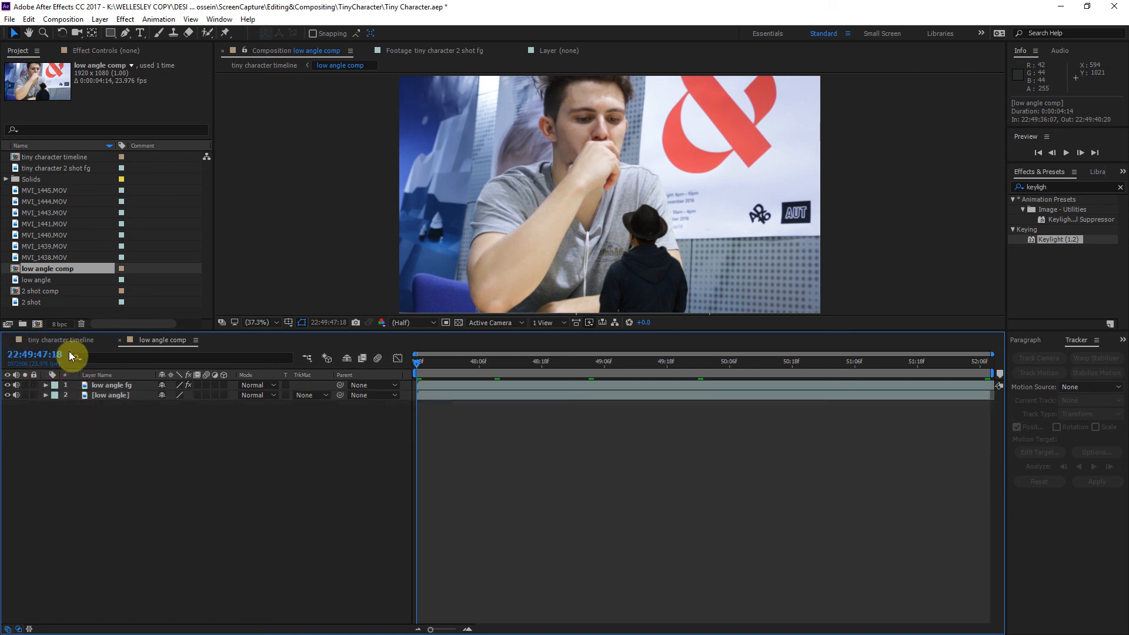
left_click(71, 343)
double_click(111, 394)
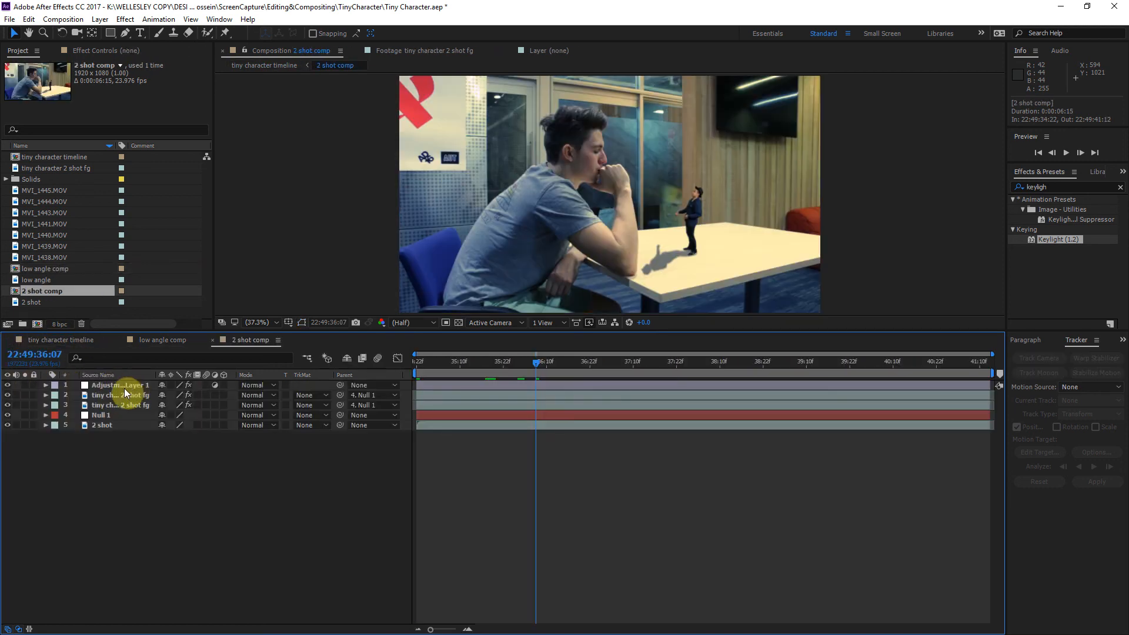
left_click(122, 387)
key("ctrl+c")
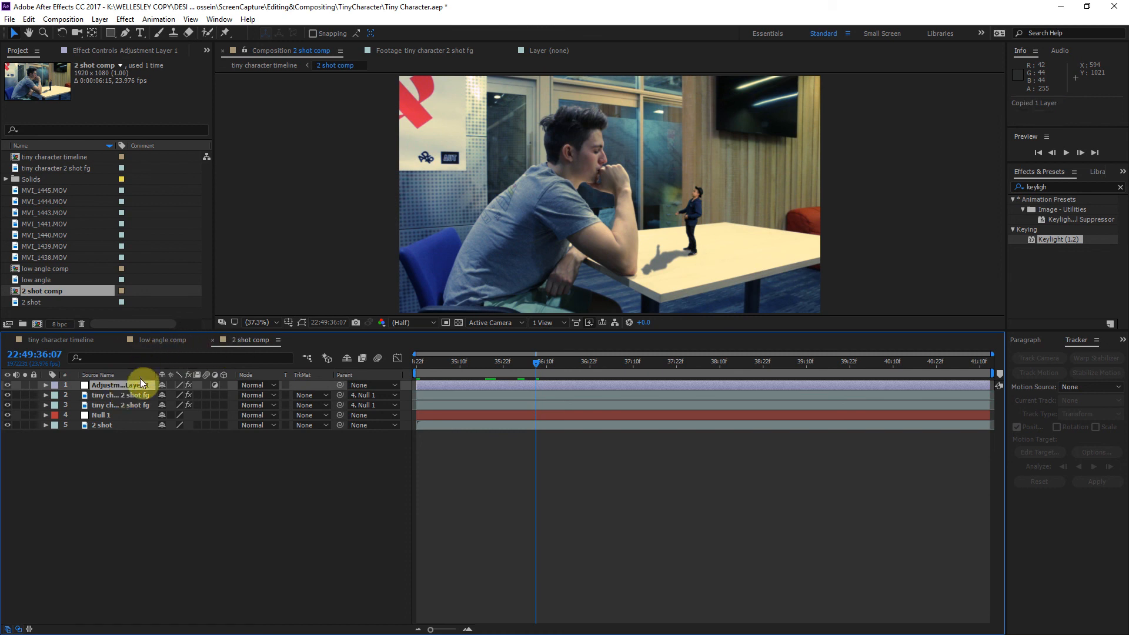
left_click(171, 344)
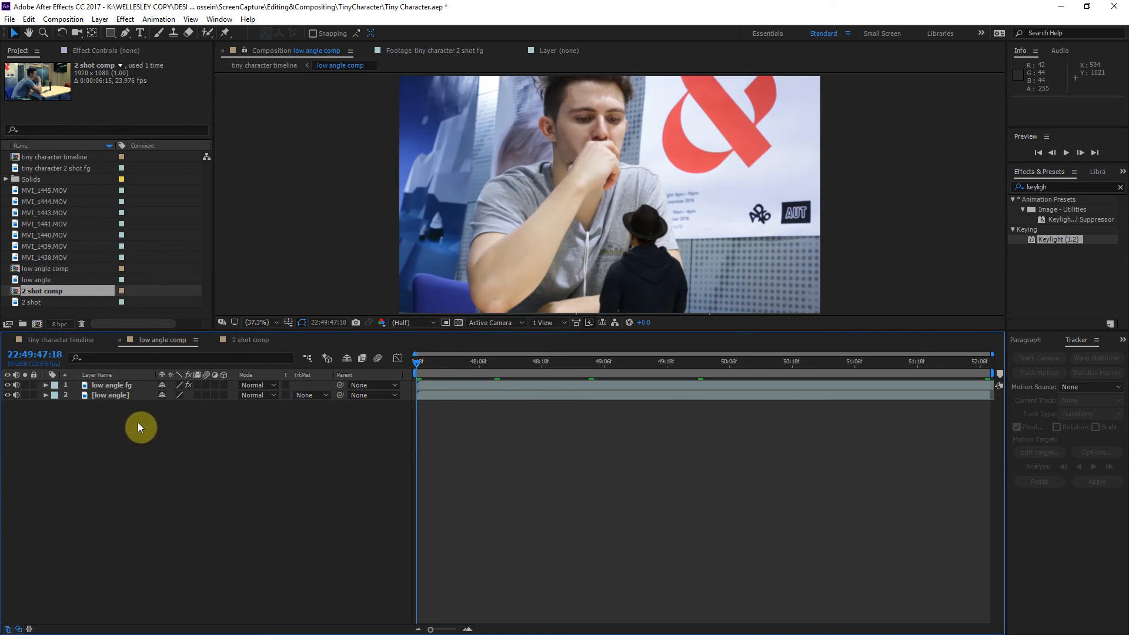
key("ctrl+v")
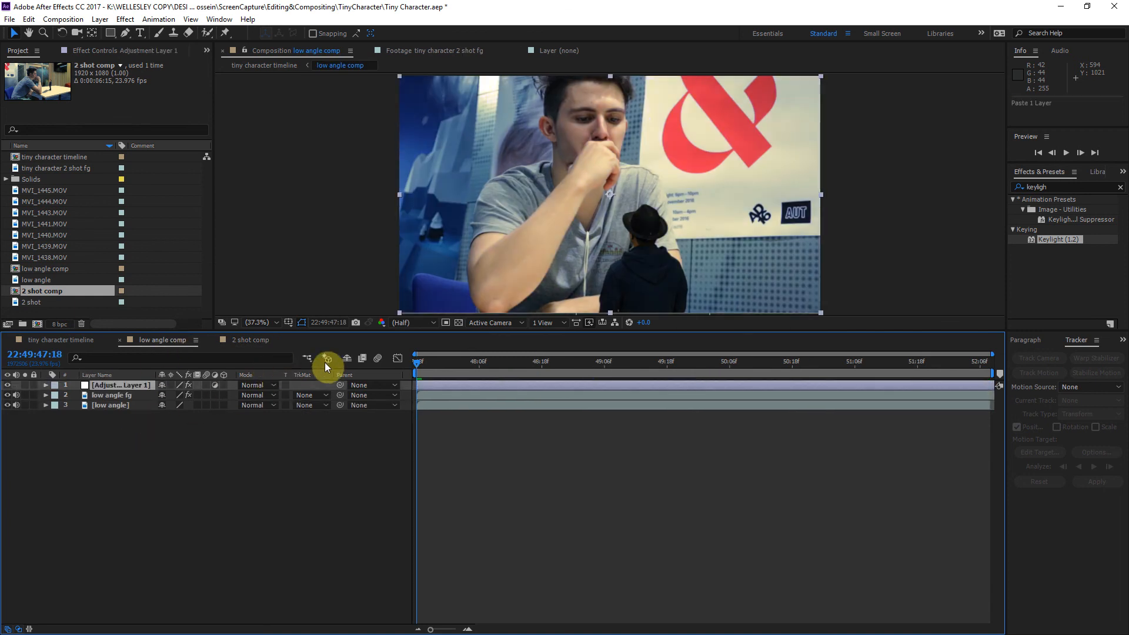
left_click(66, 340)
left_click_drag(521, 362, 701, 363)
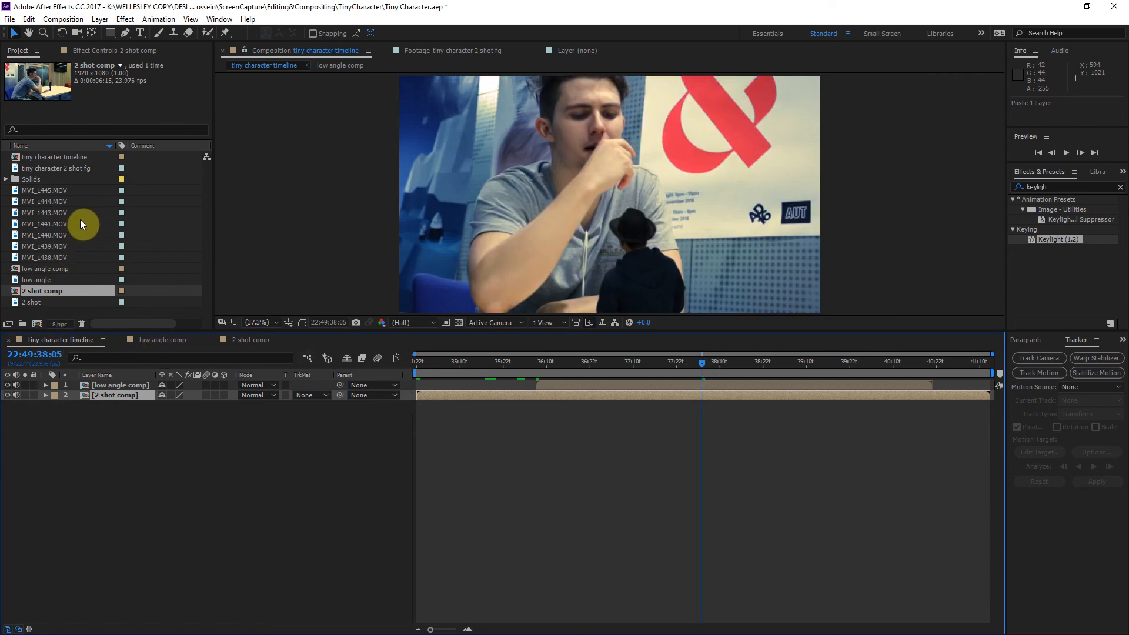
Examine the unused MVI clips one by one, and scrub through MVI_1438.MOV in the footage viewer
left_click(43, 189)
left_click(47, 202)
left_click(48, 210)
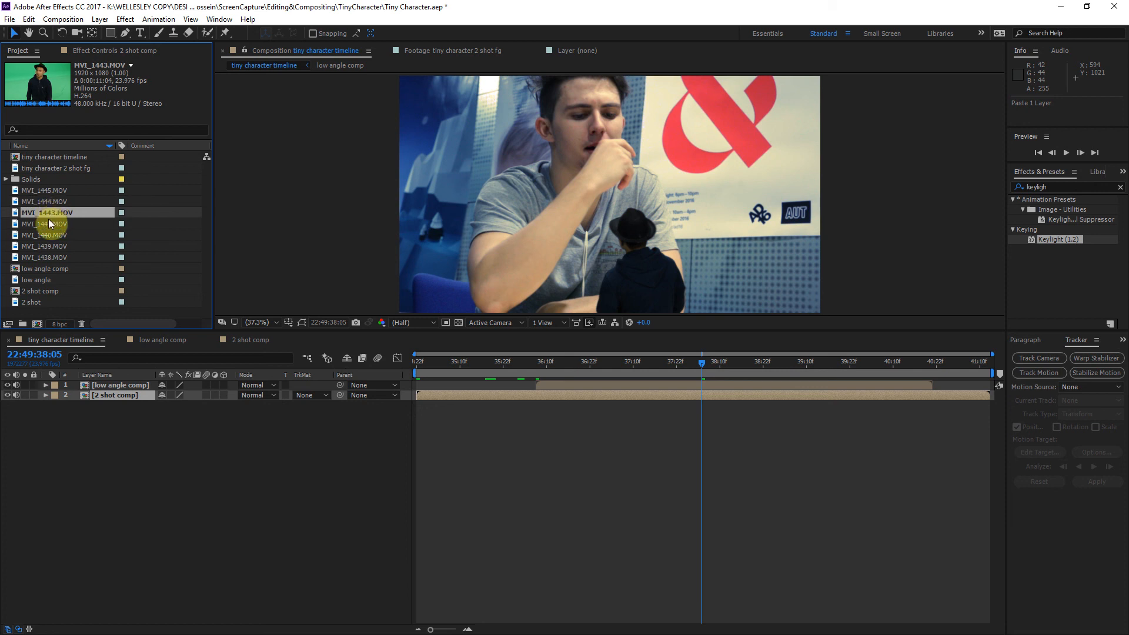
left_click(48, 224)
left_click(47, 233)
left_click(42, 257)
left_click(46, 245)
left_click(48, 235)
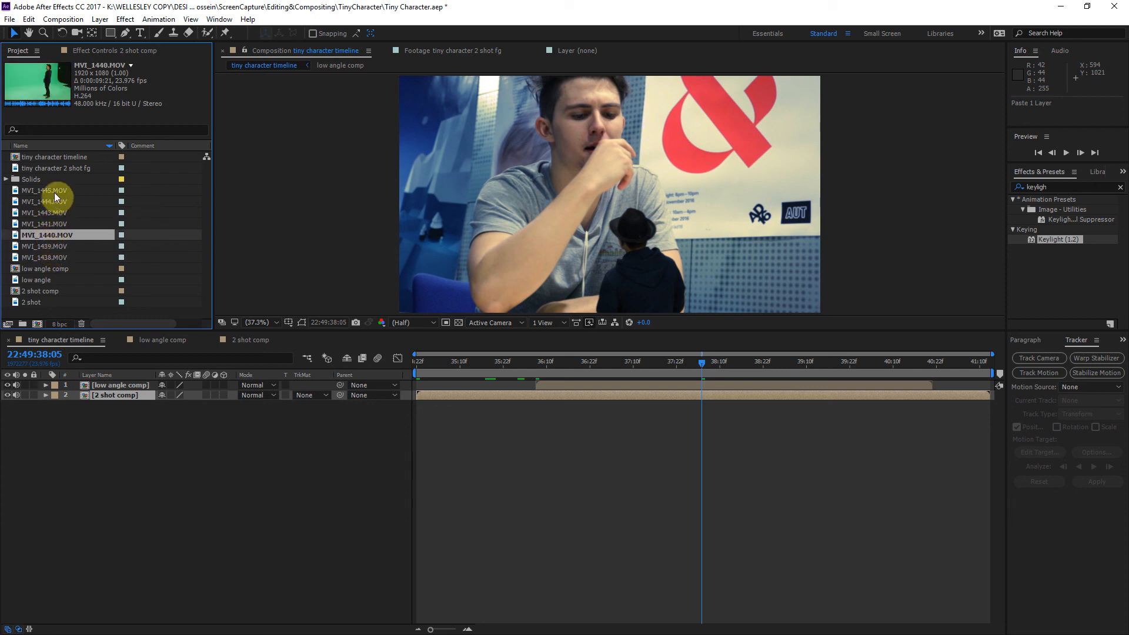
left_click(35, 212)
left_click(37, 201)
left_click(37, 257)
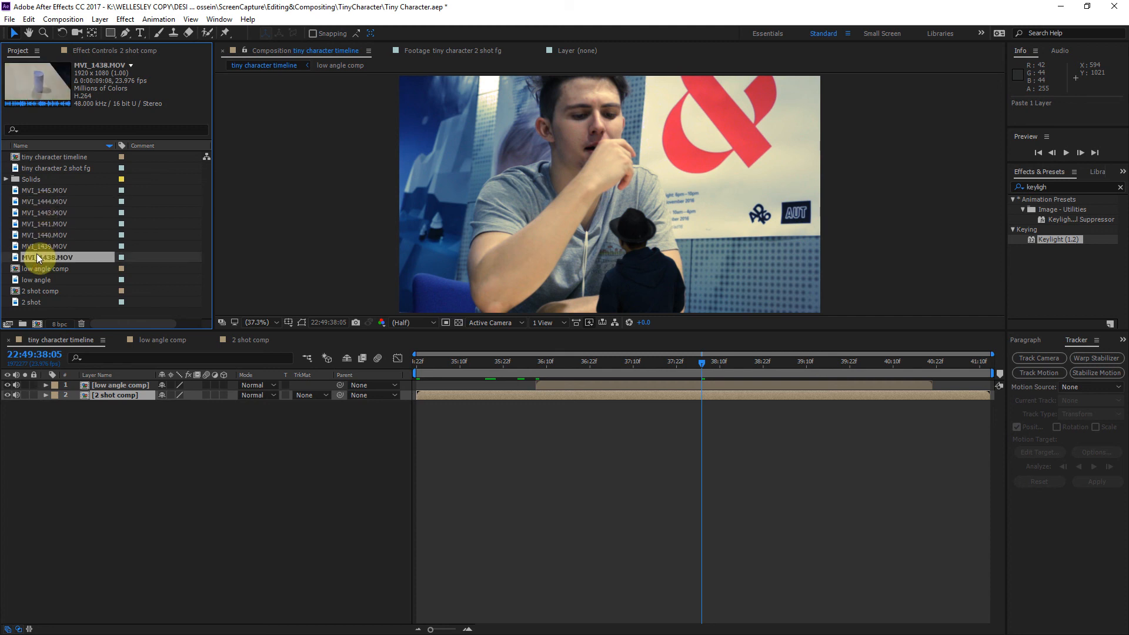
double_click(36, 257)
left_click_drag(363, 298, 562, 298)
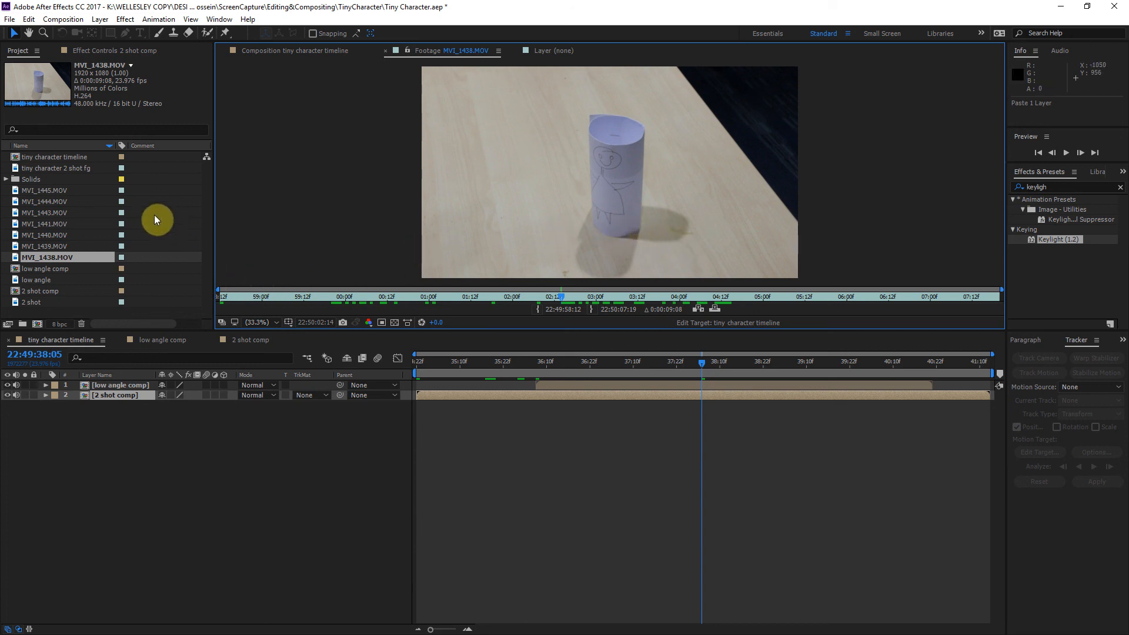
Compare the tiny character timeline, low angle comp and 2 shot comp with the MVI_1438.MOV reference footage
left_click(63, 340)
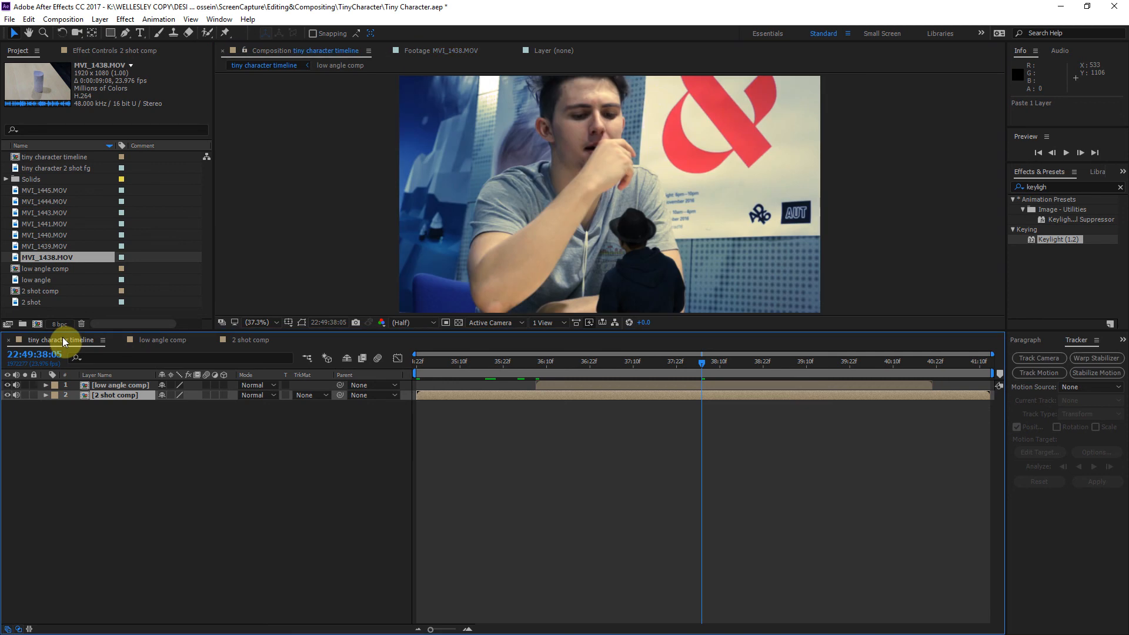
left_click(174, 341)
left_click(229, 341)
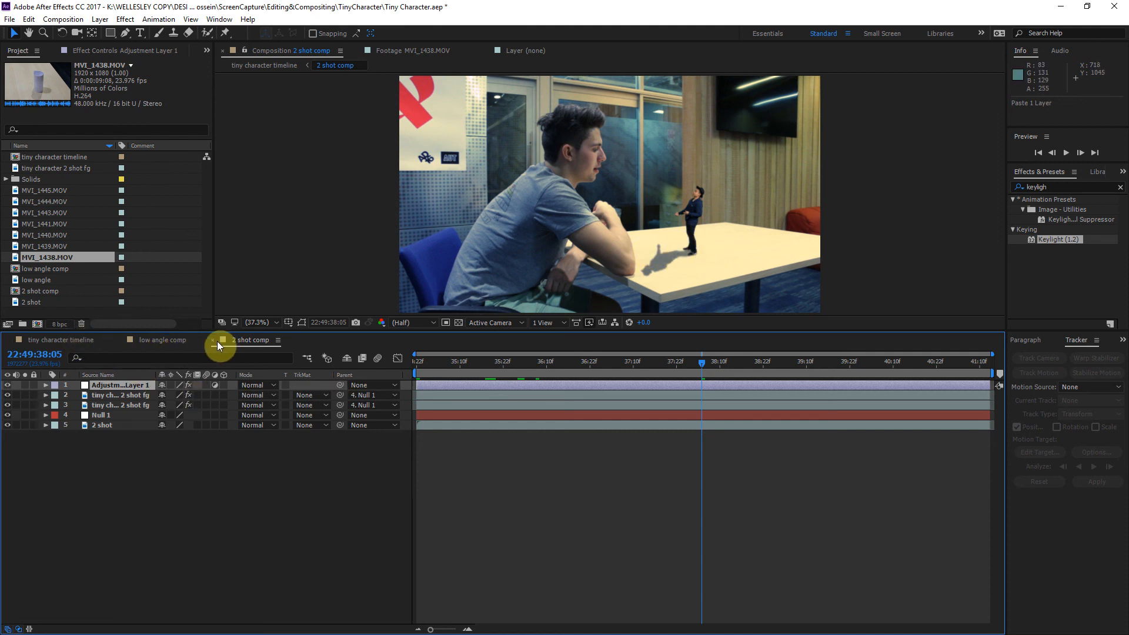
left_click(178, 341)
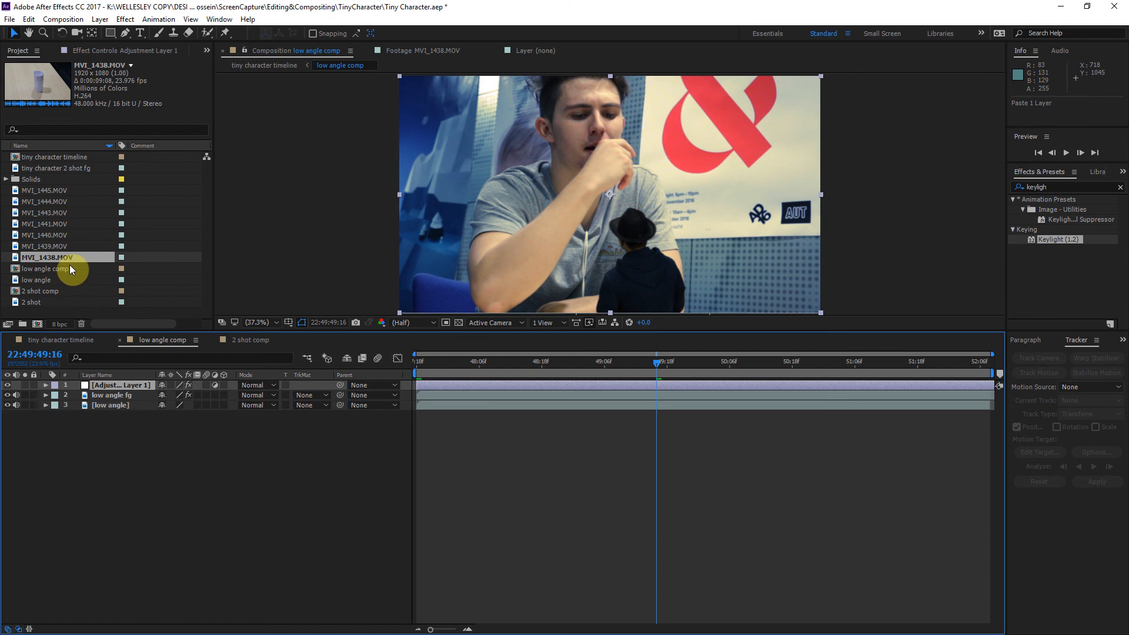
left_click(250, 342)
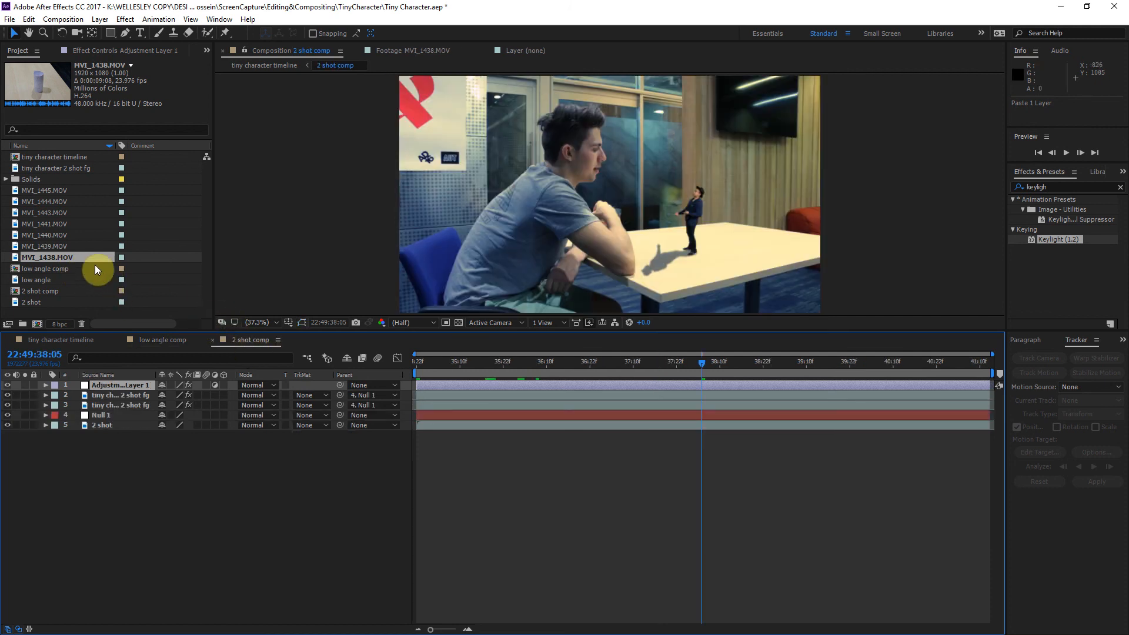
double_click(44, 259)
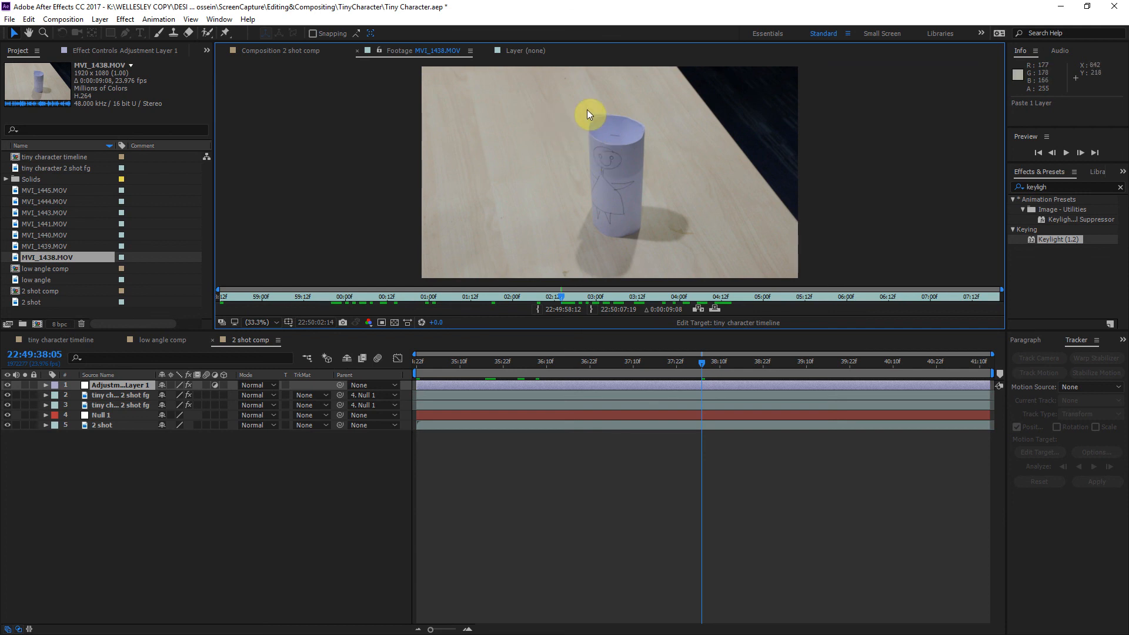
Find the empty tabletop clip MVI_1439.MOV and rename it as high angle bg
left_click(65, 246)
left_click(55, 212)
left_click(55, 201)
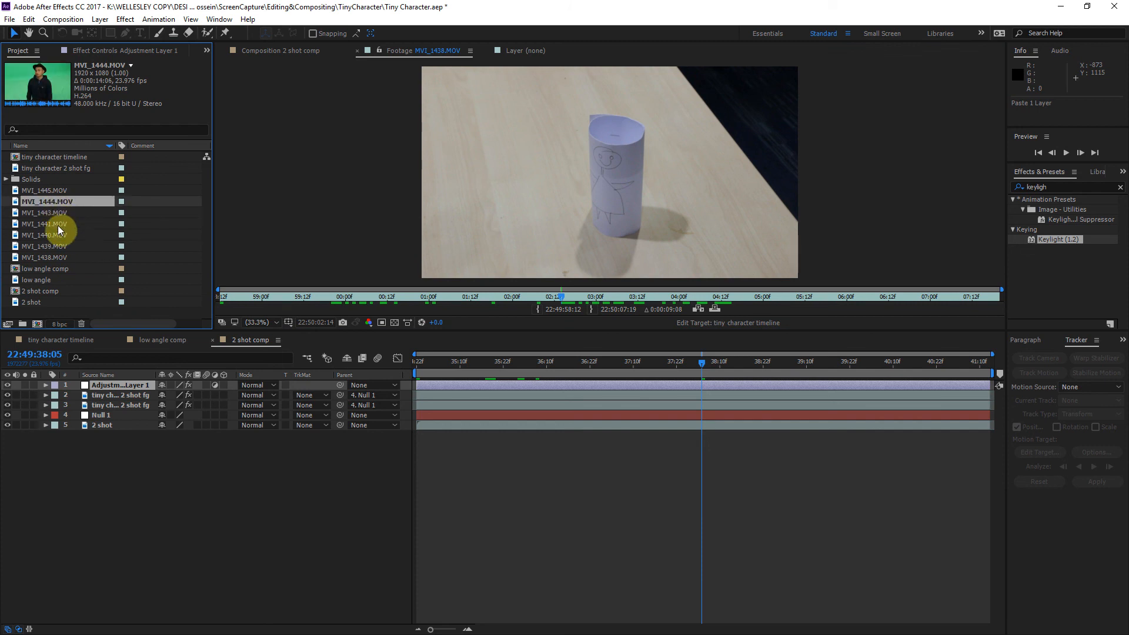
left_click(56, 246)
double_click(54, 246)
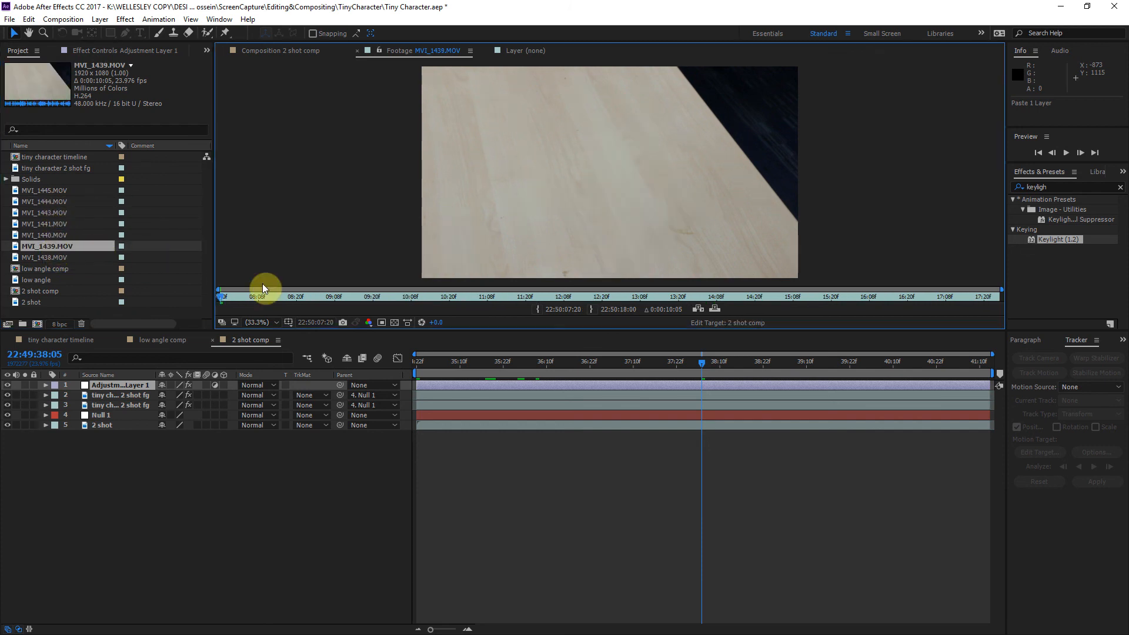
left_click(39, 247)
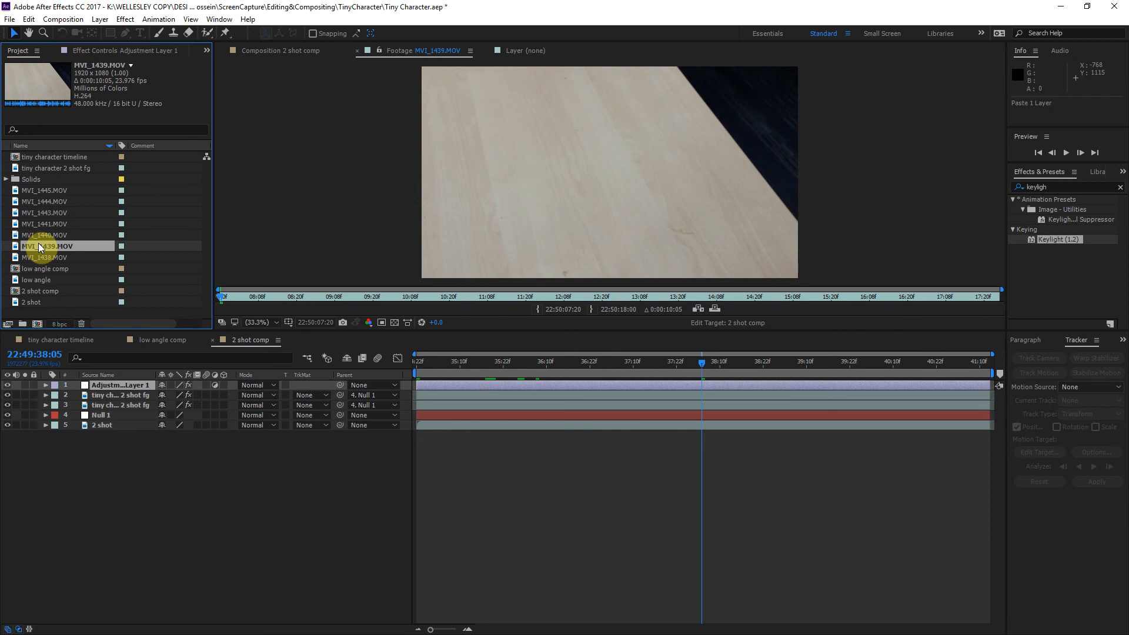
key("Return")
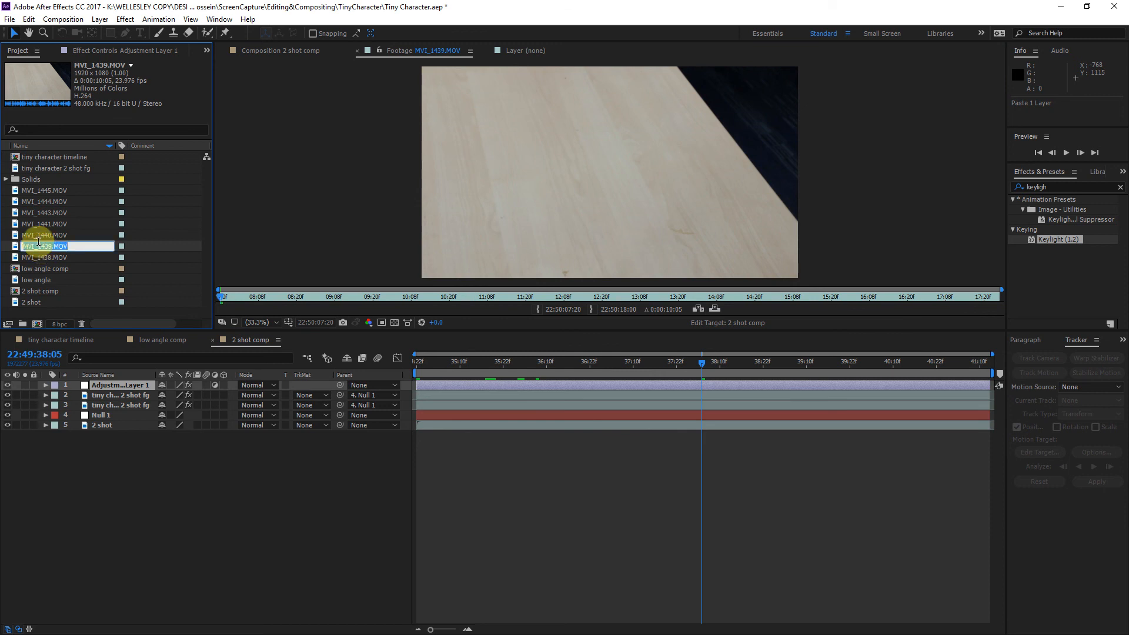
type("high angle bg")
key("Return")
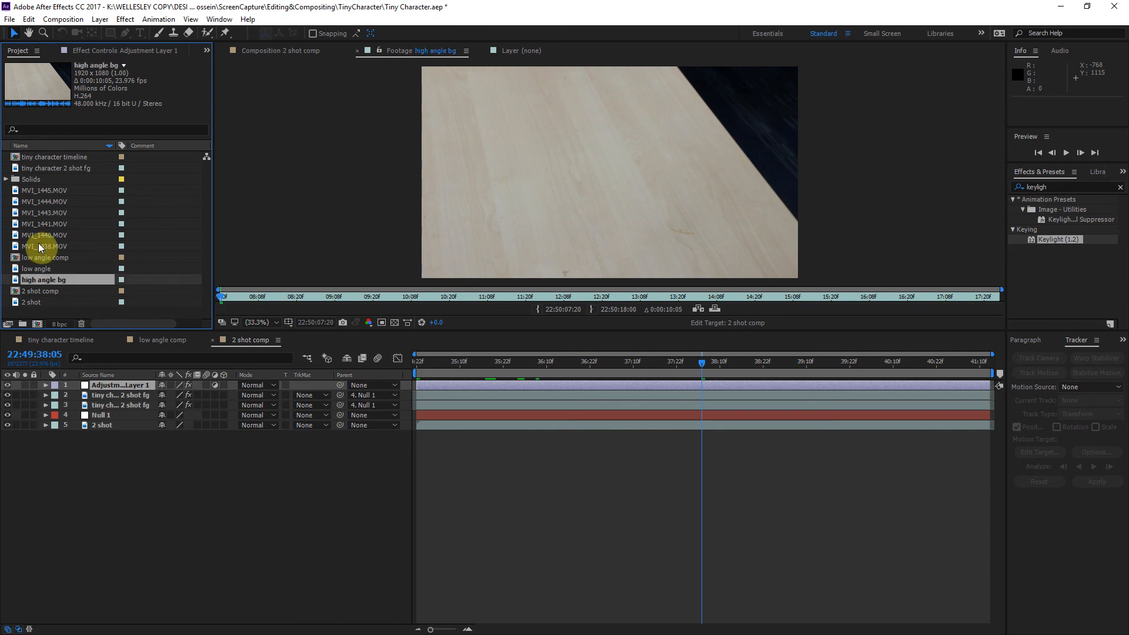
Create a new composition from high angle bg and rename it as high angle comp
left_click_drag(62, 277, 37, 322)
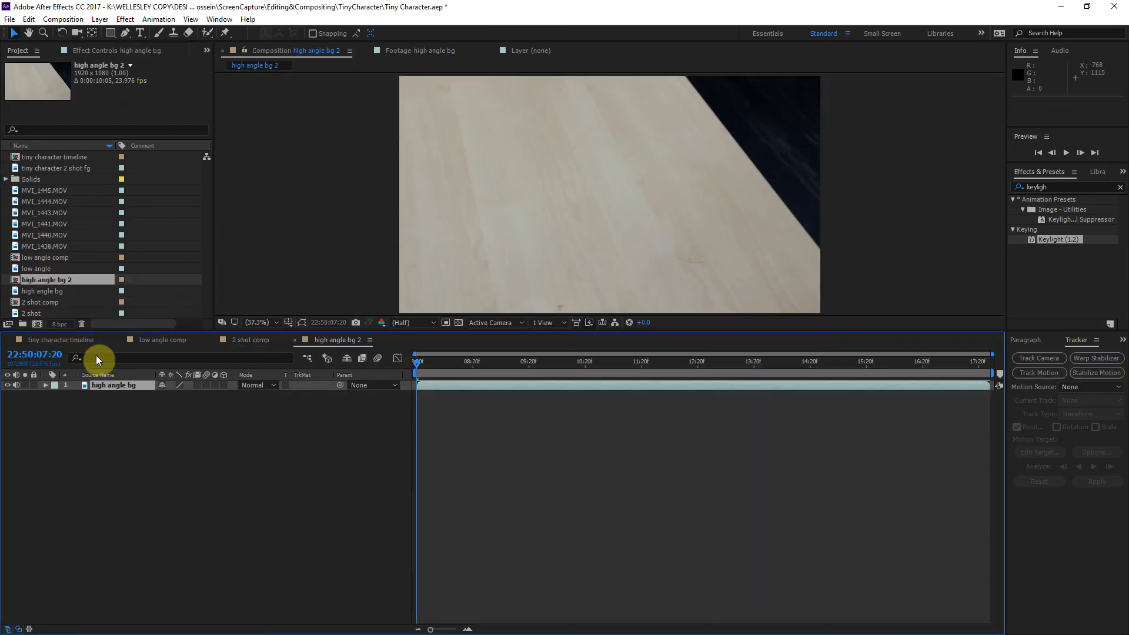
left_click(54, 280)
key("Return")
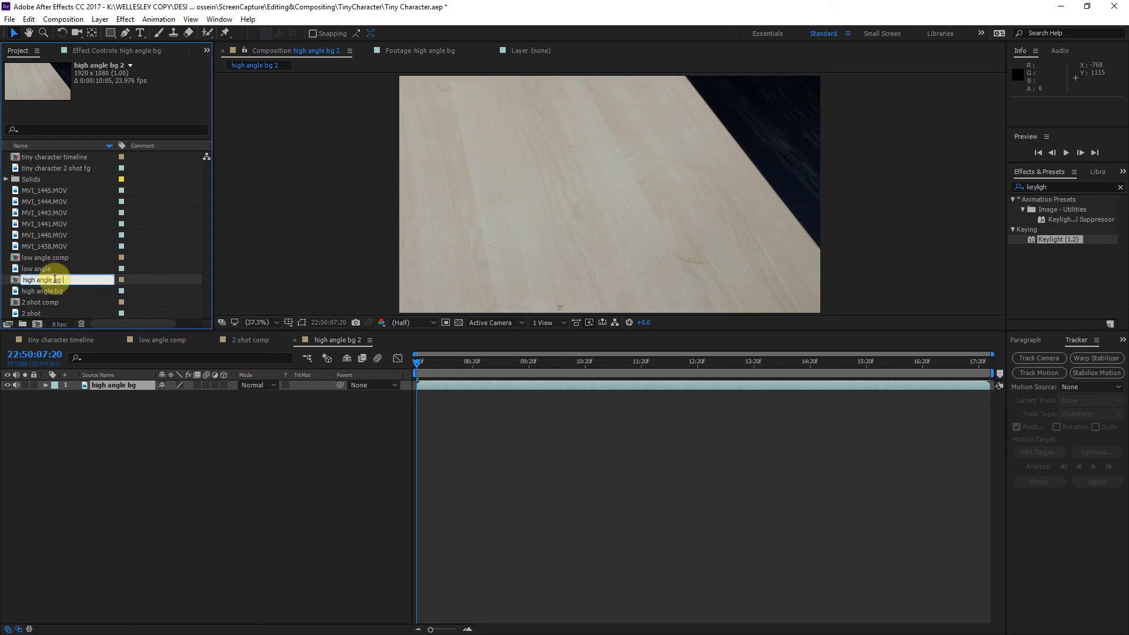
type("co")
key("Return")
left_click_drag(467, 365, 2, 397)
Look through the green-screen clips and rename MVI_1444.MOV as high angle fg
left_click(59, 231)
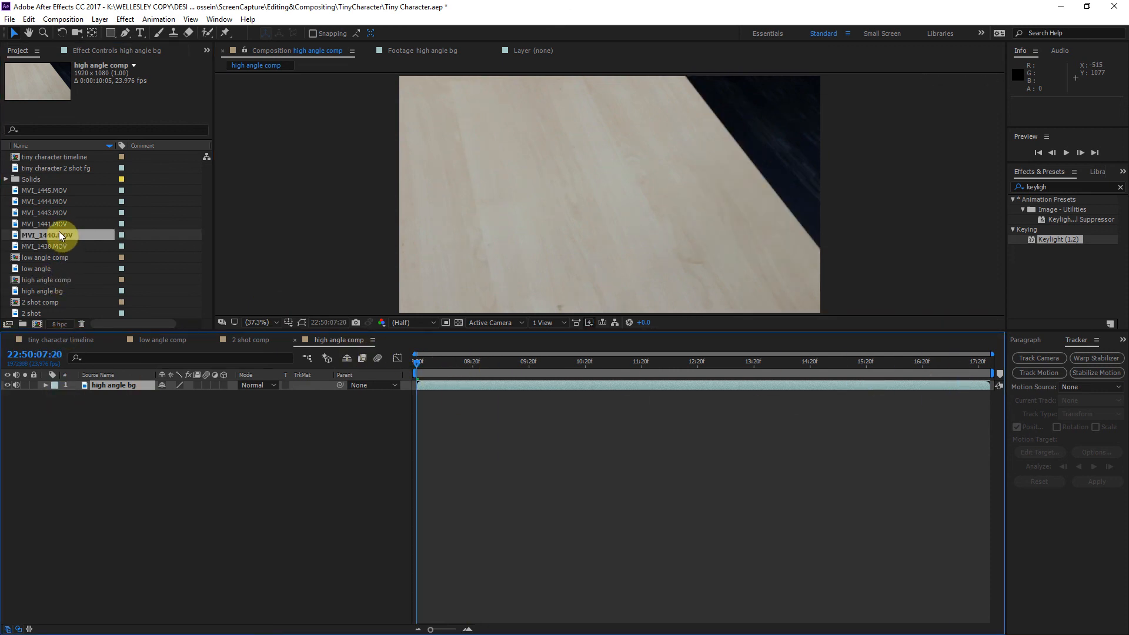
left_click(54, 214)
left_click(52, 203)
left_click(53, 192)
left_click(54, 203)
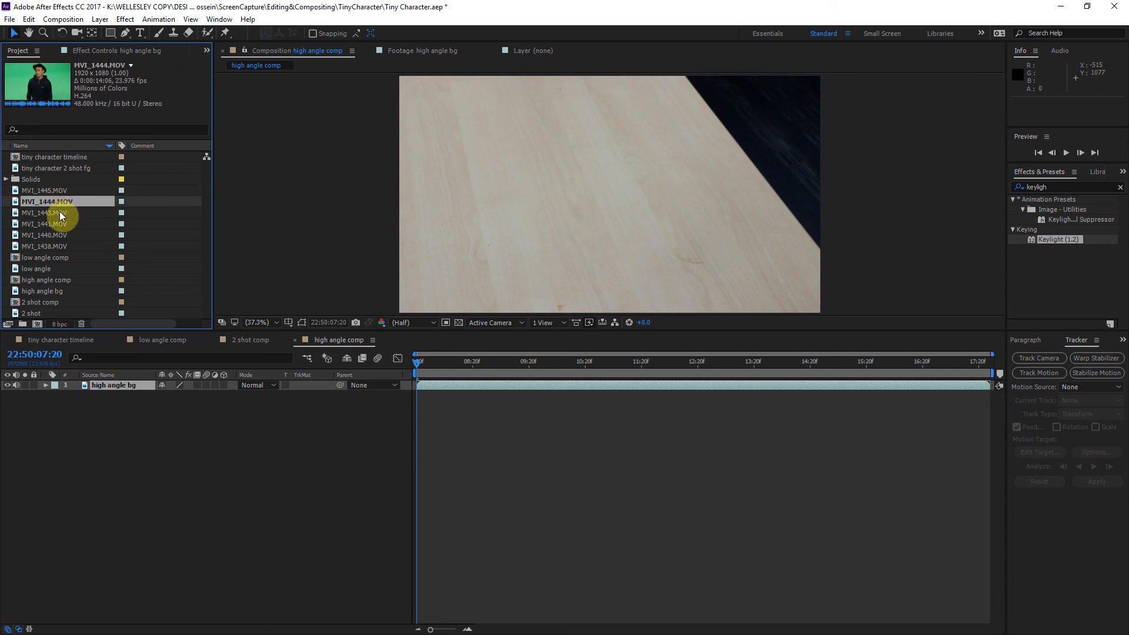
key("Return")
type("high angle fg")
key("Return")
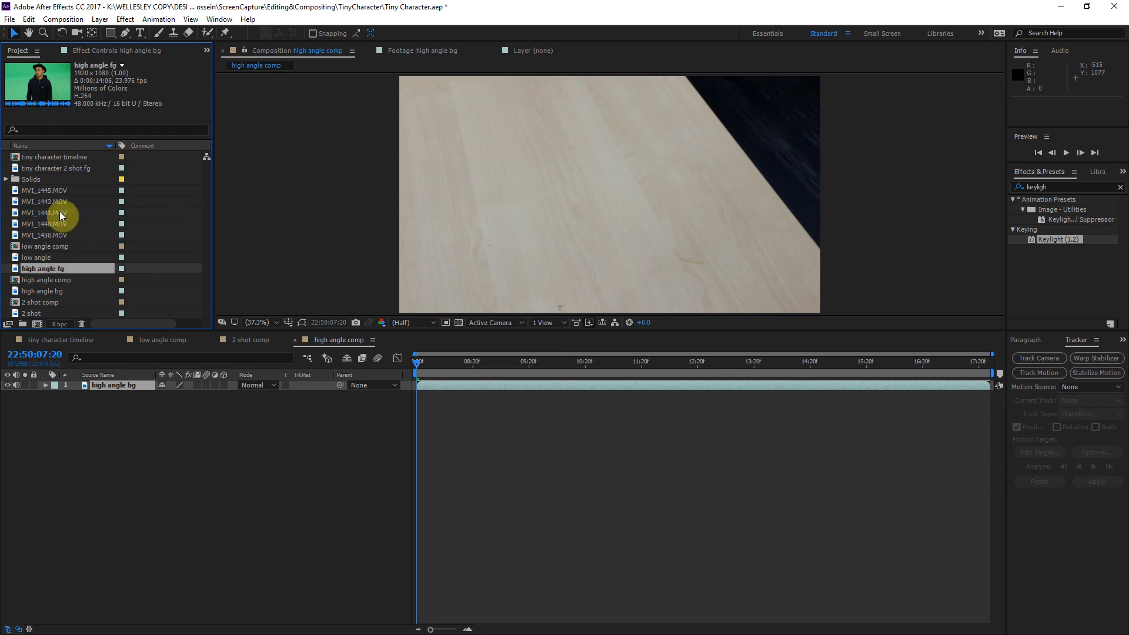
Place high angle fg above high angle bg in high angle comp, and set its opacity to 53%
left_click_drag(62, 281, 92, 383)
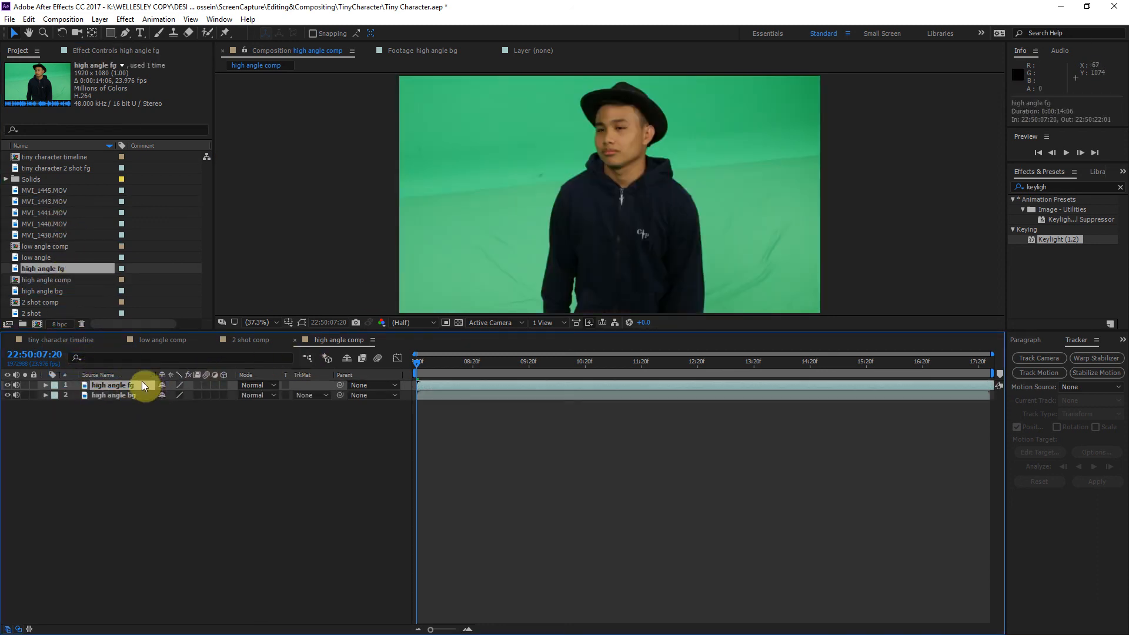
key("t")
left_click_drag(160, 393, 132, 393)
left_click(644, 235)
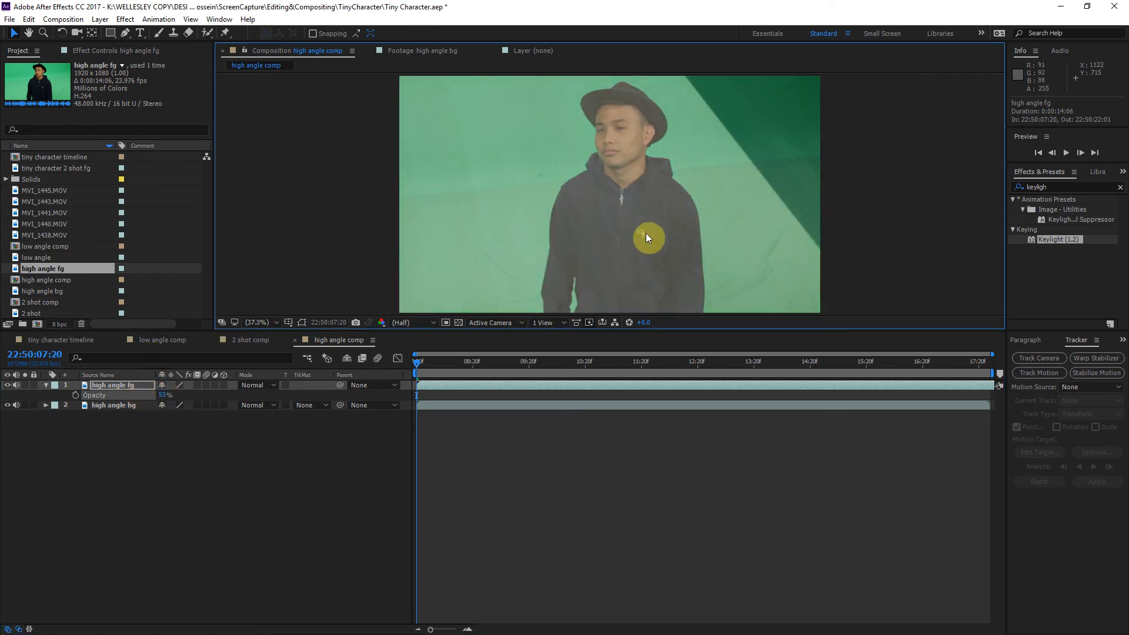
Scale high angle fg down and move it to about 896, 725 over the tabletop
left_click_drag(661, 234, 576, 245)
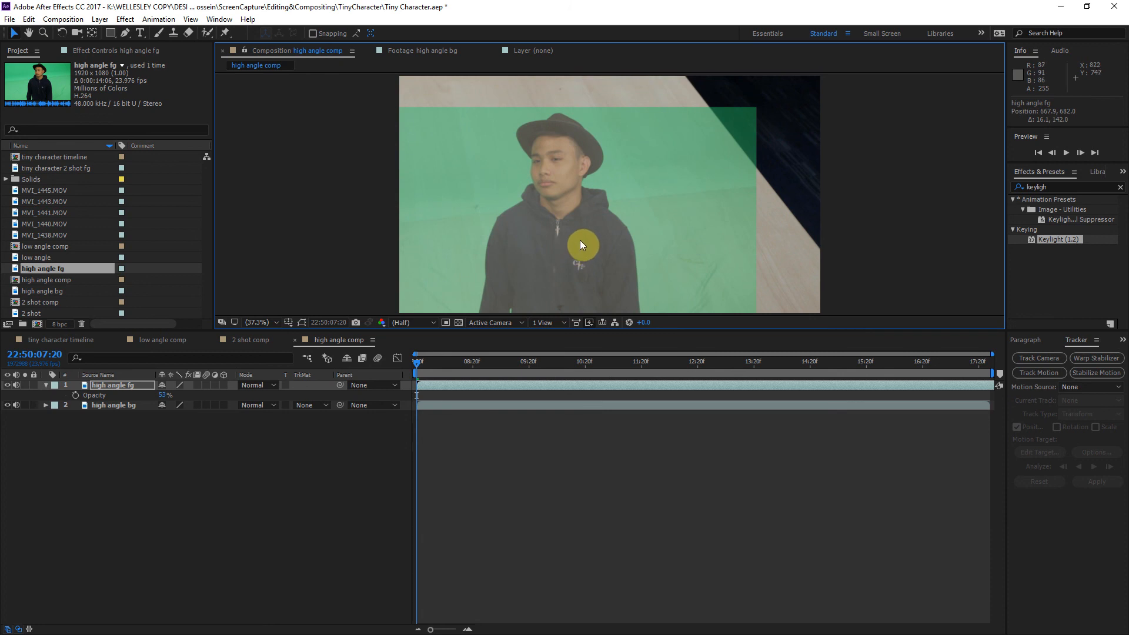
left_click(301, 322)
left_click_drag(757, 108, 714, 143)
left_click_drag(612, 220, 662, 232)
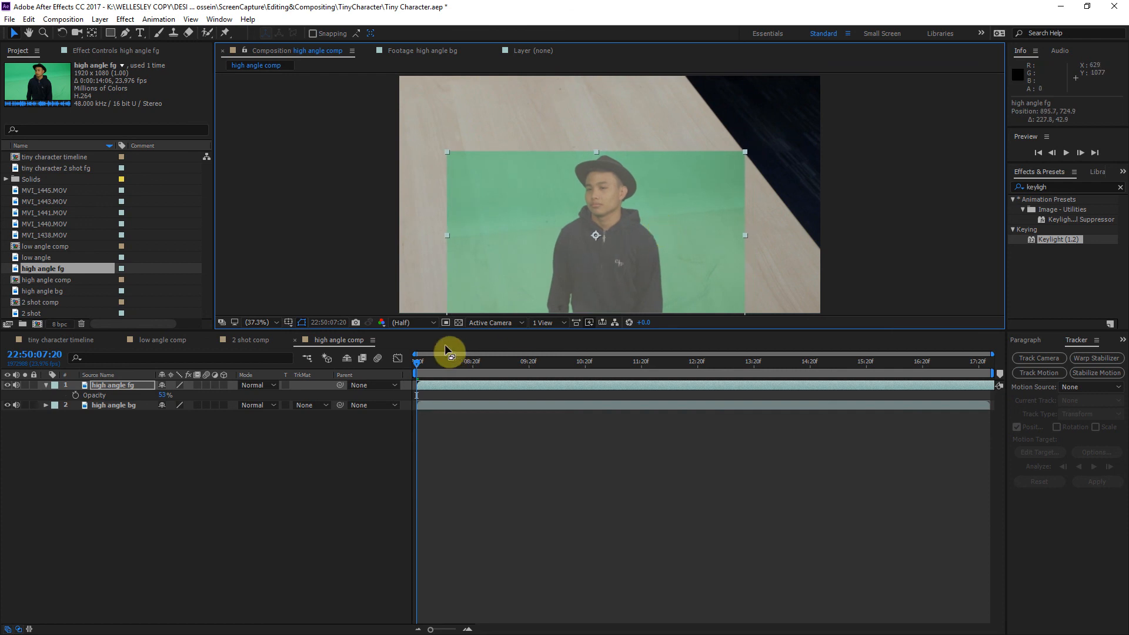
Set the opacity of high angle fg to 100% and apply Keylight (1.2) to the layer
left_click(138, 388)
left_click_drag(162, 395, 695, 383)
left_click_drag(1059, 240, 594, 279)
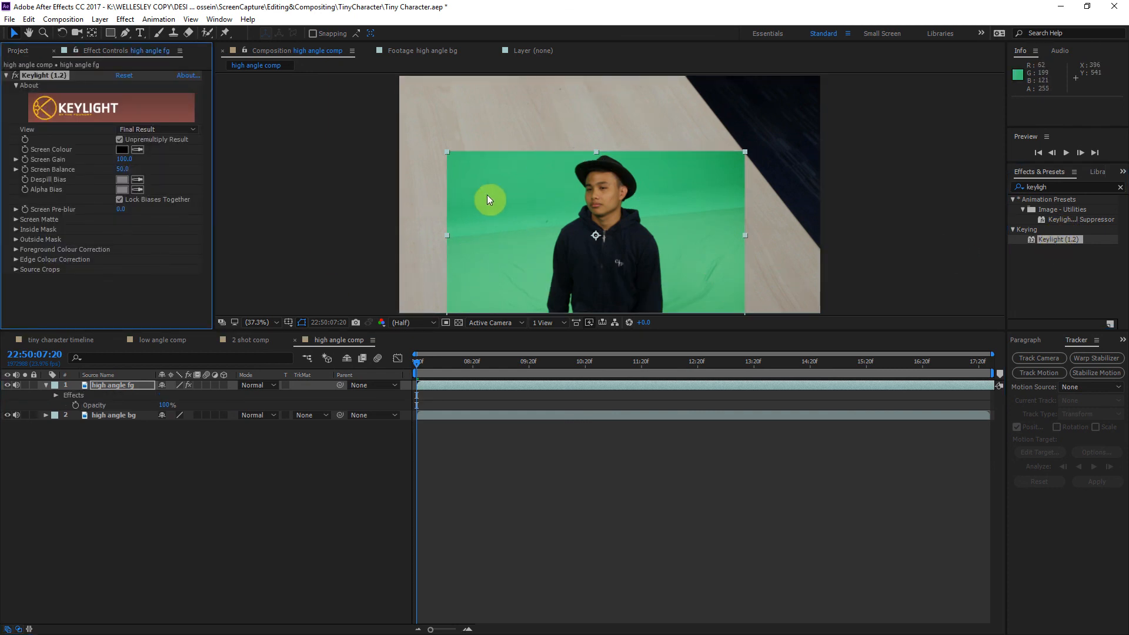
Try a narrow rectangular mask around the character on high angle fg, checking it at 22:50:14:08, and delete it
left_click(110, 33)
left_click_drag(533, 145, 680, 331)
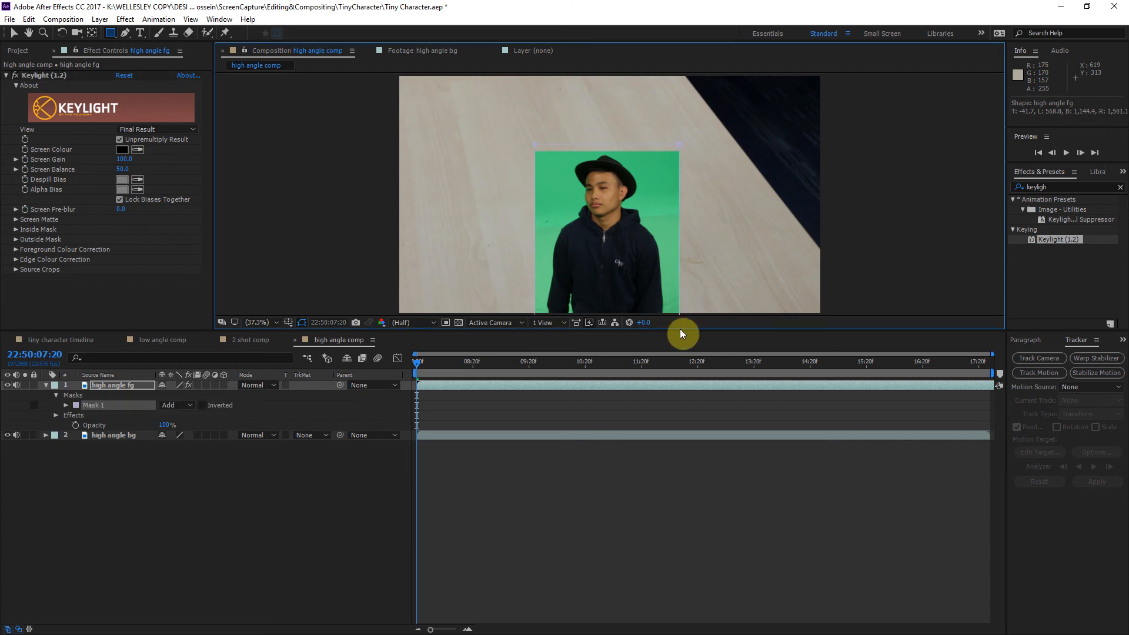
left_click_drag(444, 371, 781, 372)
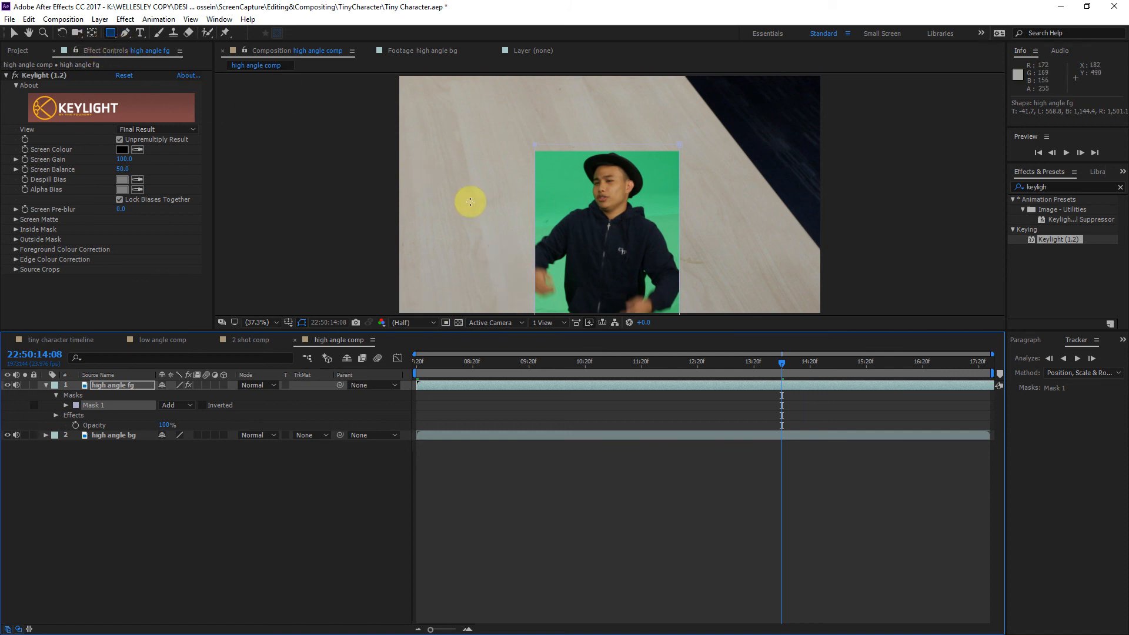
left_click(289, 323)
left_click(298, 327)
left_click(14, 33)
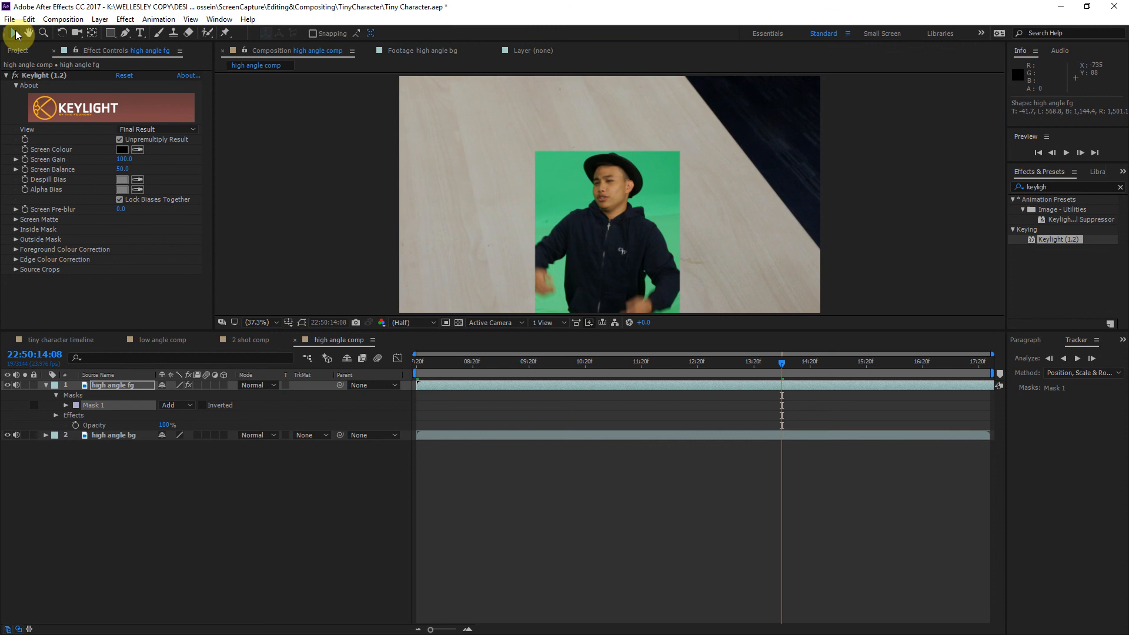
left_click(549, 210)
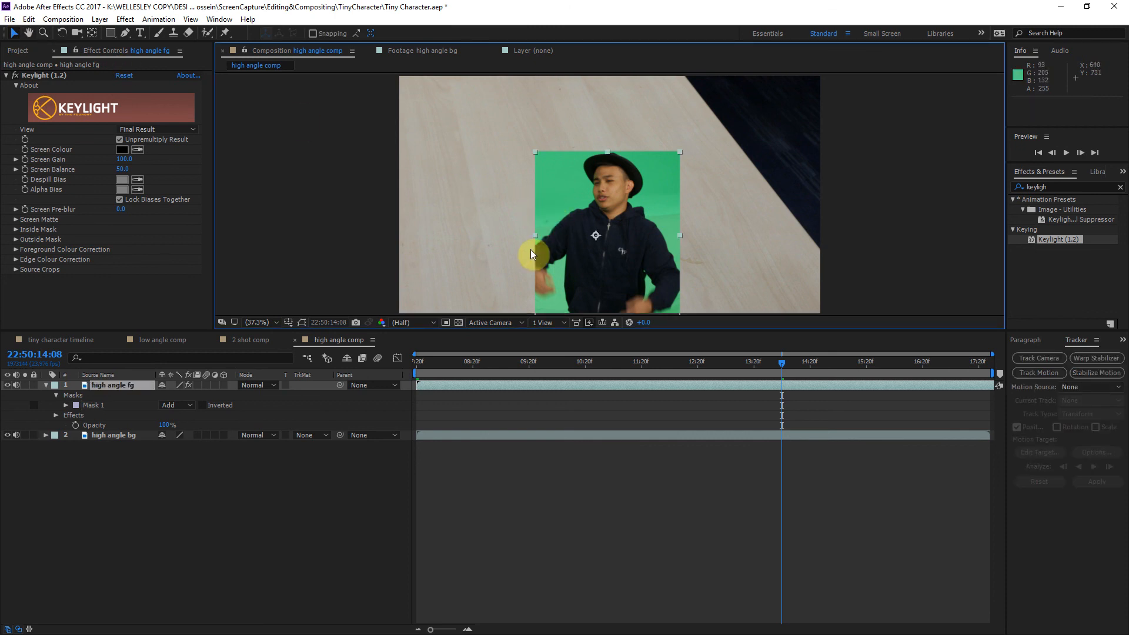
left_click(90, 406)
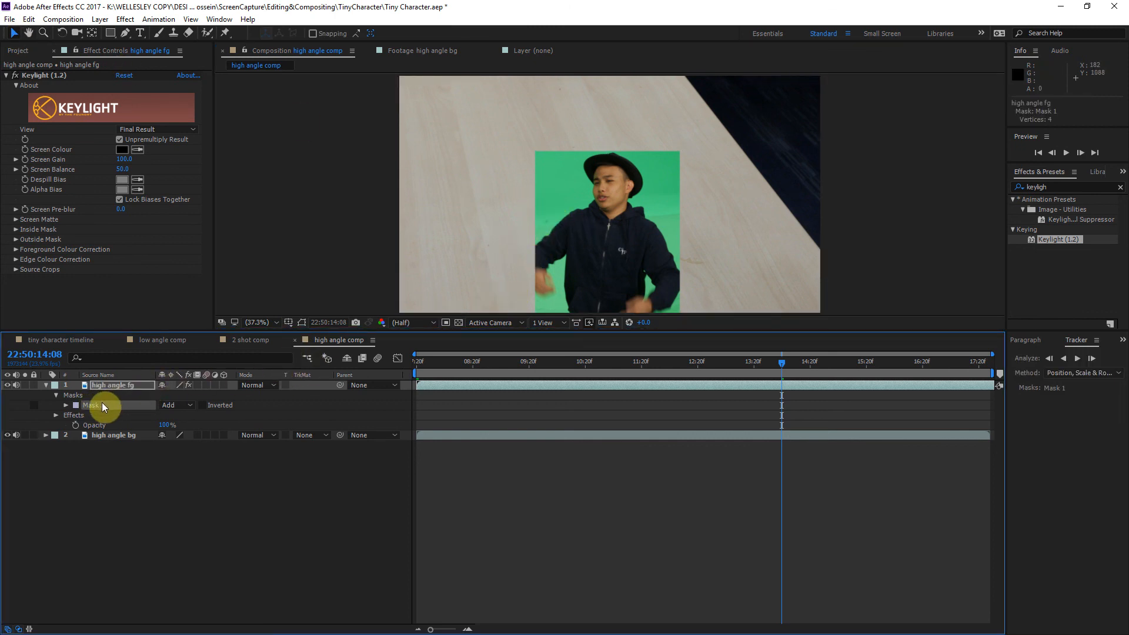
key("Delete")
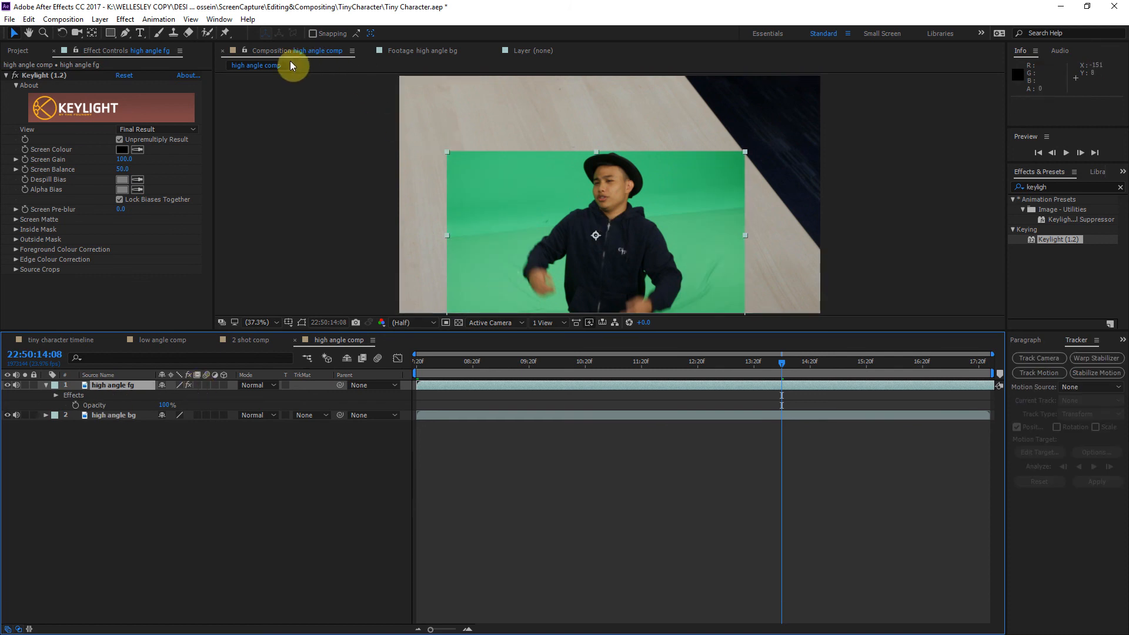
Draw a wider rectangular mask on high angle fg that includes the character's outstretched arms, and return to the composition start
left_click(110, 33)
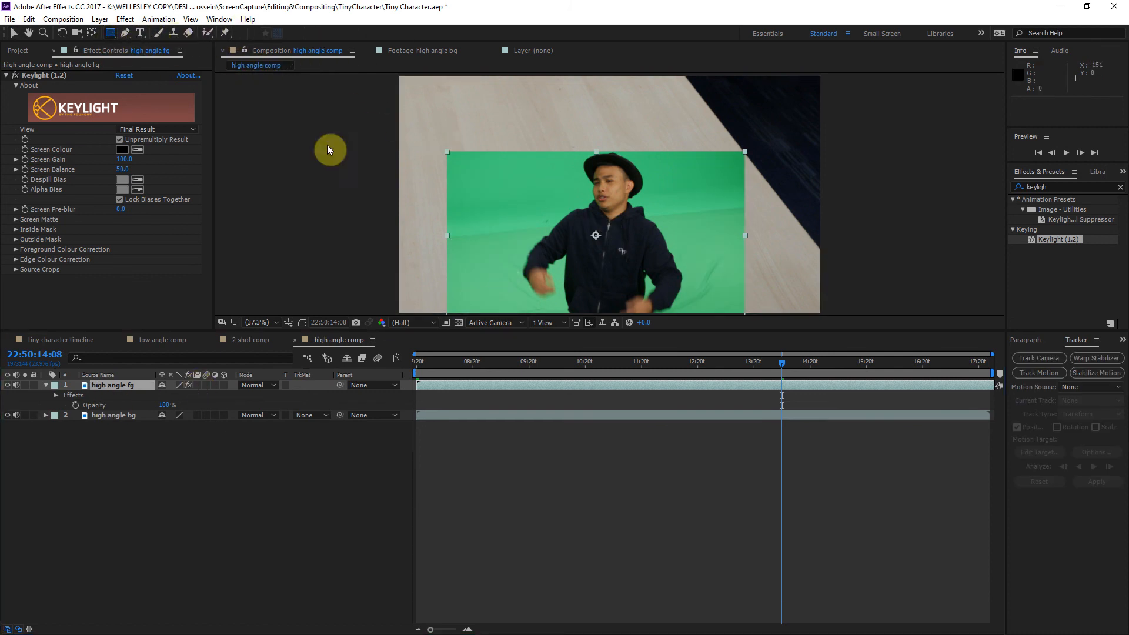
left_click_drag(478, 141, 723, 321)
left_click(834, 380)
key("Home")
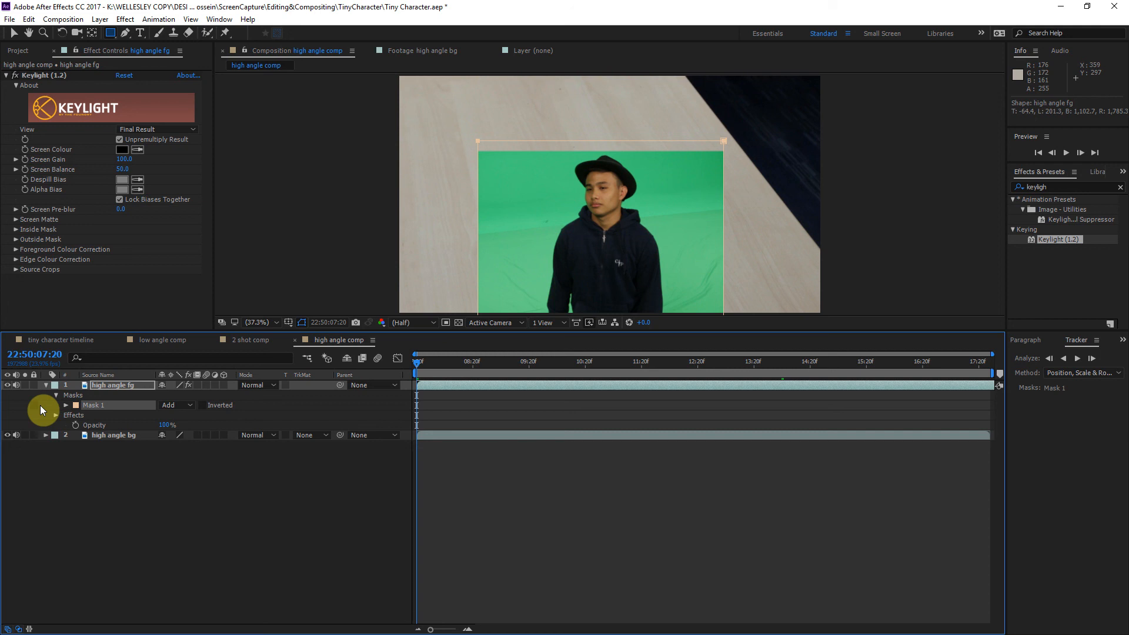
Key out the green screen by sampling the green beside the character as Keylight's Screen Colour, and check the result
left_click(138, 149)
left_click(540, 238)
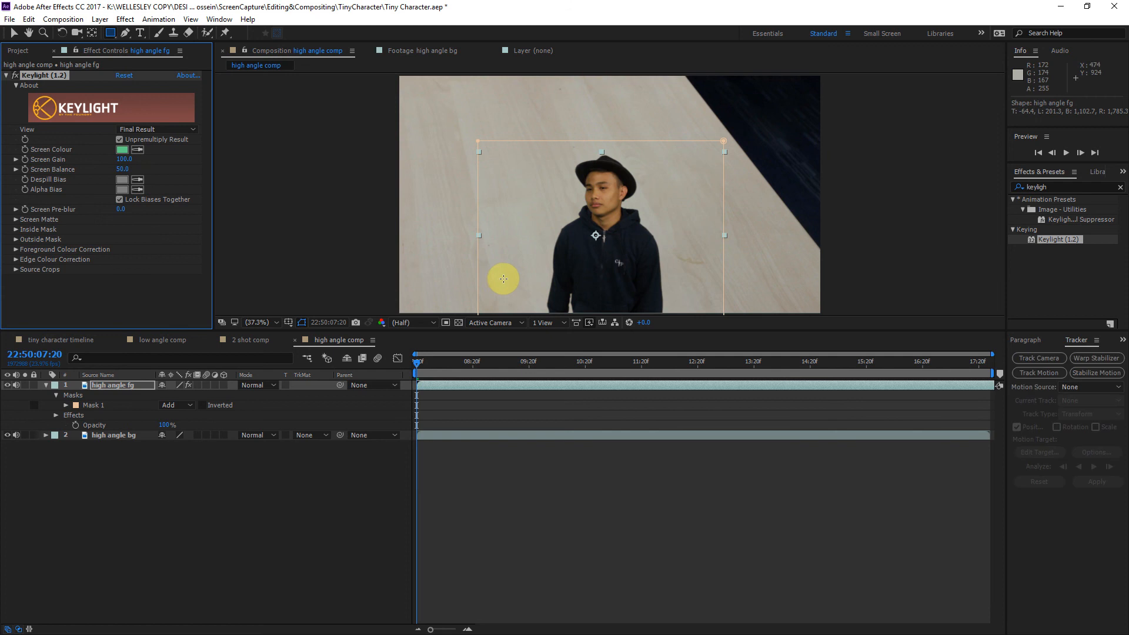
left_click(13, 32)
left_click(321, 123)
left_click_drag(469, 362, 417, 363)
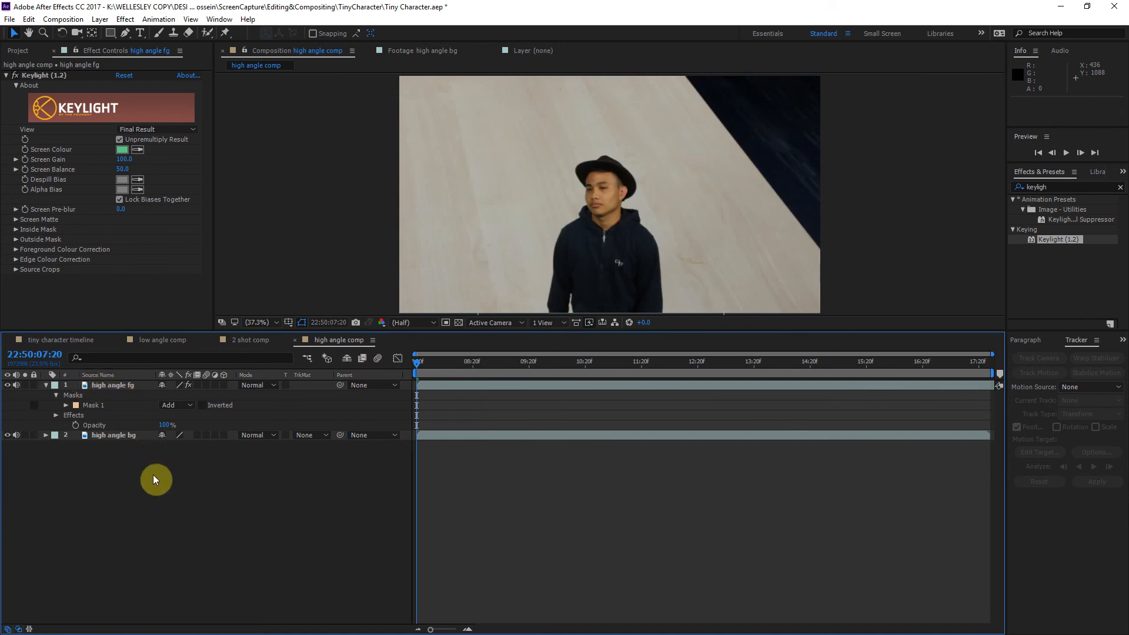
Paste the grading adjustment layer at the top of high angle comp and extend it to the composition's end
left_click(47, 385)
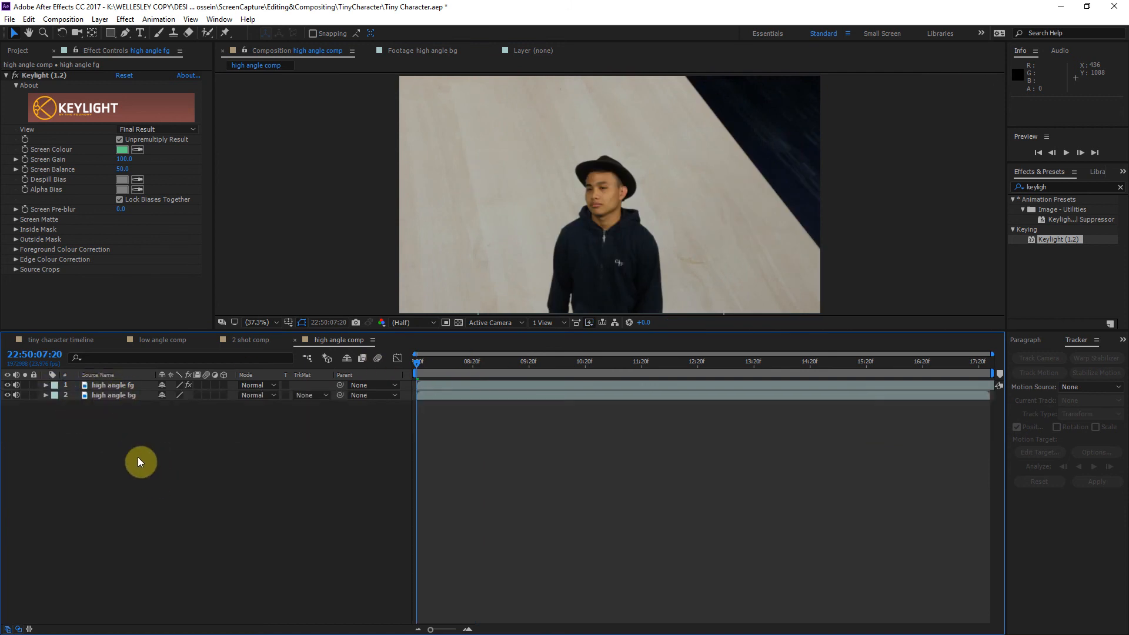
key("ctrl+v")
left_click_drag(444, 361, 572, 363)
left_click_drag(788, 383, 994, 386)
left_click_drag(740, 362, 281, 397)
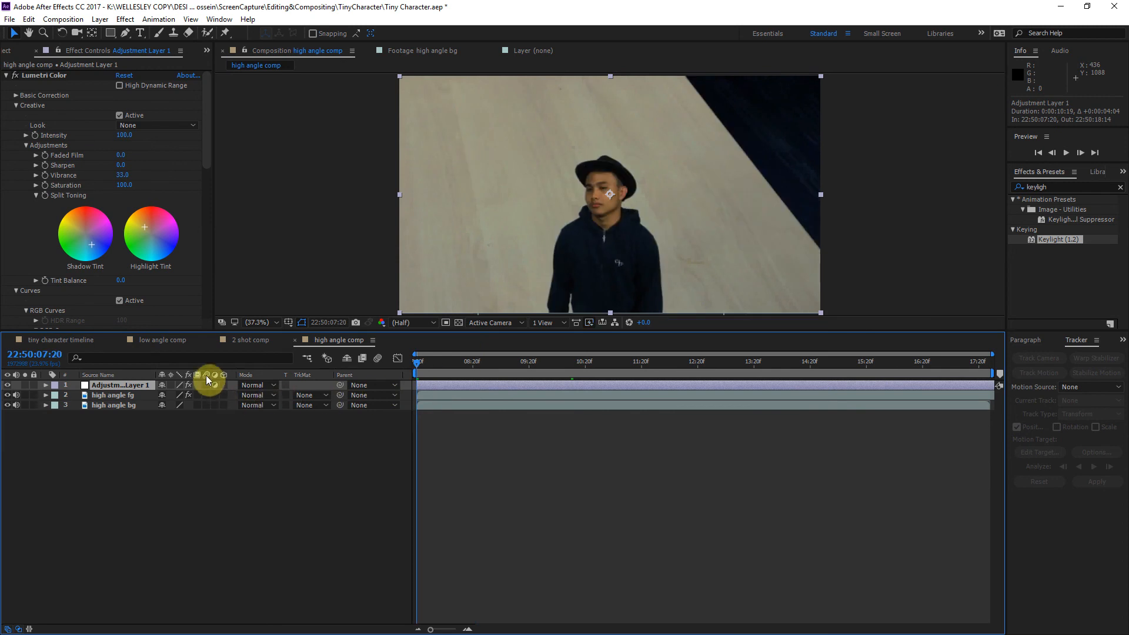
Place high angle comp above low angle comp in the tiny character timeline, starting at 22:49:38:08
left_click(52, 340)
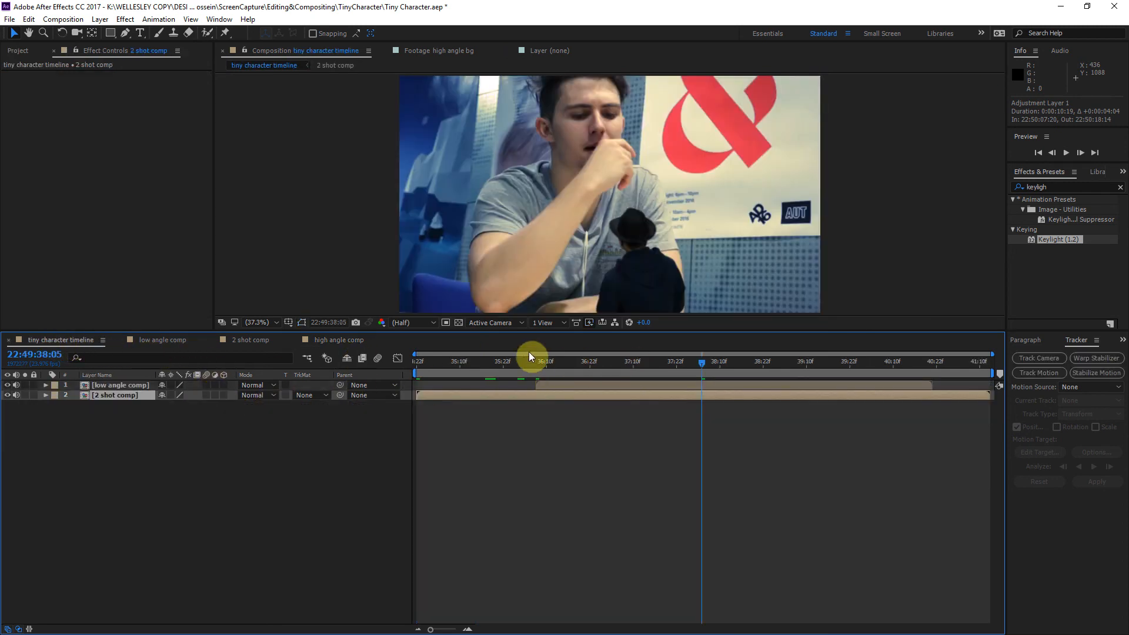
left_click(27, 53)
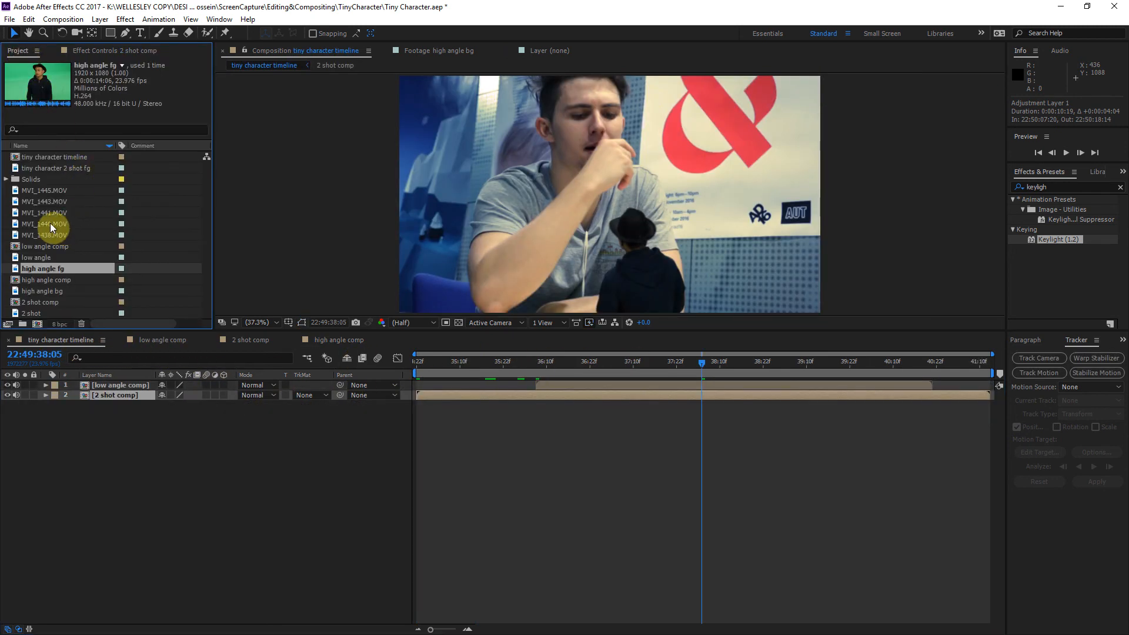
left_click_drag(47, 280, 737, 365)
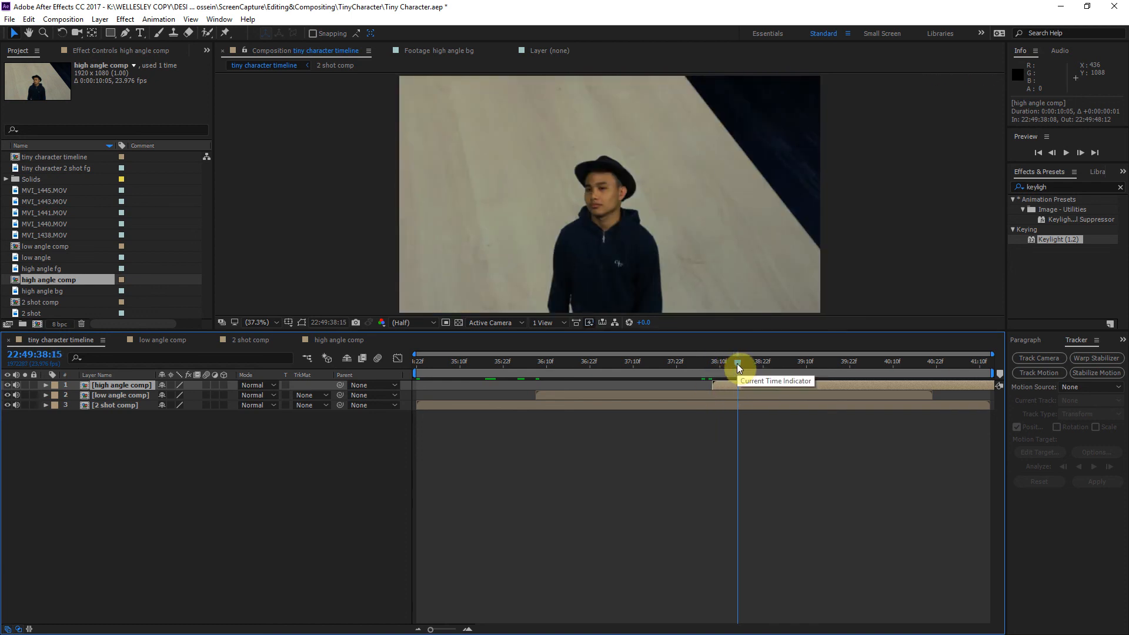